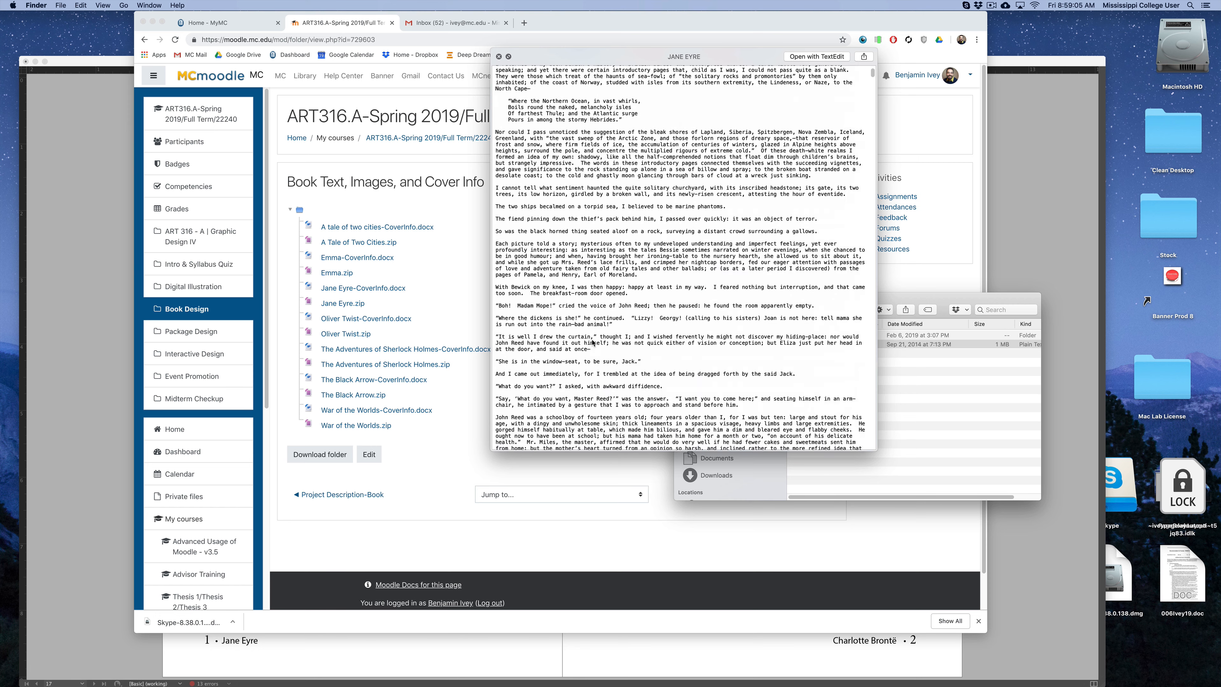
Preview the in-text illustration images inside the Jane Eyre folder one after another.
{"action": "key", "text": "space"}
{"action": "left_click", "coordinate": [811, 337]}
{"action": "left_click", "coordinate": [792, 335]}
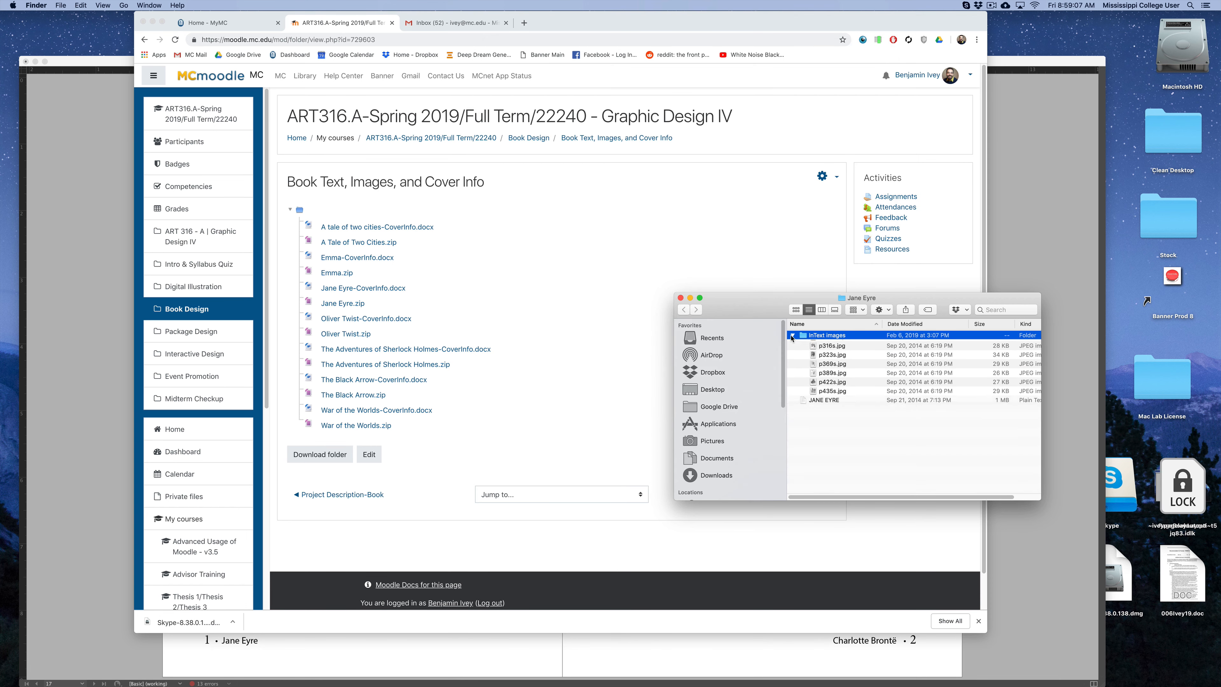
{"action": "left_click", "coordinate": [800, 344]}
{"action": "key", "text": "space"}
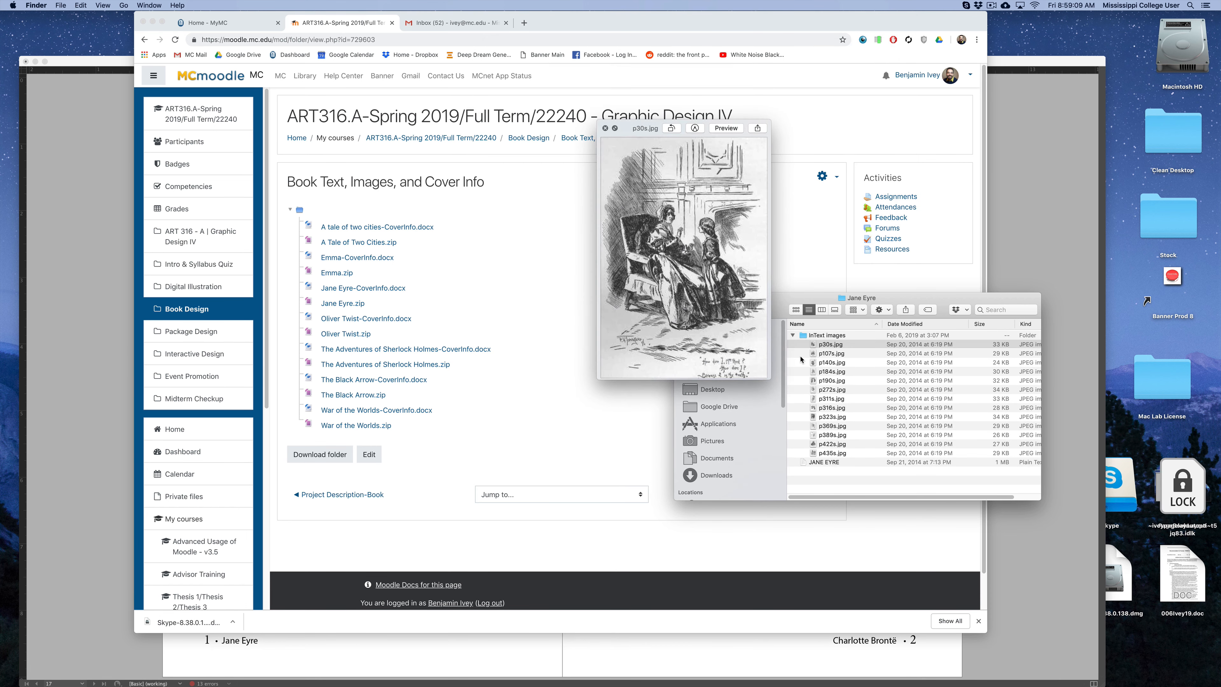
{"action": "key", "text": "Down"}
{"action": "key", "text": "Down"}
{"action": "key", "text": "Down"}
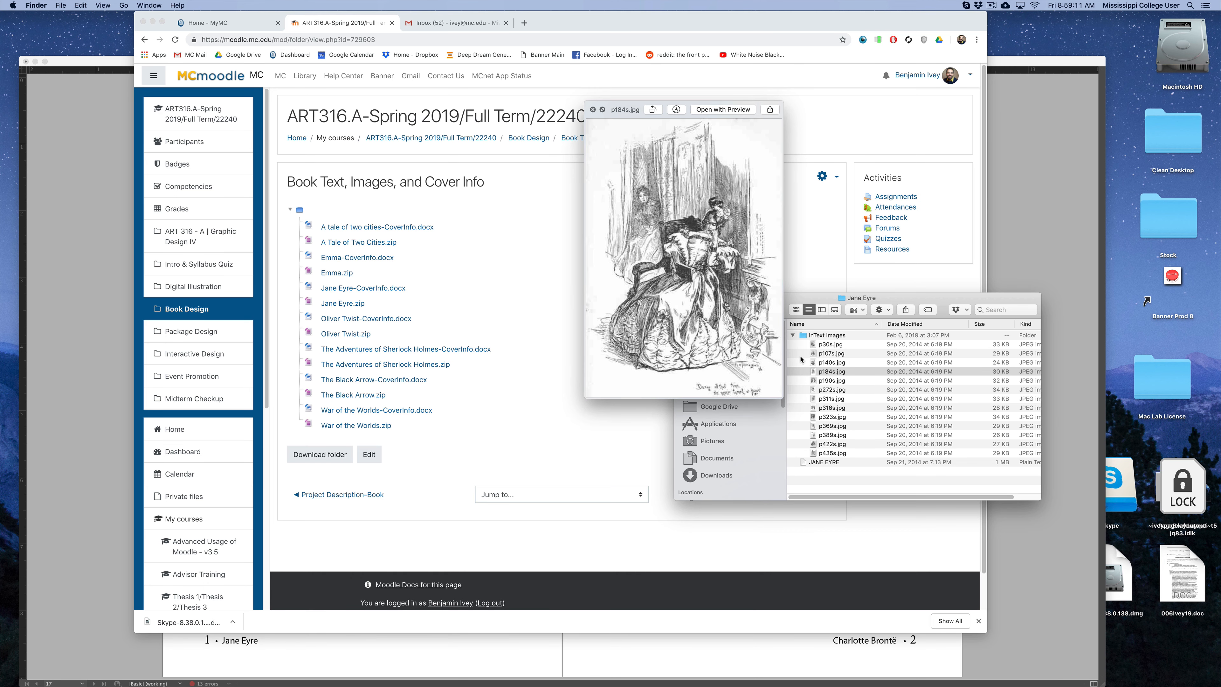
{"action": "key", "text": "Down"}
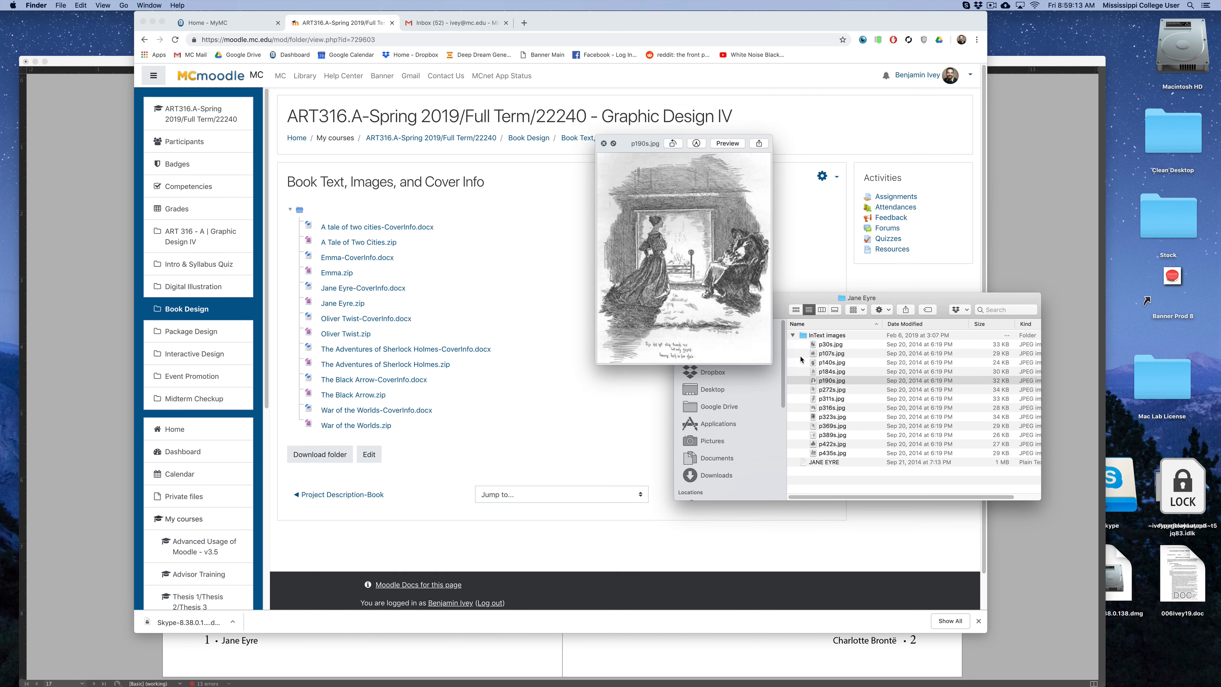
{"action": "key", "text": "Down"}
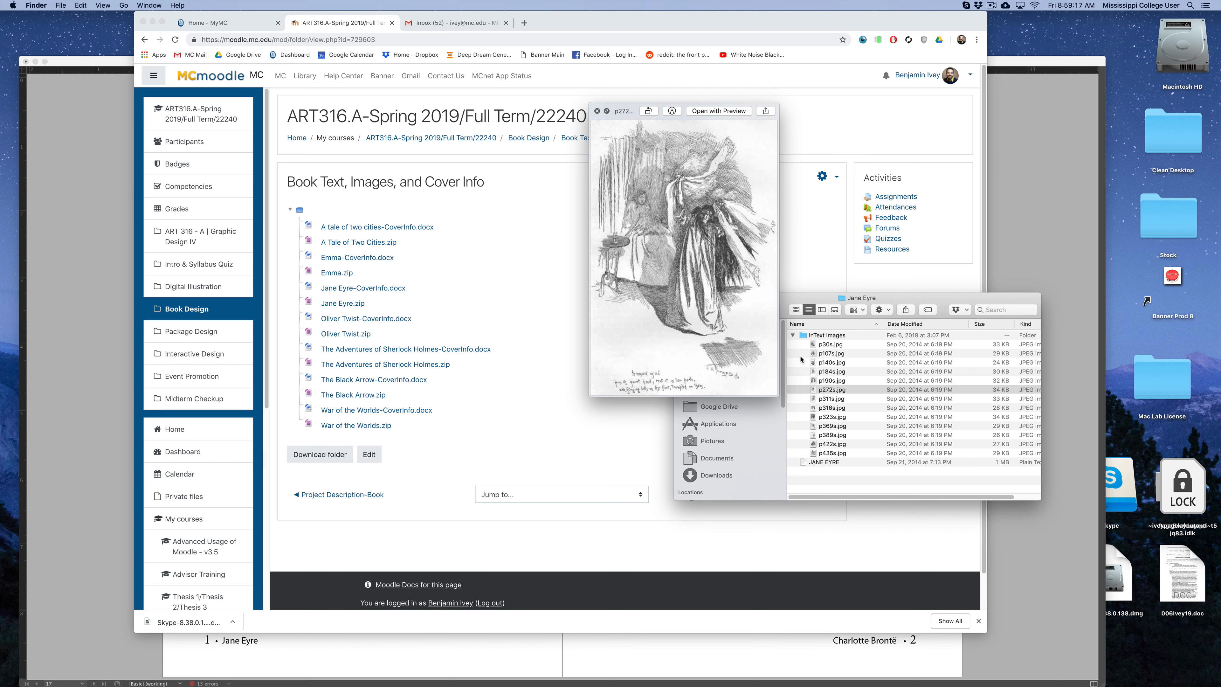
{"action": "key", "text": "Up"}
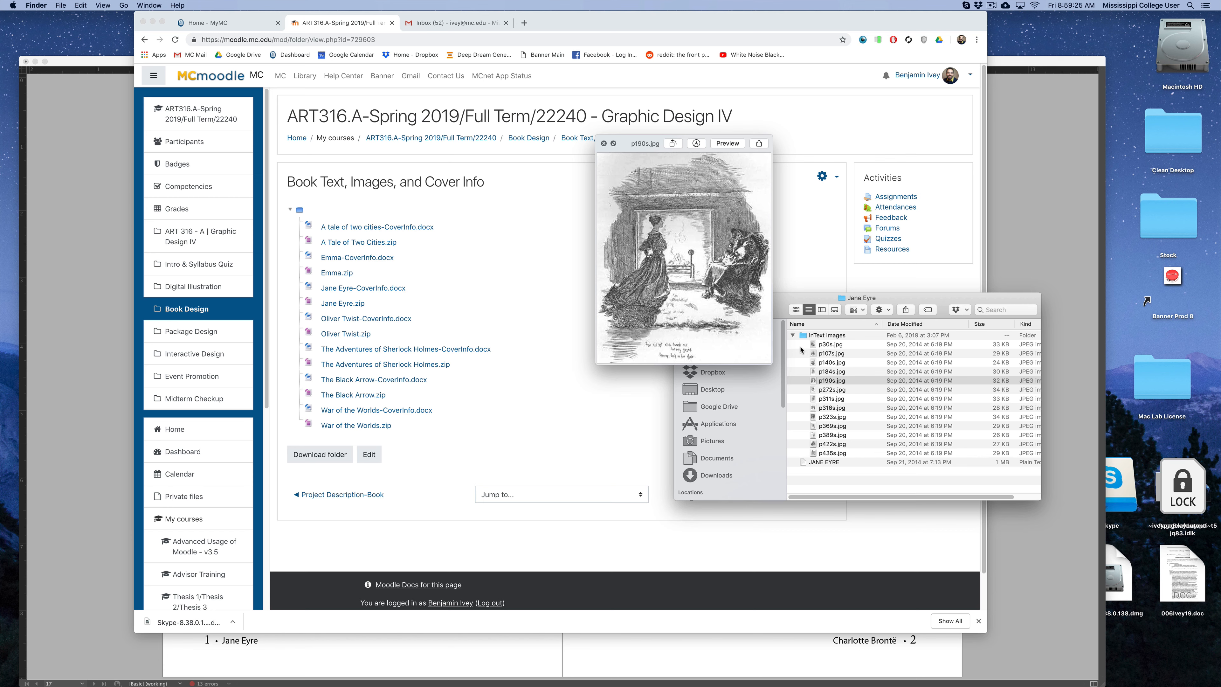
{"action": "key", "text": "space"}
{"action": "left_click", "coordinate": [791, 335]}
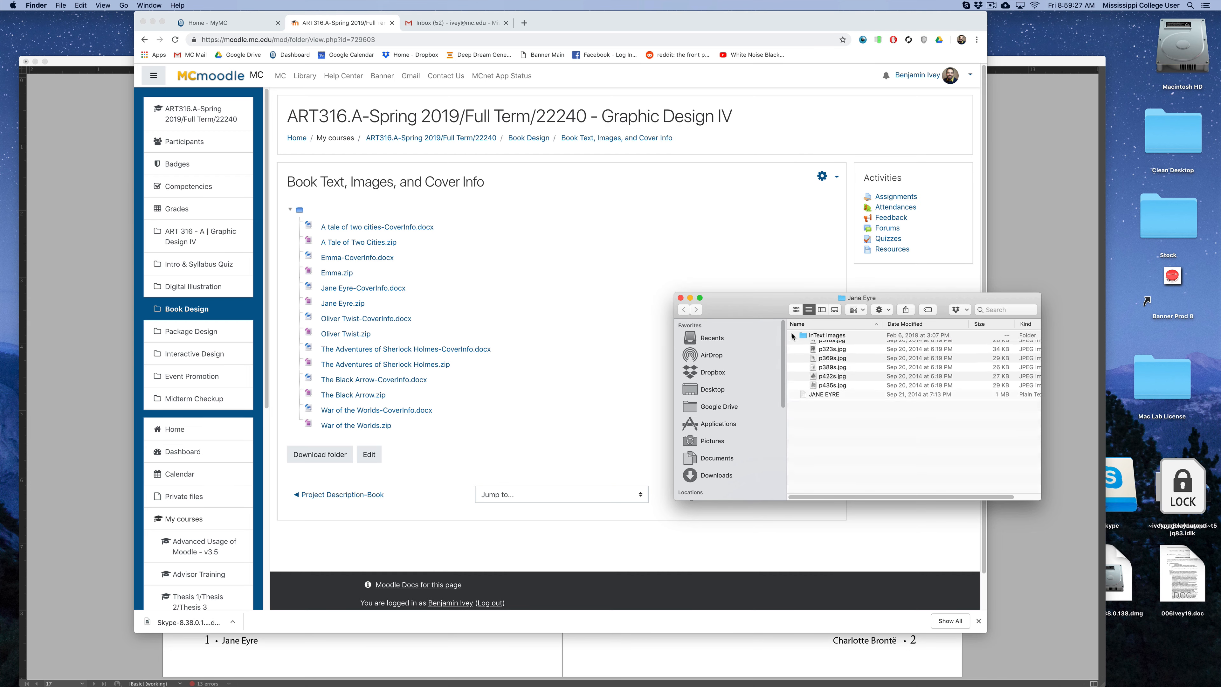
Scroll through the book spreads to review the different chapter-opening layout options.
{"action": "left_click", "coordinate": [1012, 276]}
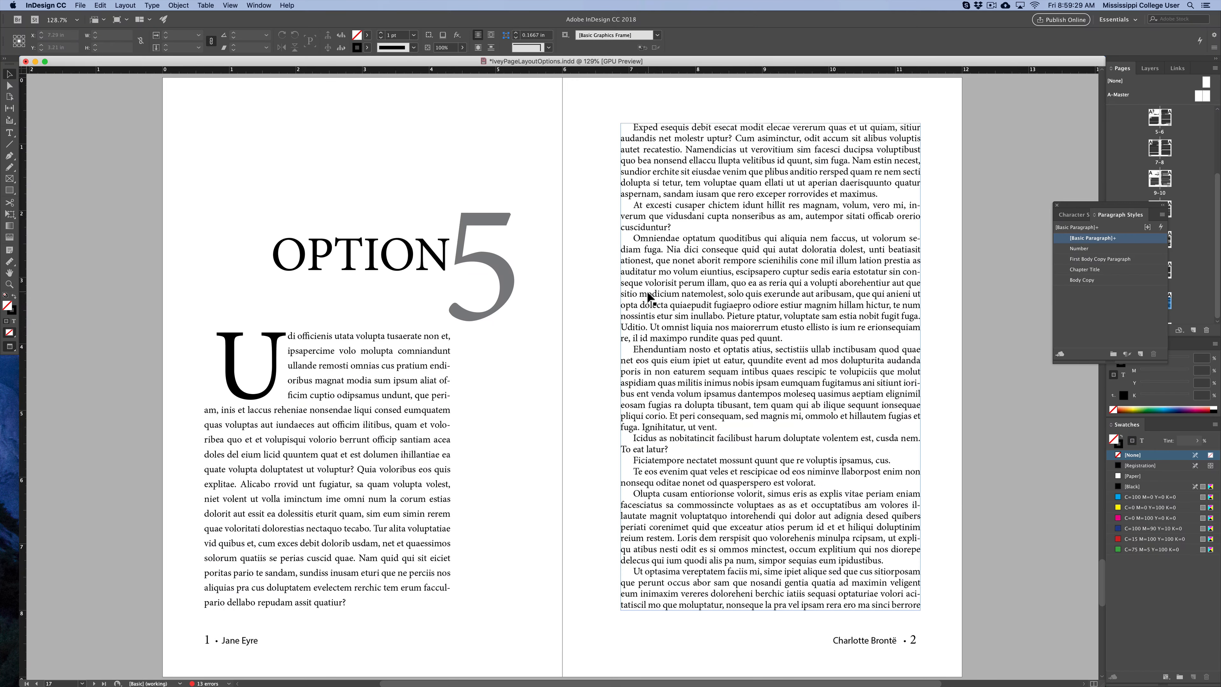
{"action": "scroll", "coordinate": [646, 290], "scroll_direction": "up", "scroll_amount": 15}
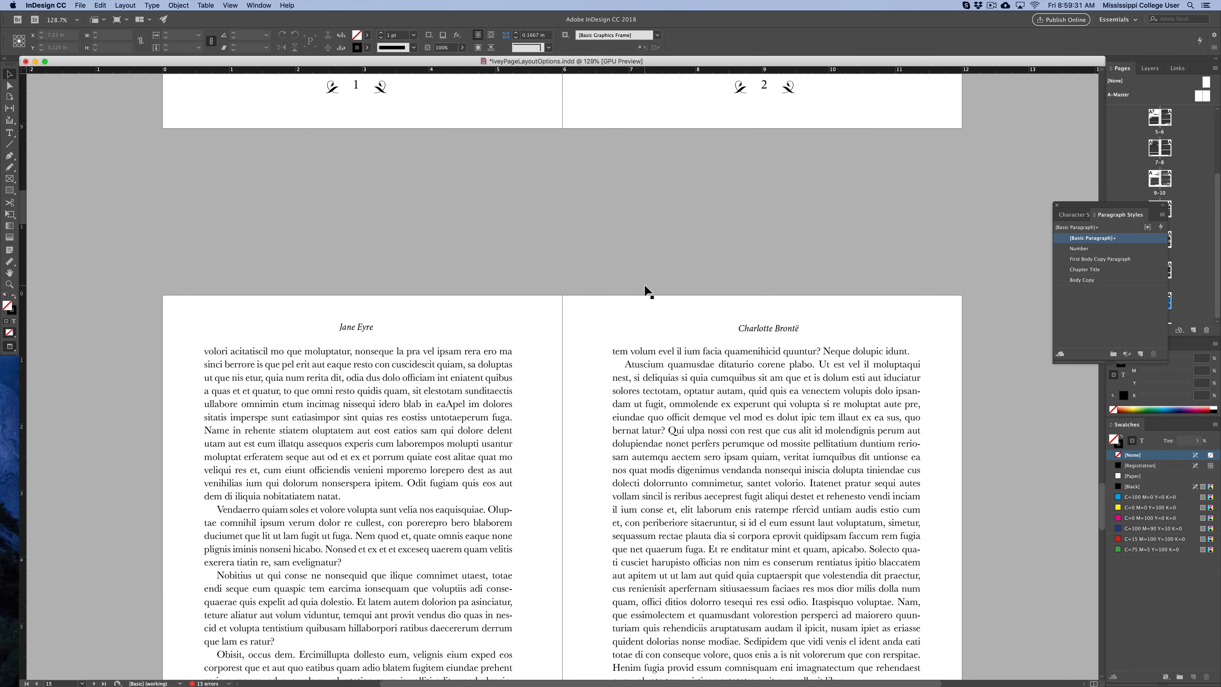
{"action": "scroll", "coordinate": [646, 290], "scroll_direction": "down", "scroll_amount": 3}
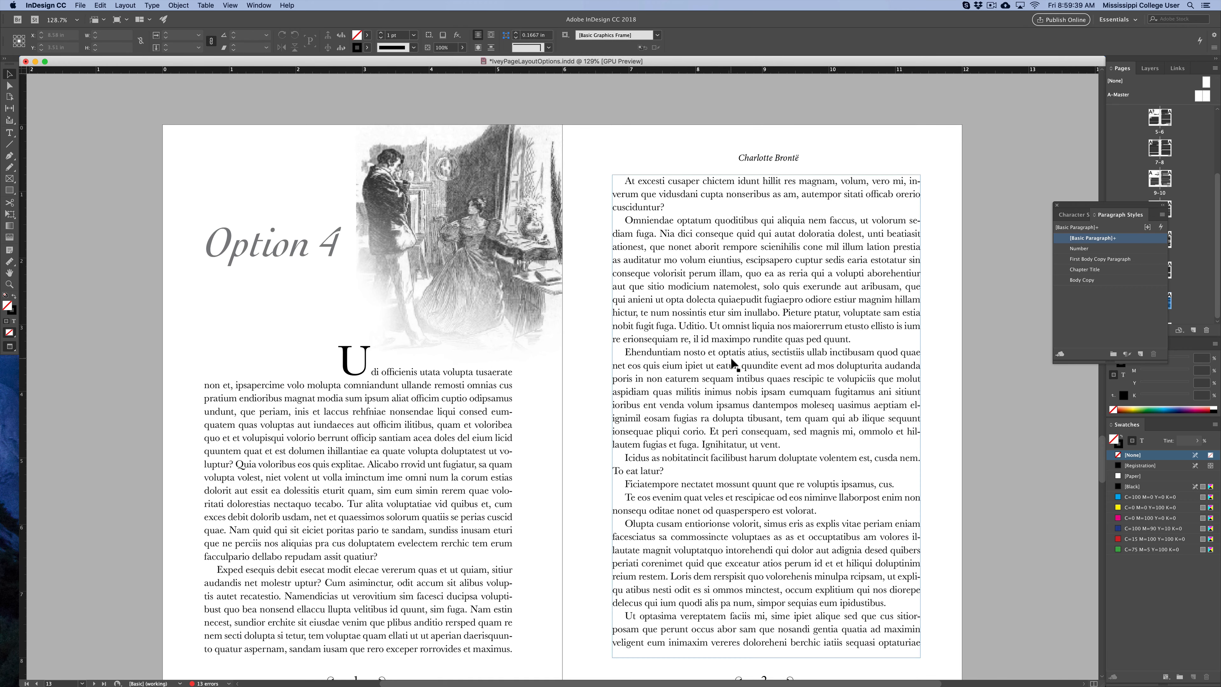
{"action": "scroll", "coordinate": [714, 289], "scroll_direction": "up", "scroll_amount": 15}
{"action": "scroll", "coordinate": [734, 361], "scroll_direction": "up", "scroll_amount": 10}
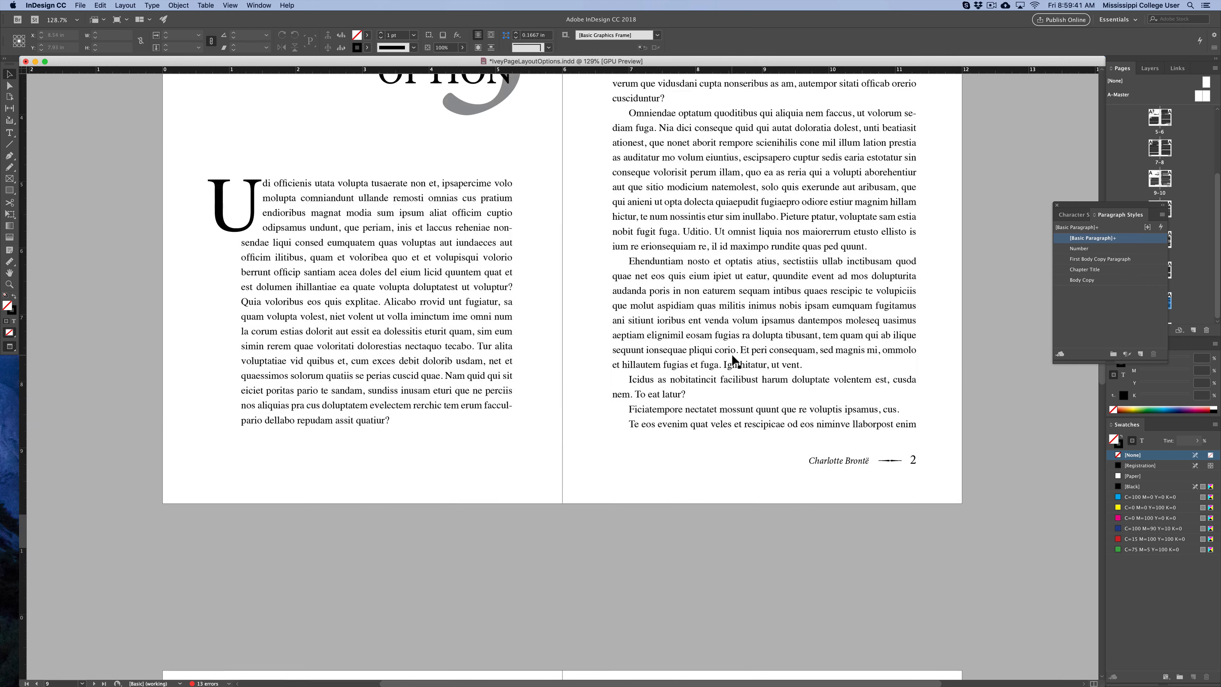
{"action": "key", "text": "super+1"}
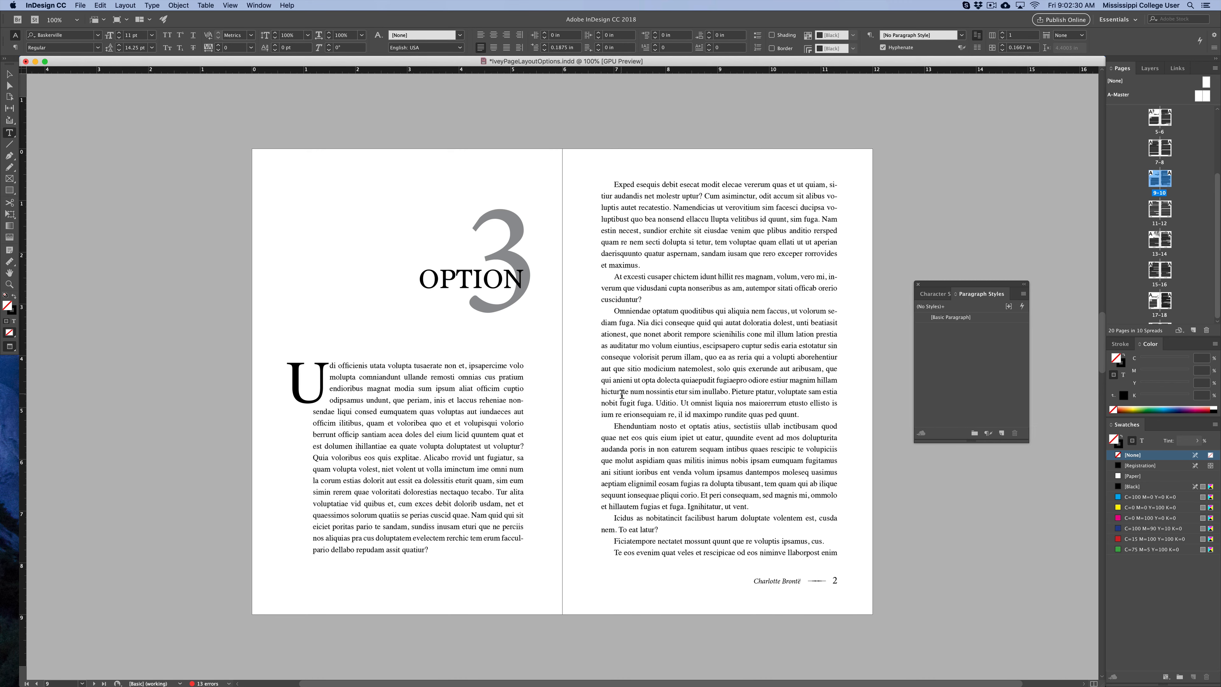
{"action": "scroll", "coordinate": [599, 395], "scroll_direction": "up", "scroll_amount": 2}
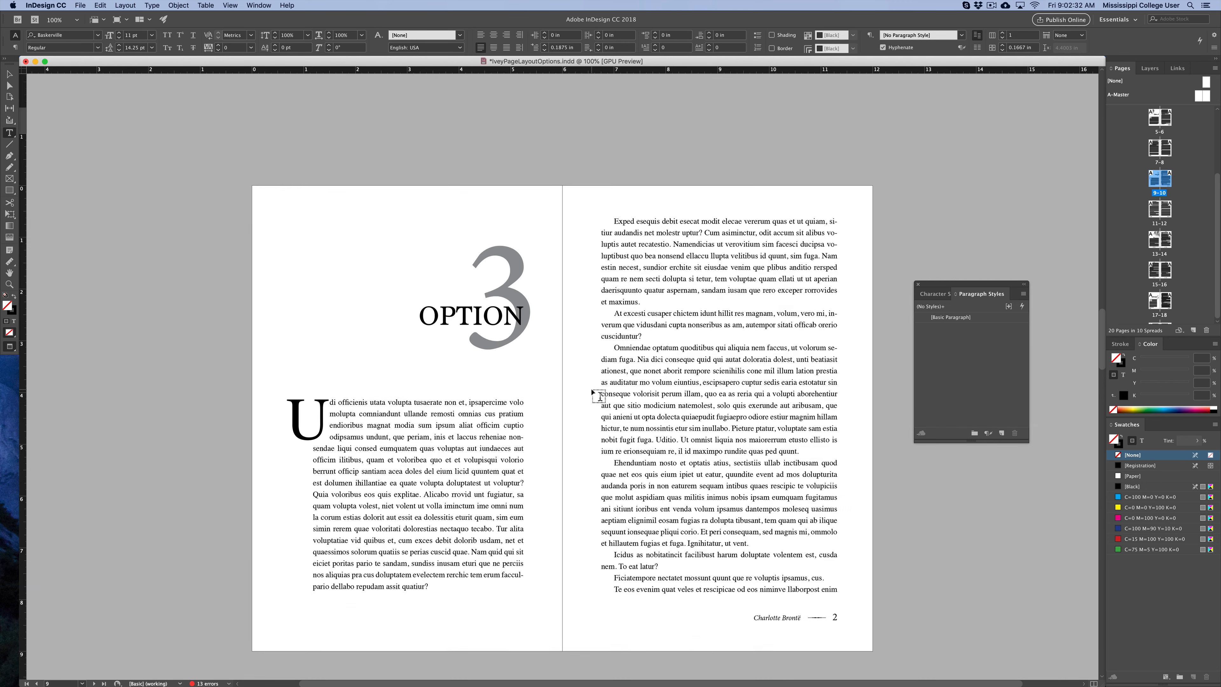
{"action": "scroll", "coordinate": [599, 395], "scroll_direction": "up", "scroll_amount": 15}
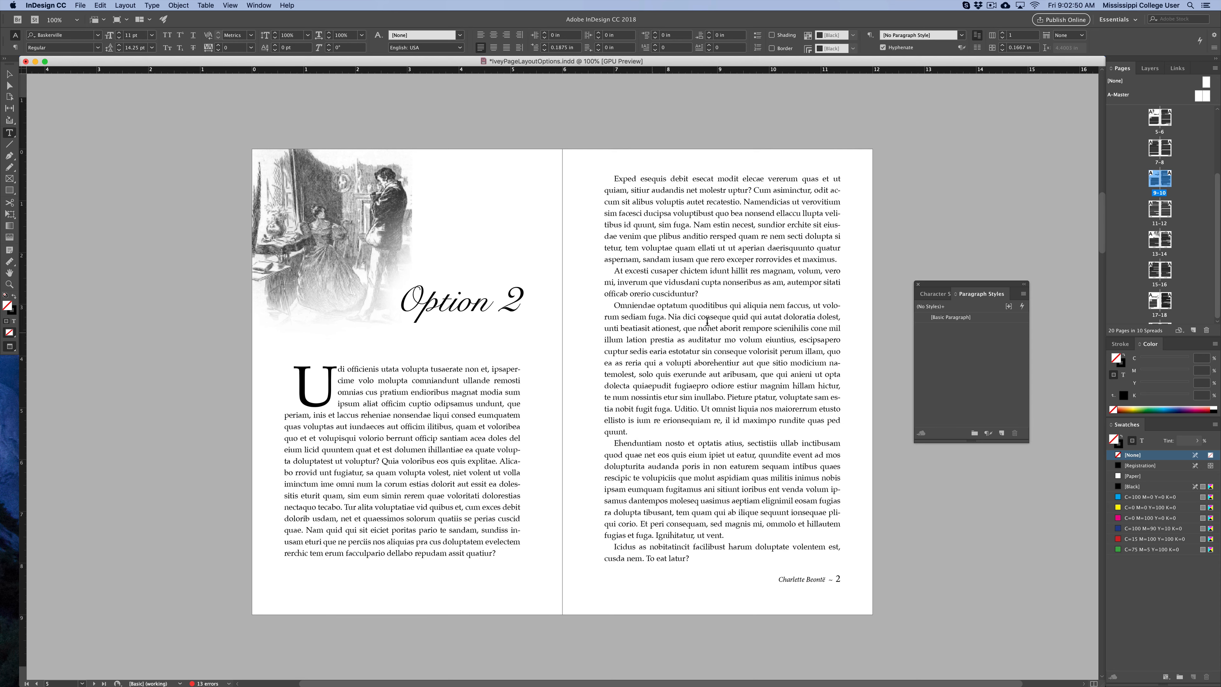
{"action": "scroll", "coordinate": [694, 414], "scroll_direction": "down", "scroll_amount": 10}
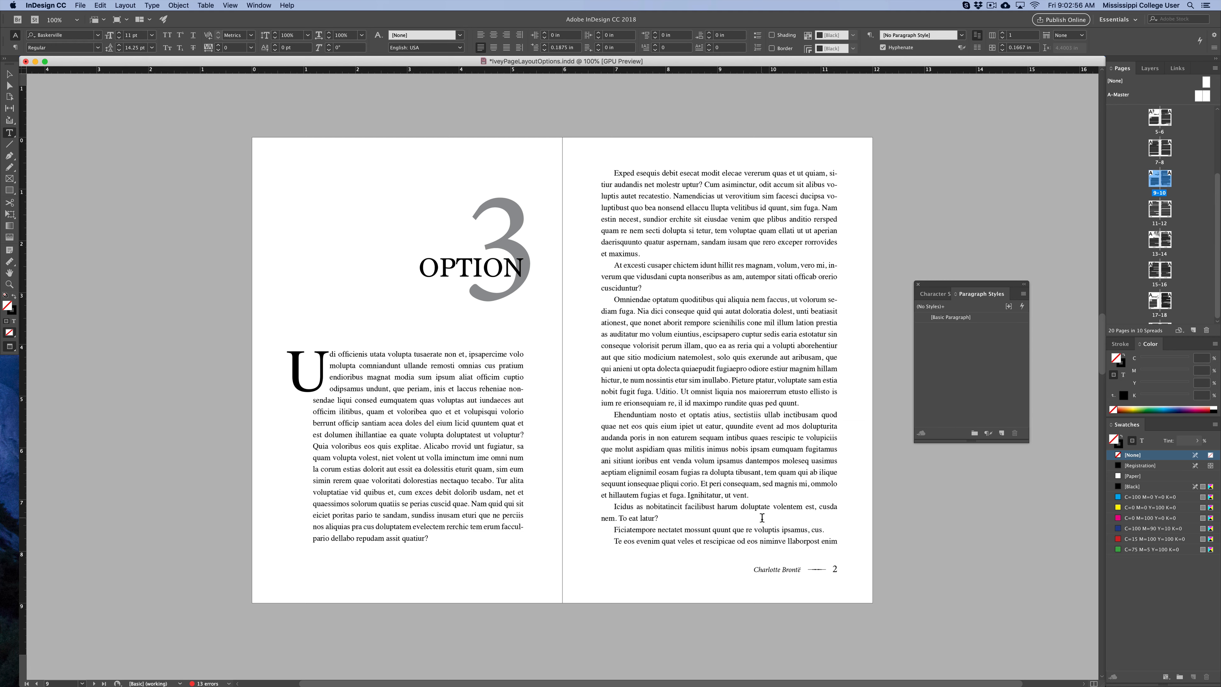
{"action": "scroll", "coordinate": [762, 516], "scroll_direction": "up", "scroll_amount": 10}
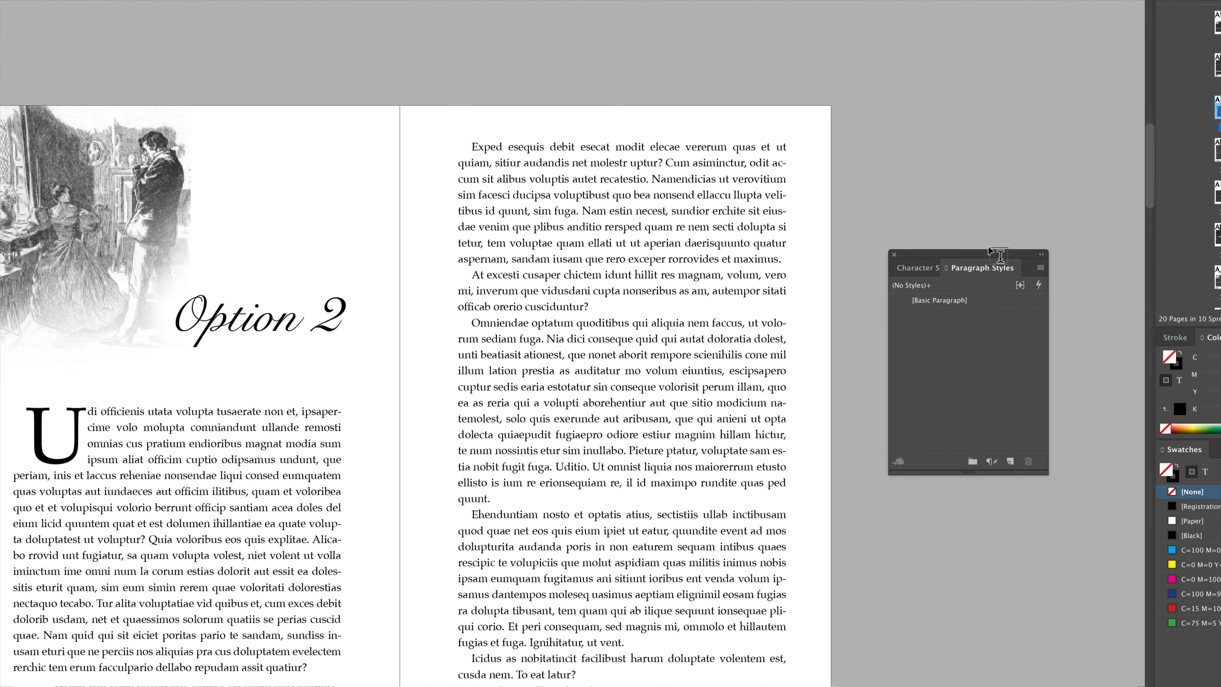
Create a new paragraph style from the selected body text paragraph and name it Body Copy.
{"action": "left_click_drag", "start_coordinate": [980, 284], "coordinate": [927, 261]}
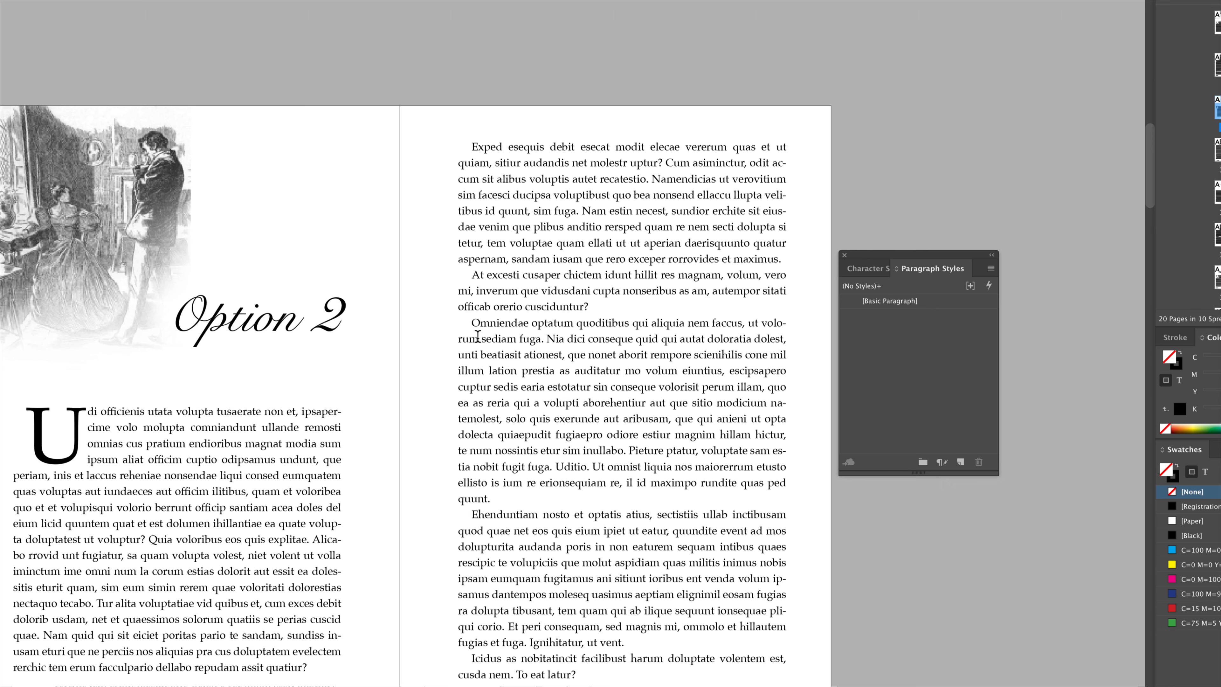
{"action": "left_click_drag", "start_coordinate": [471, 323], "coordinate": [546, 420]}
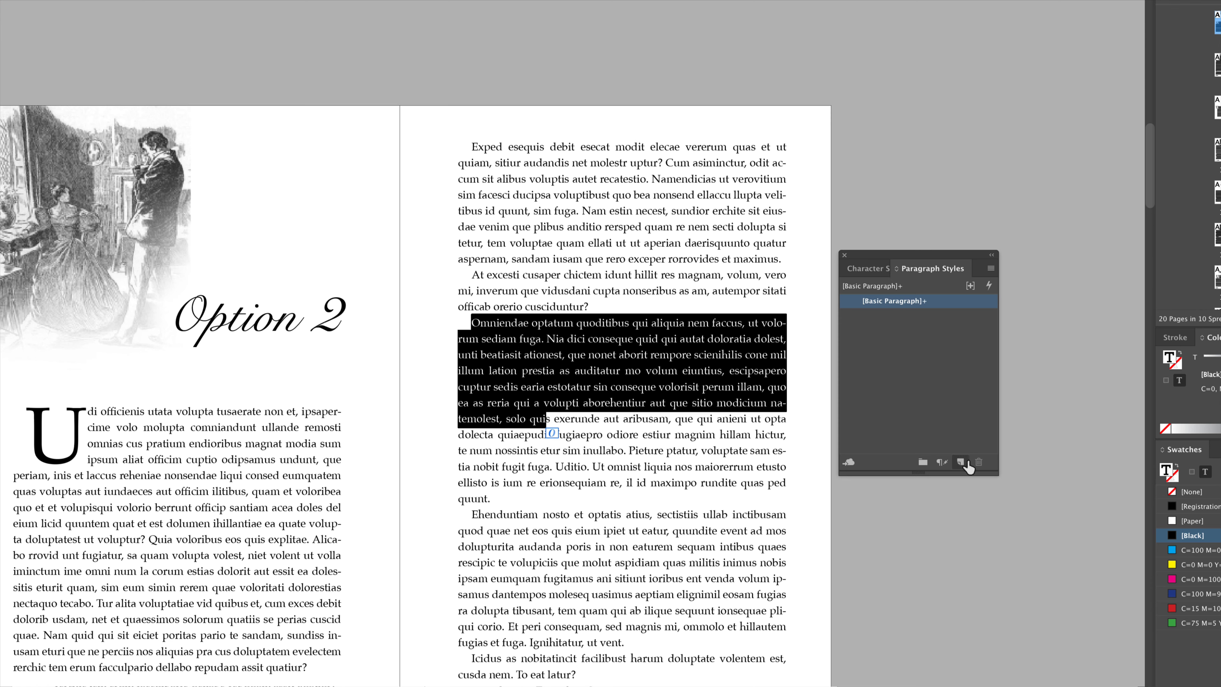
{"action": "left_click", "coordinate": [960, 462]}
{"action": "double_click", "coordinate": [947, 316]}
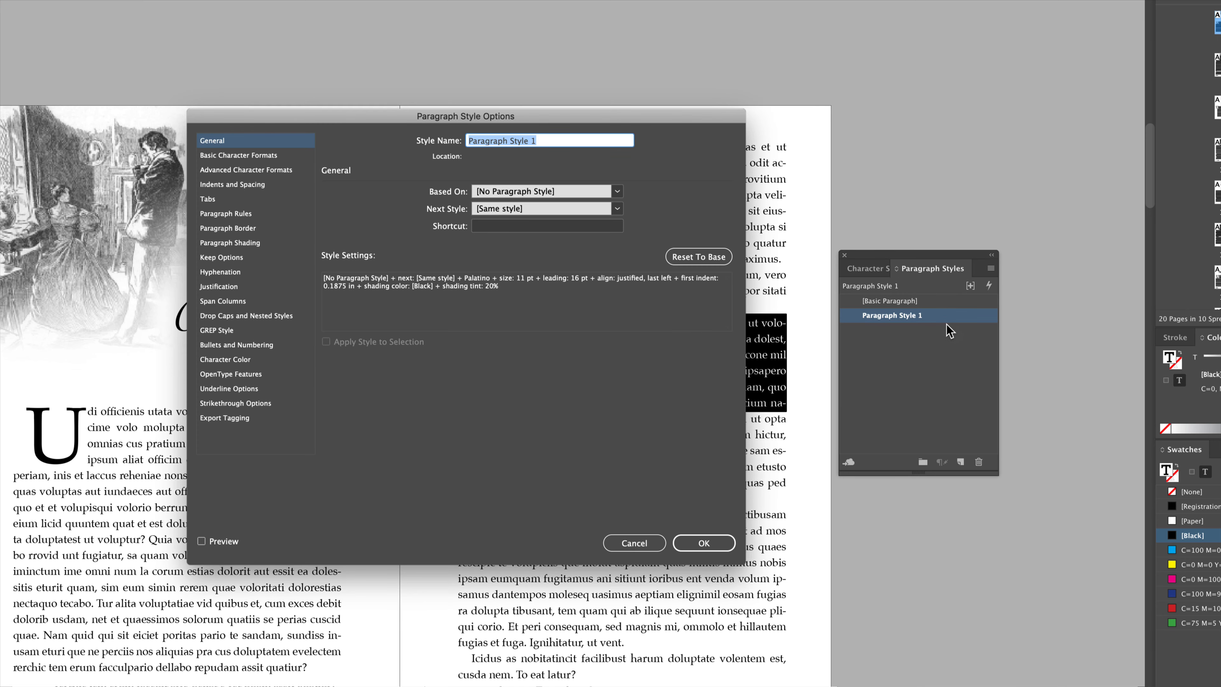
{"action": "type", "text": "Body Copy"}
{"action": "key", "text": "Return"}
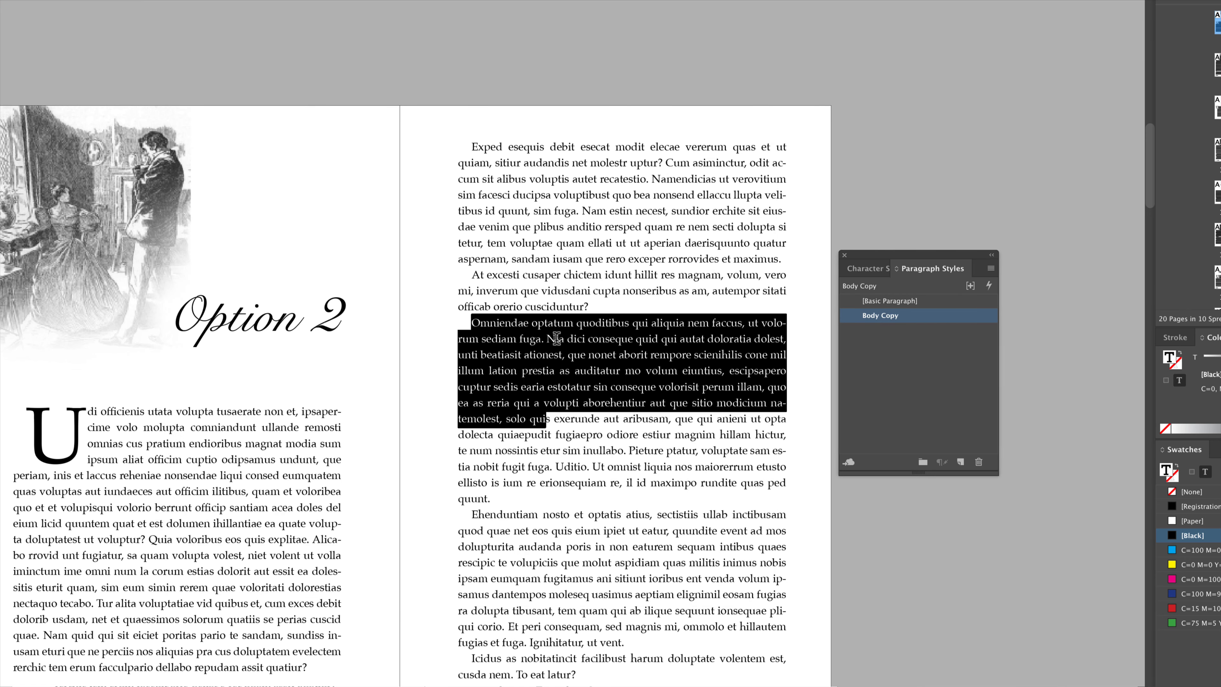
Create a paragraph style from the drop-cap opening paragraph and name it First Paragraph.
{"action": "left_click", "coordinate": [552, 365]}
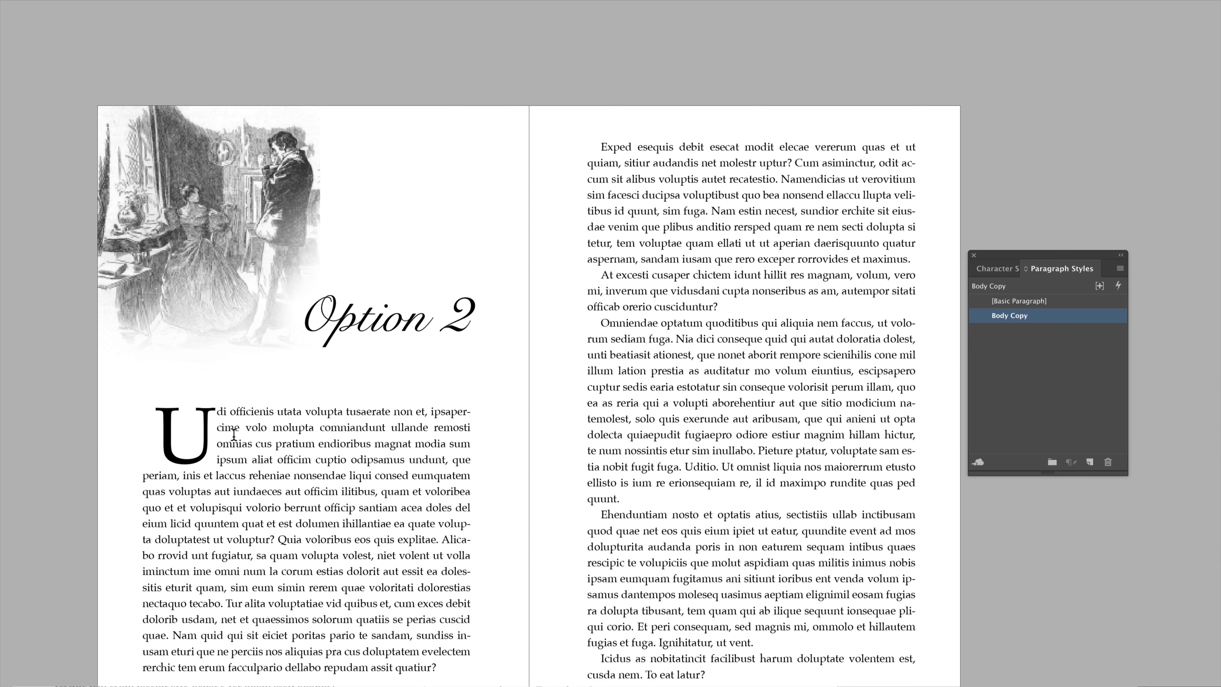
{"action": "left_click_drag", "start_coordinate": [167, 435], "coordinate": [329, 474]}
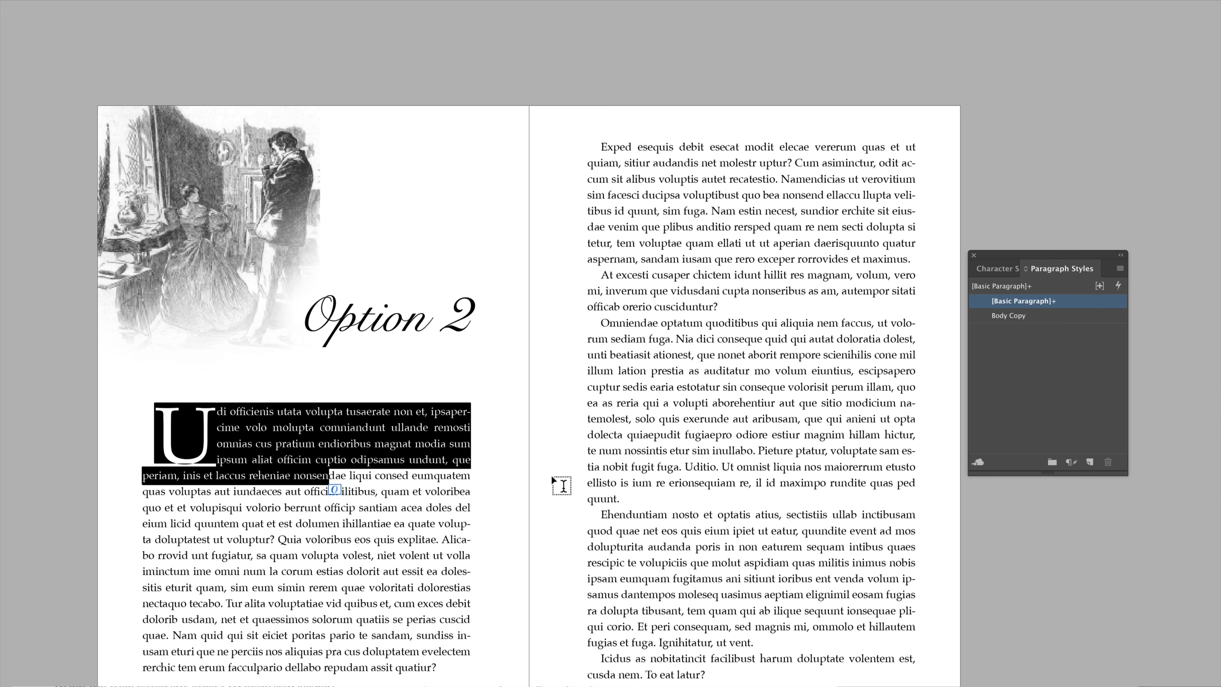
{"action": "left_click", "coordinate": [1090, 461]}
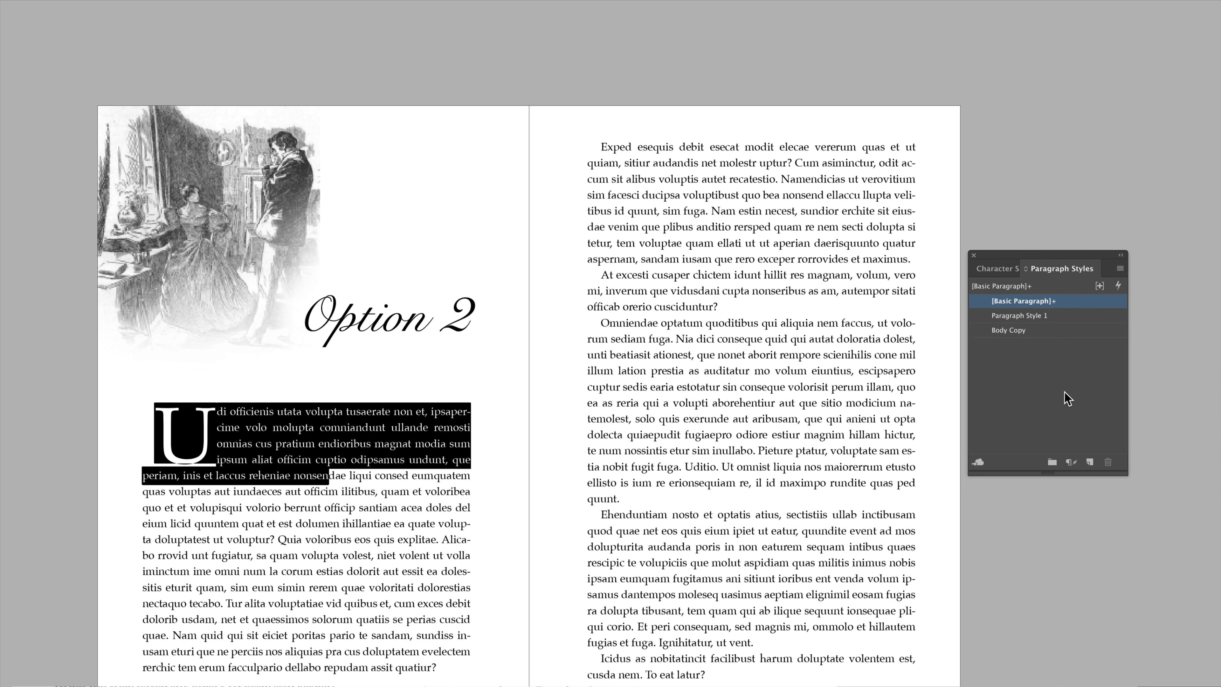
{"action": "double_click", "coordinate": [1054, 317]}
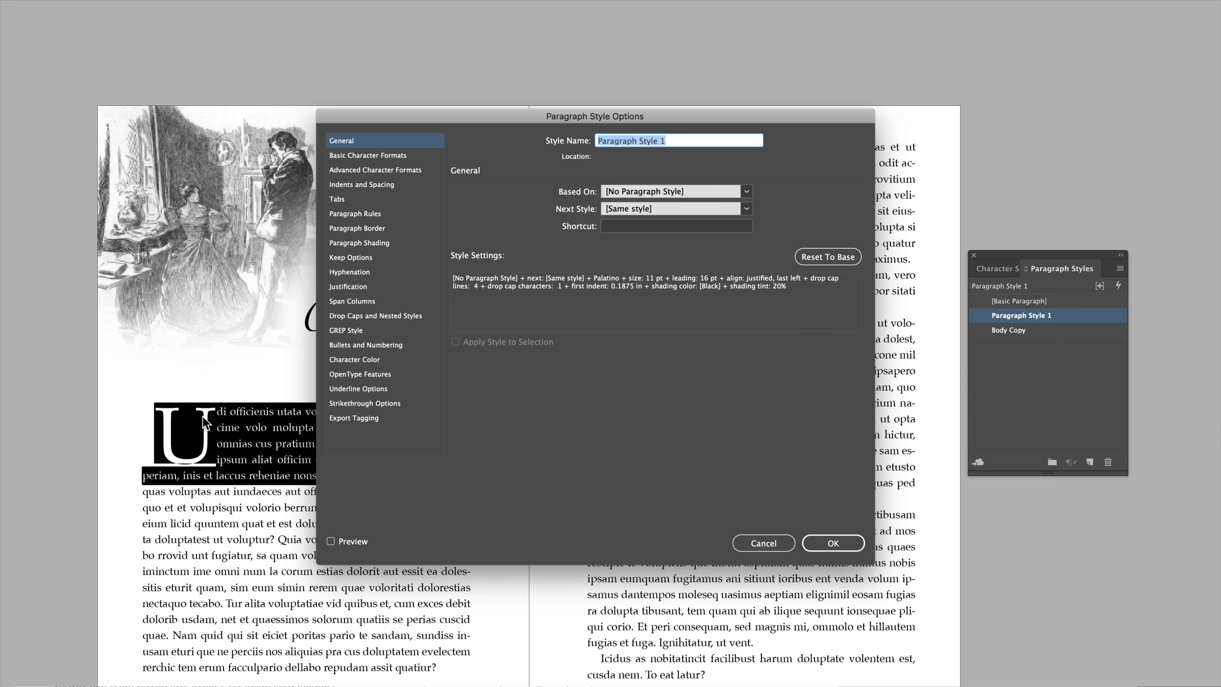
{"action": "type", "text": "First"}
{"action": "key", "text": "Return"}
{"action": "left_click", "coordinate": [619, 403]}
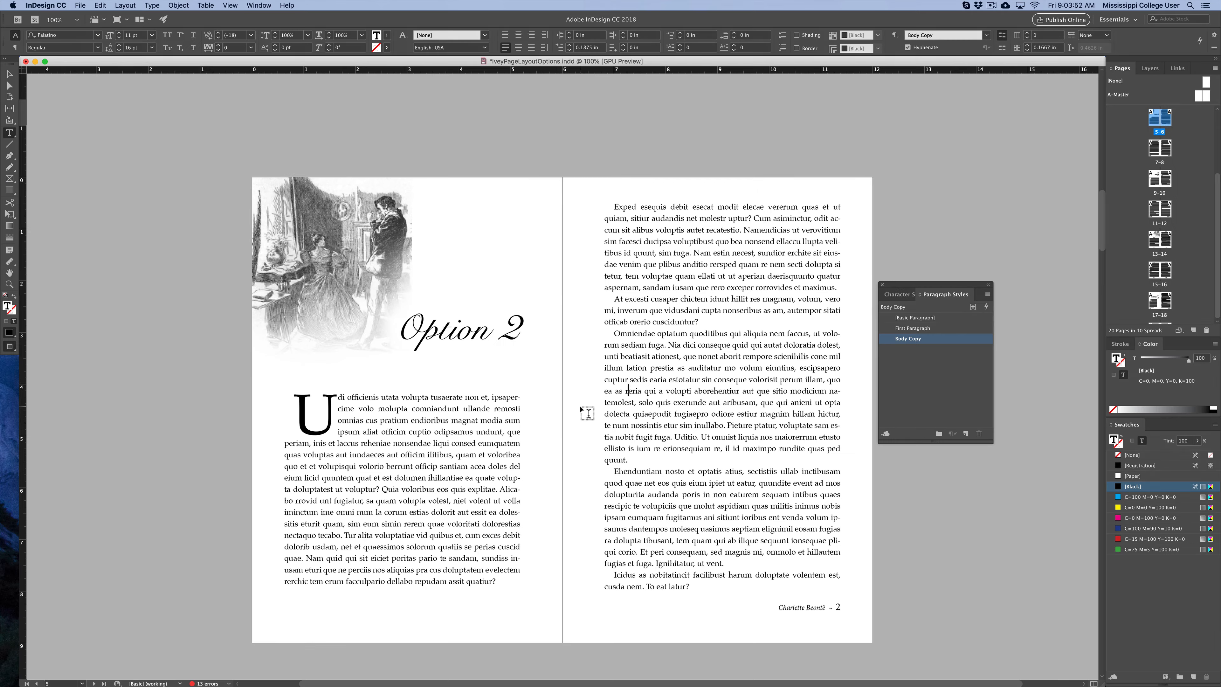
Create a paragraph style from the OPTION heading on the Option 3 spread and name it Chapter Title.
{"action": "scroll", "coordinate": [587, 414], "scroll_direction": "down", "scroll_amount": 15}
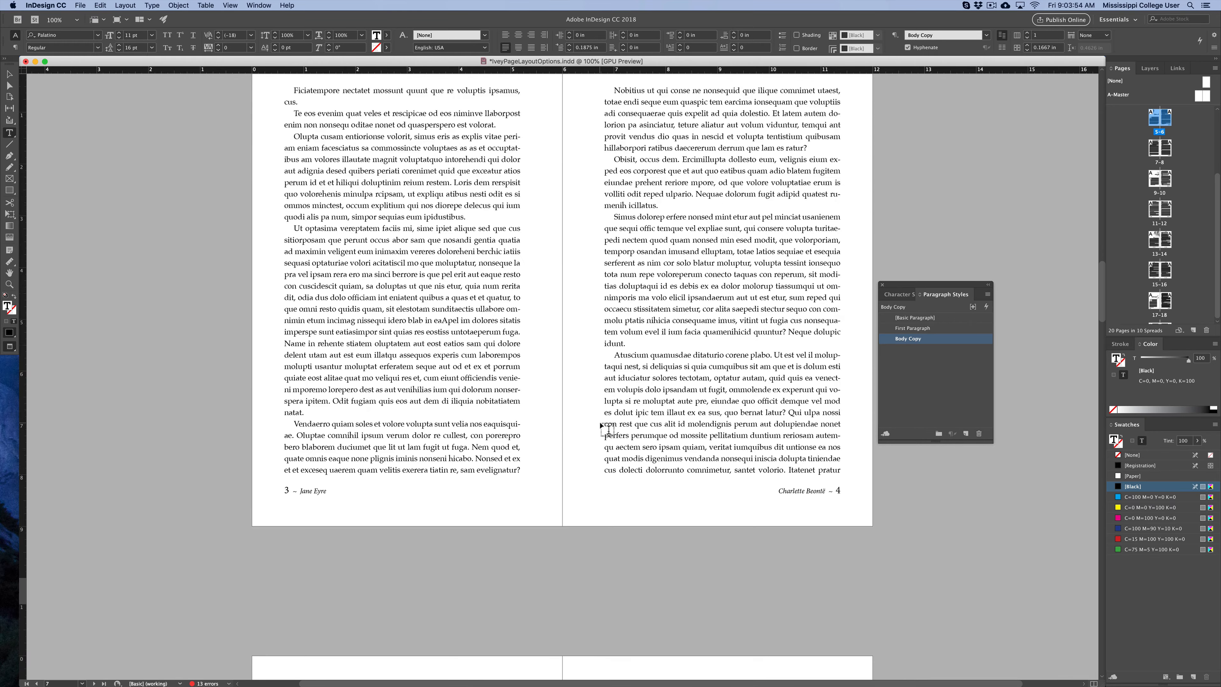
{"action": "scroll", "coordinate": [607, 428], "scroll_direction": "down", "scroll_amount": 8}
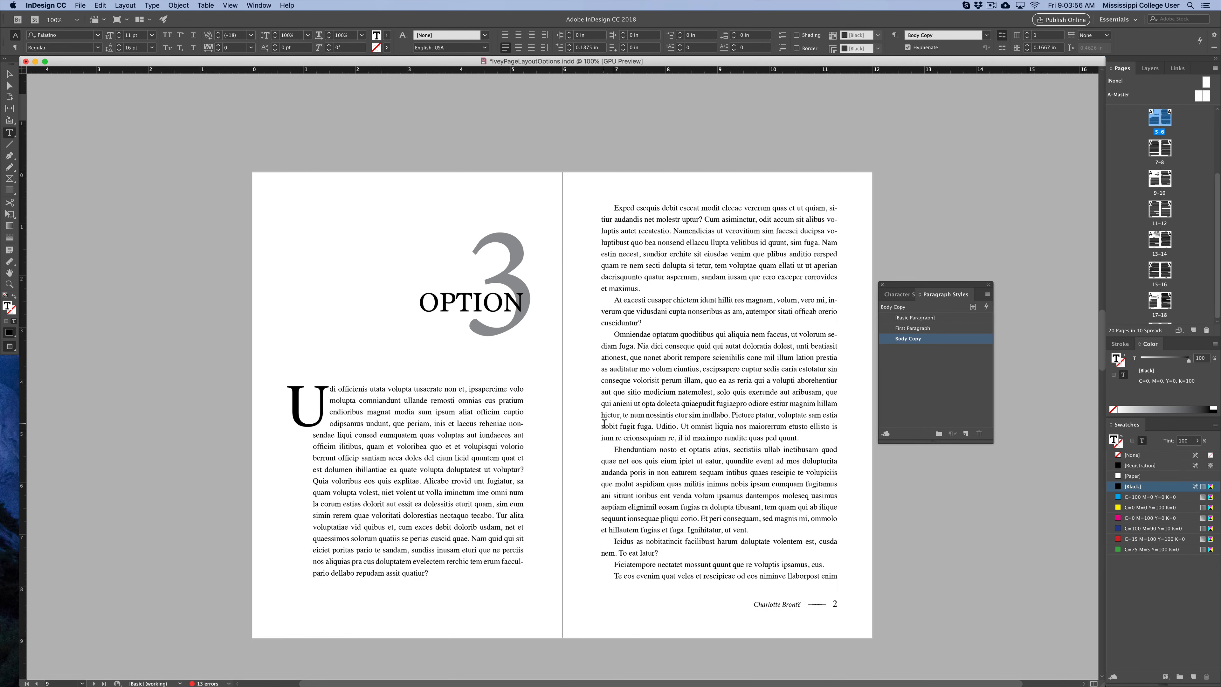
{"action": "left_click_drag", "start_coordinate": [431, 306], "coordinate": [525, 307]}
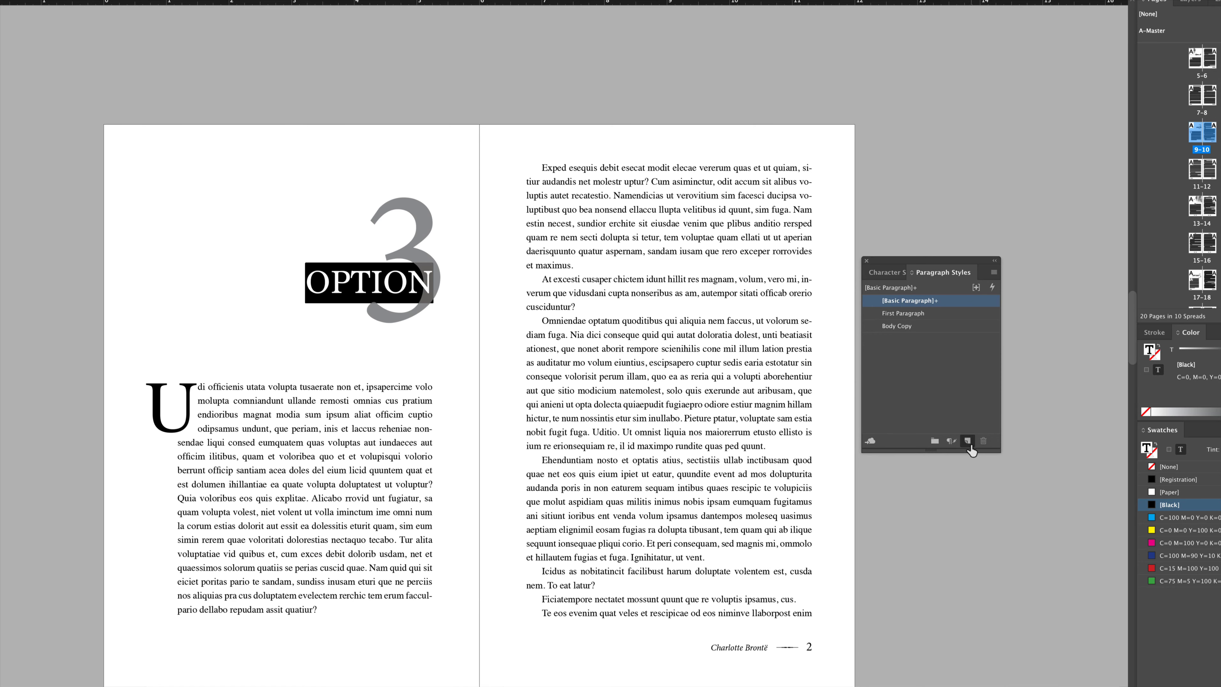
{"action": "left_click", "coordinate": [968, 442]}
{"action": "double_click", "coordinate": [915, 313]}
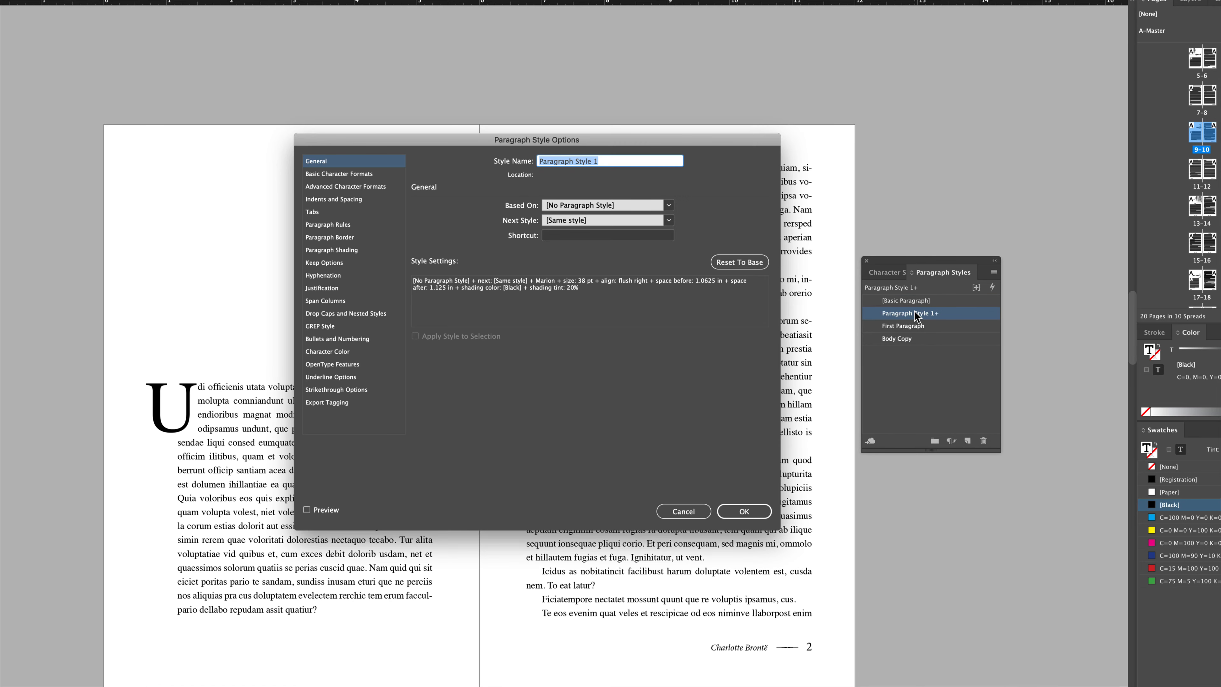
{"action": "type", "text": "Chapter Title"}
{"action": "key", "text": "Return"}
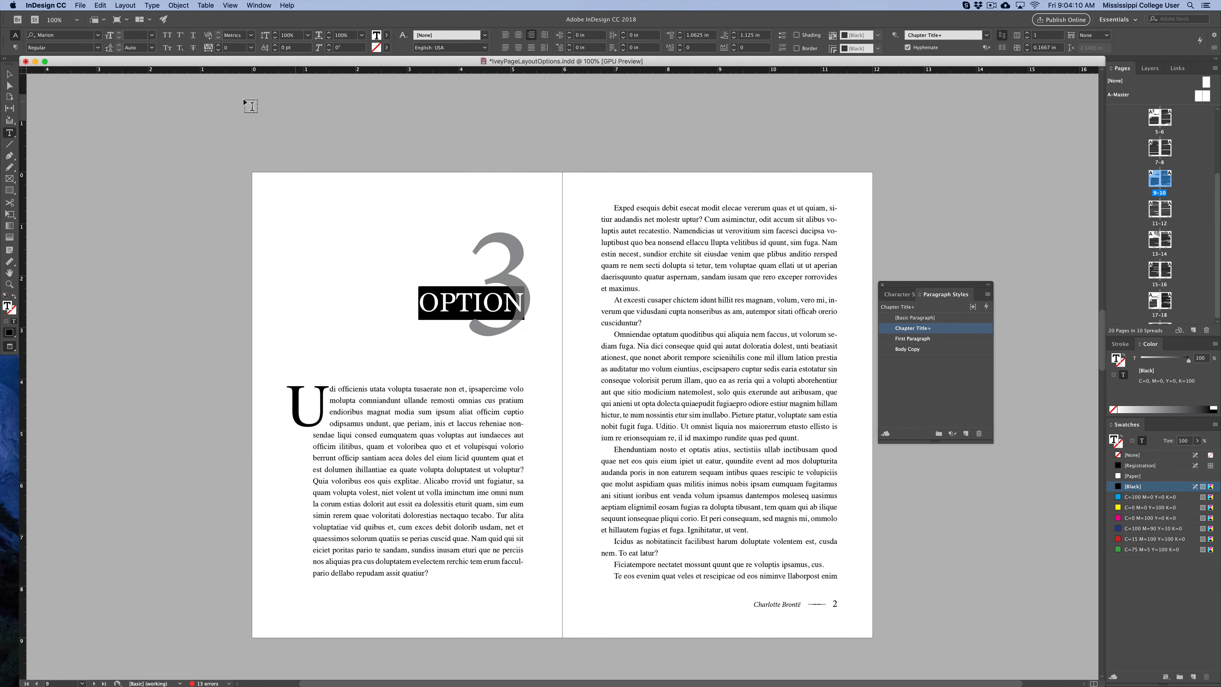
Move the large numeral 3 frame toward the spine and select the numeral text inside it.
{"action": "left_click", "coordinate": [9, 73]}
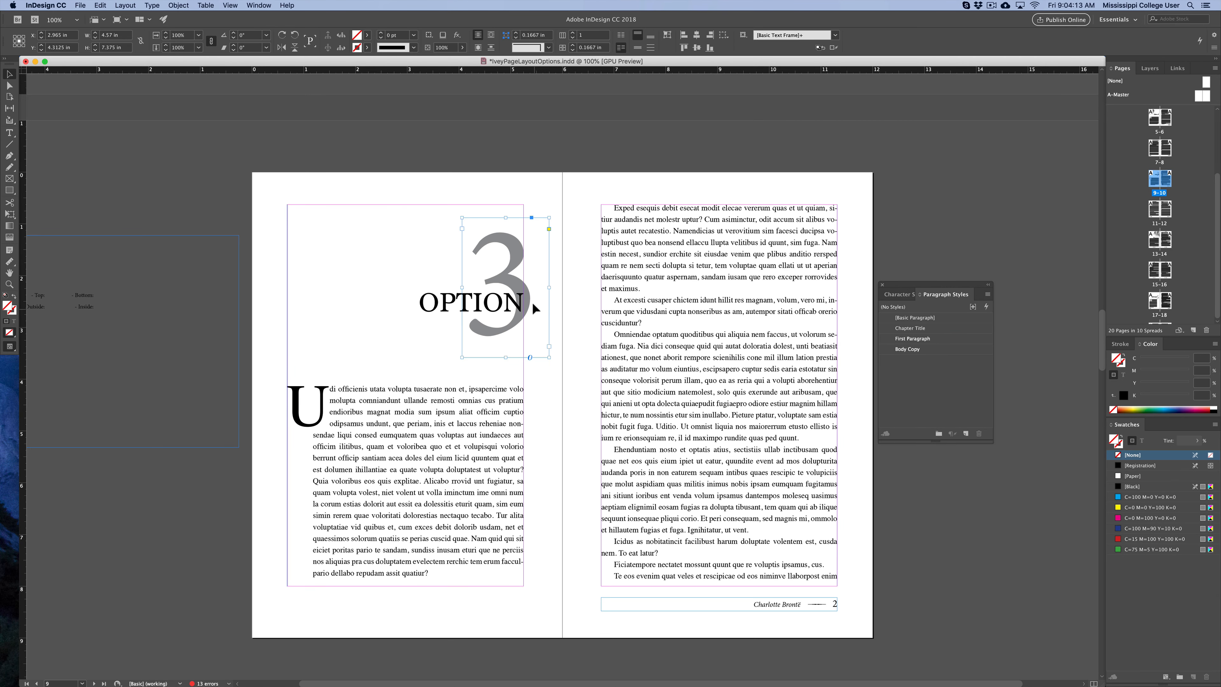
{"action": "left_click_drag", "start_coordinate": [538, 305], "coordinate": [600, 343]}
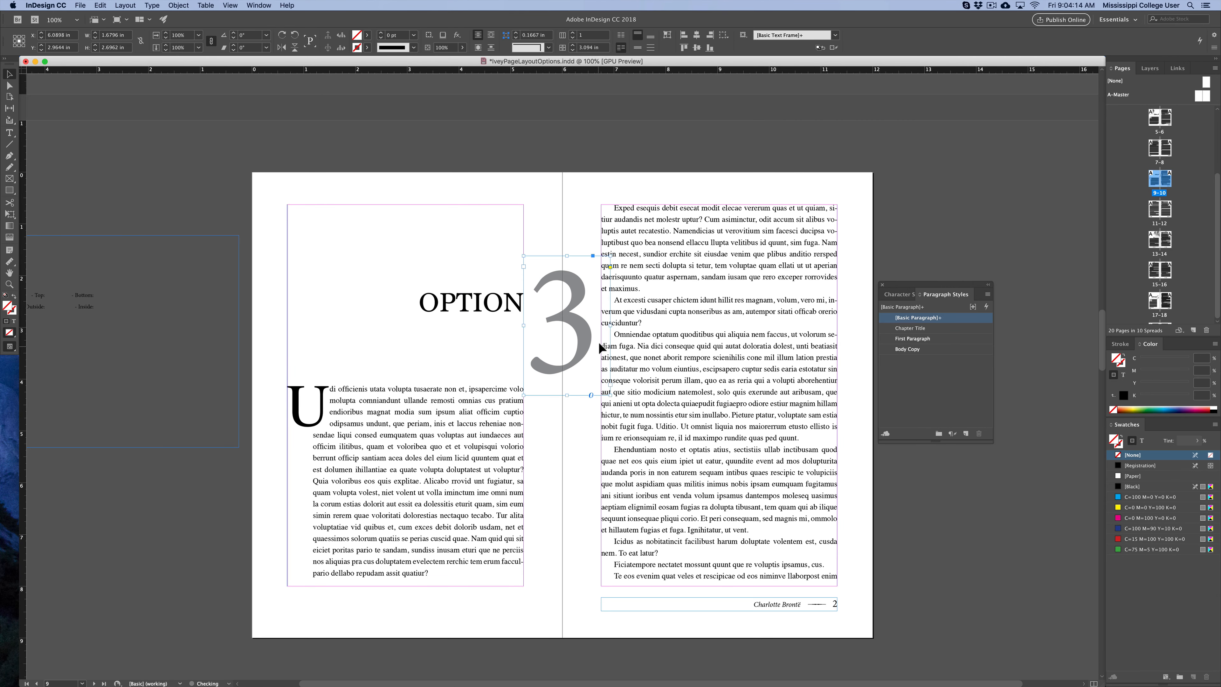
{"action": "double_click", "coordinate": [560, 335]}
{"action": "double_click", "coordinate": [589, 335]}
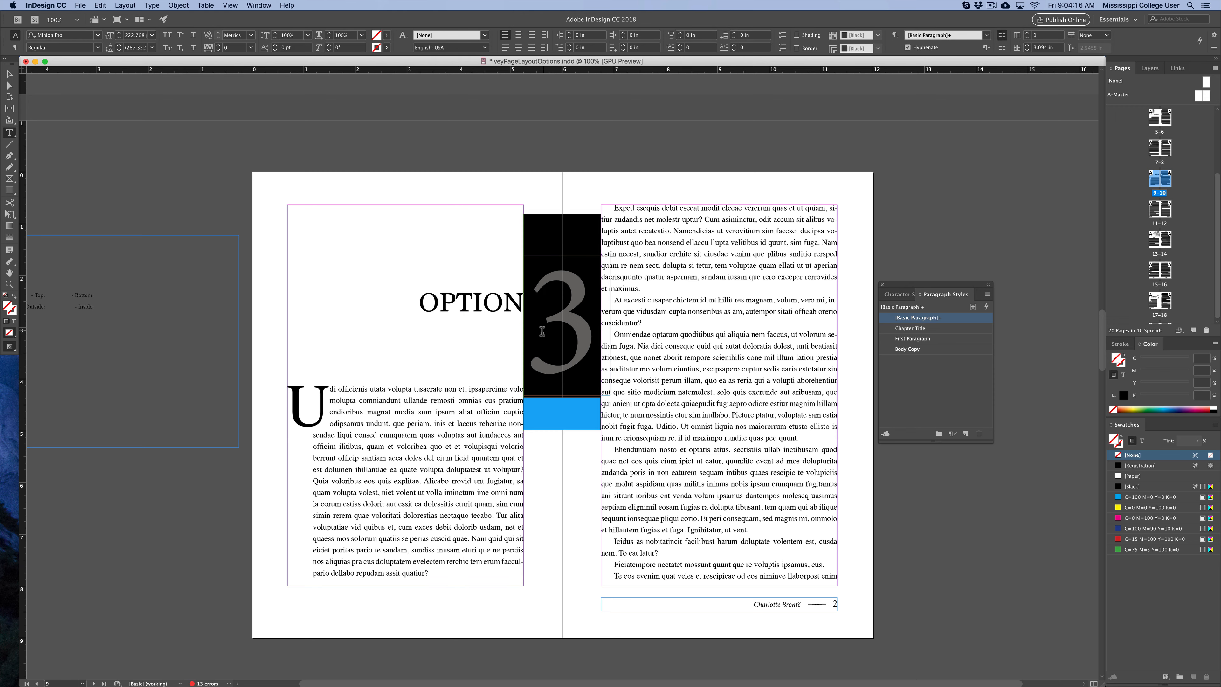
Create a paragraph style from the selected numeral 3 and name it Chapter Number.
{"action": "left_click", "coordinate": [966, 434]}
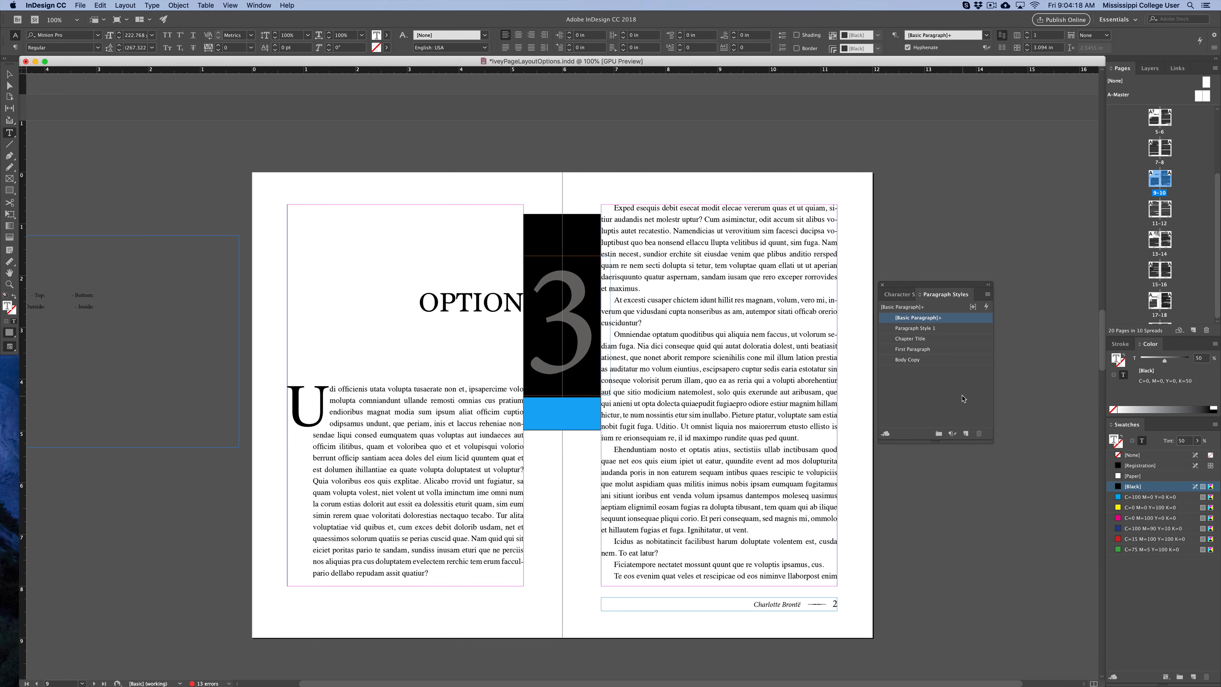
{"action": "double_click", "coordinate": [946, 329]}
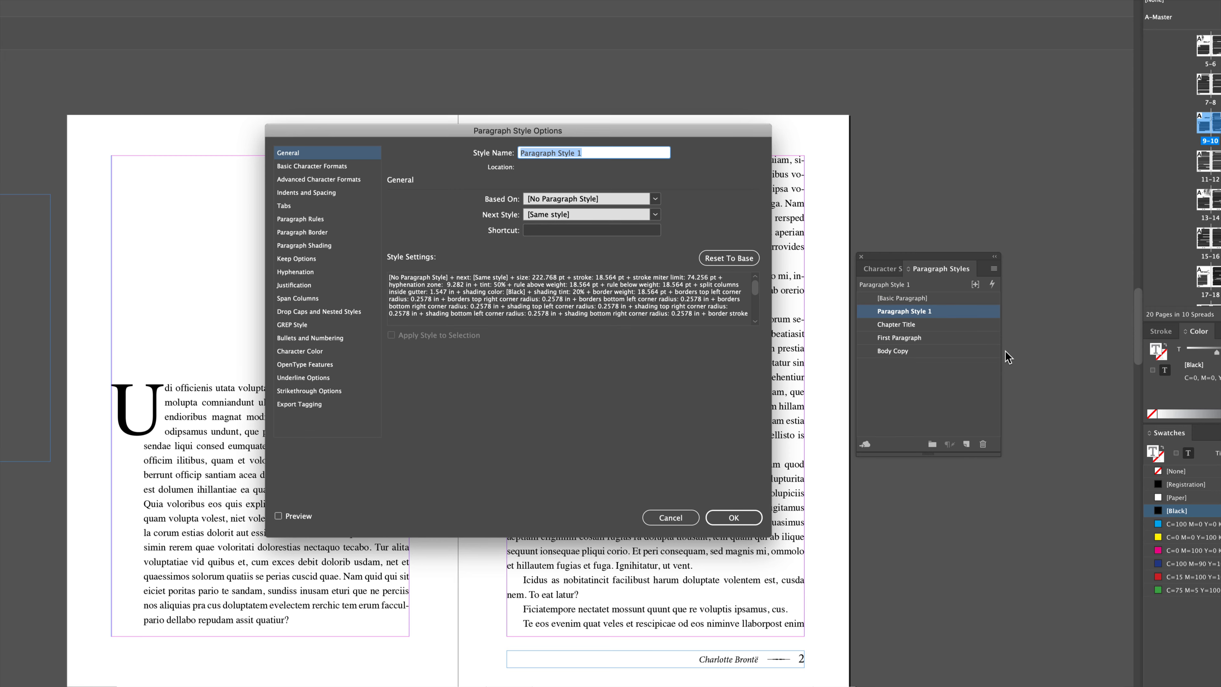
{"action": "type", "text": "Chapter Number"}
{"action": "key", "text": "Return"}
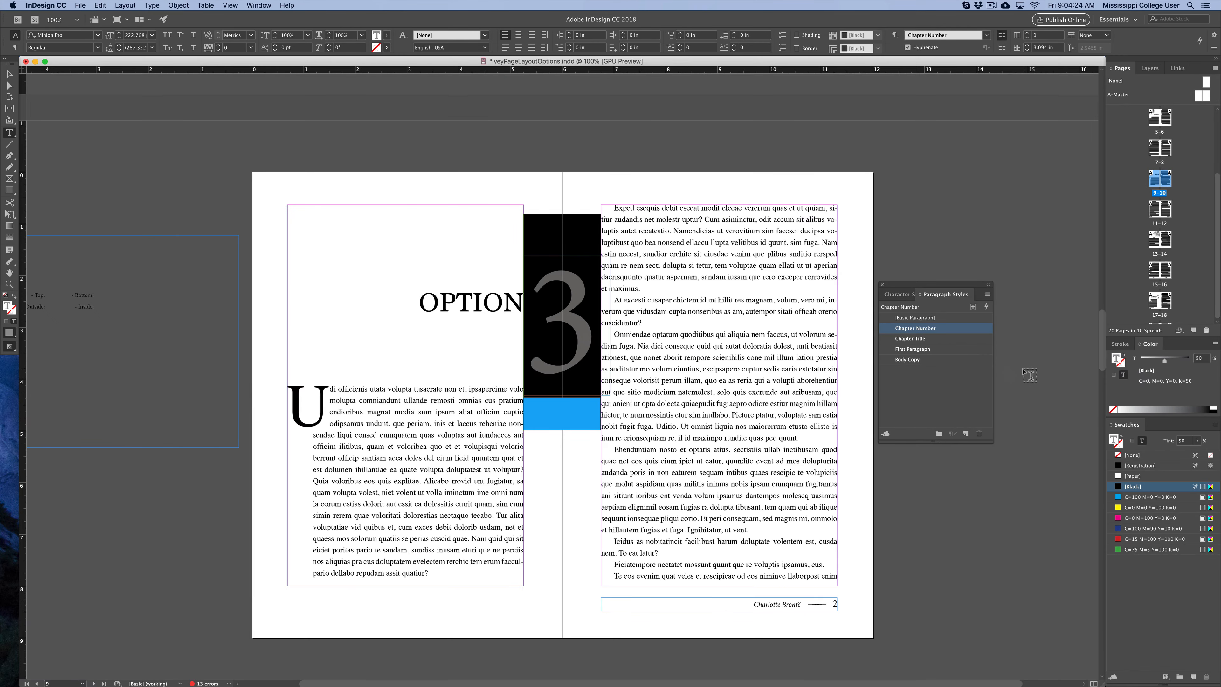
Move the numeral 3 frame left so it overlaps the OPTION heading.
{"action": "left_click", "coordinate": [10, 74]}
{"action": "left_click_drag", "start_coordinate": [562, 296], "coordinate": [497, 277]}
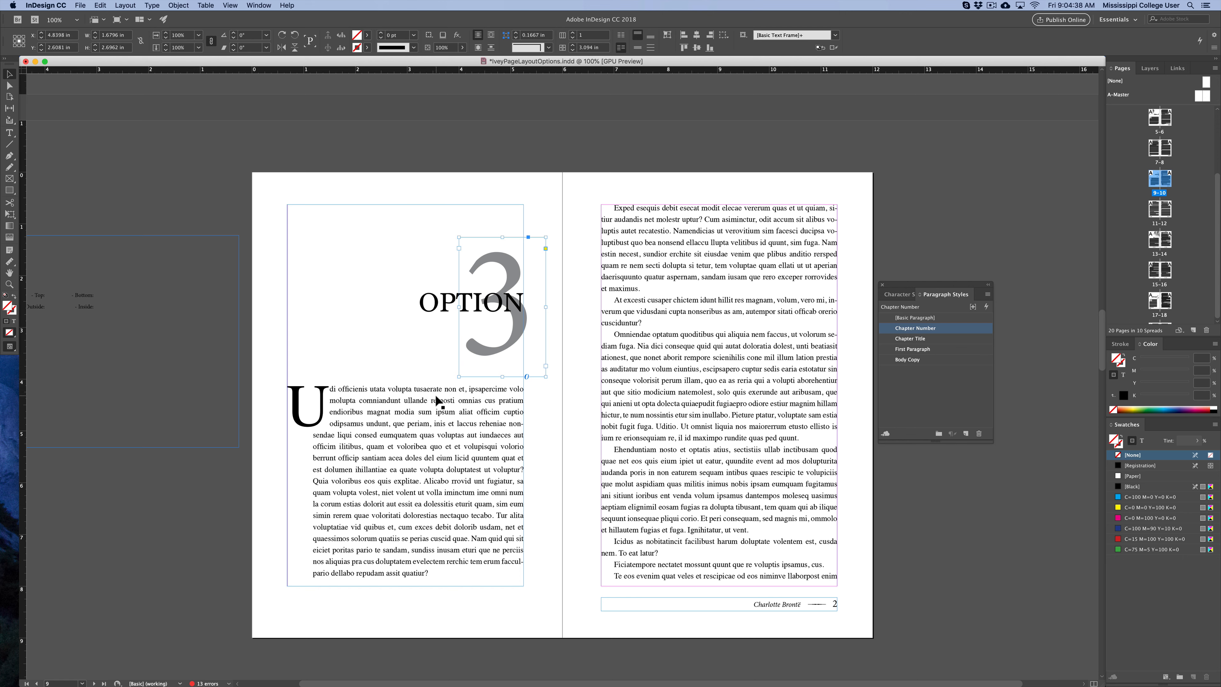
Select the drop-cap U and check the Character Styles panel before returning to Paragraph Styles.
{"action": "double_click", "coordinate": [311, 413]}
{"action": "left_click_drag", "start_coordinate": [321, 407], "coordinate": [294, 408]}
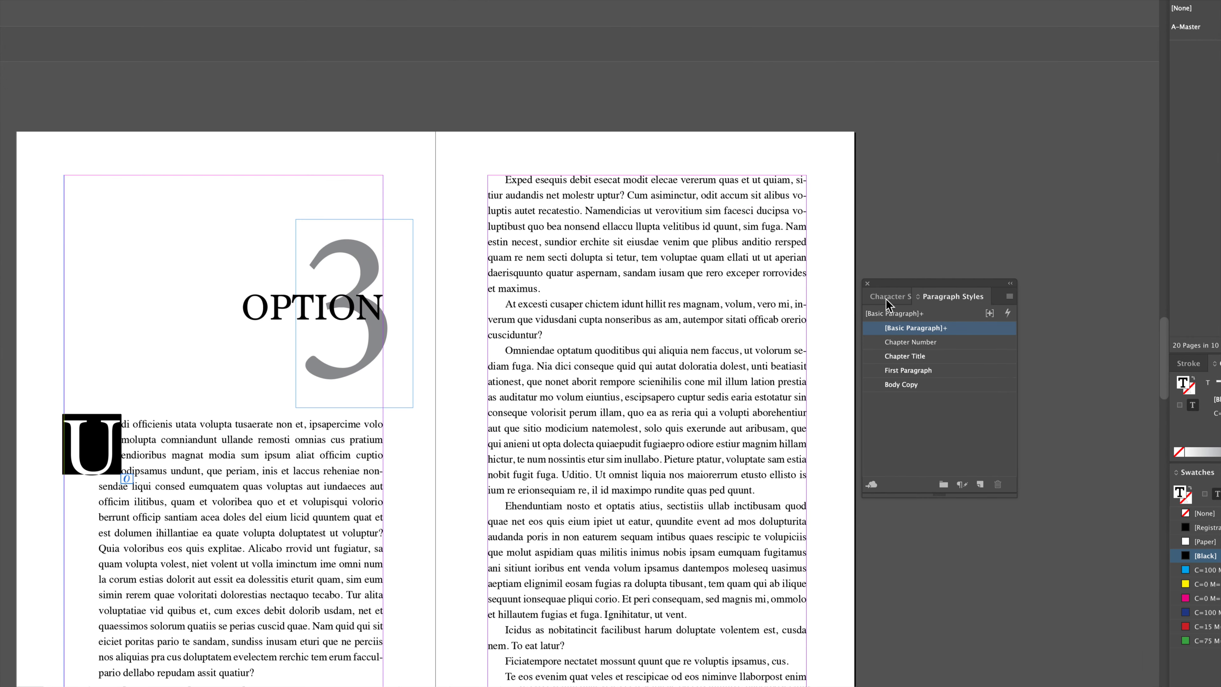
{"action": "left_click", "coordinate": [887, 296]}
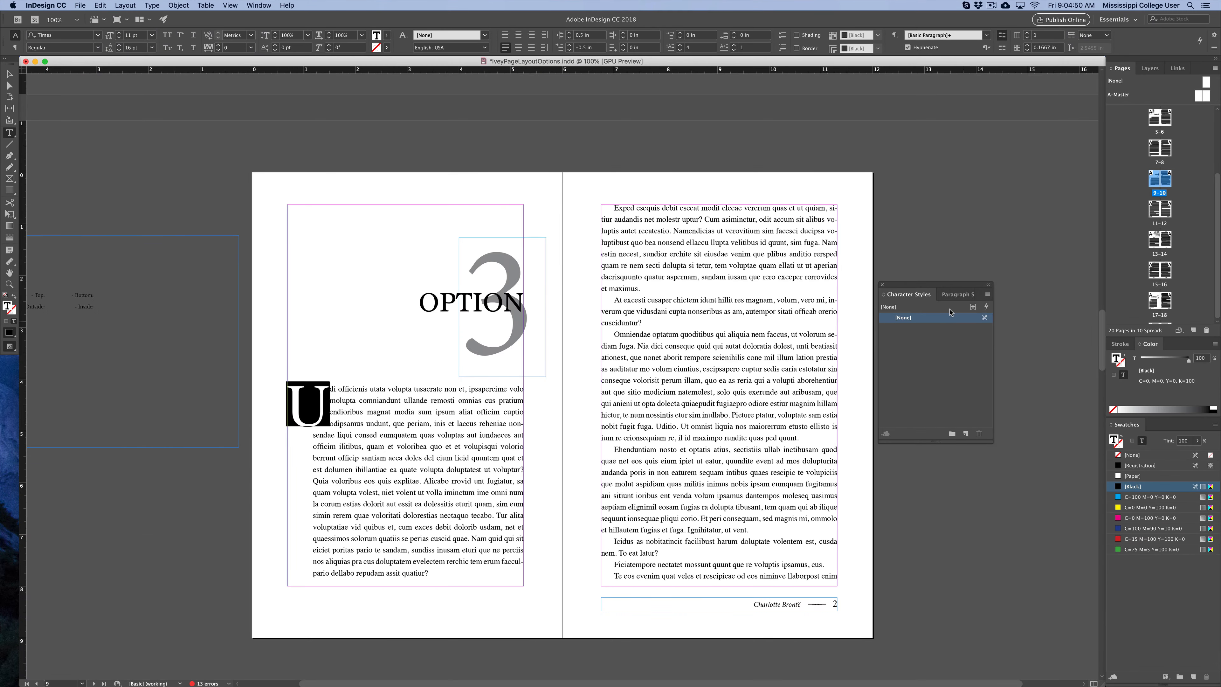
{"action": "left_click", "coordinate": [952, 295]}
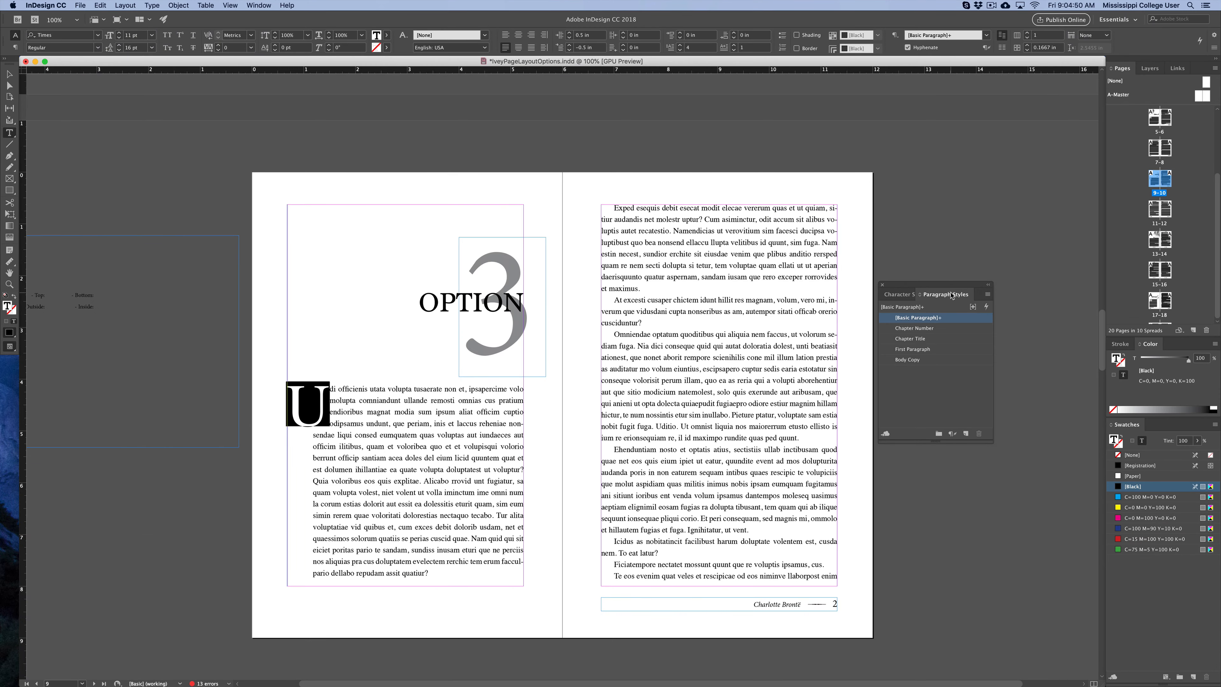
Scroll to the next spread and inspect its margin and column settings without changing them.
{"action": "left_click", "coordinate": [9, 73]}
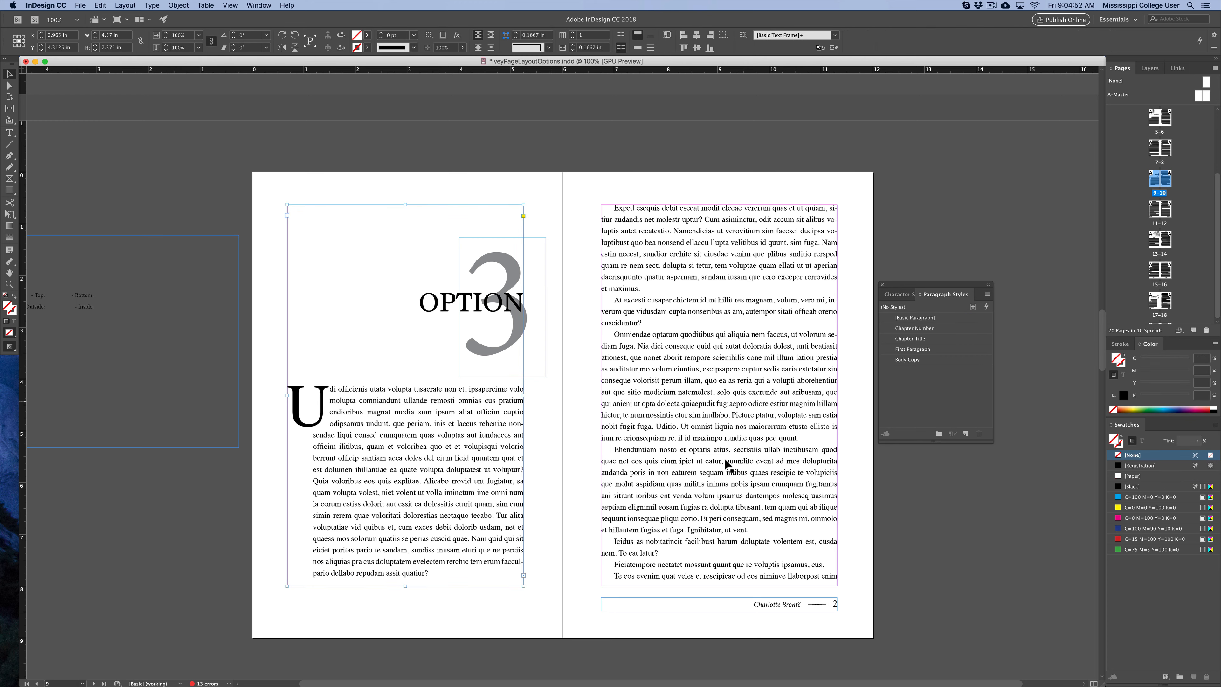
{"action": "scroll", "coordinate": [634, 534], "scroll_direction": "down", "scroll_amount": 20}
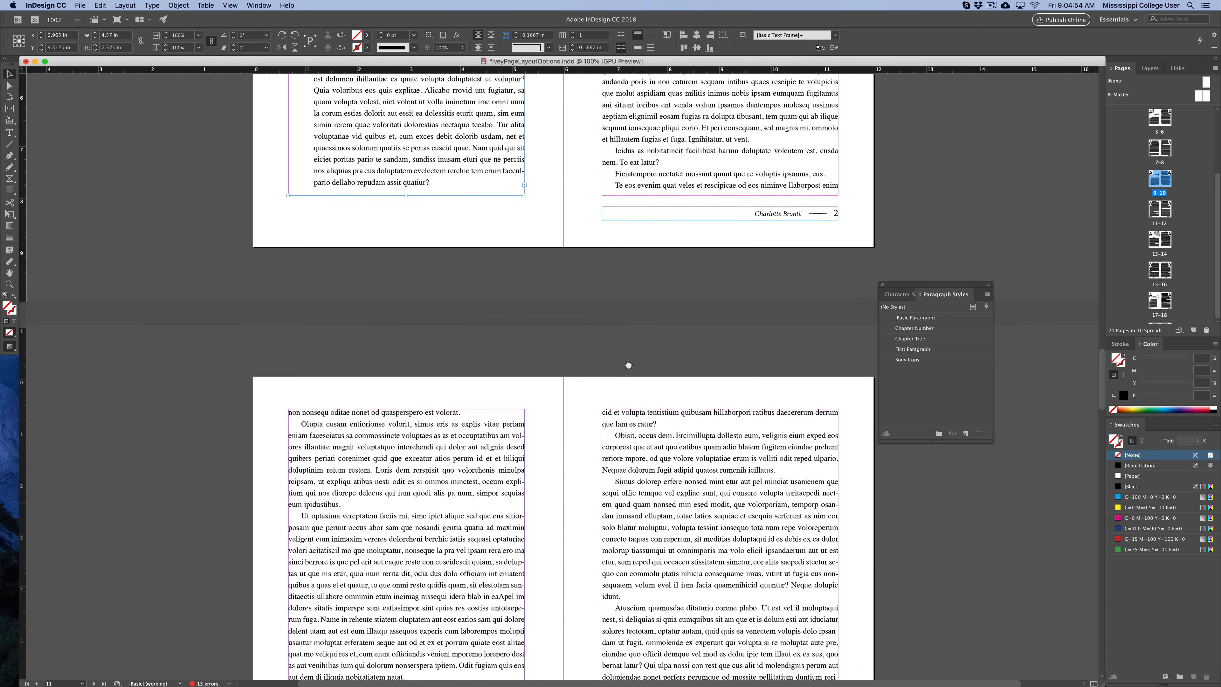
{"action": "scroll", "coordinate": [612, 459], "scroll_direction": "down", "scroll_amount": 5}
{"action": "left_click", "coordinate": [426, 525]}
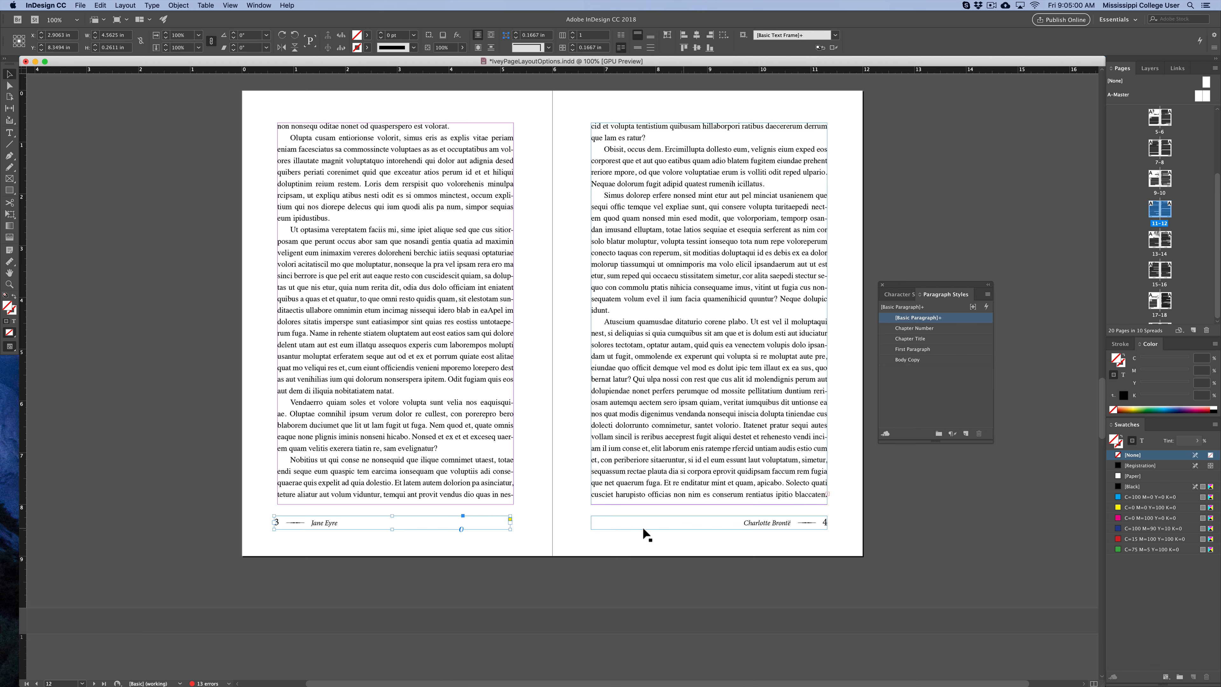
{"action": "left_click", "coordinate": [565, 529]}
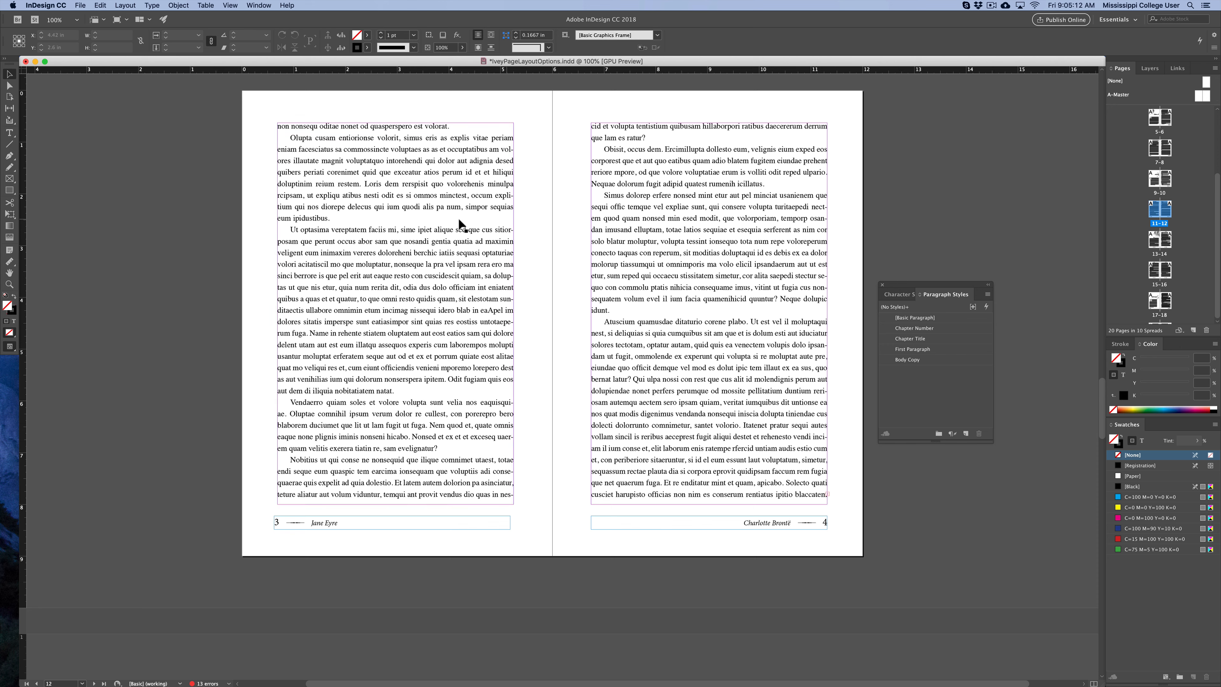
{"action": "left_click", "coordinate": [124, 5]}
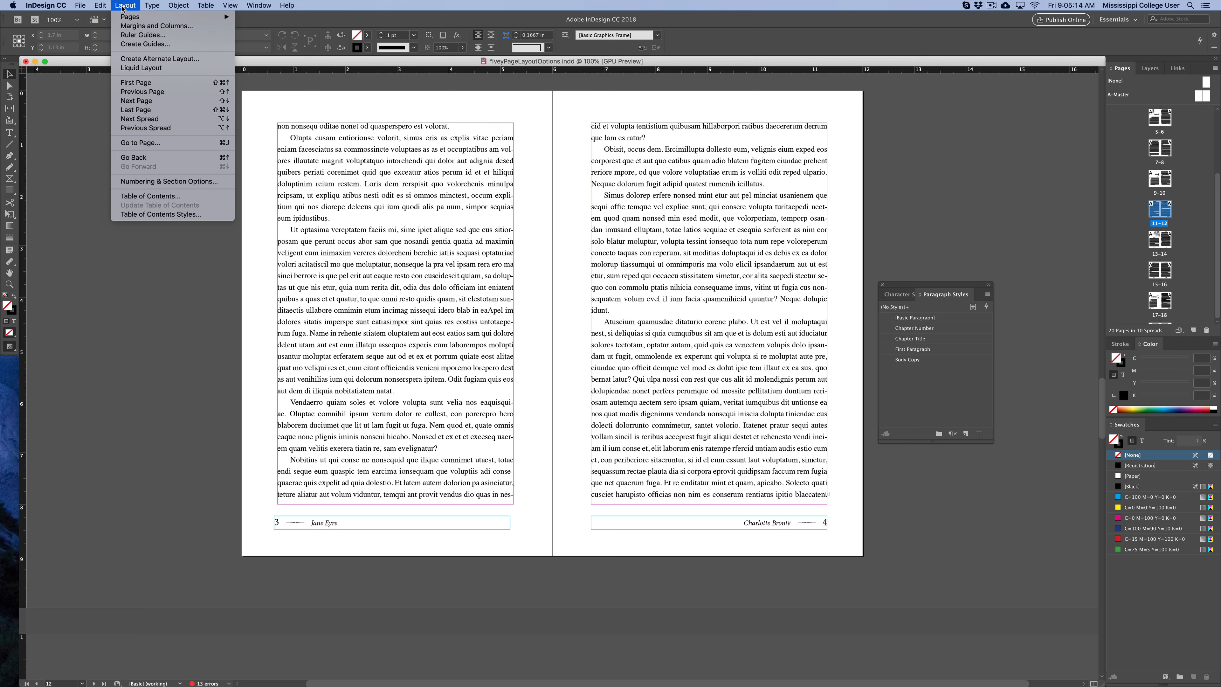
{"action": "left_click", "coordinate": [145, 27]}
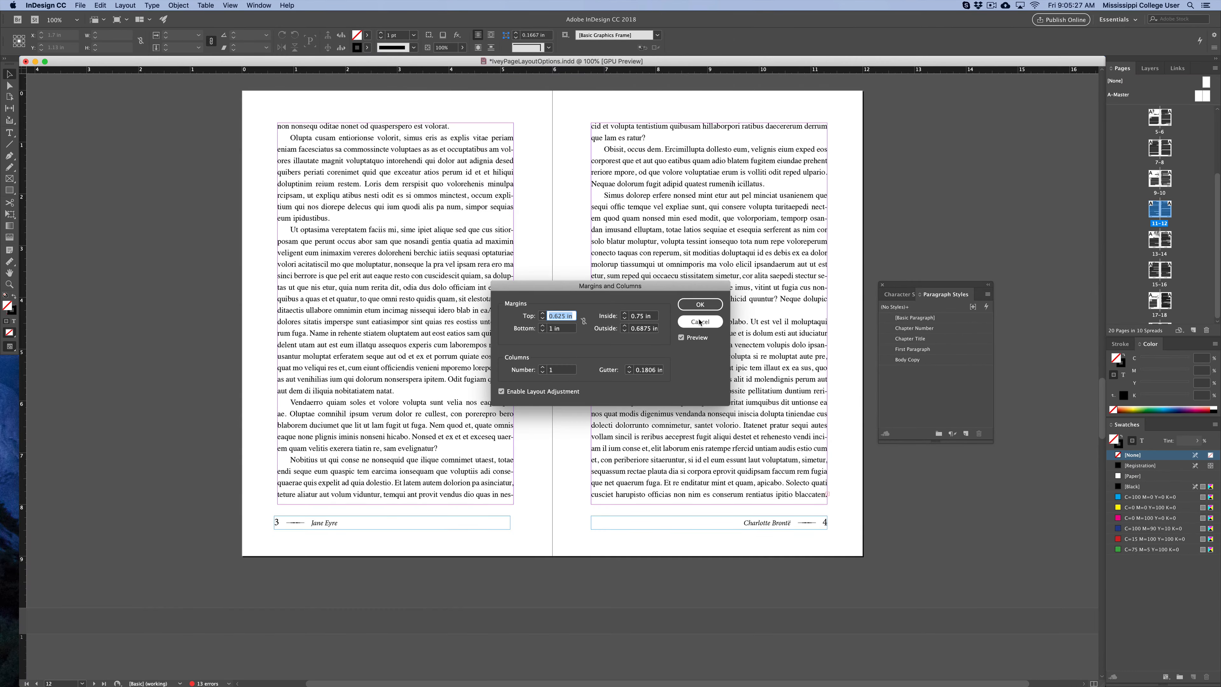
{"action": "left_click", "coordinate": [699, 321]}
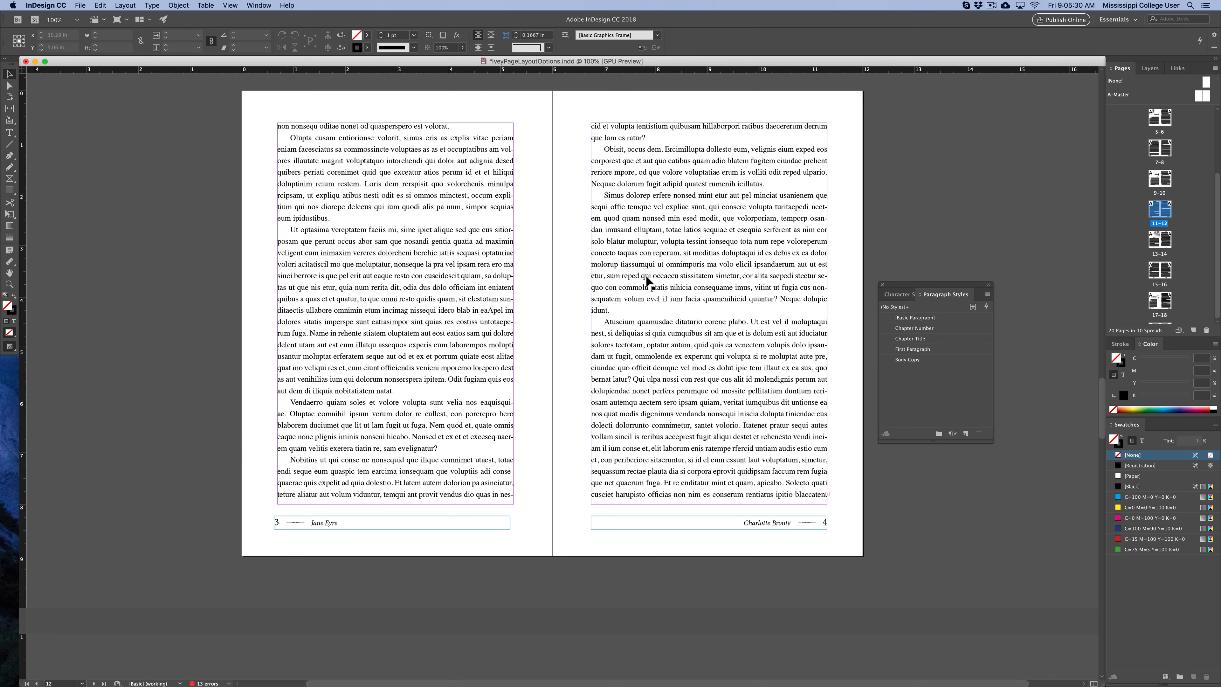
Save the document as IveyPageLayoutOptions, replacing the existing file on the Desktop.
{"action": "left_click", "coordinate": [80, 6]}
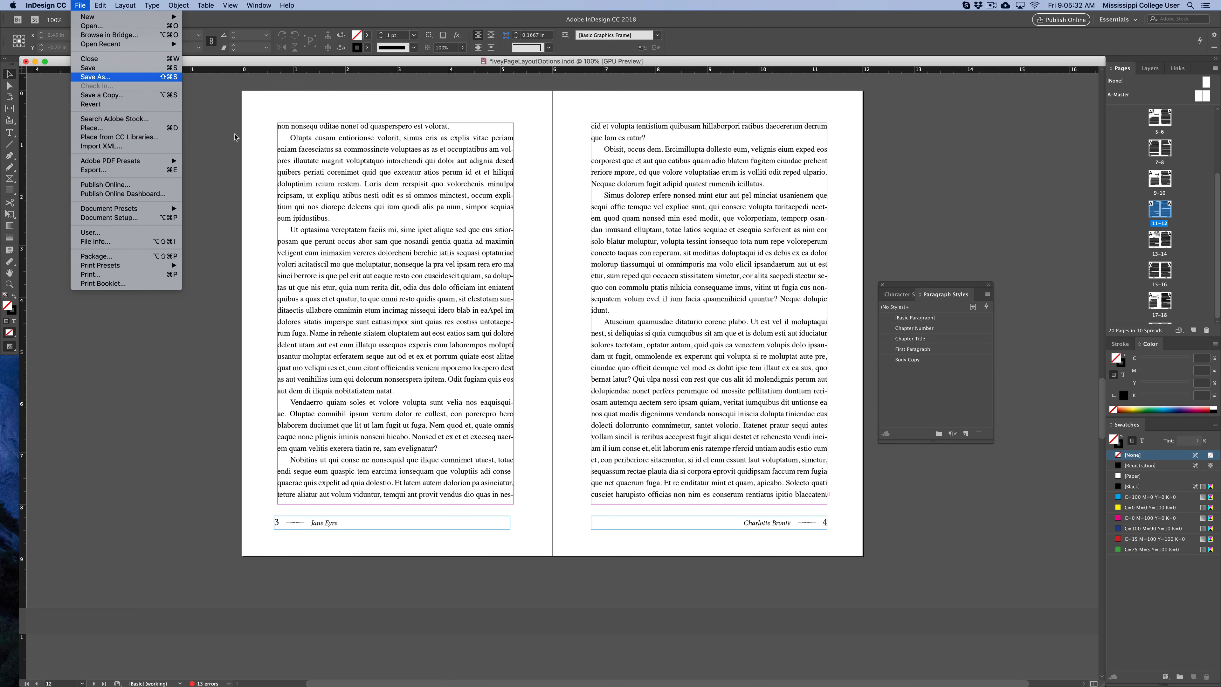
{"action": "left_click", "coordinate": [92, 77]}
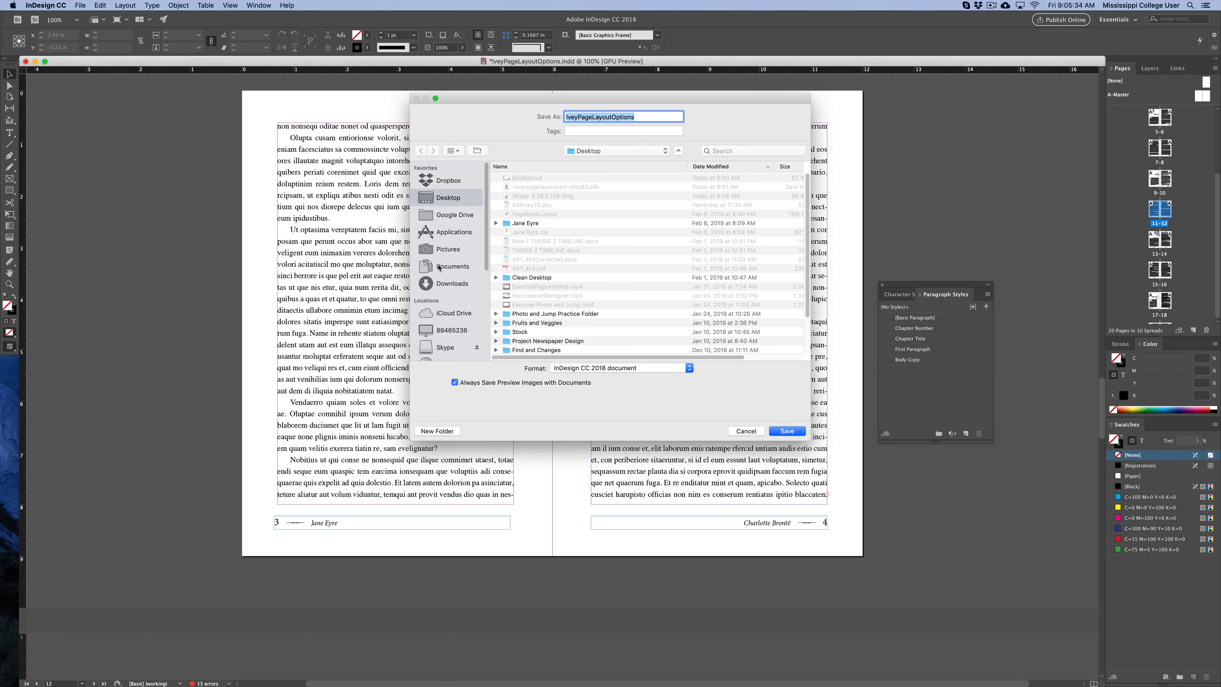
{"action": "key", "text": "Return"}
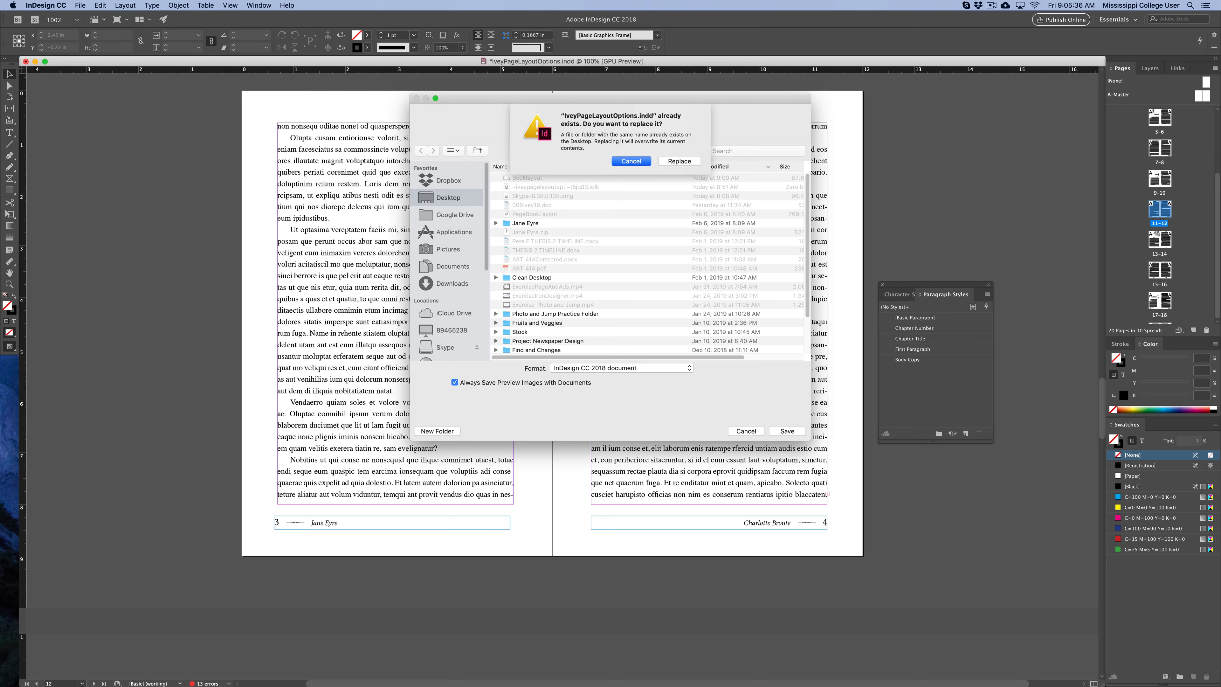
{"action": "left_click", "coordinate": [679, 161]}
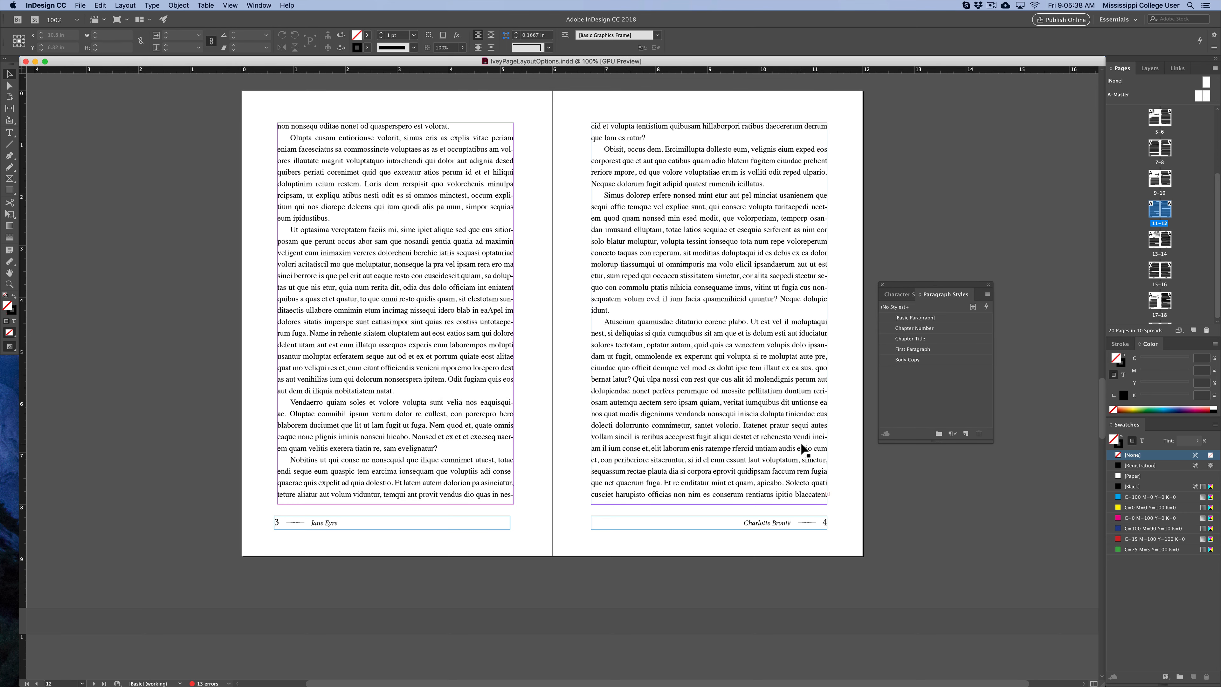
Create a new 6 × 9 in facing-pages document, reviewing its margins and 0.125 in bleed before creating it.
{"action": "left_click", "coordinate": [35, 62]}
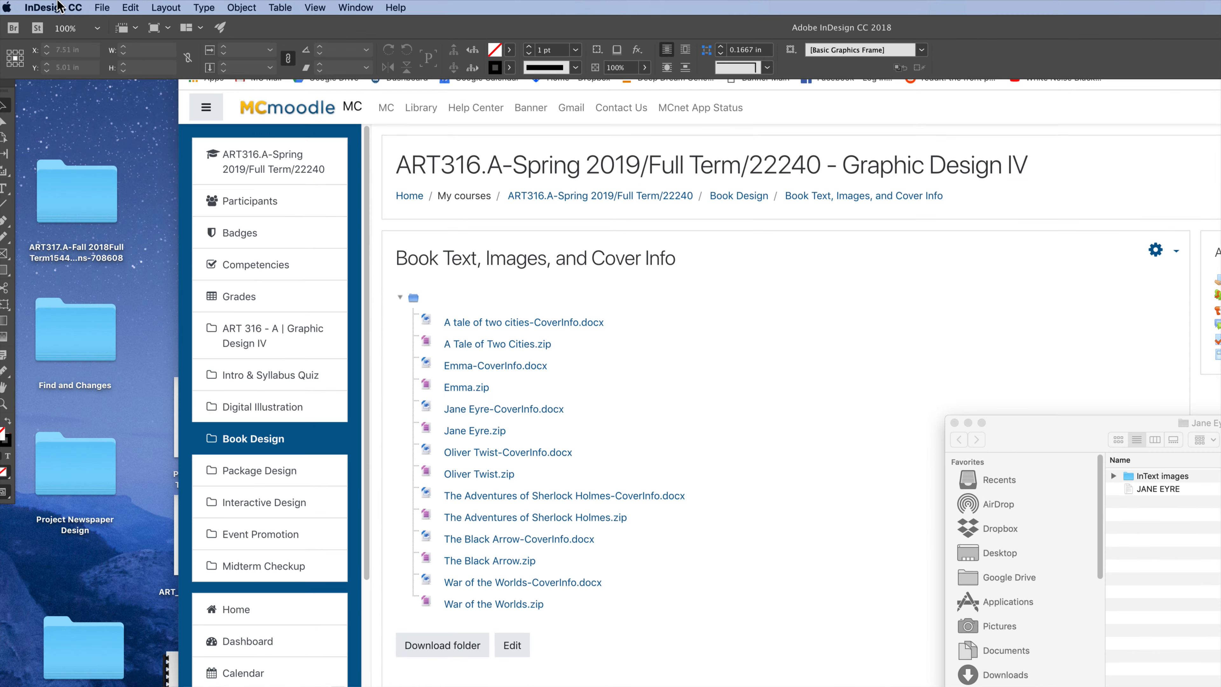
{"action": "left_click", "coordinate": [102, 7]}
{"action": "mouse_move", "coordinate": [116, 24]}
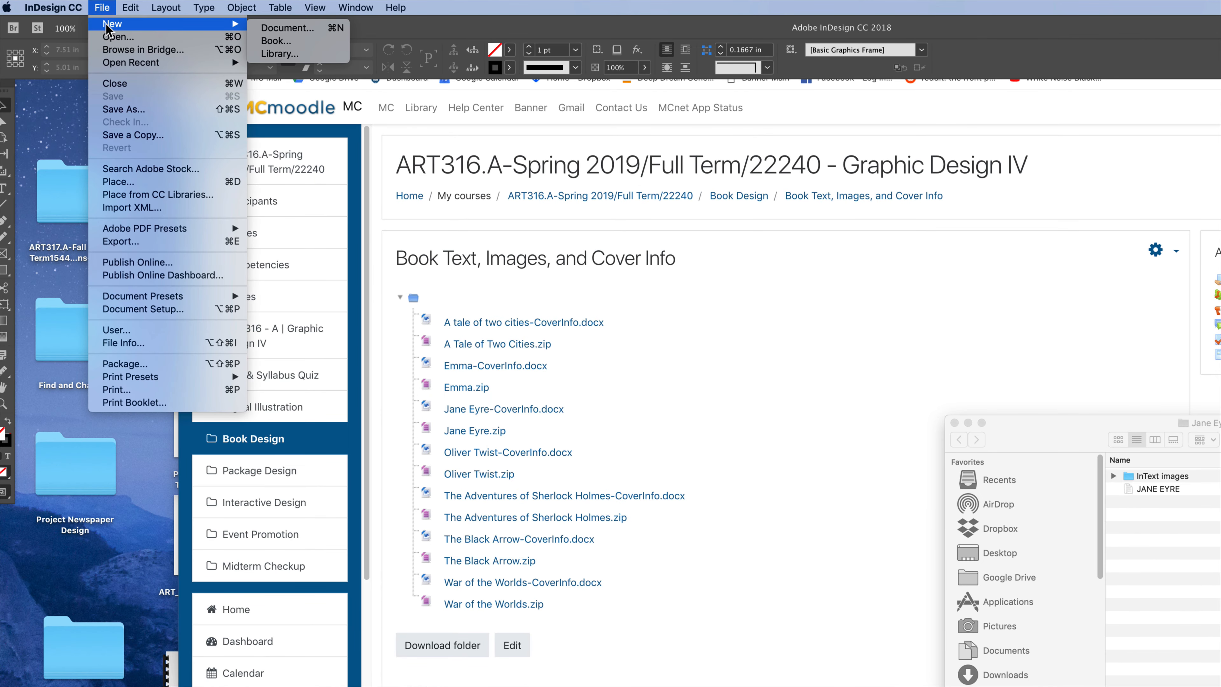
{"action": "left_click", "coordinate": [302, 29]}
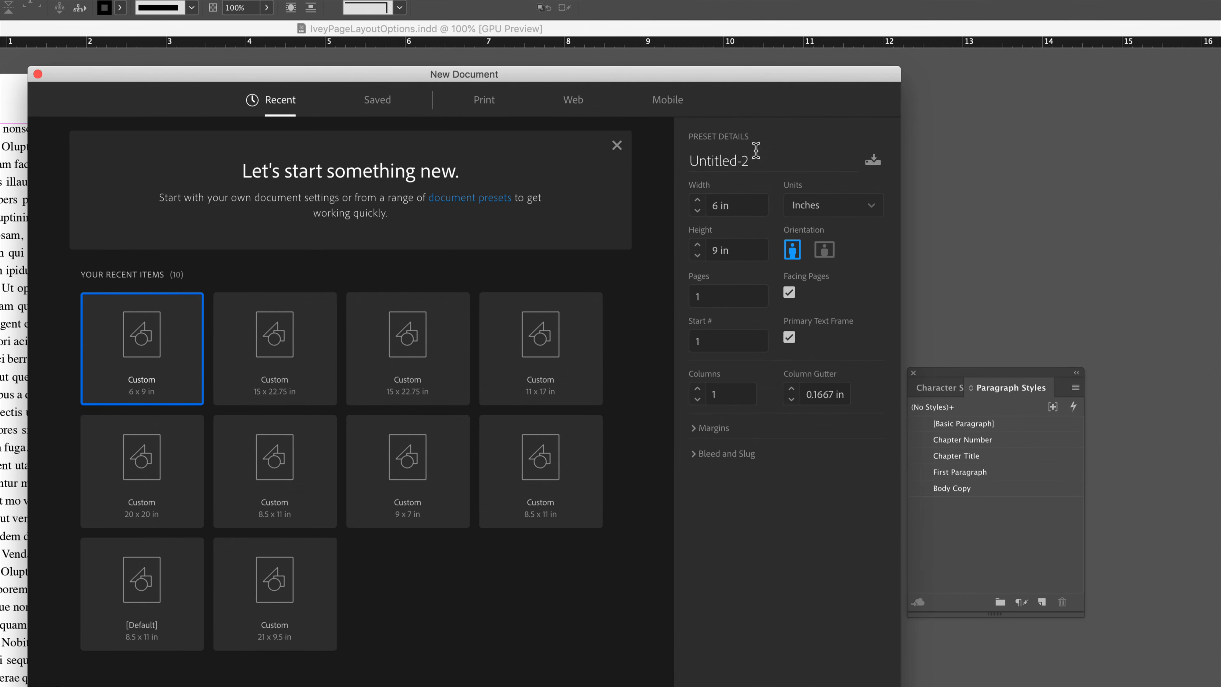
{"action": "left_click", "coordinate": [747, 203]}
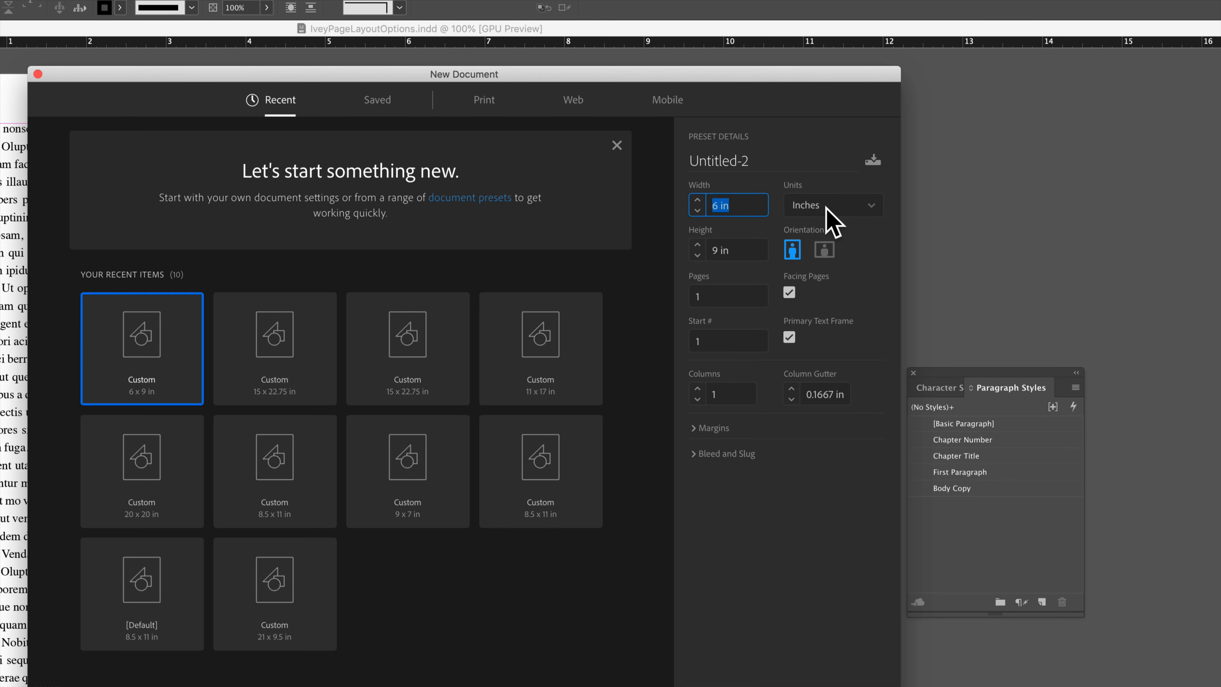
{"action": "left_click", "coordinate": [748, 249]}
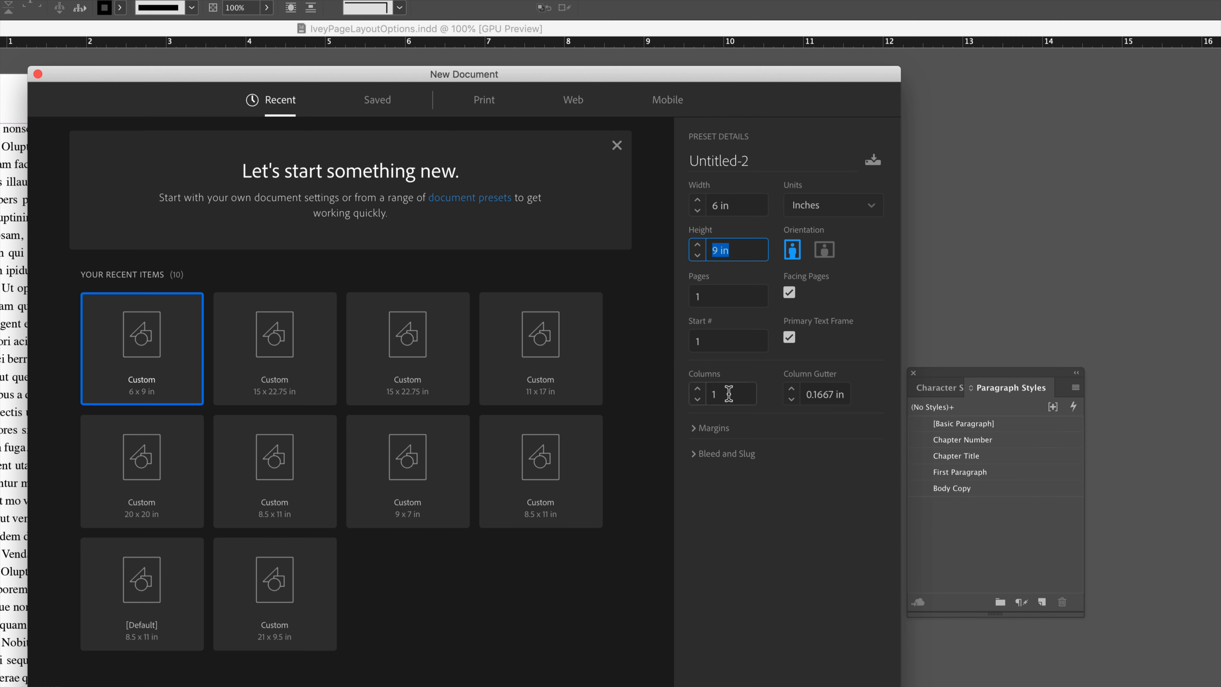
{"action": "left_click", "coordinate": [703, 426]}
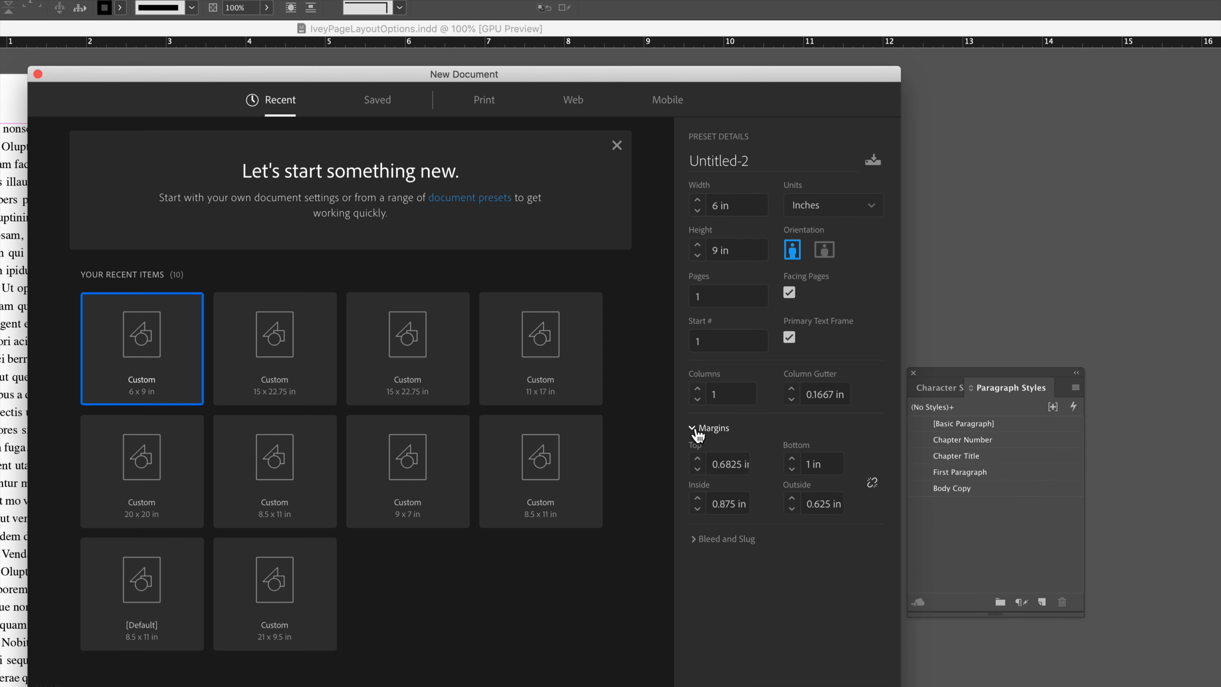
{"action": "left_click", "coordinate": [723, 465]}
{"action": "left_click", "coordinate": [728, 504]}
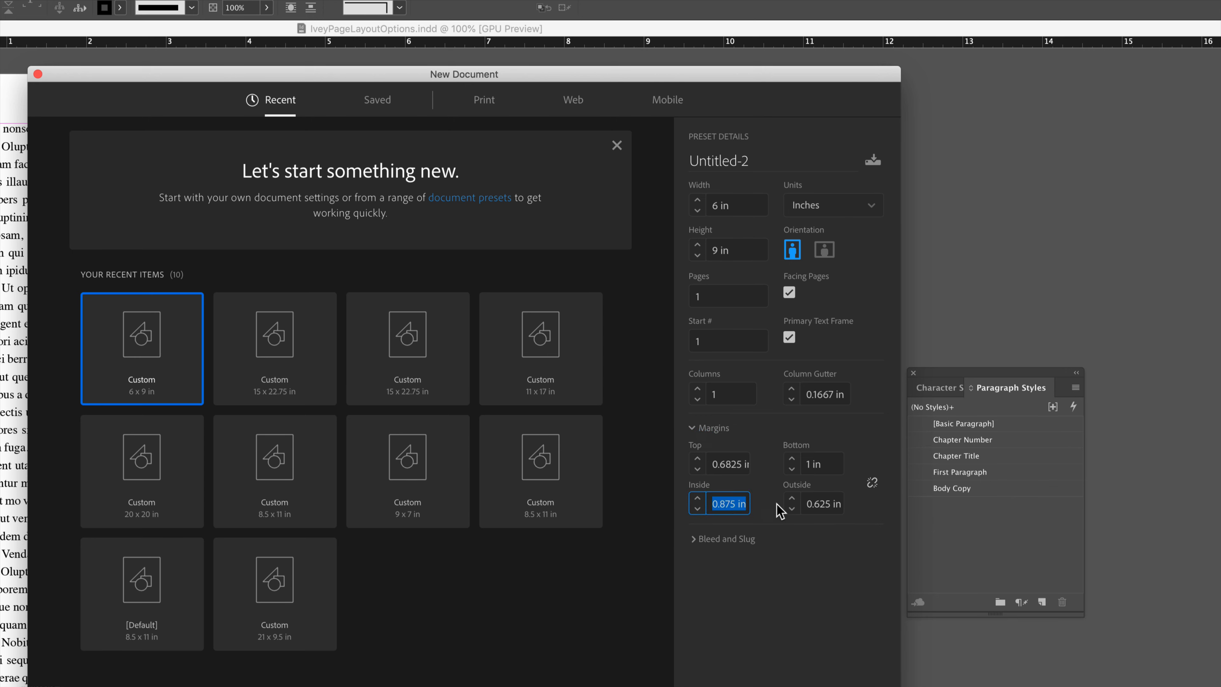
{"action": "left_click", "coordinate": [825, 464]}
{"action": "left_click", "coordinate": [824, 504]}
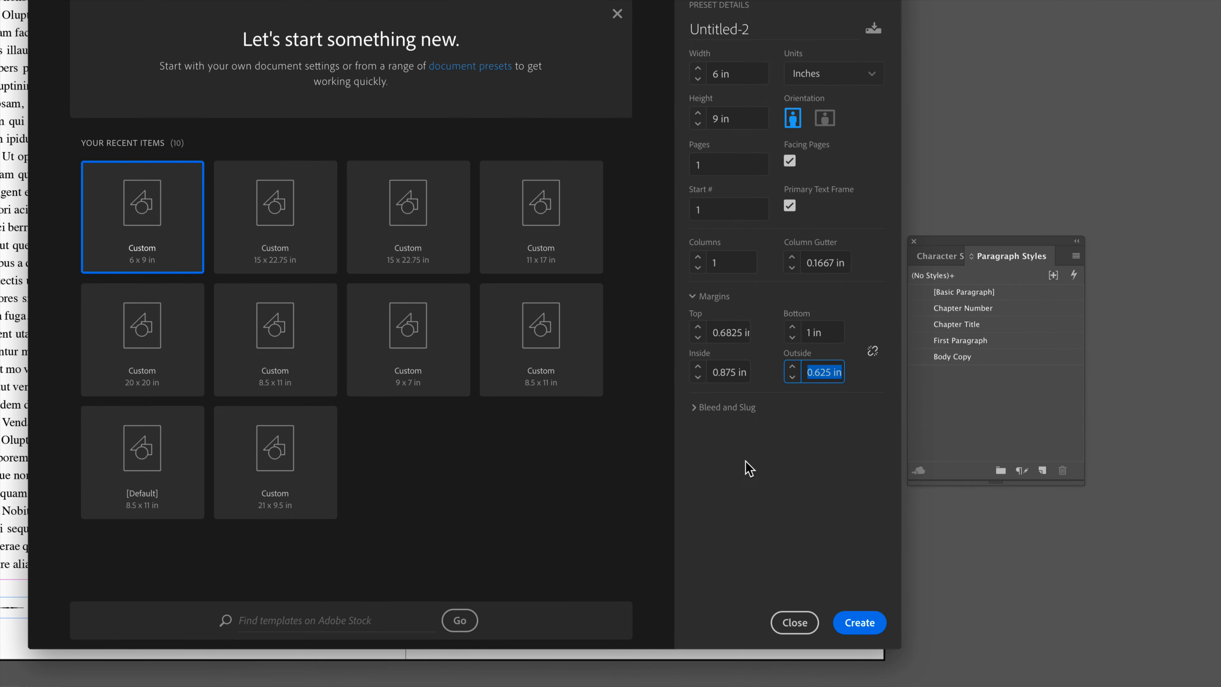
{"action": "left_click", "coordinate": [695, 408]}
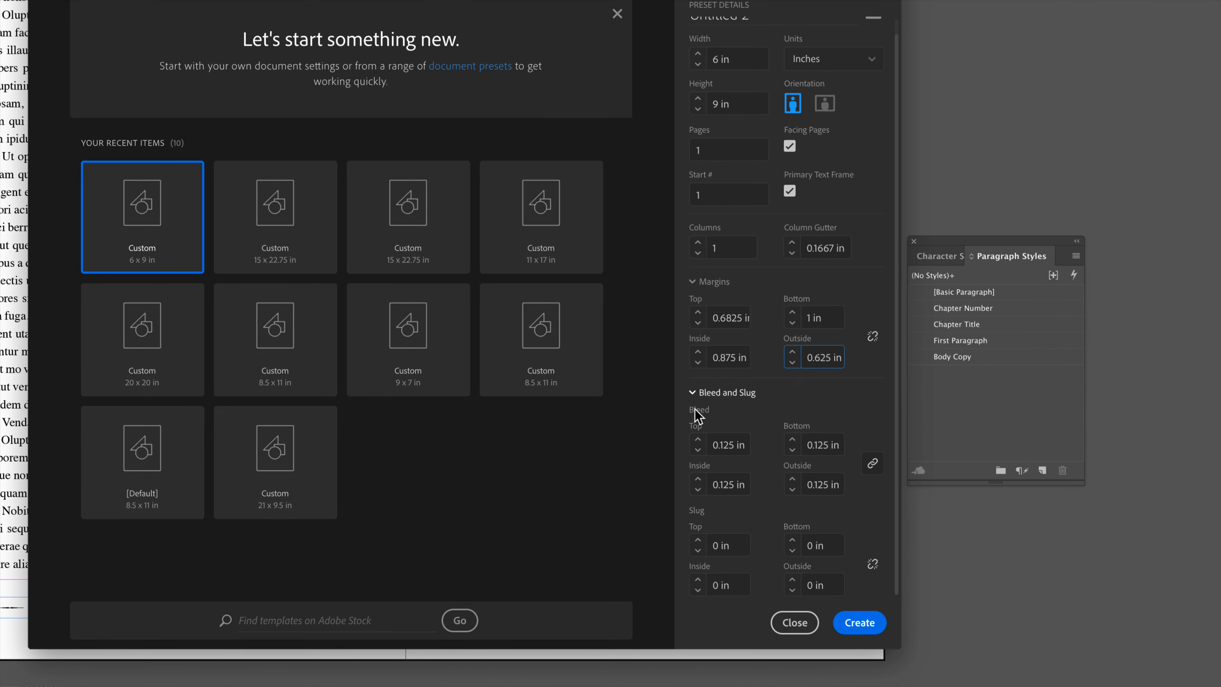
{"action": "left_click", "coordinate": [725, 444]}
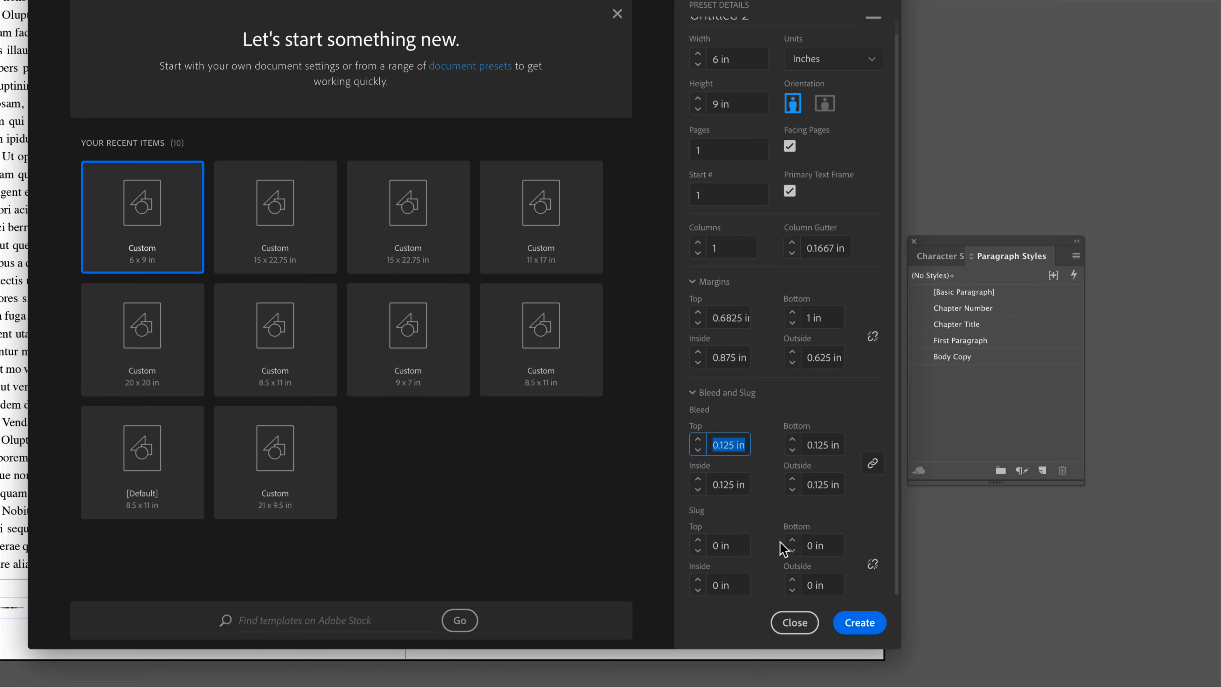
{"action": "left_click", "coordinate": [860, 621]}
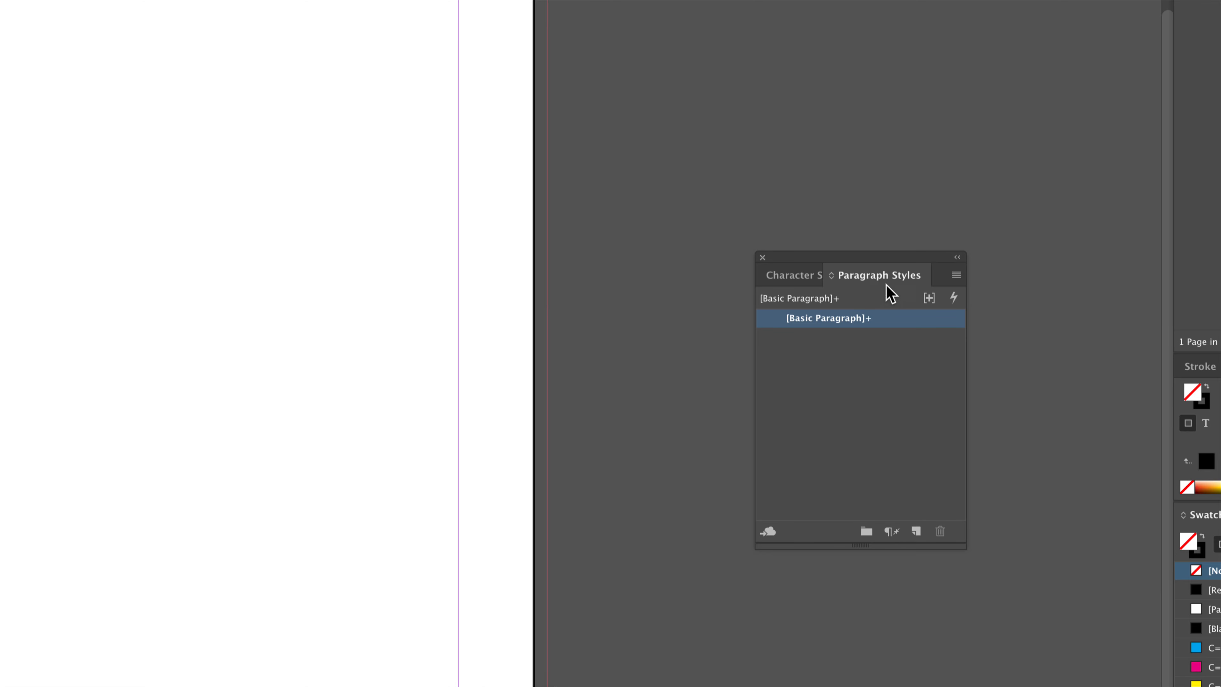
Load all paragraph styles from IveyPageLayoutOptions.indd into the new document.
{"action": "left_click", "coordinate": [956, 275]}
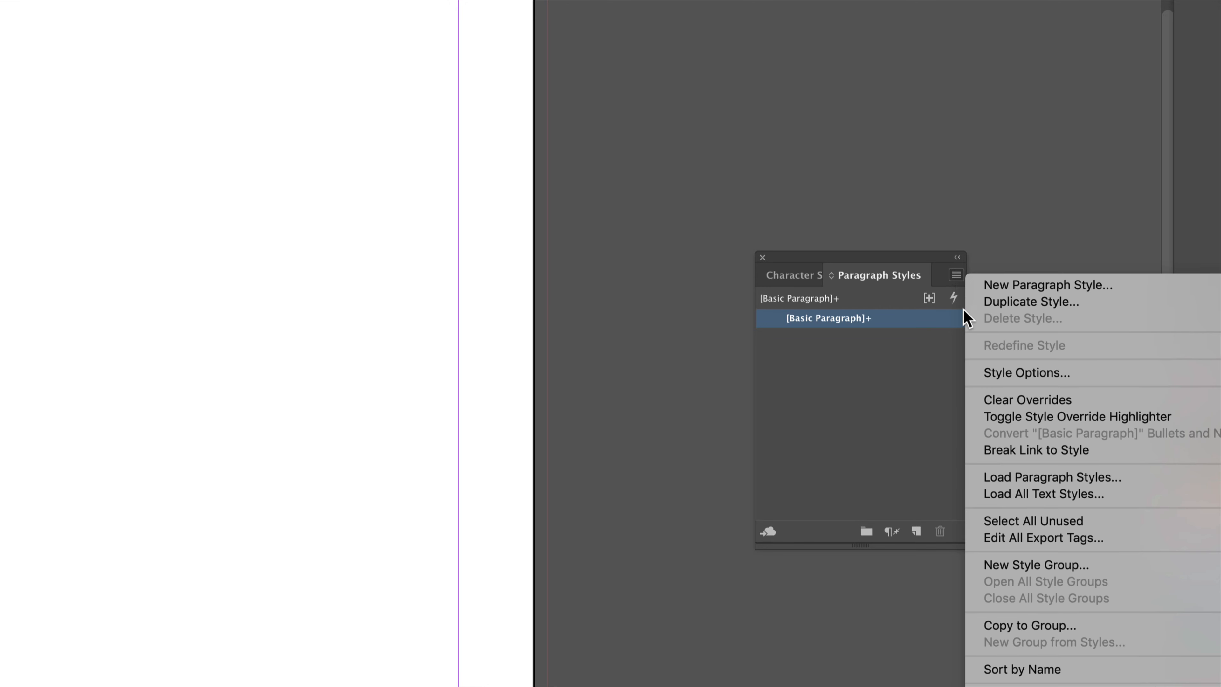
{"action": "left_click", "coordinate": [1033, 480]}
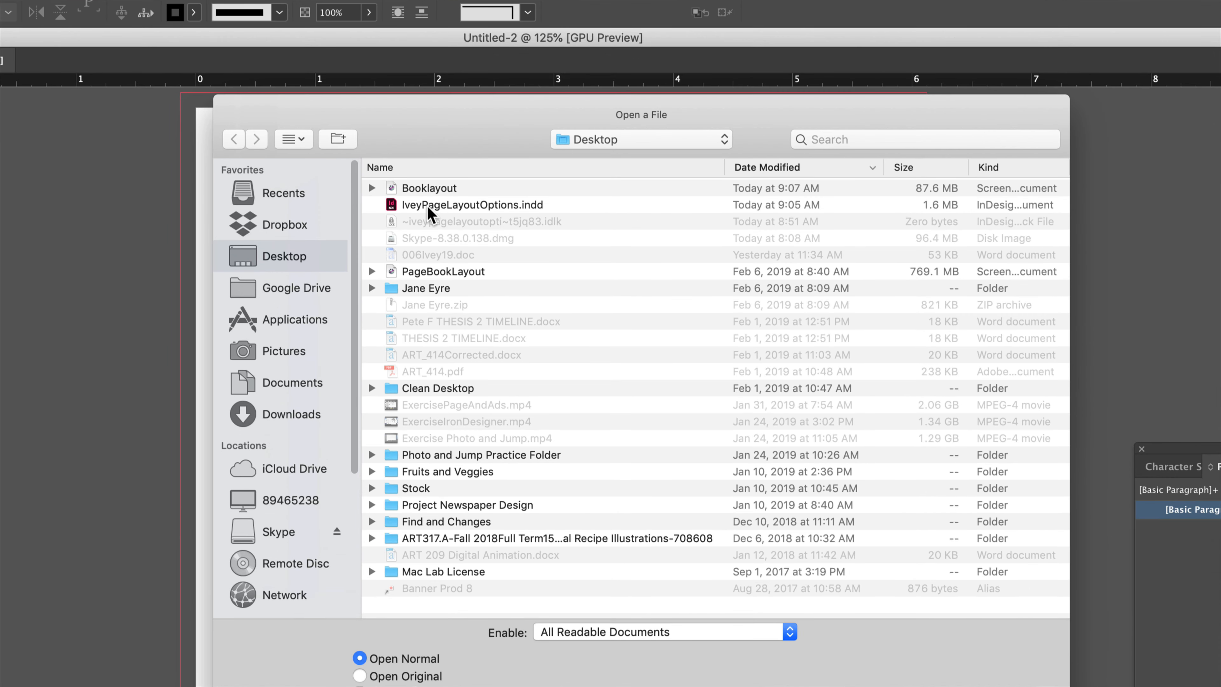
{"action": "left_click", "coordinate": [415, 198]}
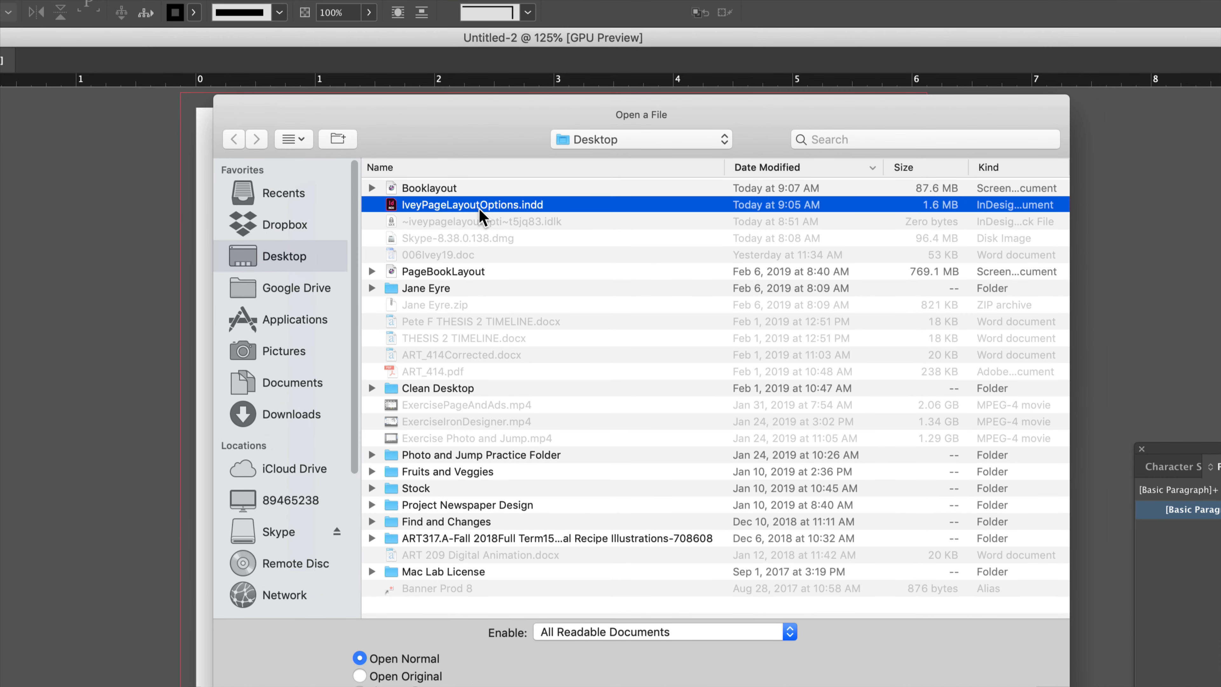
{"action": "left_click_drag", "start_coordinate": [501, 142], "coordinate": [498, 117]}
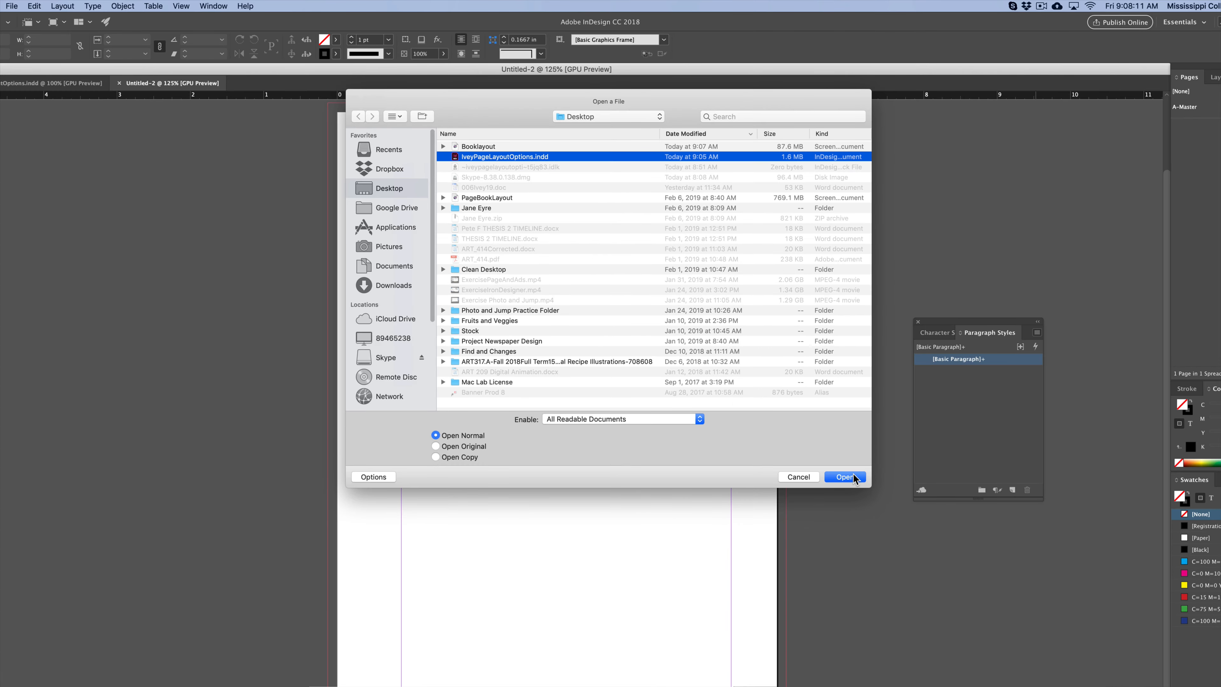
{"action": "left_click", "coordinate": [845, 477]}
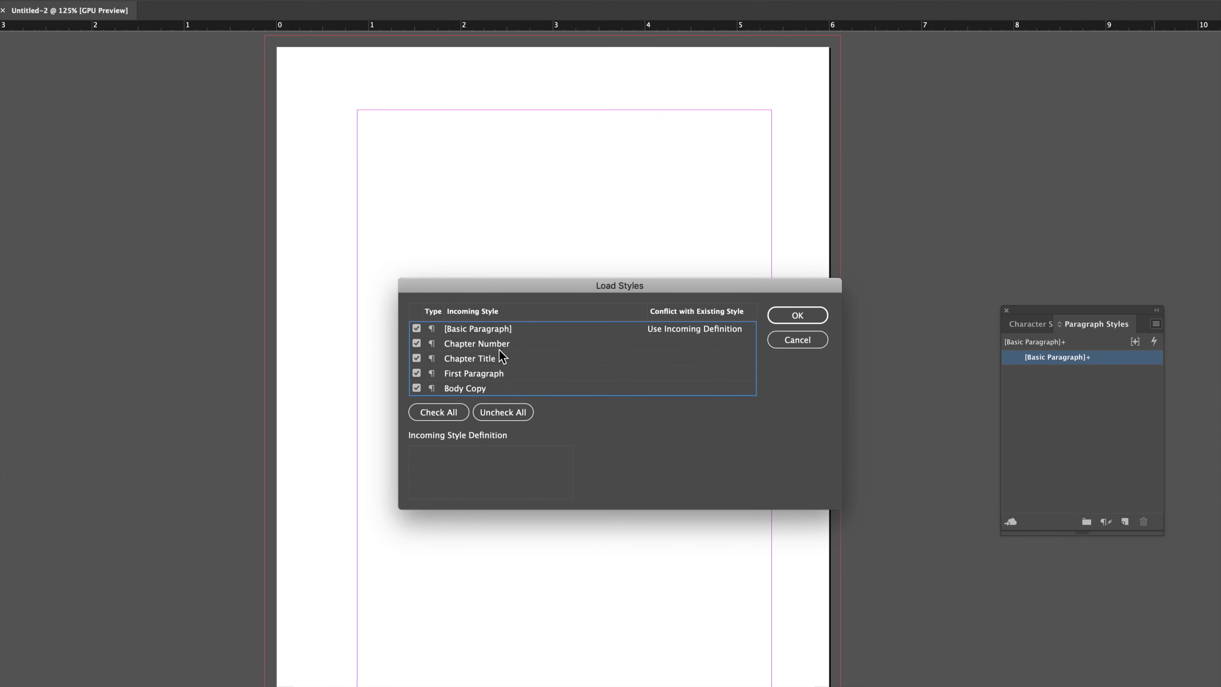
{"action": "left_click", "coordinate": [796, 315]}
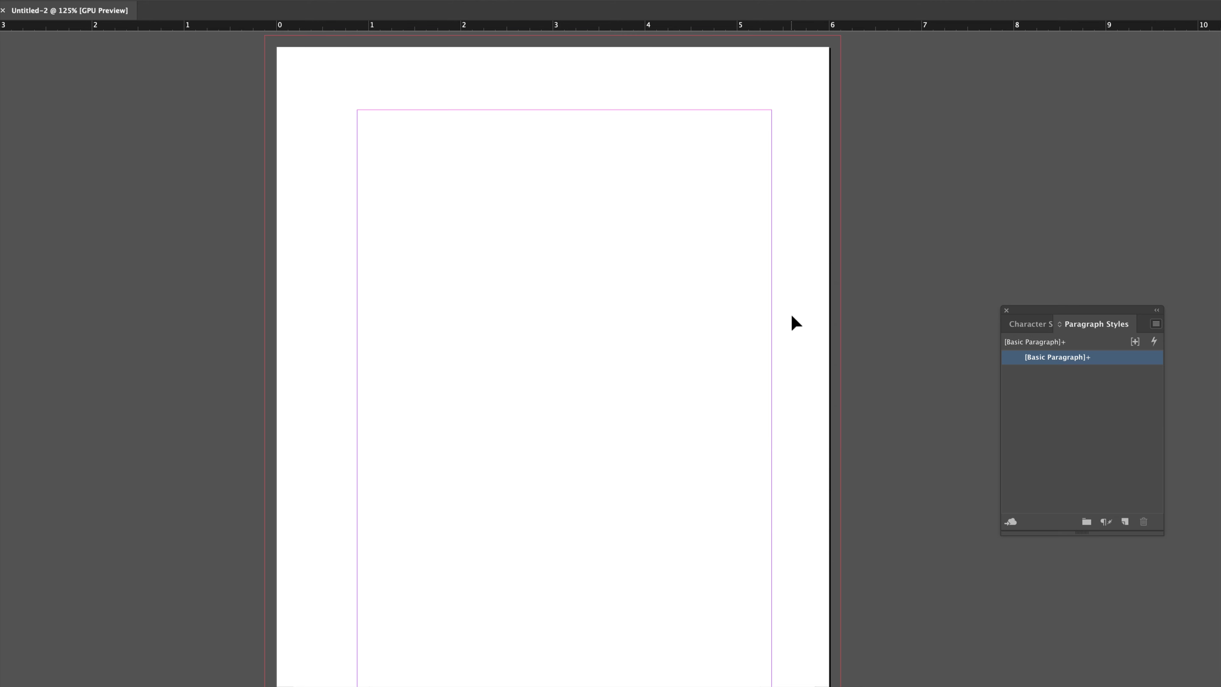
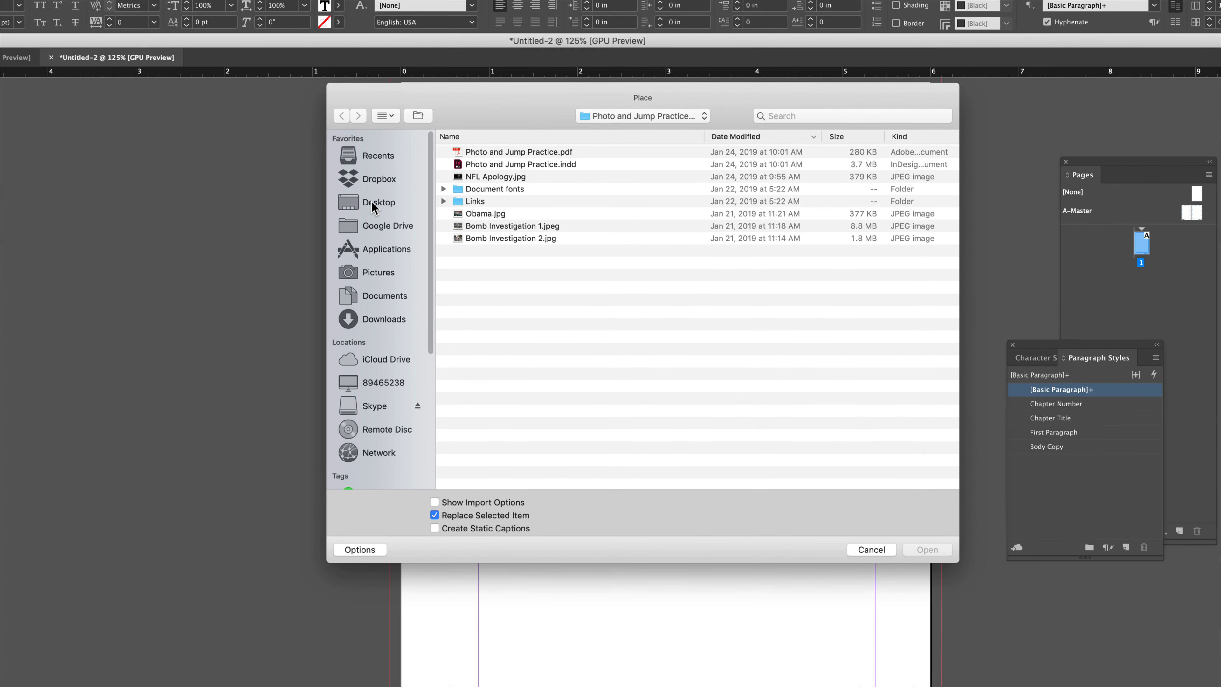
Select the JANE EYRE text file in the Jane Eyre folder and preview its contents.
{"action": "left_click", "coordinate": [412, 181]}
{"action": "double_click", "coordinate": [491, 225]}
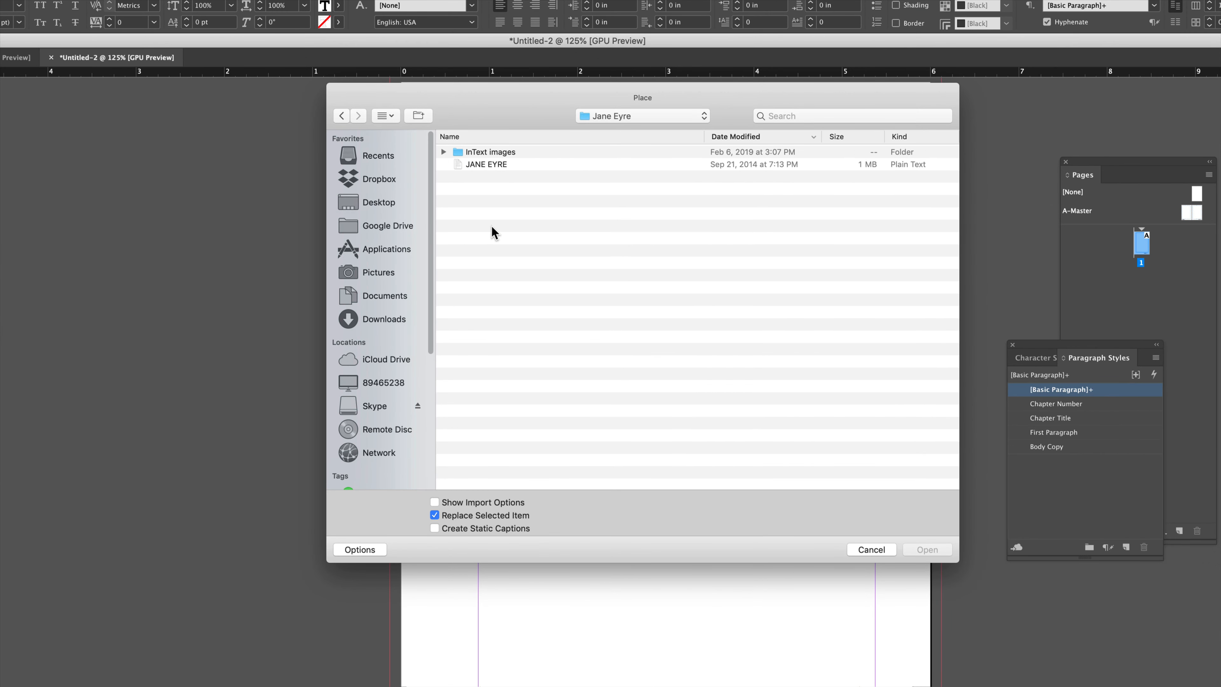
{"action": "left_click", "coordinate": [479, 168]}
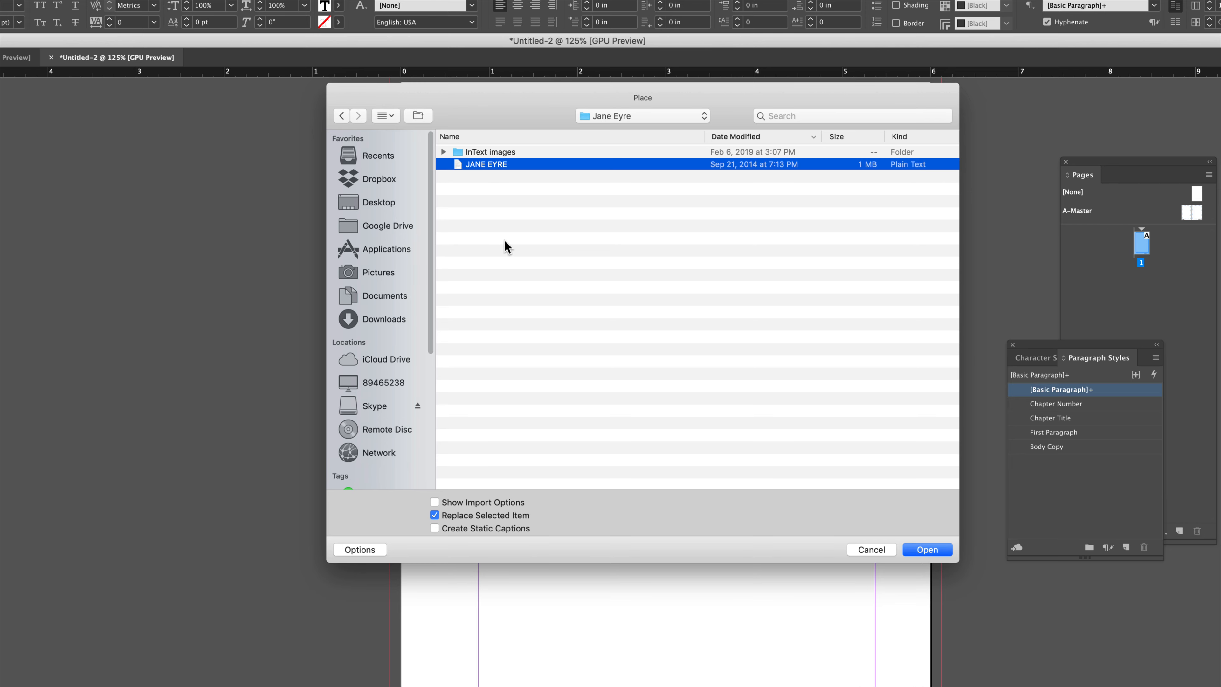
{"action": "key", "text": "space"}
{"action": "left_click_drag", "start_coordinate": [513, 182], "coordinate": [515, 53]}
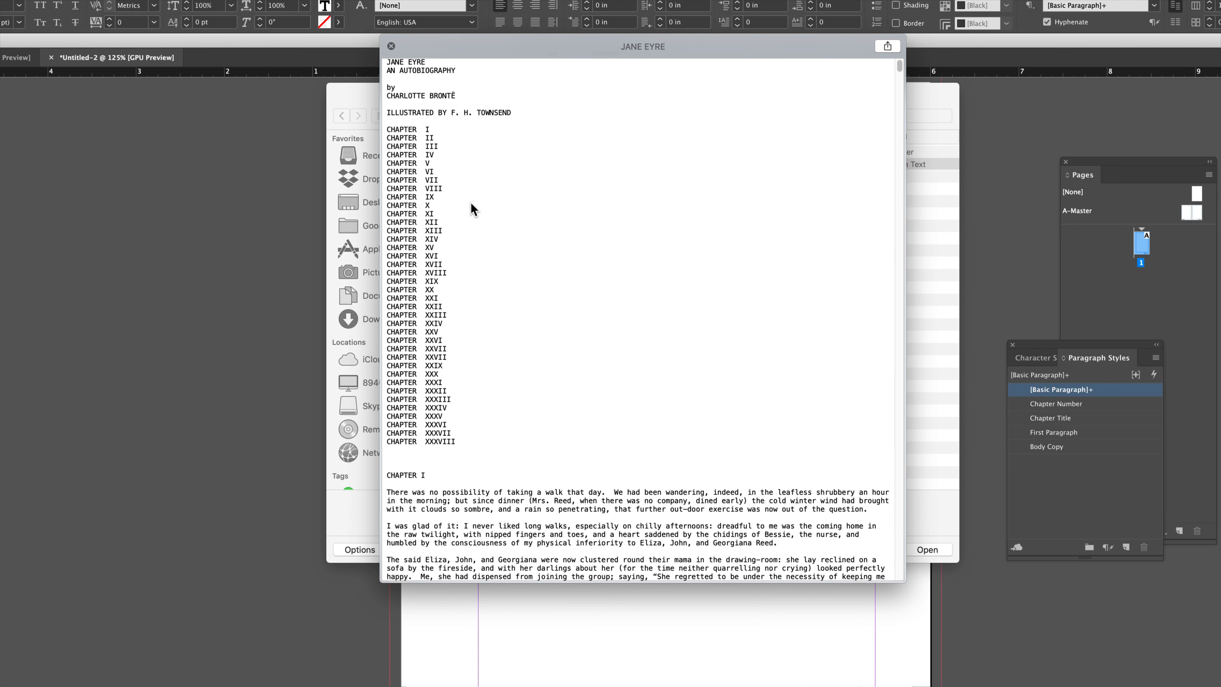
{"action": "scroll", "coordinate": [486, 322], "scroll_direction": "down", "scroll_amount": 5}
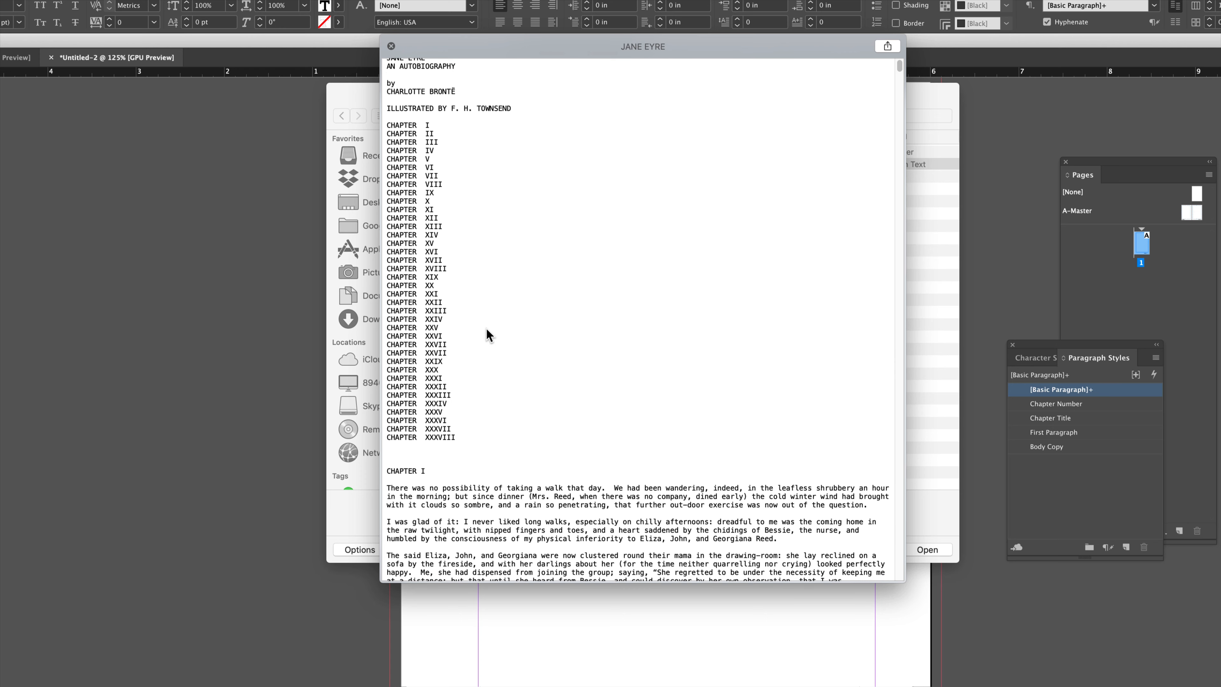
{"action": "scroll", "coordinate": [487, 327], "scroll_direction": "down", "scroll_amount": 3}
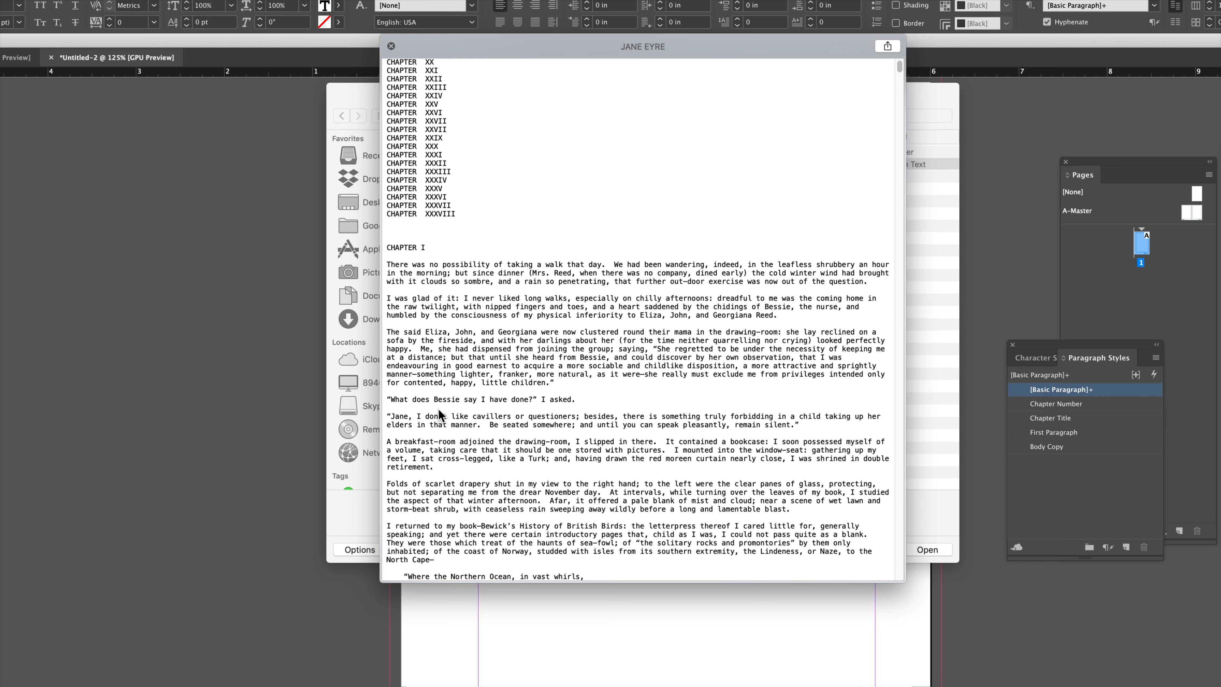
{"action": "scroll", "coordinate": [451, 398], "scroll_direction": "down", "scroll_amount": 9}
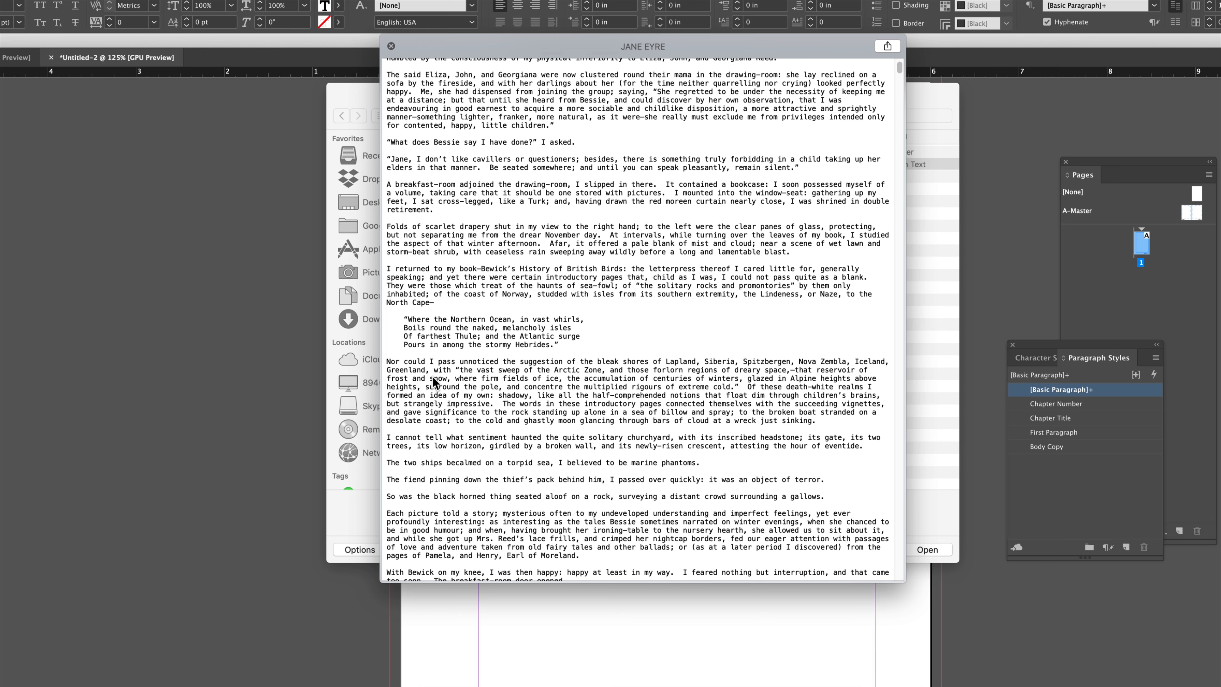
{"action": "key", "text": "space"}
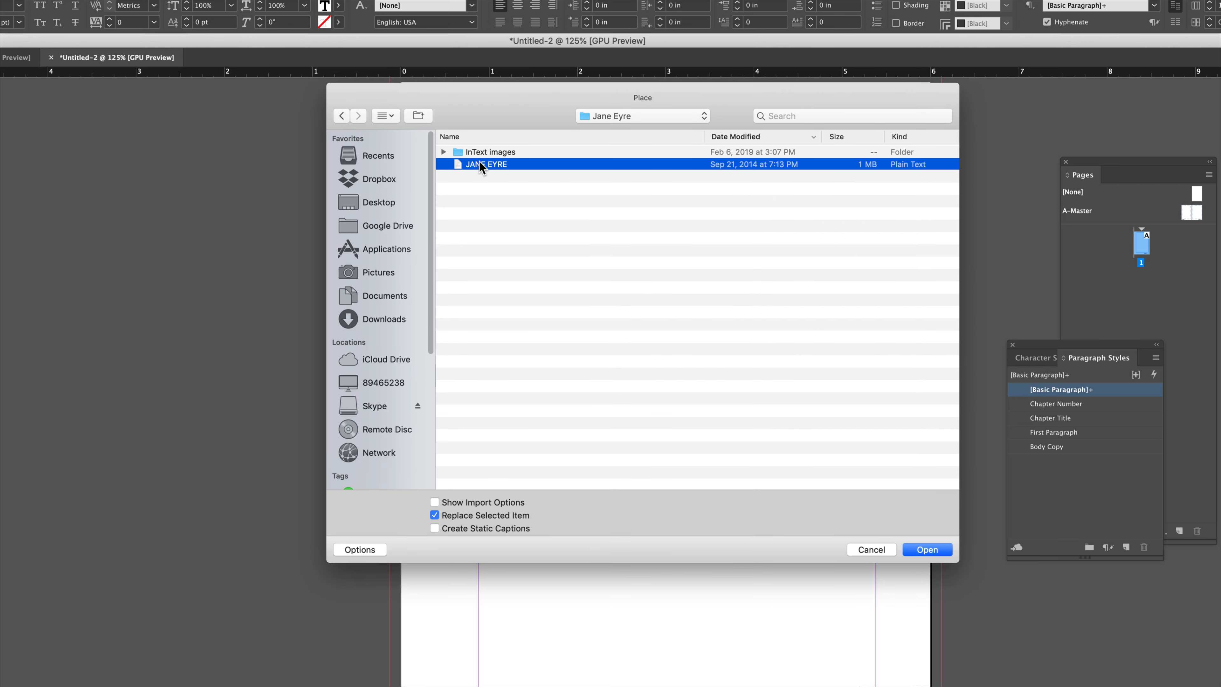
Place the JANE EYRE text file with import options, removing extra carriage returns between paragraphs.
{"action": "left_click", "coordinate": [459, 503]}
{"action": "left_click", "coordinate": [933, 548]}
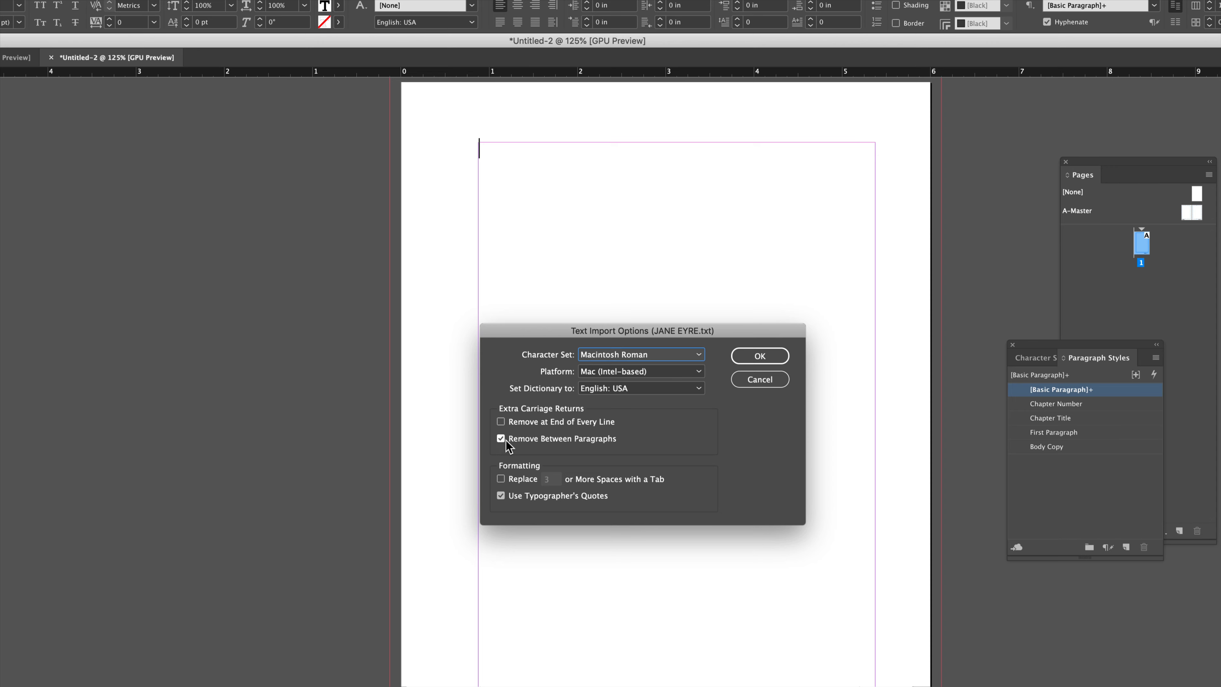
{"action": "left_click", "coordinate": [759, 356]}
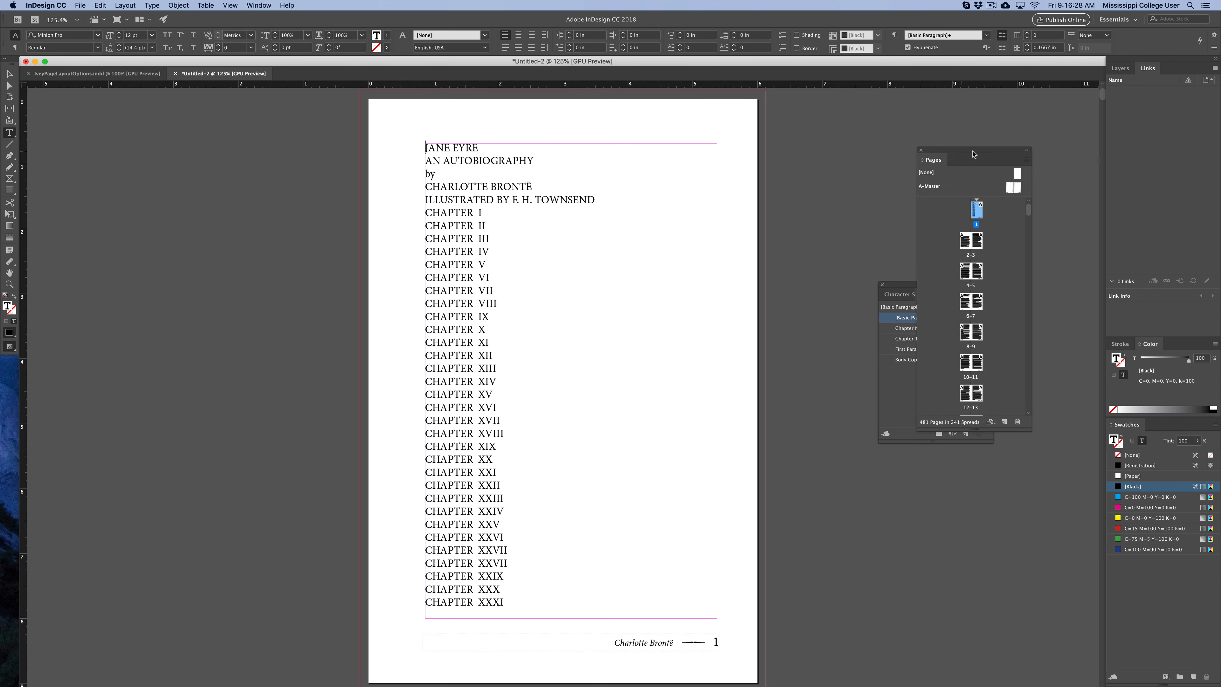
Browse through the flowed pages to the end of the book and back to the first page.
{"action": "left_click_drag", "start_coordinate": [956, 153], "coordinate": [770, 156]}
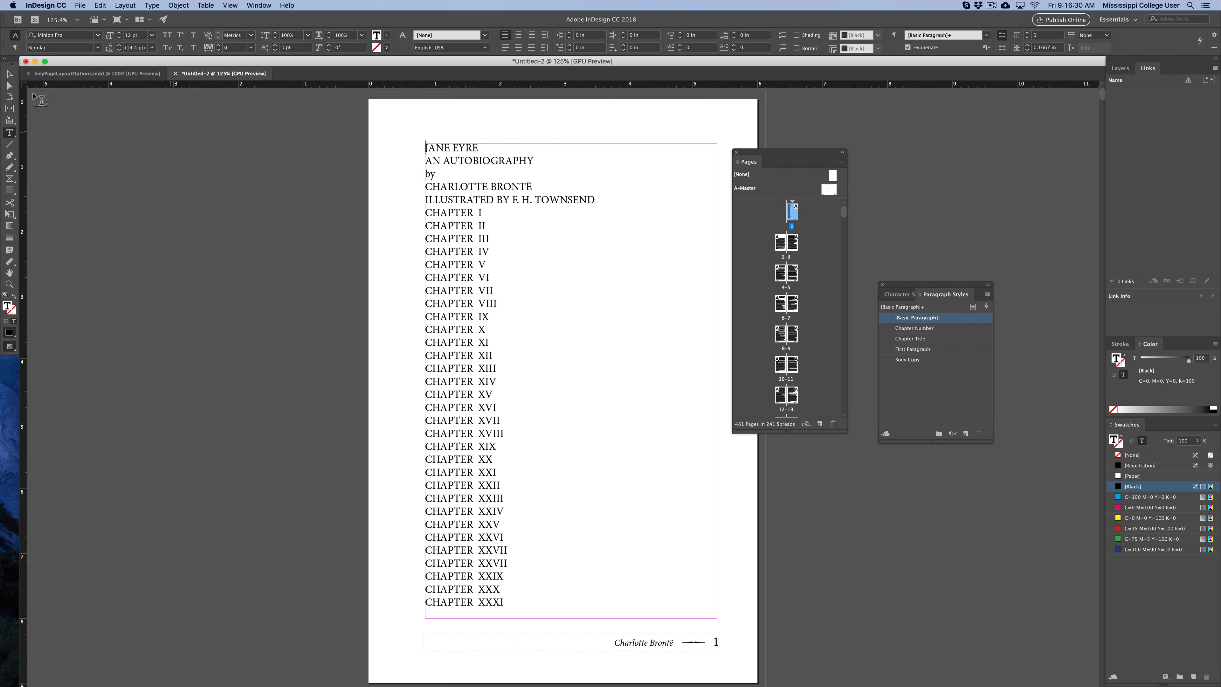
{"action": "left_click", "coordinate": [9, 74]}
{"action": "left_click_drag", "start_coordinate": [211, 432], "coordinate": [230, 371]}
{"action": "scroll", "coordinate": [230, 371], "scroll_direction": "down", "scroll_amount": 15}
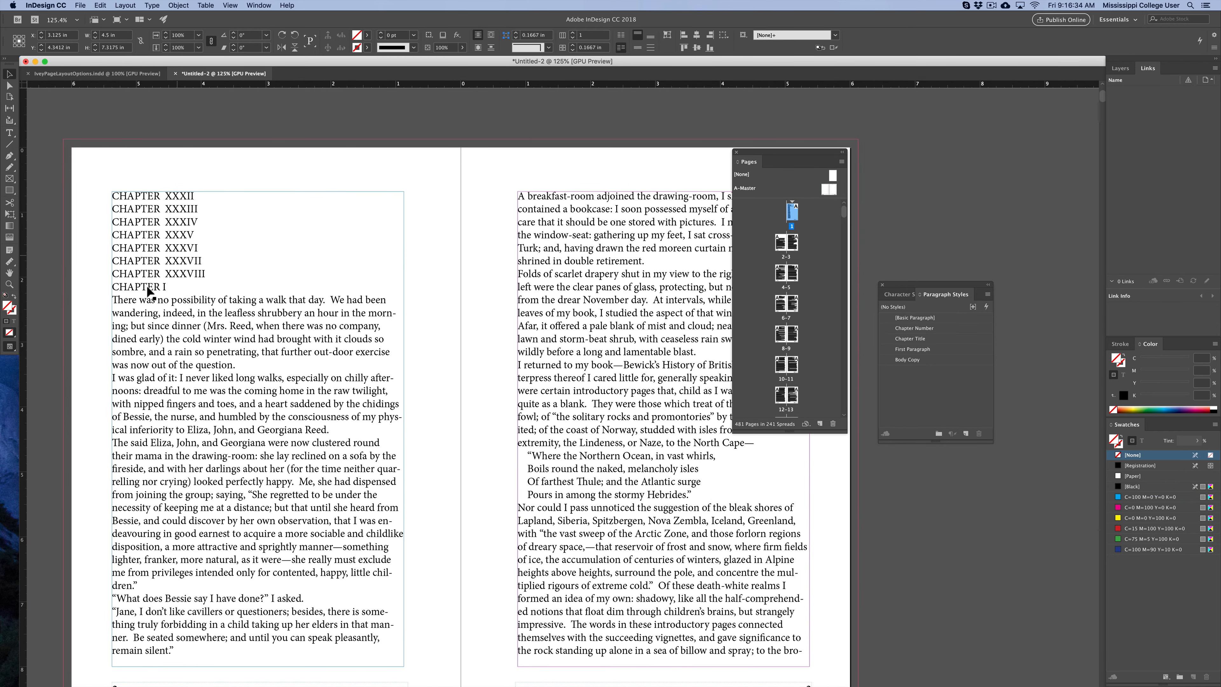
{"action": "left_click_drag", "start_coordinate": [475, 569], "coordinate": [505, 424]}
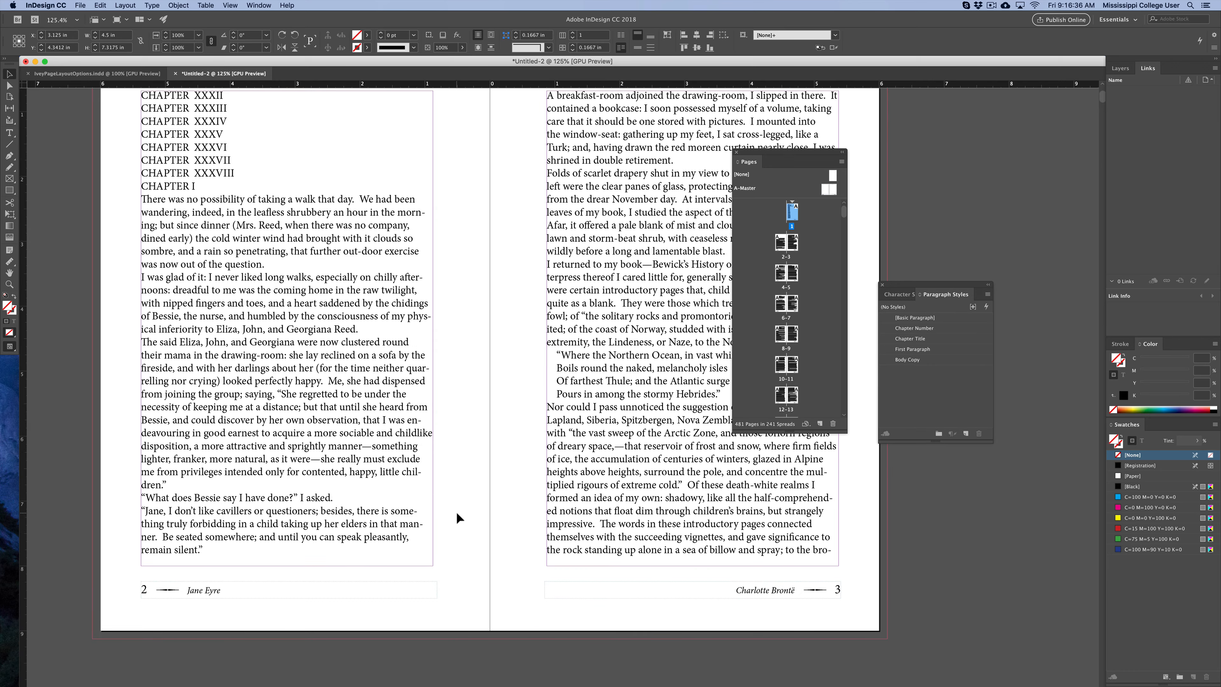
{"action": "left_click_drag", "start_coordinate": [427, 453], "coordinate": [453, 494]}
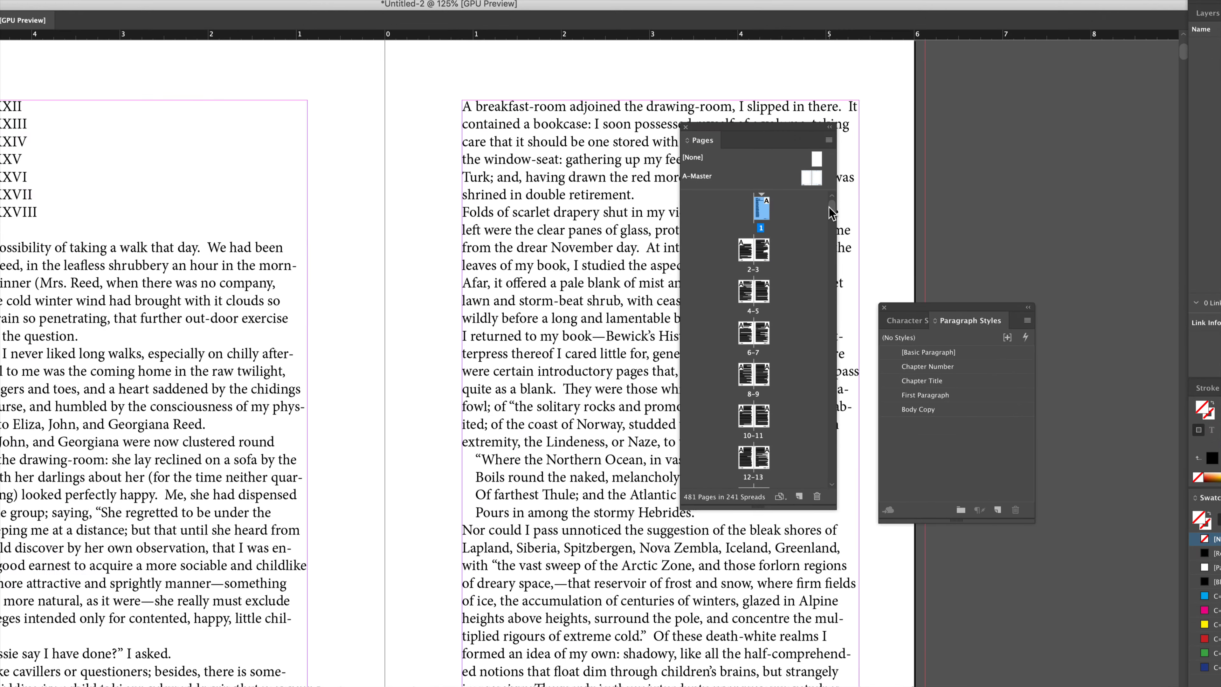
{"action": "left_click_drag", "start_coordinate": [830, 212], "coordinate": [831, 490]}
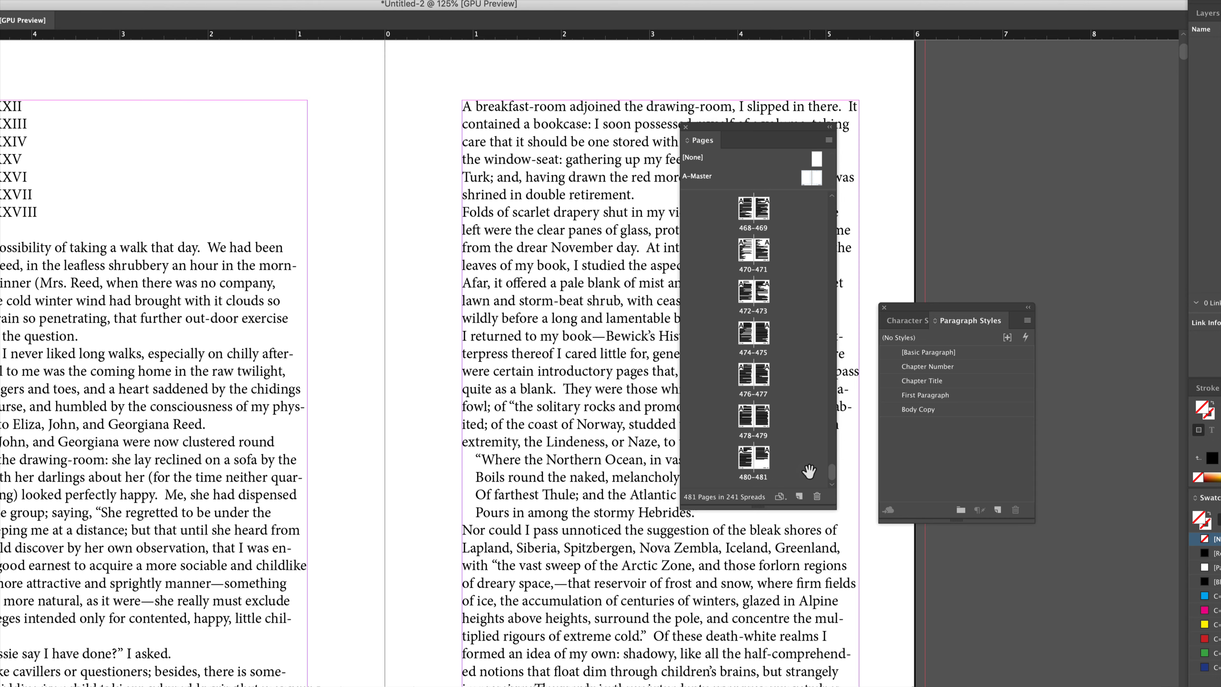
{"action": "double_click", "coordinate": [762, 338]}
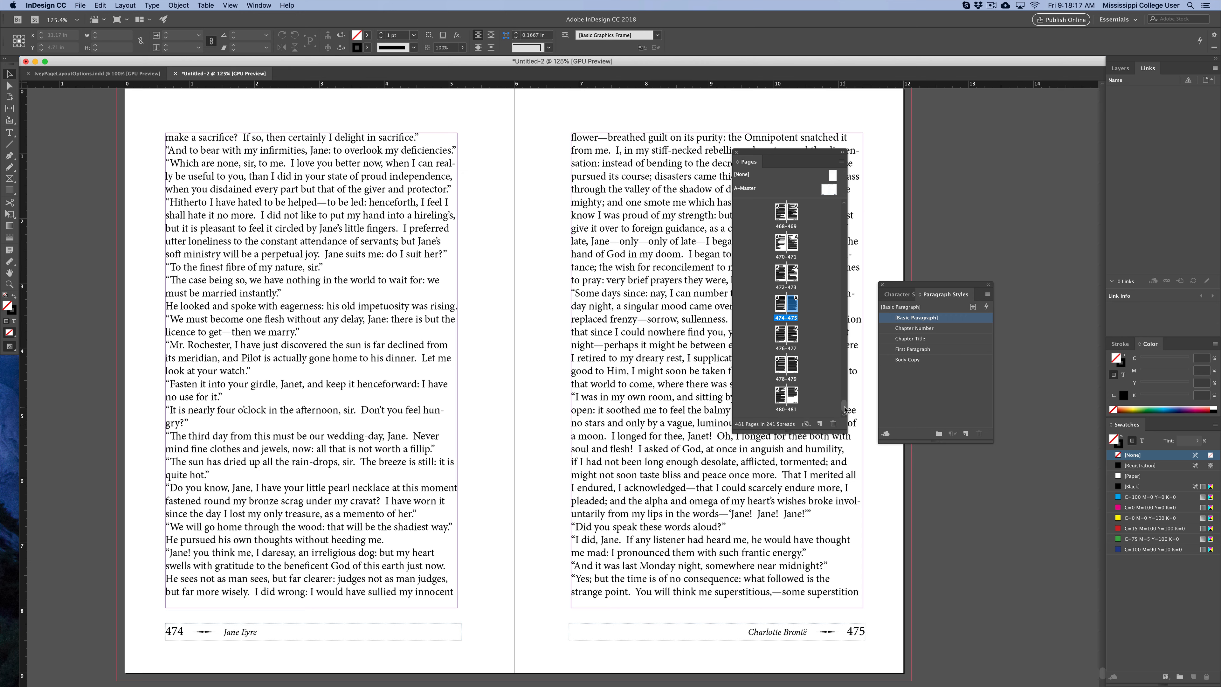
{"action": "left_click_drag", "start_coordinate": [844, 409], "coordinate": [847, 179]}
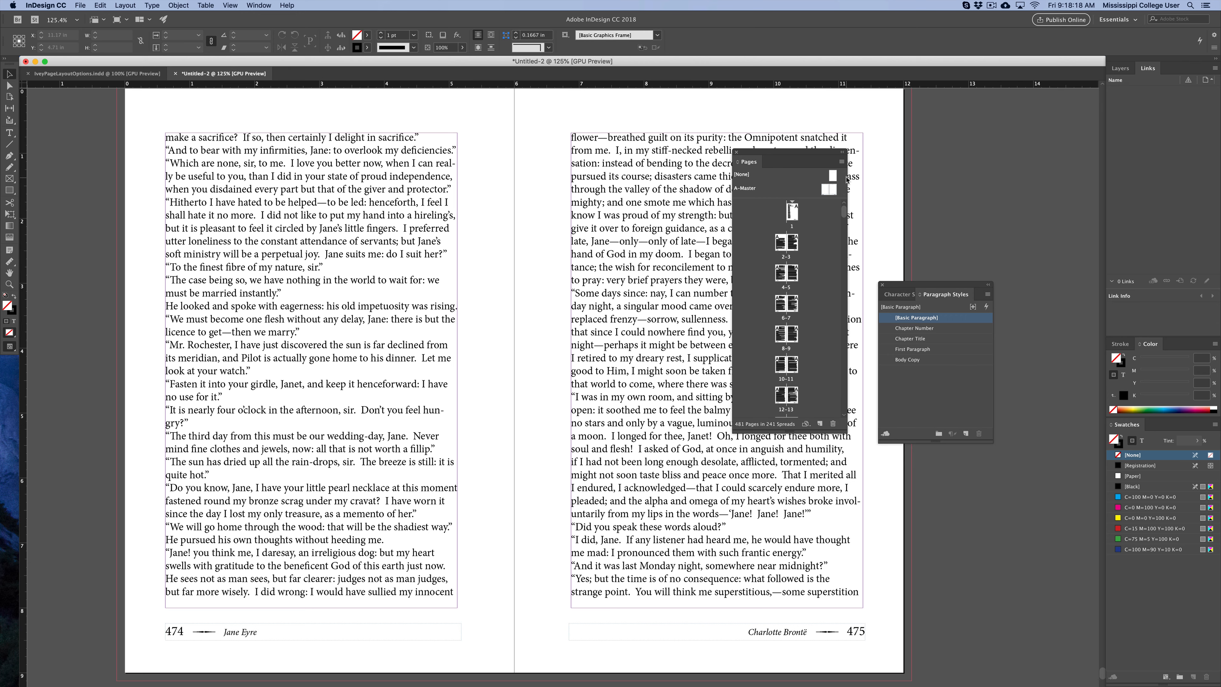
{"action": "double_click", "coordinate": [792, 211]}
{"action": "left_click_drag", "start_coordinate": [630, 324], "coordinate": [472, 342]}
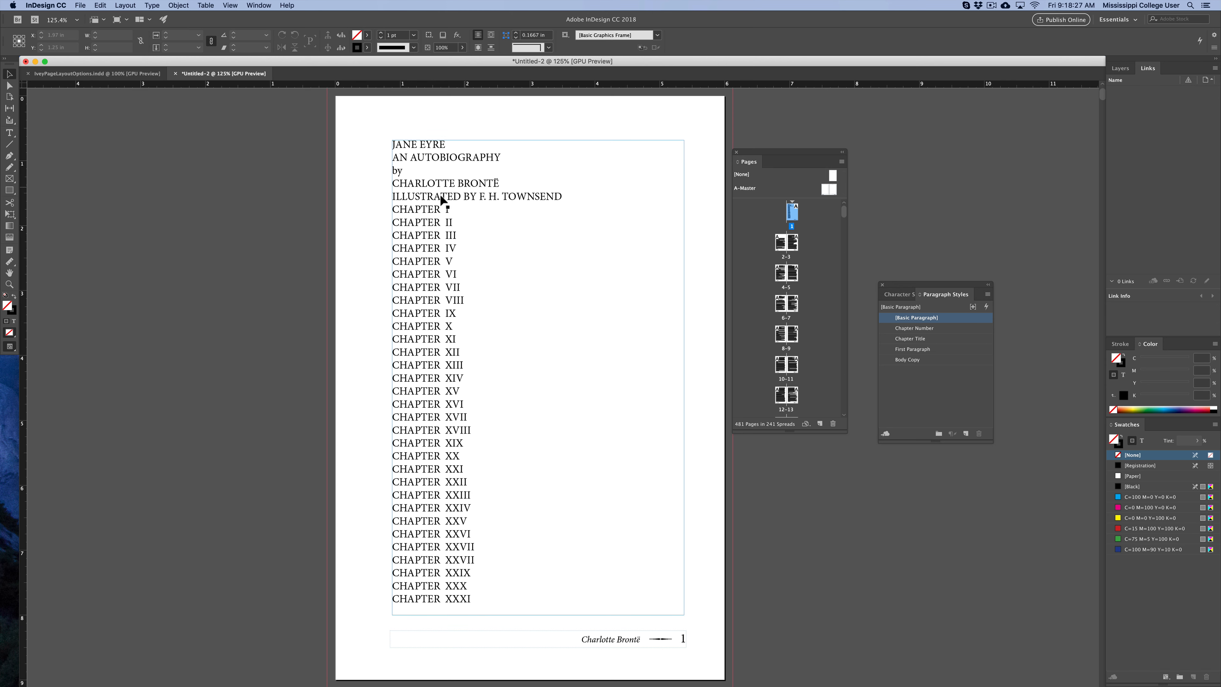
Select the title lines and the chapter list on the first page to examine them.
{"action": "key", "text": "t"}
{"action": "left_click_drag", "start_coordinate": [393, 145], "coordinate": [571, 199]}
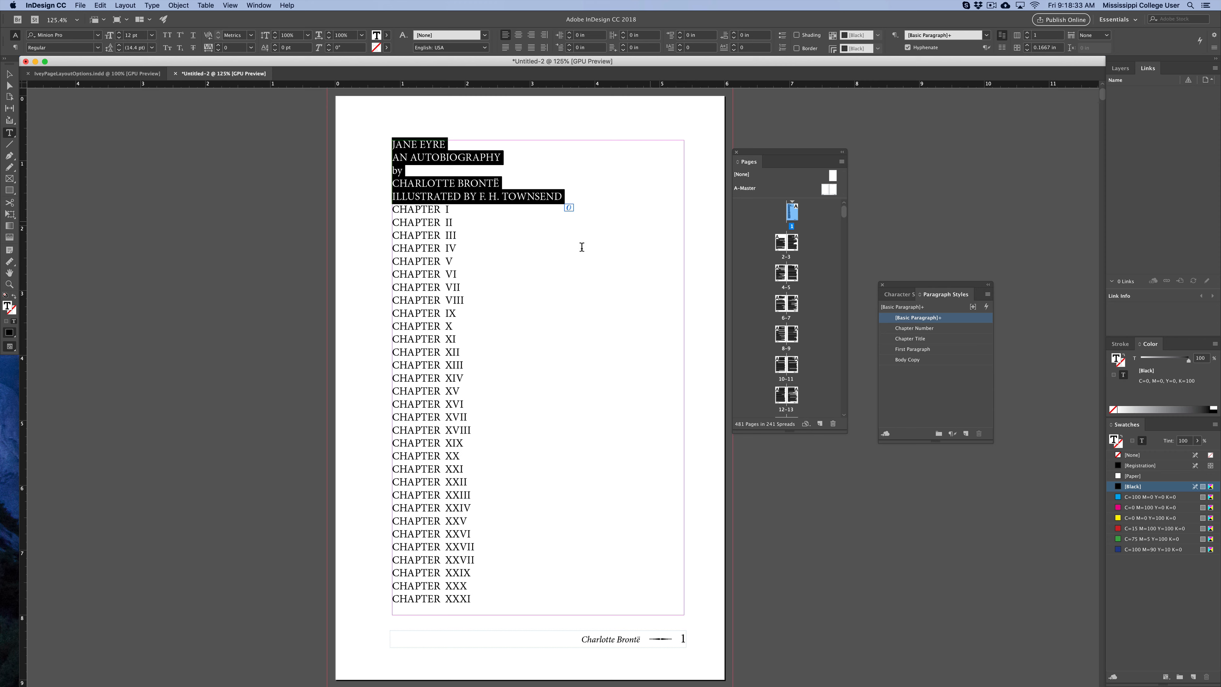
{"action": "left_click", "coordinate": [468, 237]}
{"action": "left_click_drag", "start_coordinate": [394, 210], "coordinate": [478, 550]}
{"action": "left_click", "coordinate": [11, 74]}
{"action": "scroll", "coordinate": [194, 327], "scroll_direction": "down", "scroll_amount": 15}
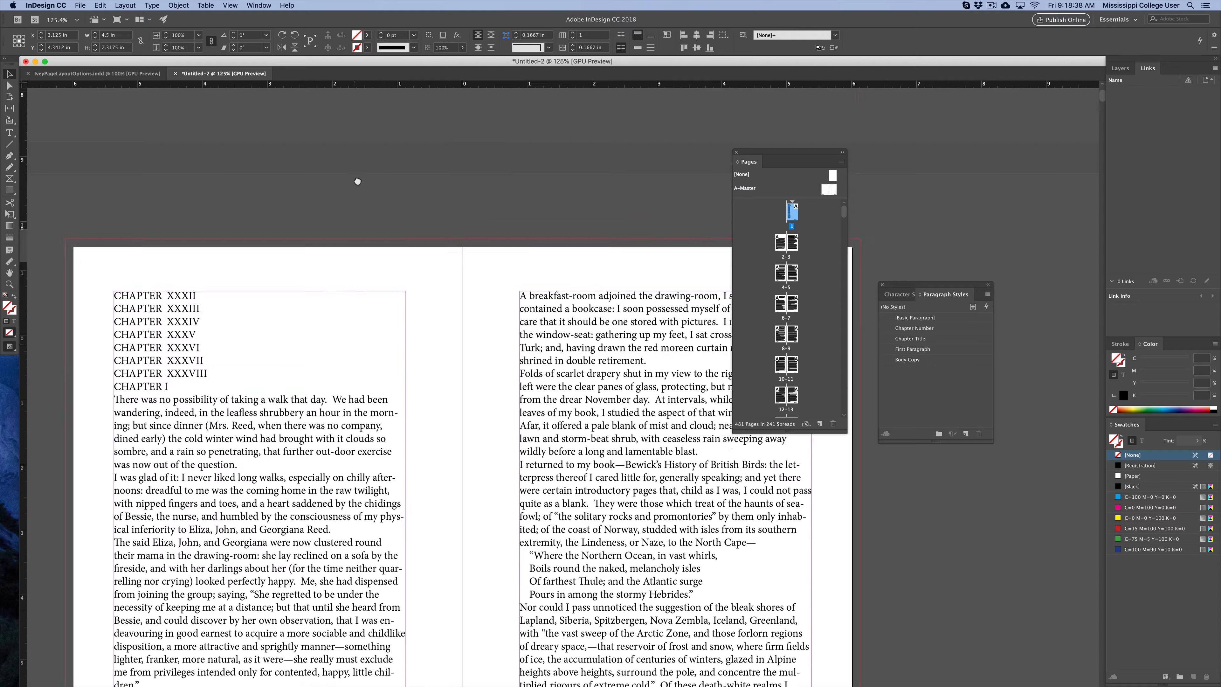
{"action": "left_click_drag", "start_coordinate": [358, 181], "coordinate": [359, 179]}
Examine the CHAPTER I and CHAPTER II headings within the body text and return to the first page.
{"action": "double_click", "coordinate": [244, 224]}
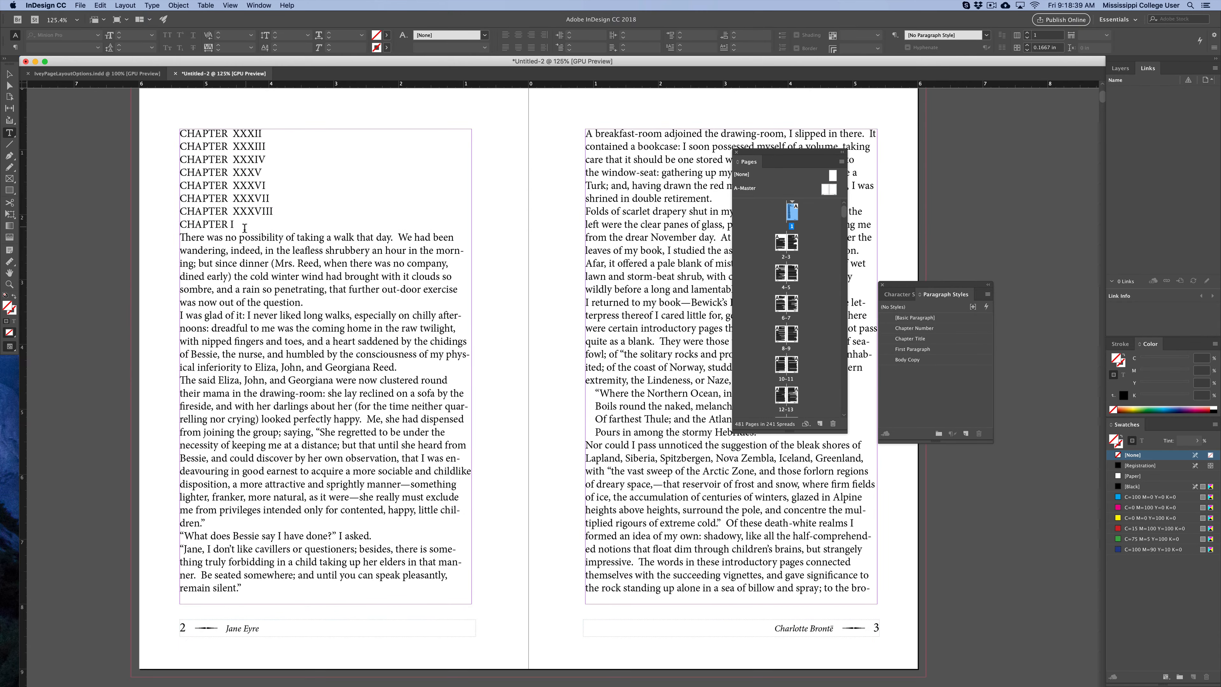
{"action": "triple_click", "coordinate": [244, 224]}
{"action": "left_click", "coordinate": [9, 74]}
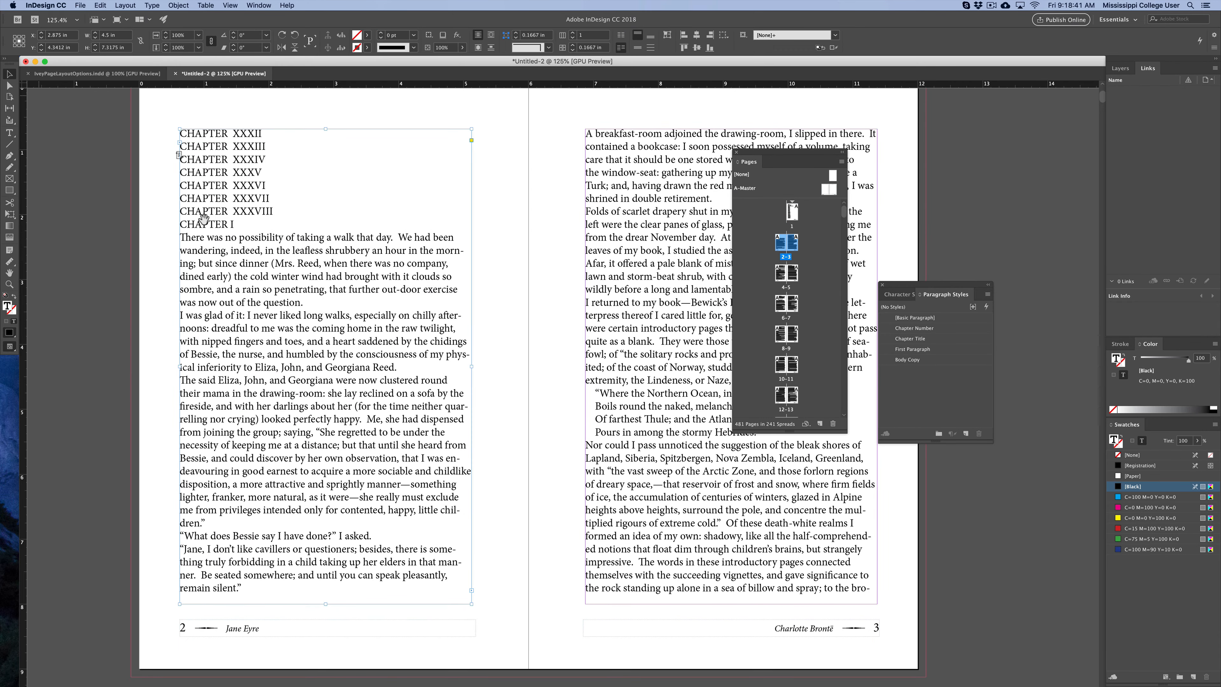
{"action": "scroll", "coordinate": [368, 256], "scroll_direction": "down", "scroll_amount": 10}
{"action": "scroll", "coordinate": [368, 256], "scroll_direction": "down", "scroll_amount": 10}
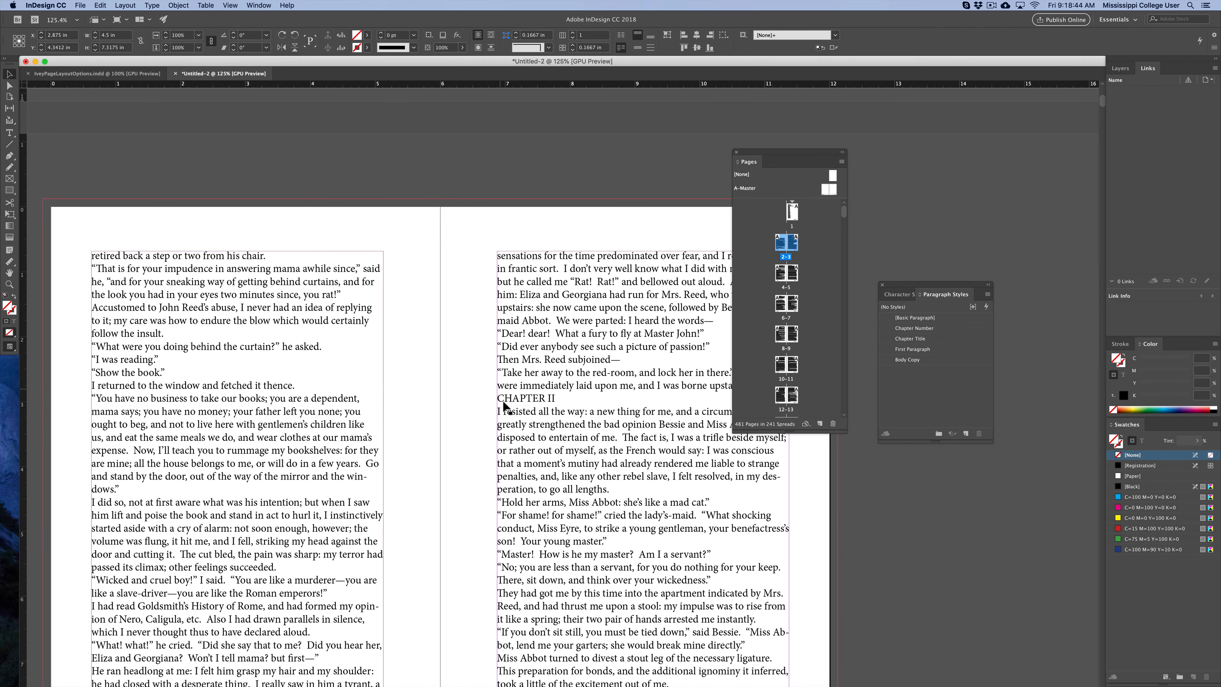
{"action": "double_click", "coordinate": [504, 404]}
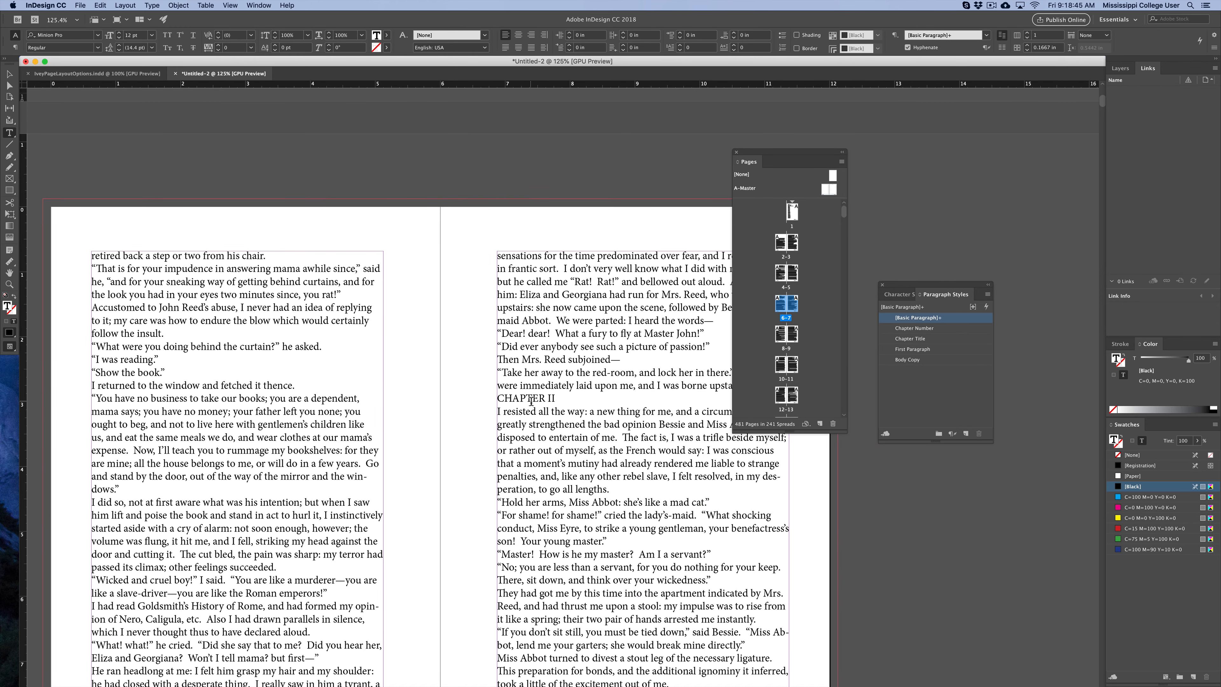
{"action": "left_click", "coordinate": [9, 74]}
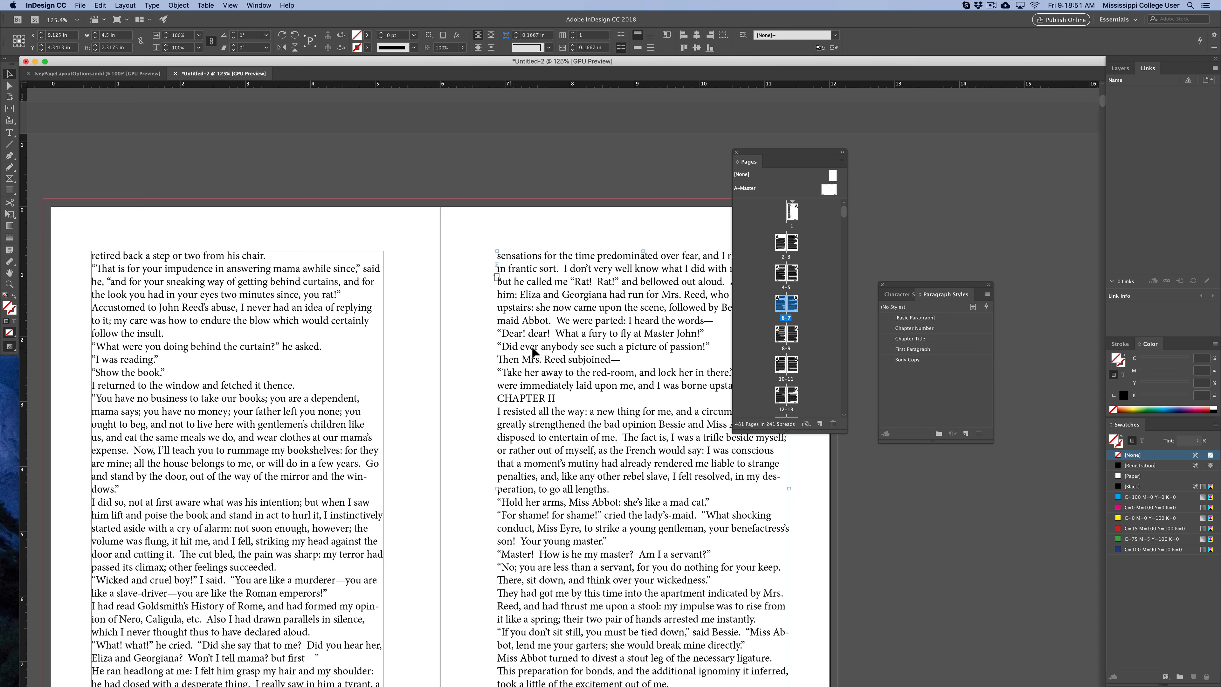
{"action": "key", "text": "super+shift+Page_Up"}
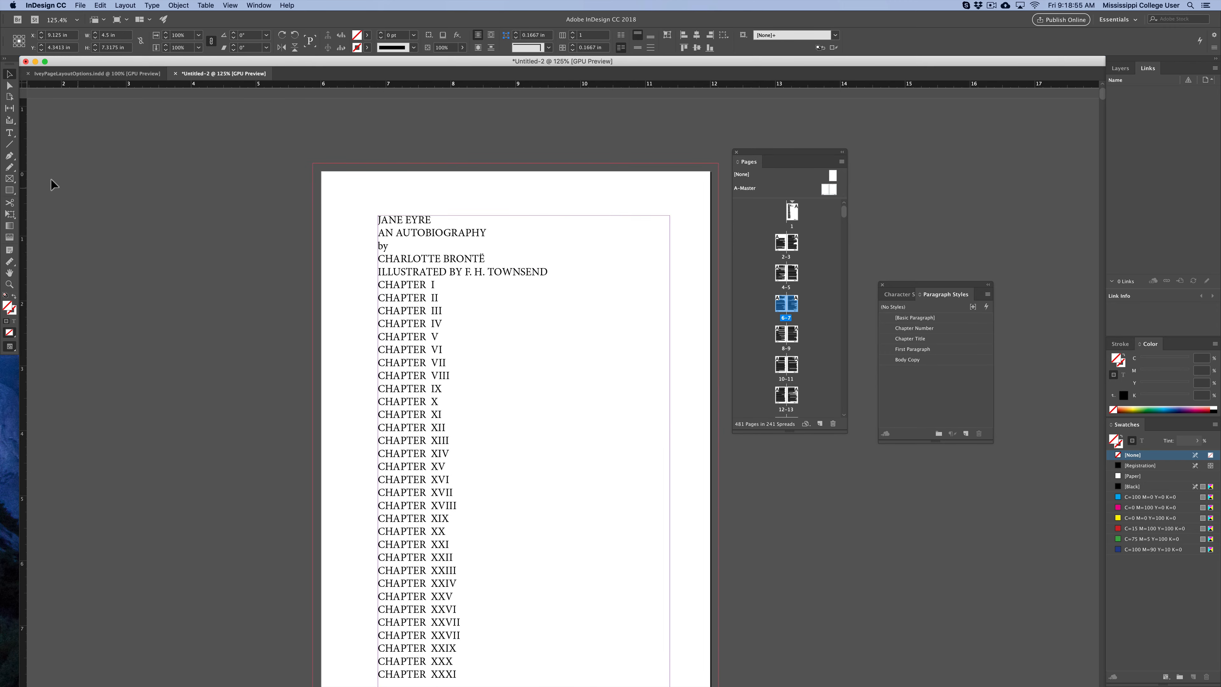
{"action": "left_click", "coordinate": [9, 133]}
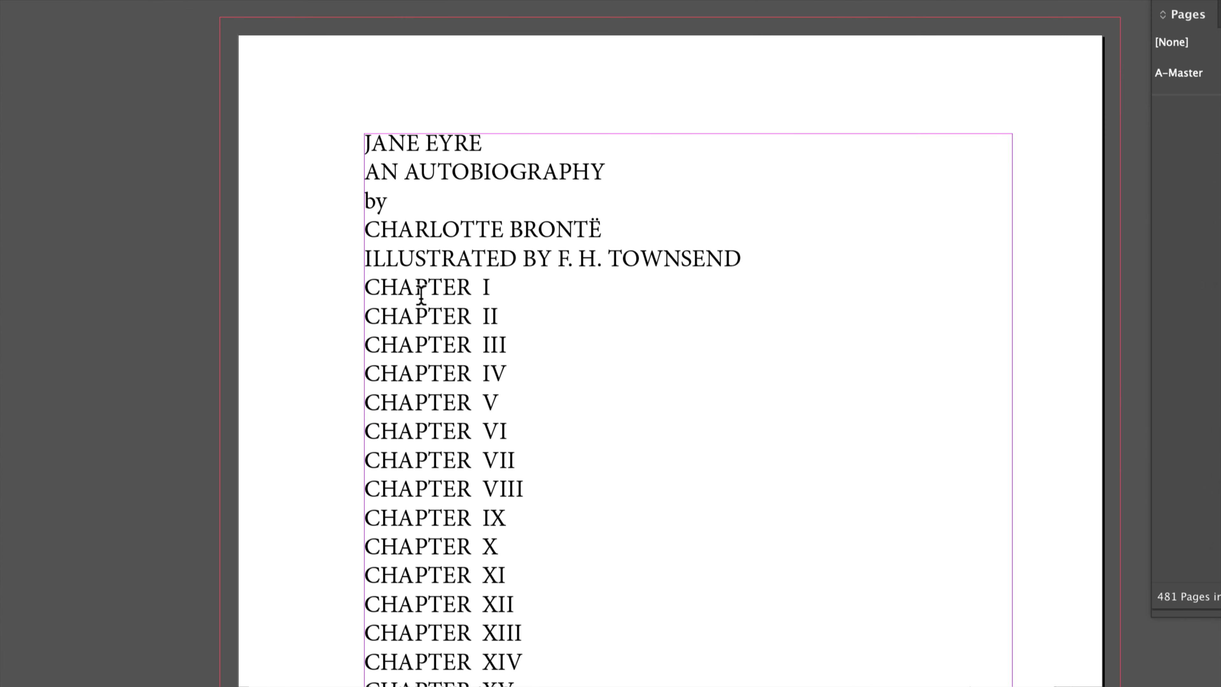
{"action": "left_click", "coordinate": [365, 288]}
{"action": "key", "text": "Return"}
{"action": "key", "text": "Return"}
{"action": "key", "text": "Return"}
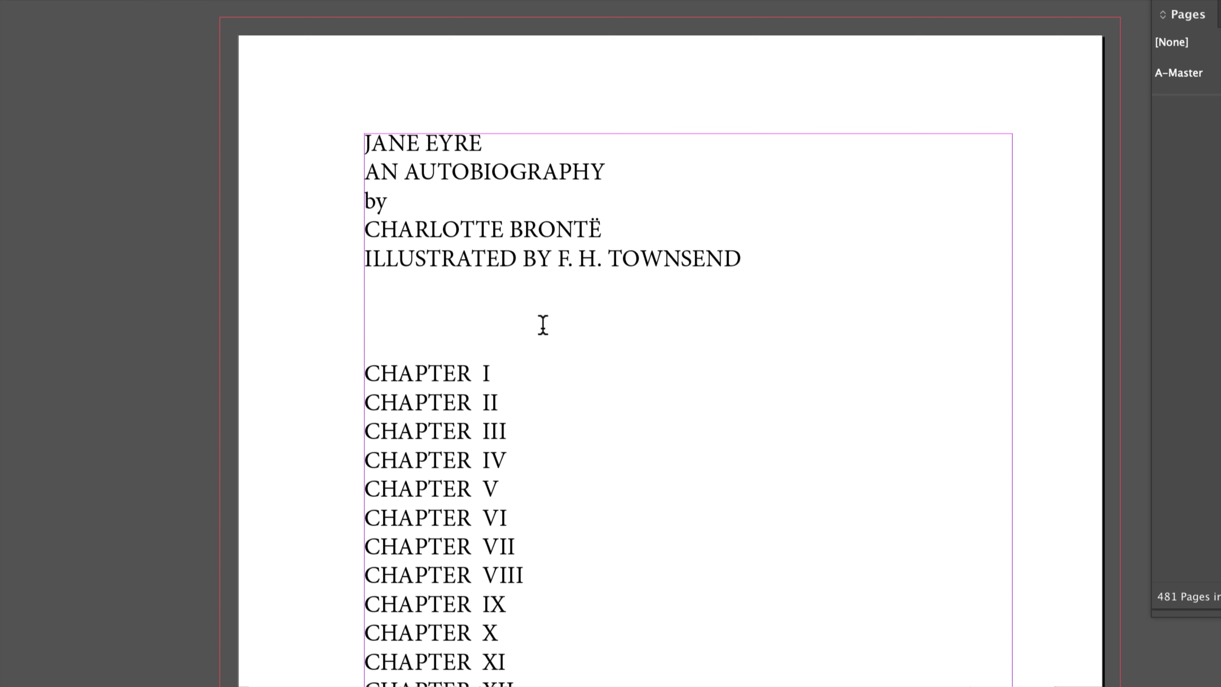
{"action": "key", "text": "BackSpace"}
{"action": "key", "text": "BackSpace"}
{"action": "key", "text": "BackSpace"}
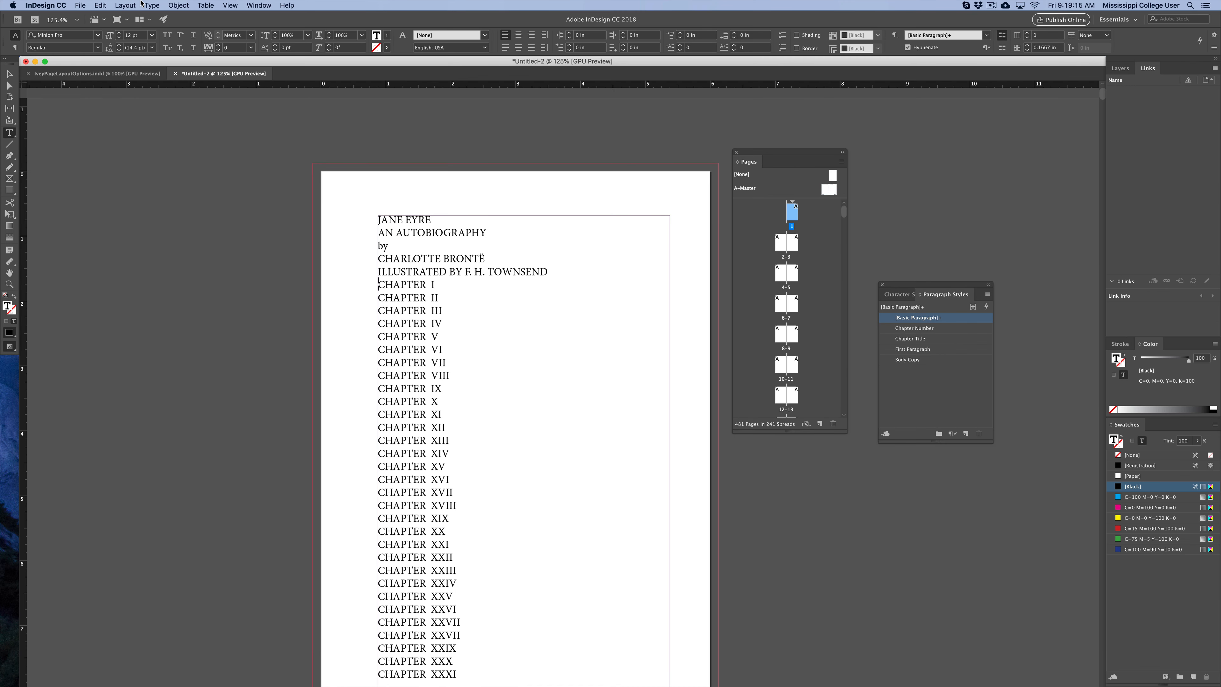
Insert a page break before the first CHAPTER line of the chapter list.
{"action": "left_click", "coordinate": [151, 4]}
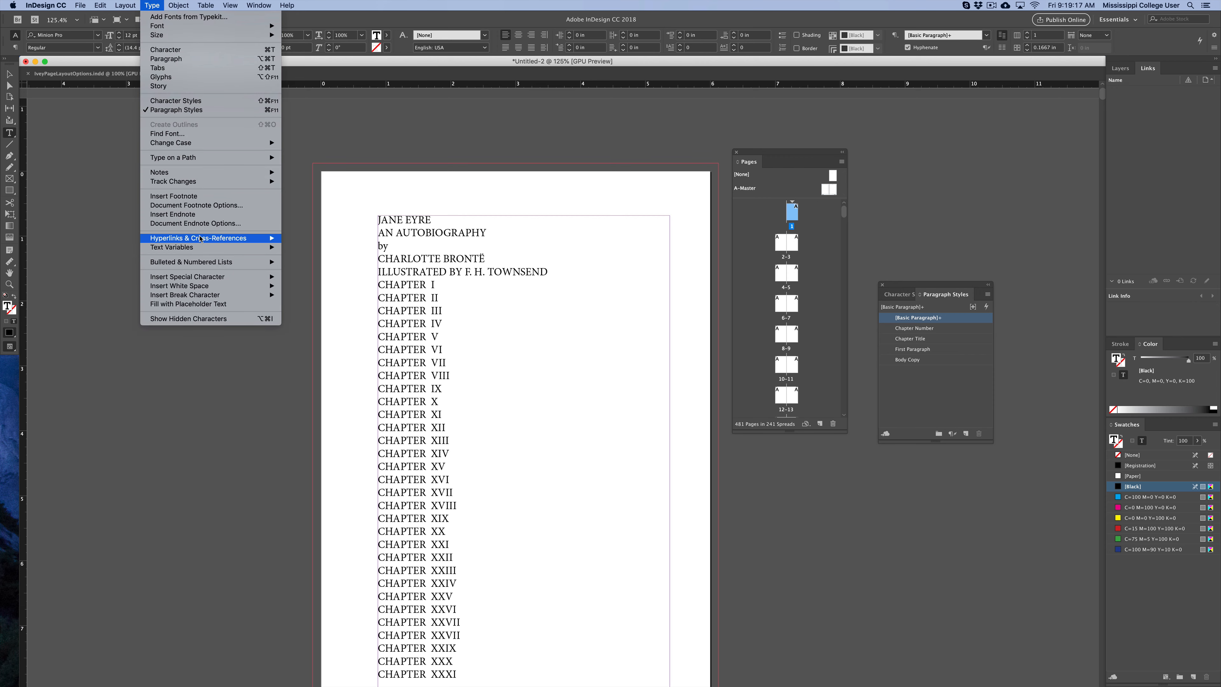
{"action": "mouse_move", "coordinate": [185, 295]}
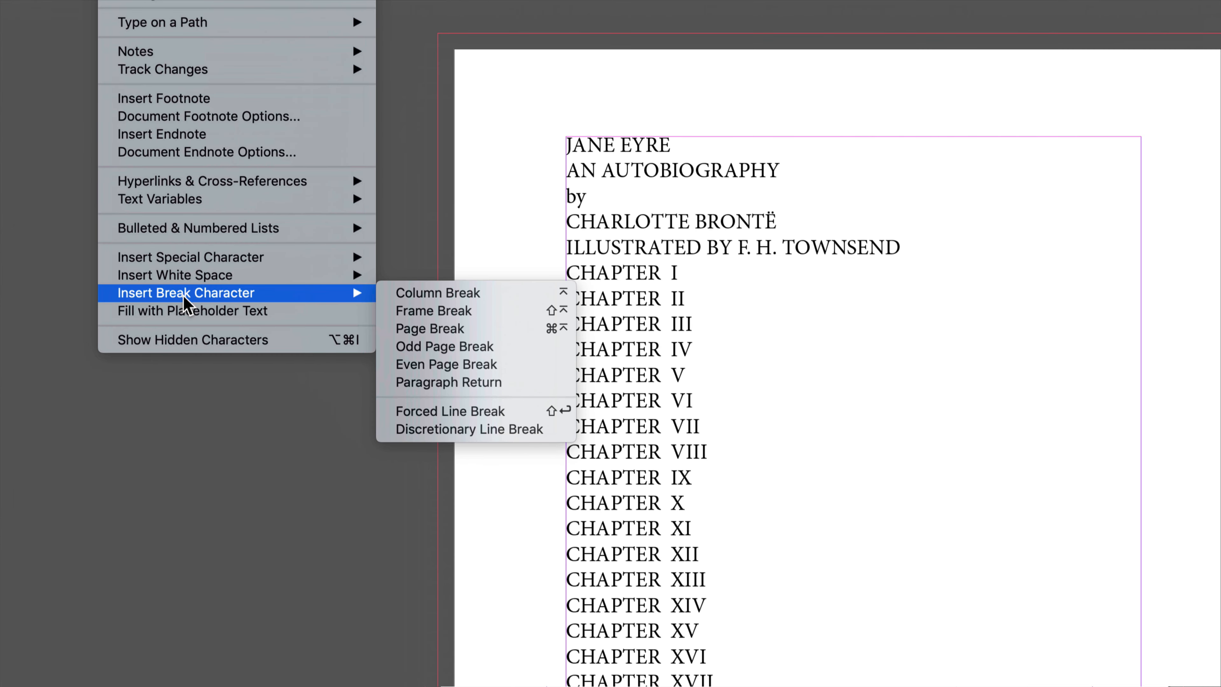
{"action": "left_click", "coordinate": [428, 331]}
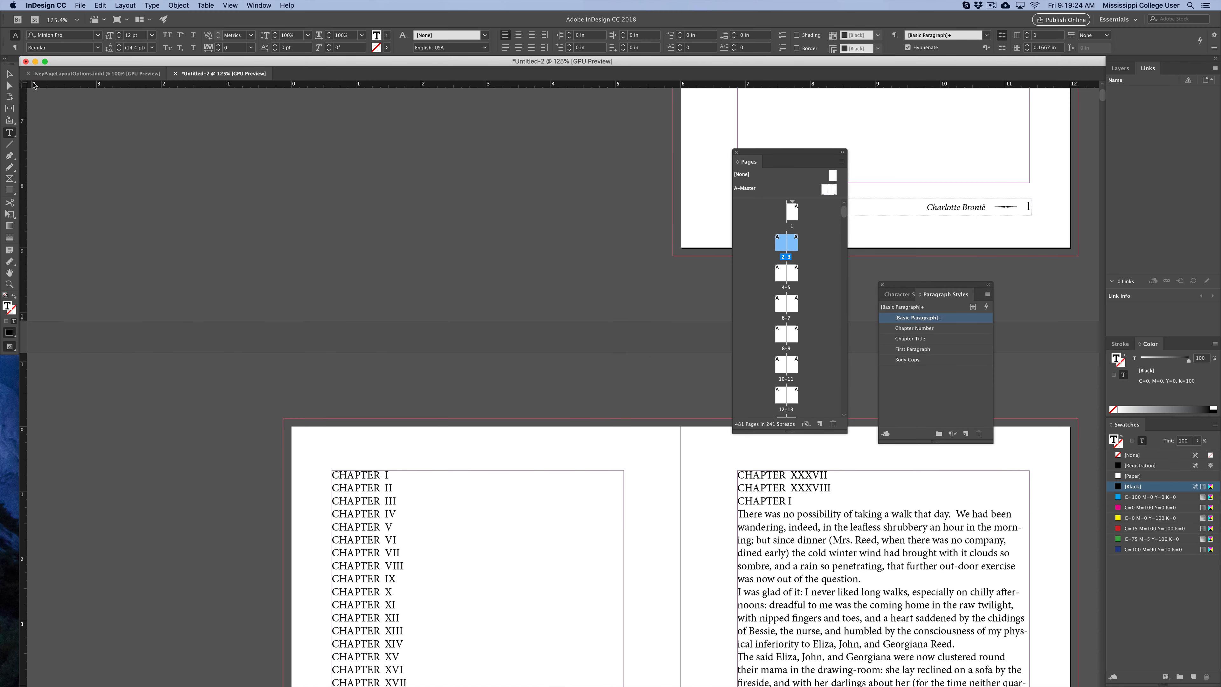
{"action": "left_click", "coordinate": [10, 75]}
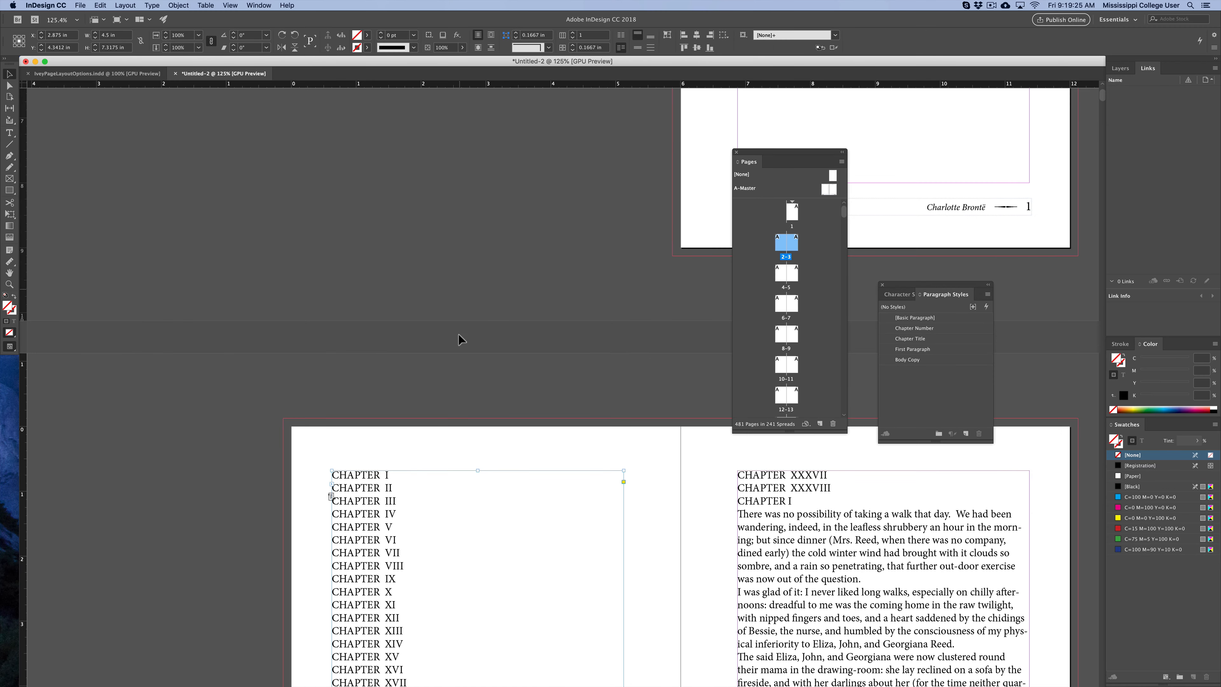
{"action": "key", "text": "super+0"}
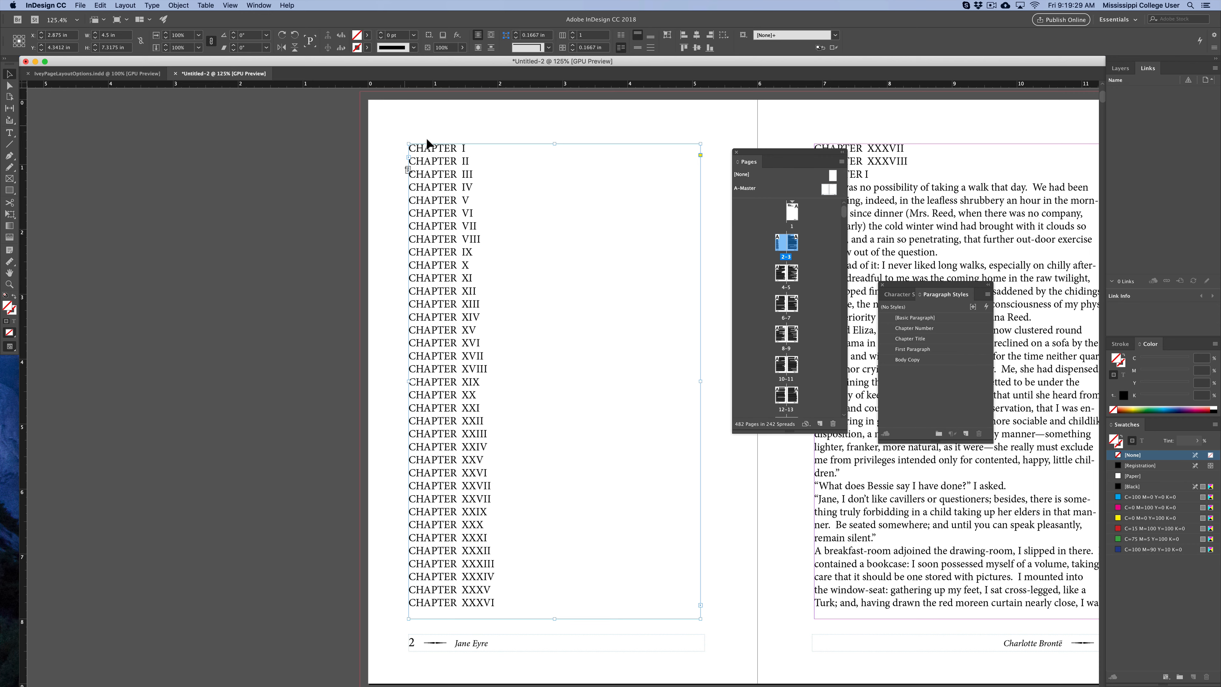
{"action": "left_click", "coordinate": [360, 166]}
{"action": "scroll", "coordinate": [341, 276], "scroll_direction": "right", "scroll_amount": 5}
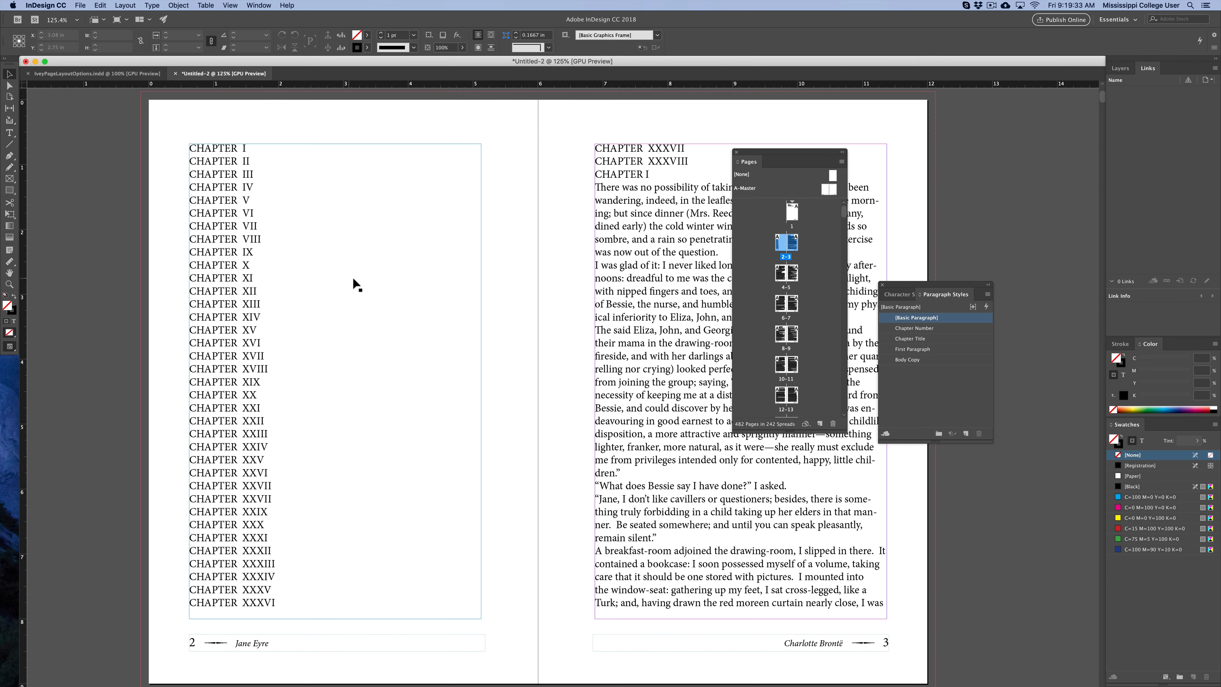
{"action": "key", "text": "t"}
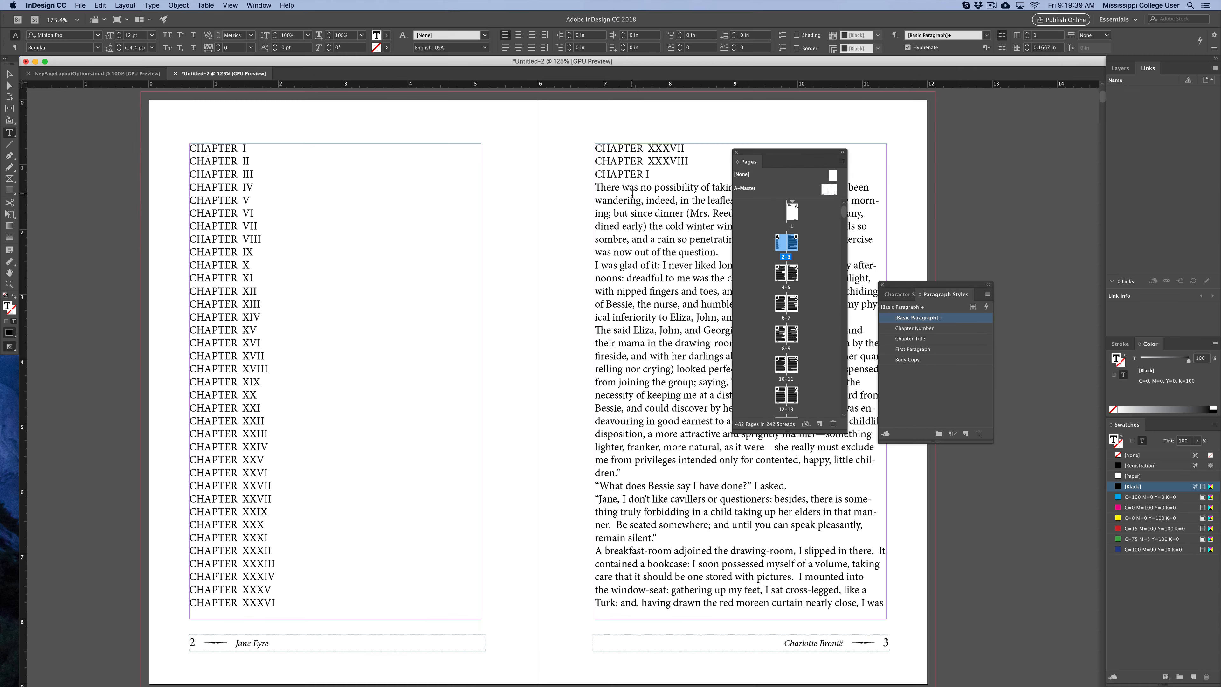
Insert a page break before the CHAPTER I heading that starts the body text.
{"action": "left_click", "coordinate": [138, 4]}
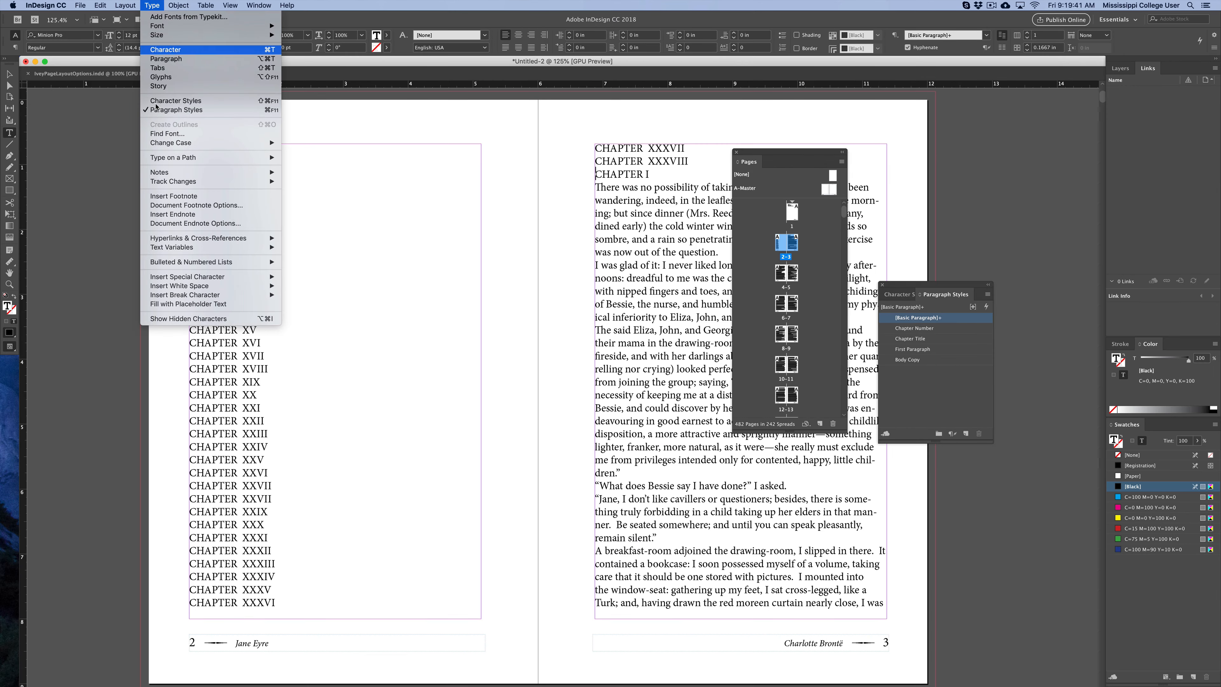
{"action": "mouse_move", "coordinate": [221, 295]}
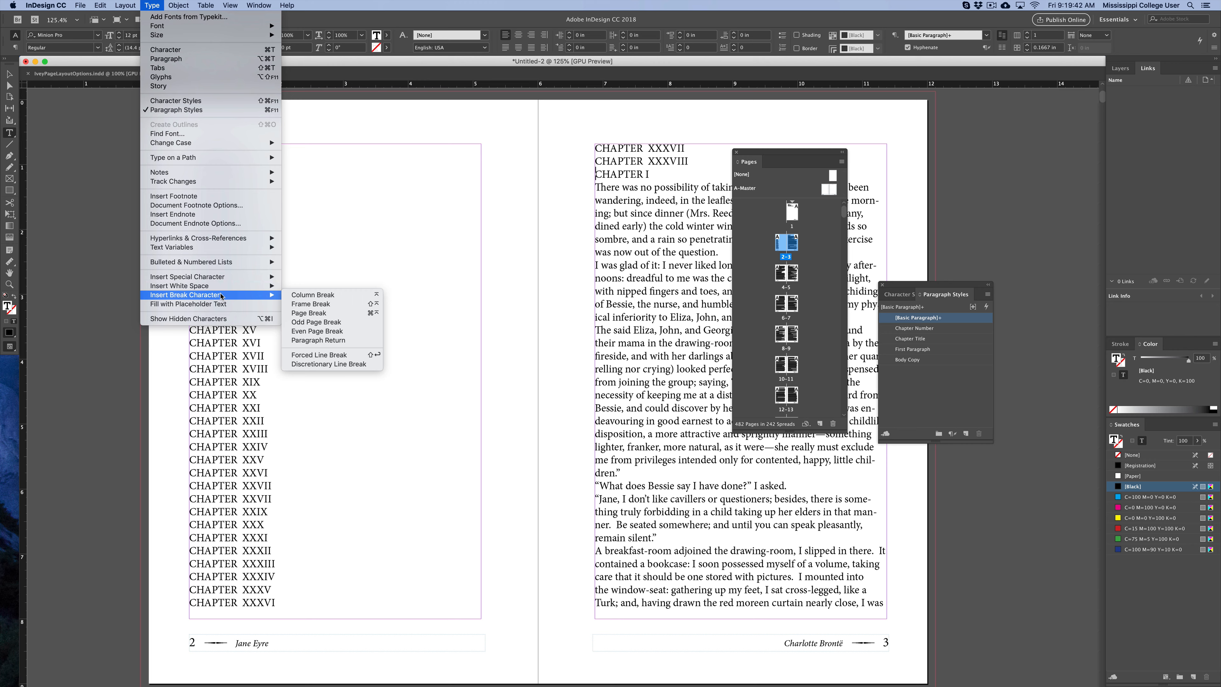
{"action": "left_click", "coordinate": [328, 314]}
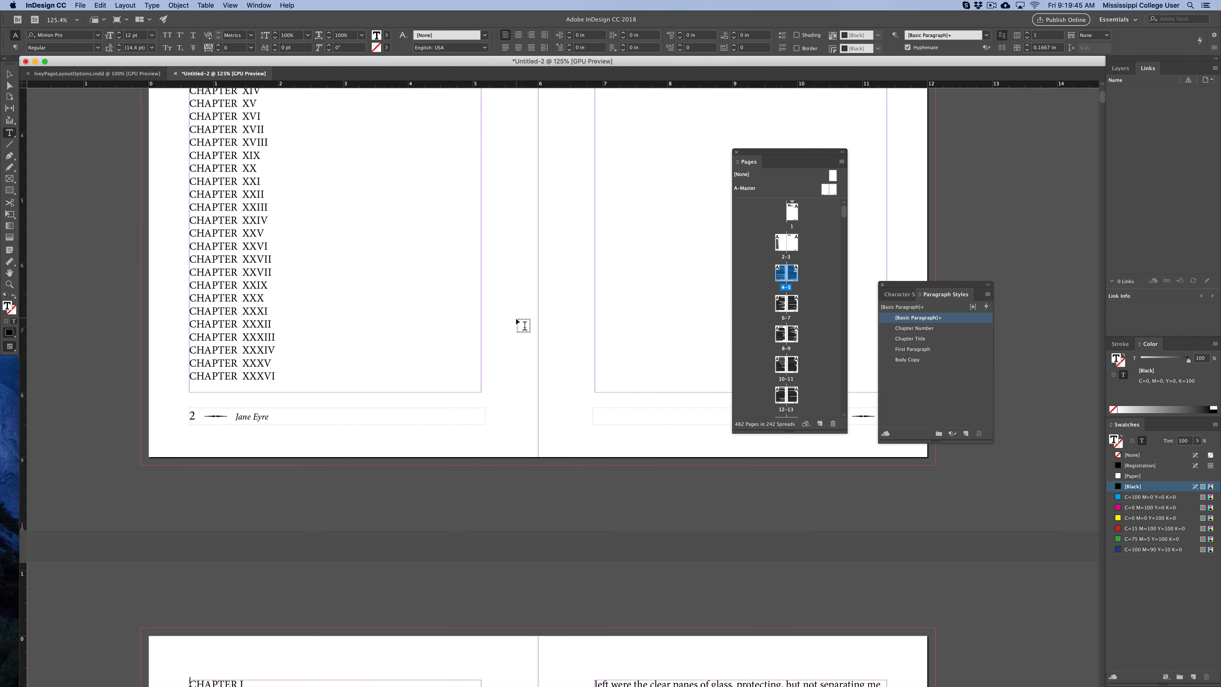
{"action": "scroll", "coordinate": [526, 332], "scroll_direction": "down", "scroll_amount": 20}
{"action": "scroll", "coordinate": [524, 325], "scroll_direction": "up", "scroll_amount": 5}
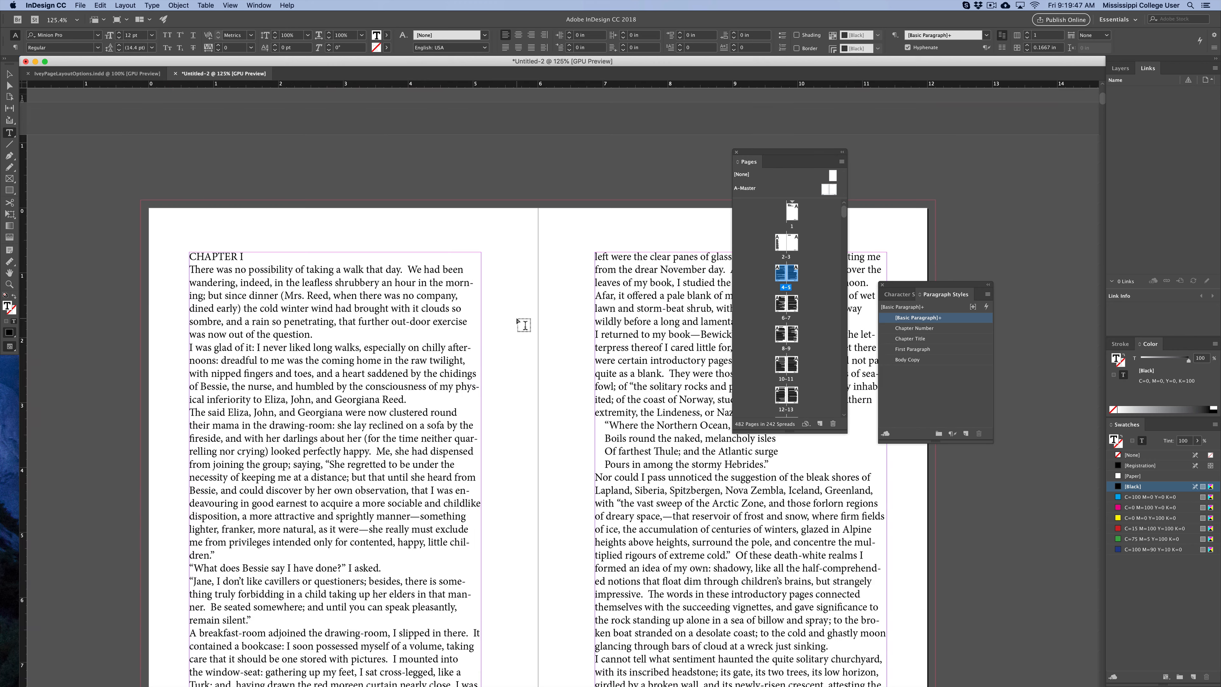
{"action": "scroll", "coordinate": [513, 323], "scroll_direction": "right", "scroll_amount": 5}
{"action": "scroll", "coordinate": [514, 323], "scroll_direction": "down", "scroll_amount": 3}
Delete the page break just inserted before the body's CHAPTER I heading.
{"action": "left_click", "coordinate": [9, 74]}
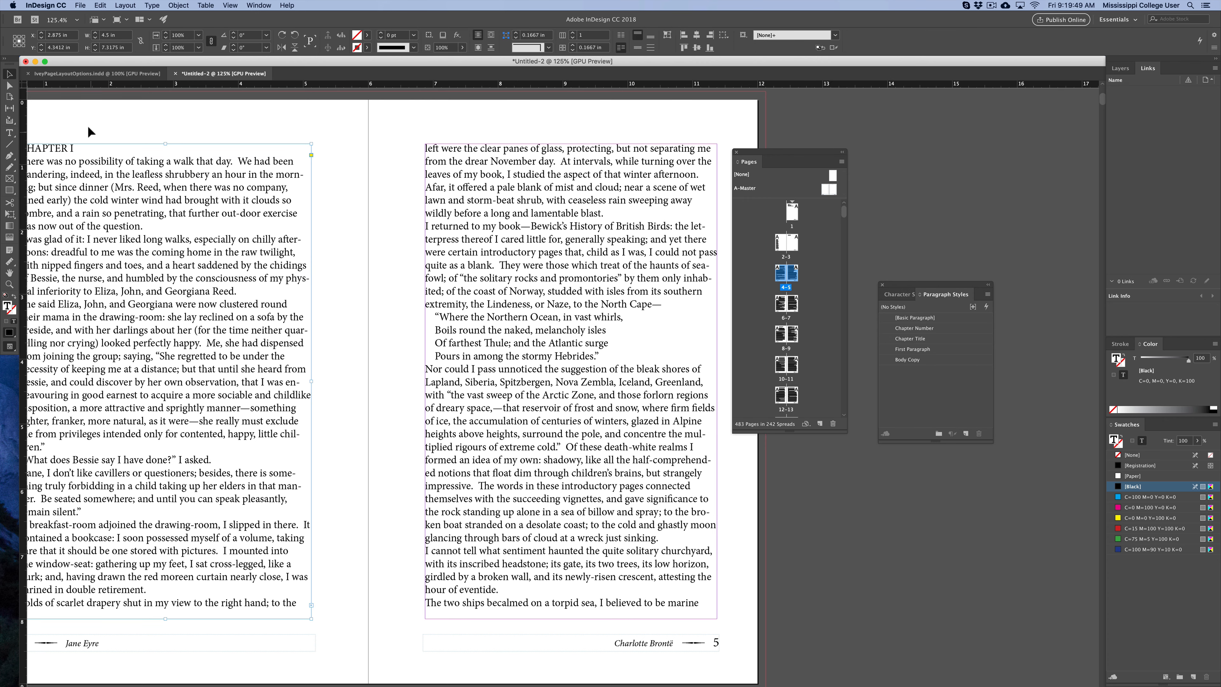
{"action": "scroll", "coordinate": [144, 149], "scroll_direction": "left", "scroll_amount": 4}
{"action": "double_click", "coordinate": [140, 152]}
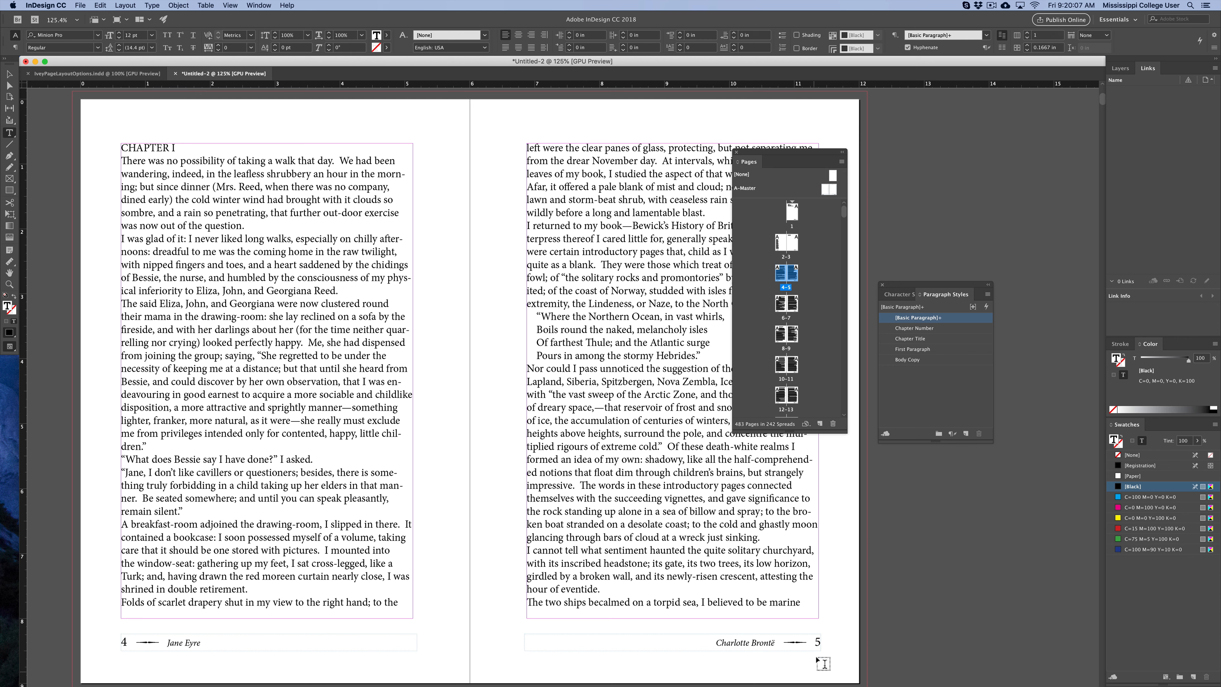
{"action": "key", "text": "BackSpace"}
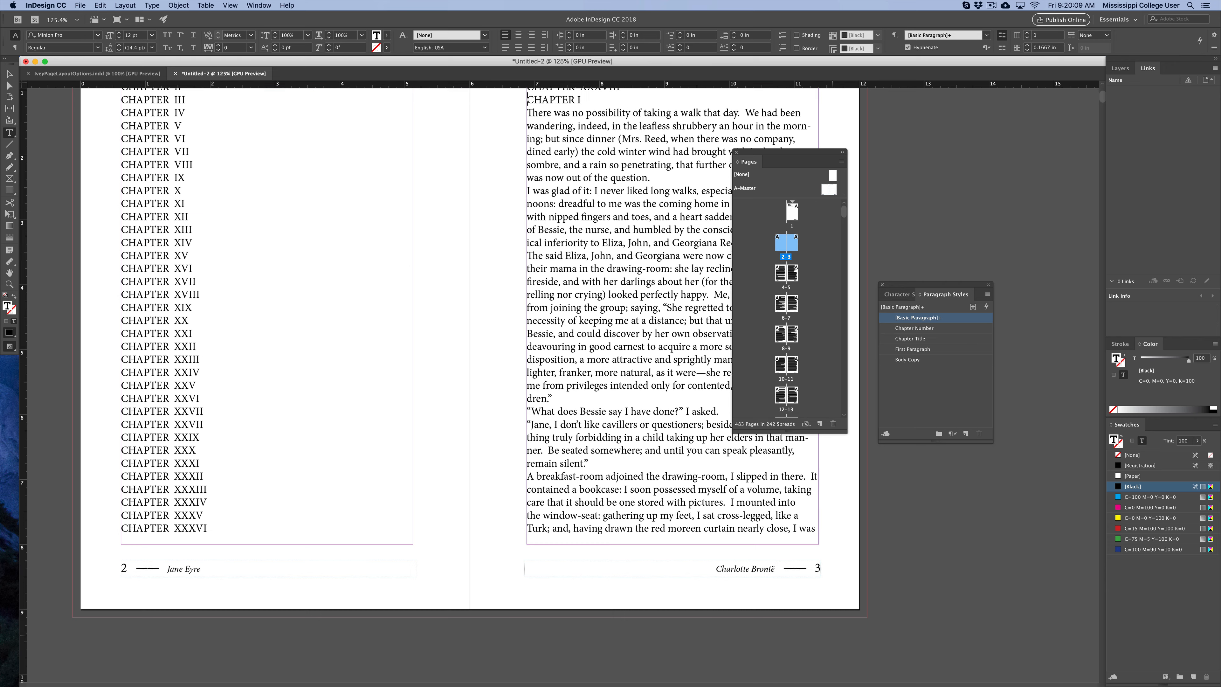
{"action": "scroll", "coordinate": [689, 364], "scroll_direction": "up", "scroll_amount": 2}
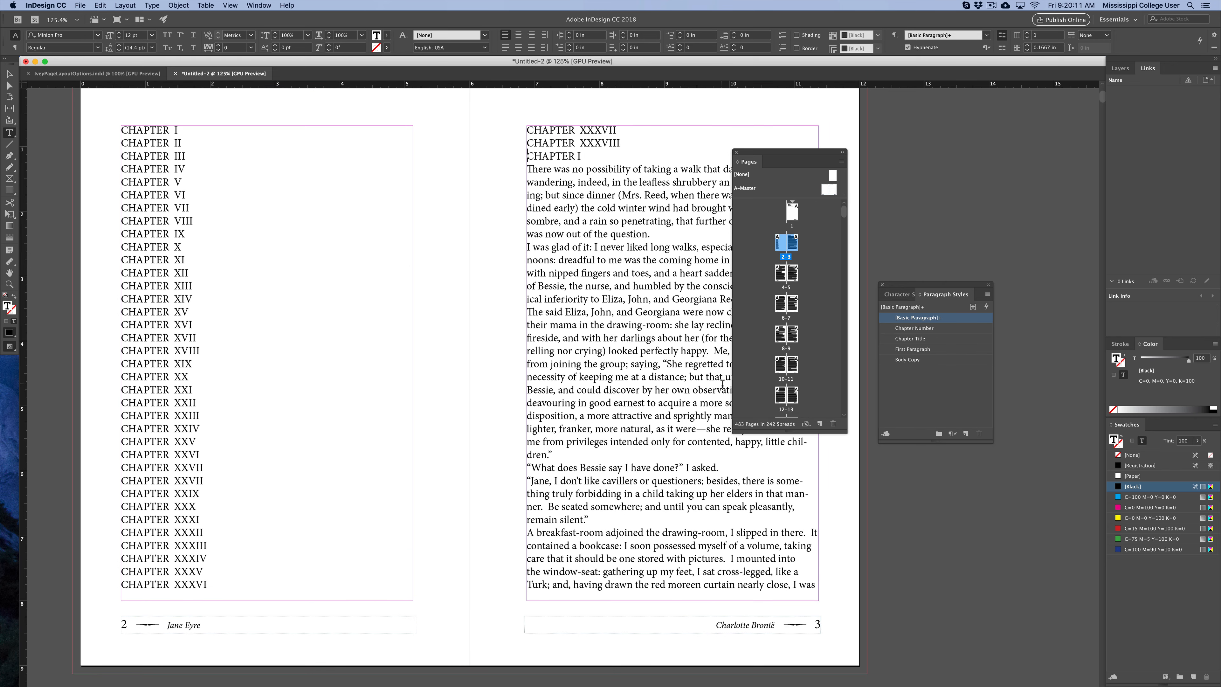
Insert an odd page break before the body text's CHAPTER I heading.
{"action": "left_click", "coordinate": [151, 5]}
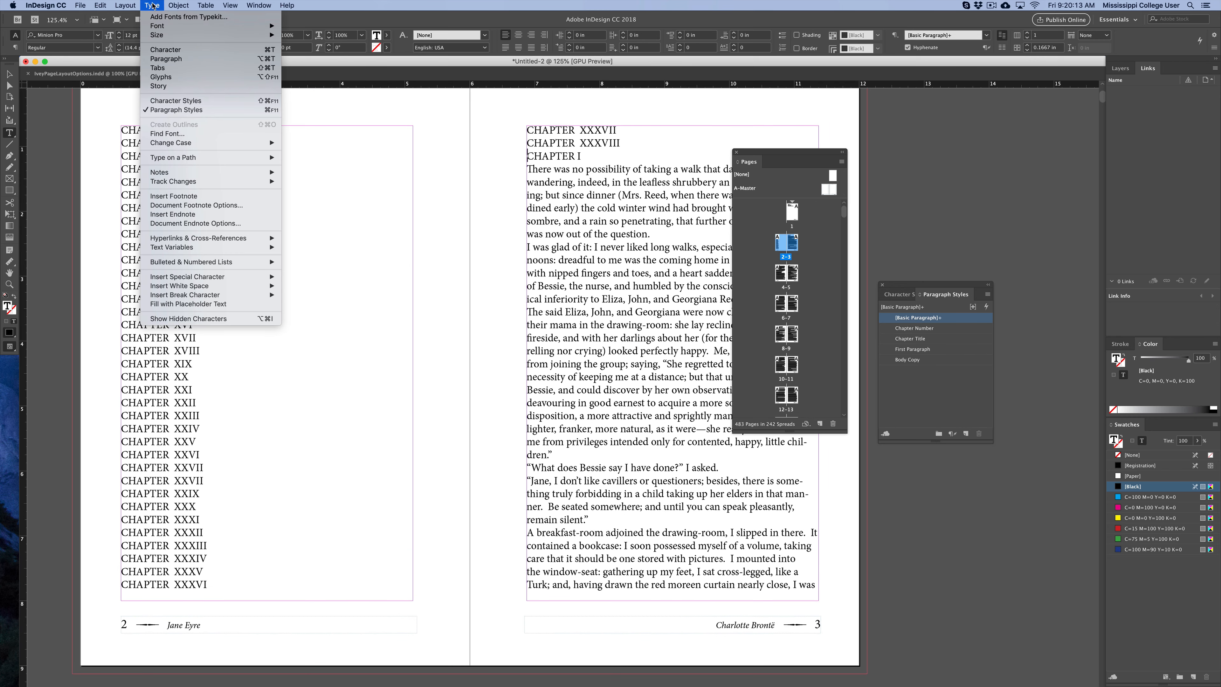
{"action": "mouse_move", "coordinate": [210, 294]}
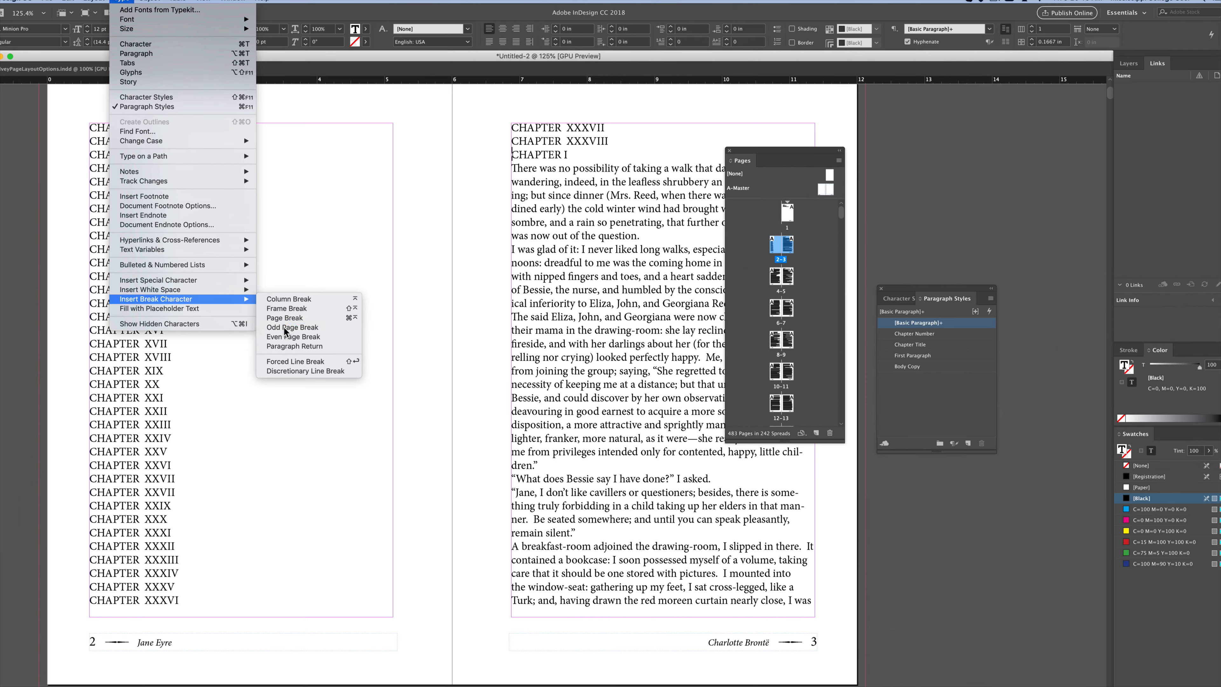
{"action": "left_click", "coordinate": [289, 327]}
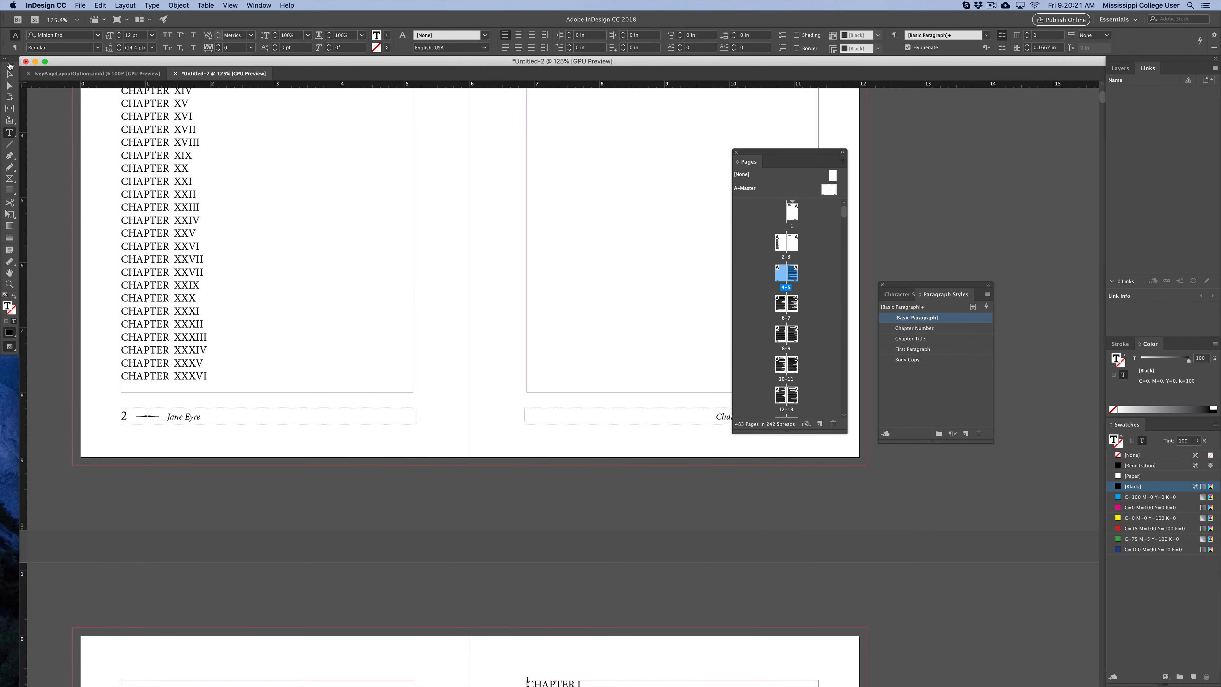
Examine the blank page and the CHAPTER I page that follow the odd page break.
{"action": "left_click", "coordinate": [10, 74]}
{"action": "left_click", "coordinate": [425, 202]}
{"action": "left_click_drag", "start_coordinate": [424, 202], "coordinate": [382, 327]}
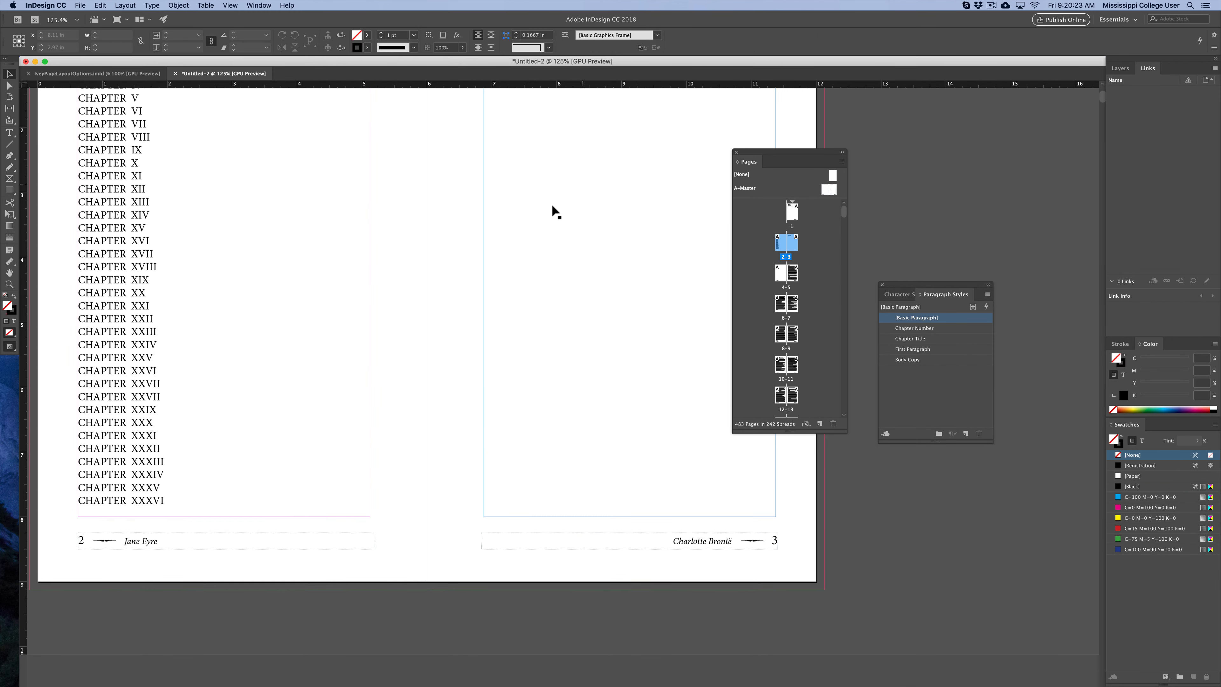
{"action": "left_click_drag", "start_coordinate": [521, 257], "coordinate": [464, 360]}
{"action": "left_click_drag", "start_coordinate": [401, 384], "coordinate": [409, 214]}
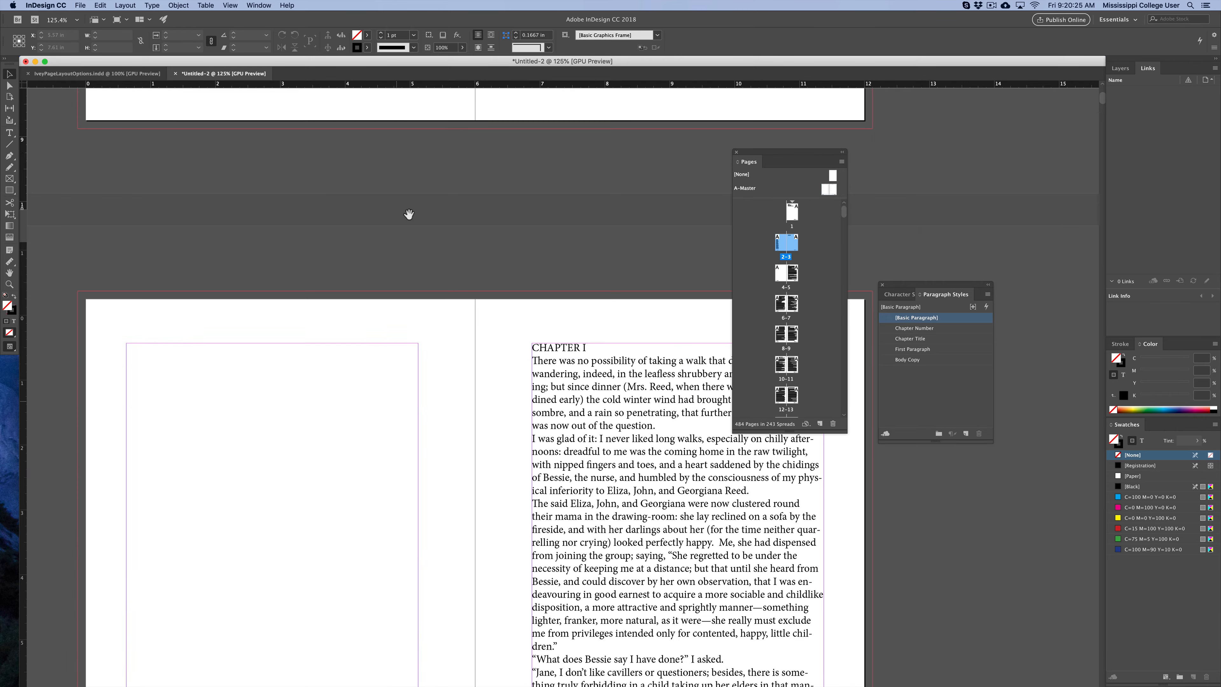
{"action": "left_click_drag", "start_coordinate": [532, 423], "coordinate": [500, 273]}
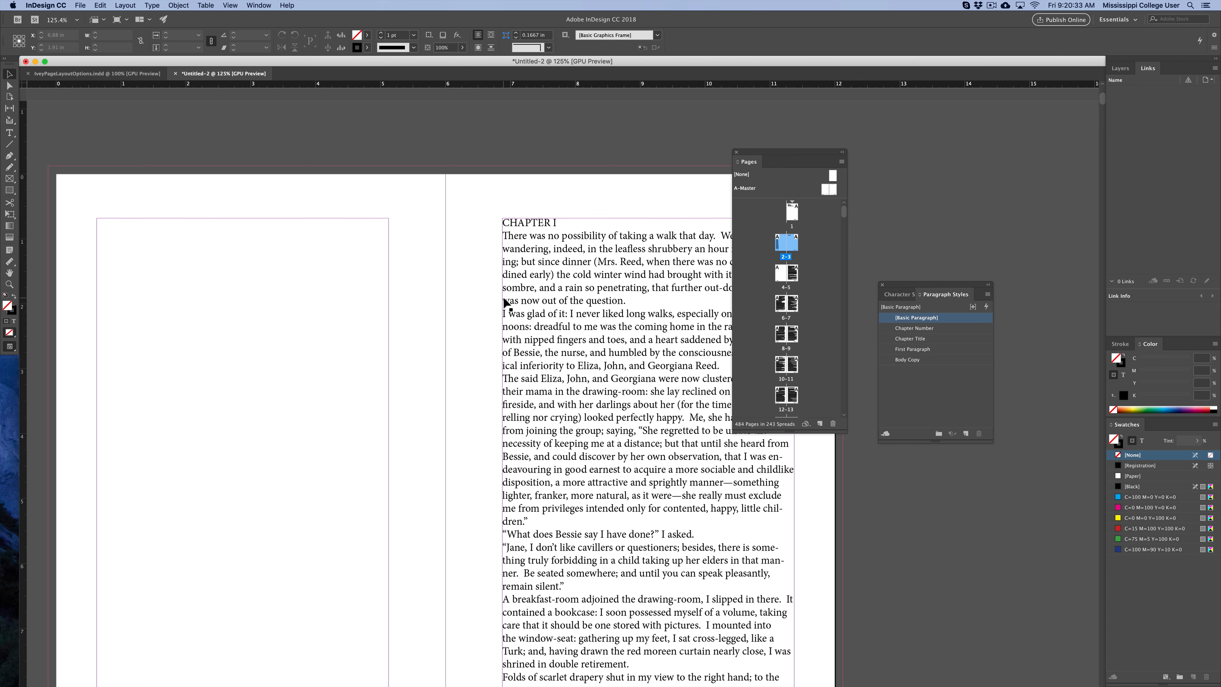
{"action": "scroll", "coordinate": [434, 350], "scroll_direction": "down", "scroll_amount": 3}
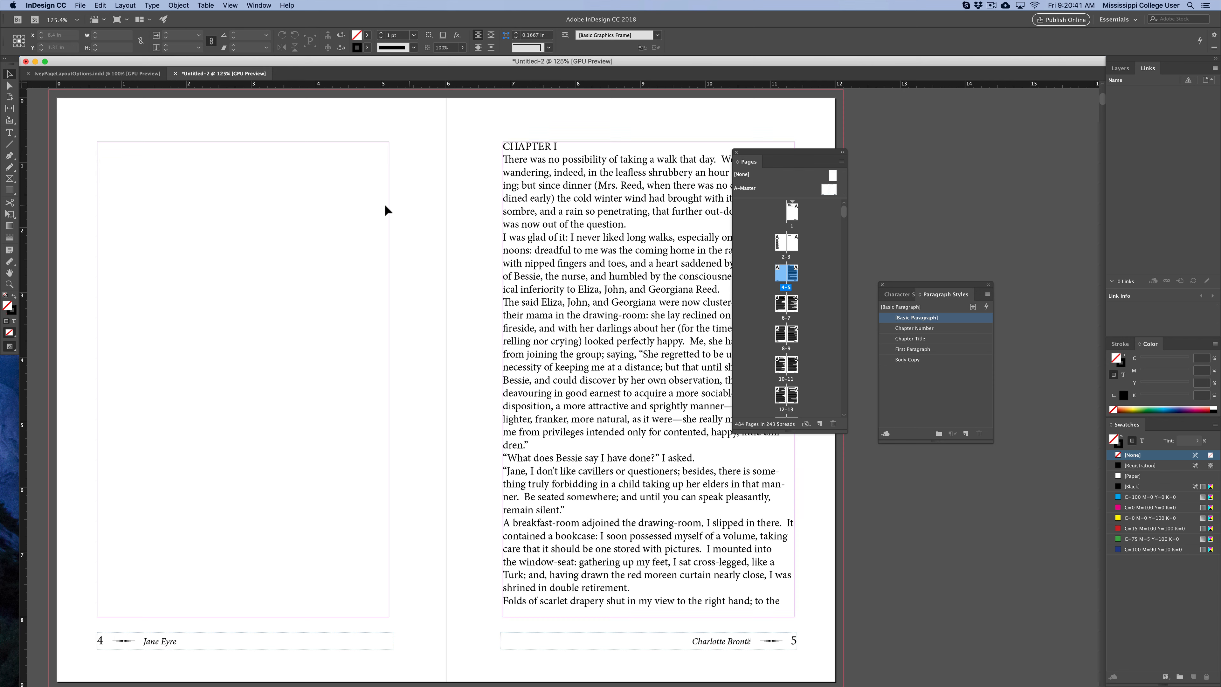
Open Find/Change to search the whole document for case-sensitive CHAPTER.
{"action": "left_click", "coordinate": [9, 132]}
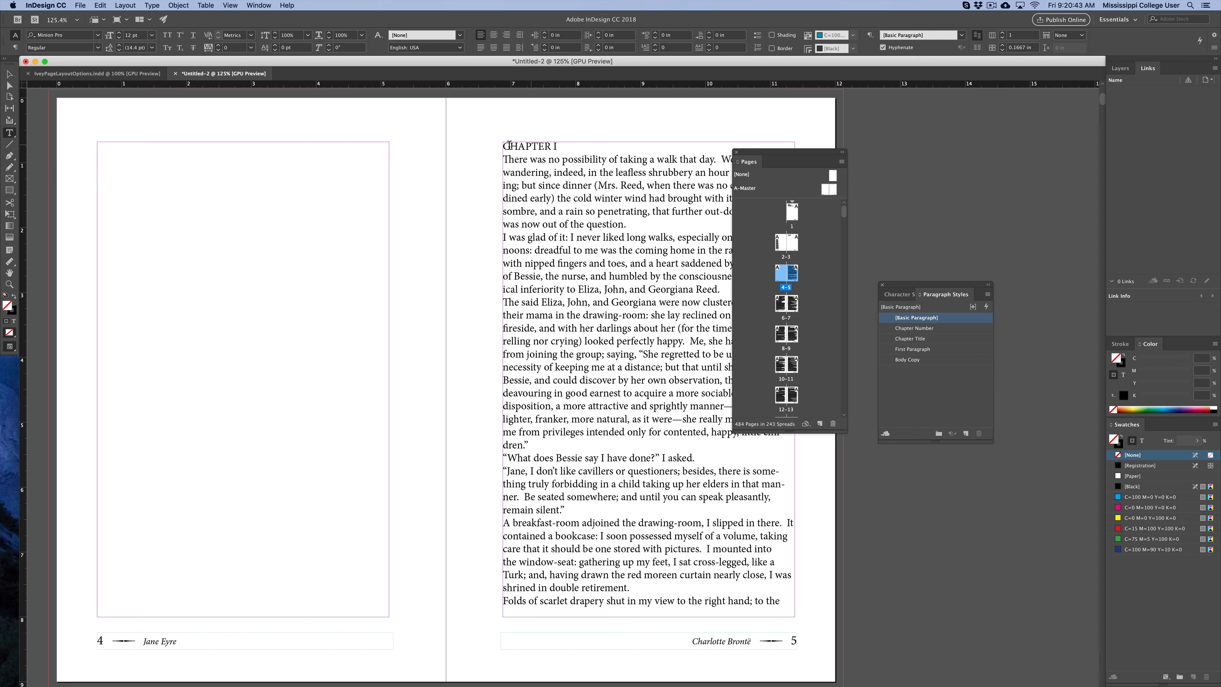
{"action": "double_click", "coordinate": [520, 148]}
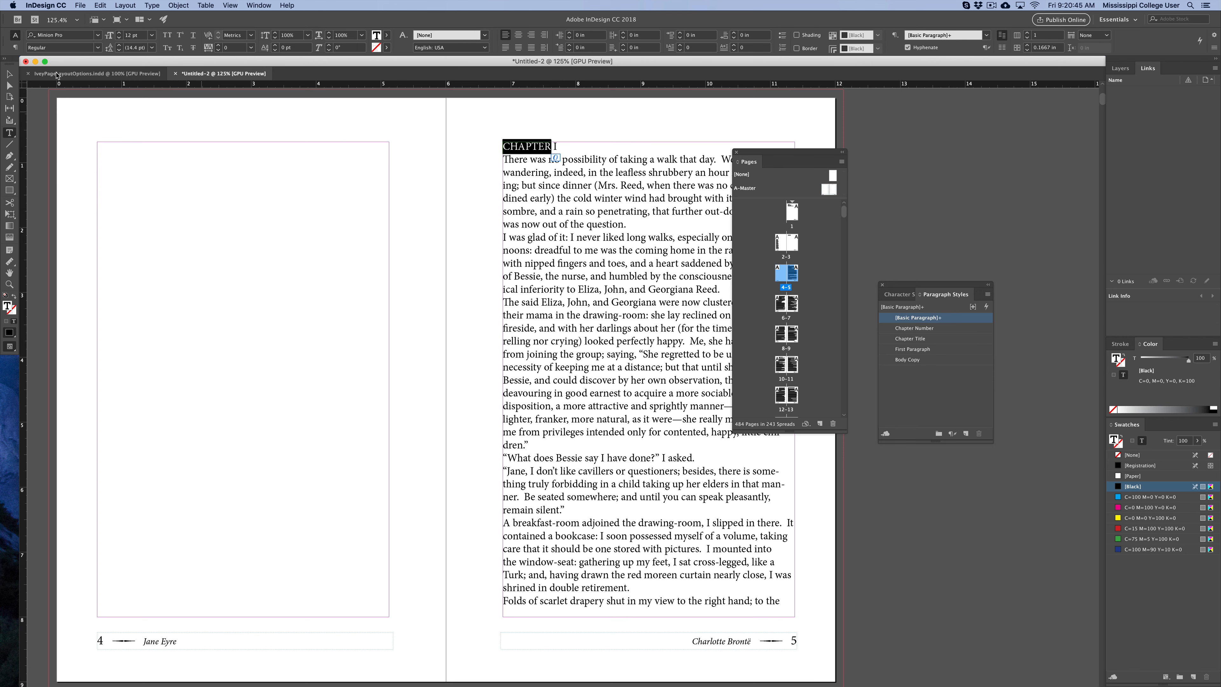
{"action": "left_click", "coordinate": [10, 73]}
{"action": "left_click", "coordinate": [125, 115]}
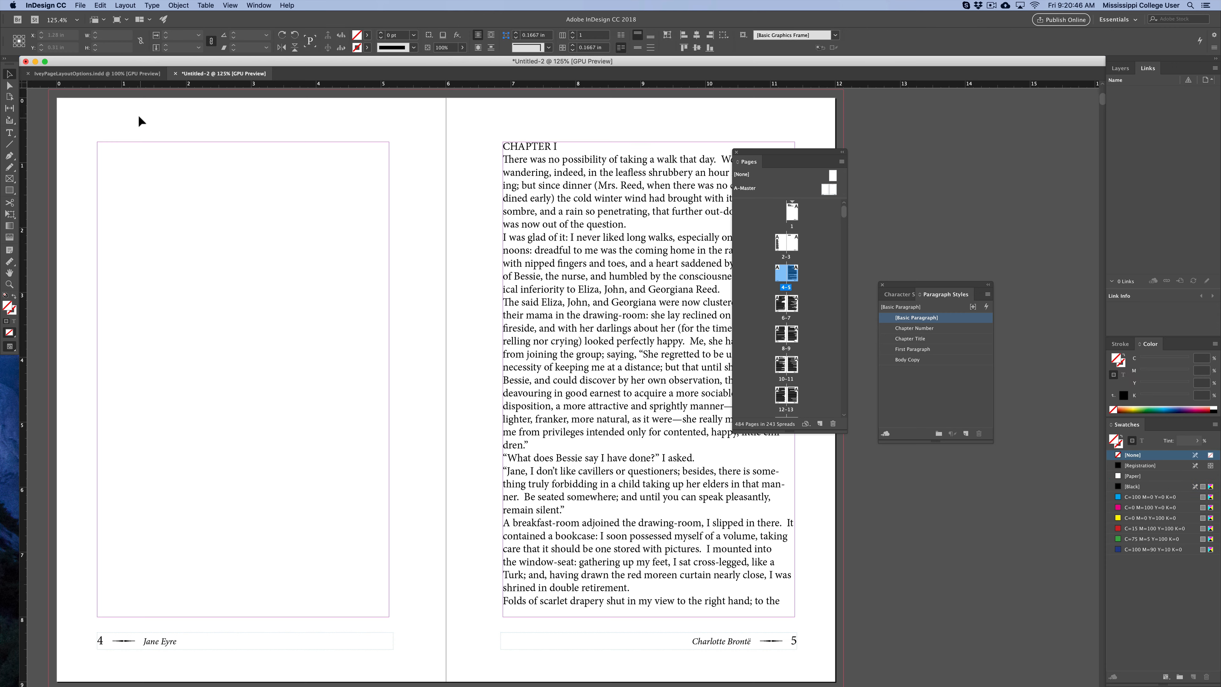
{"action": "left_click", "coordinate": [93, 5]}
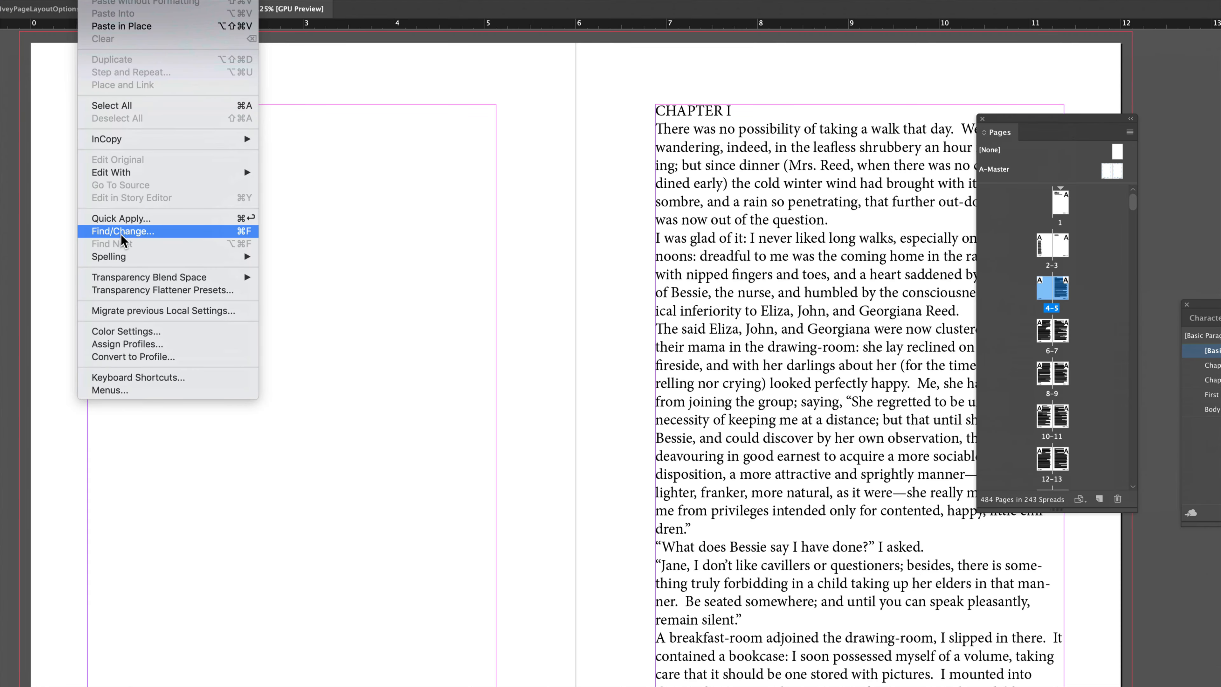
{"action": "left_click", "coordinate": [120, 234]}
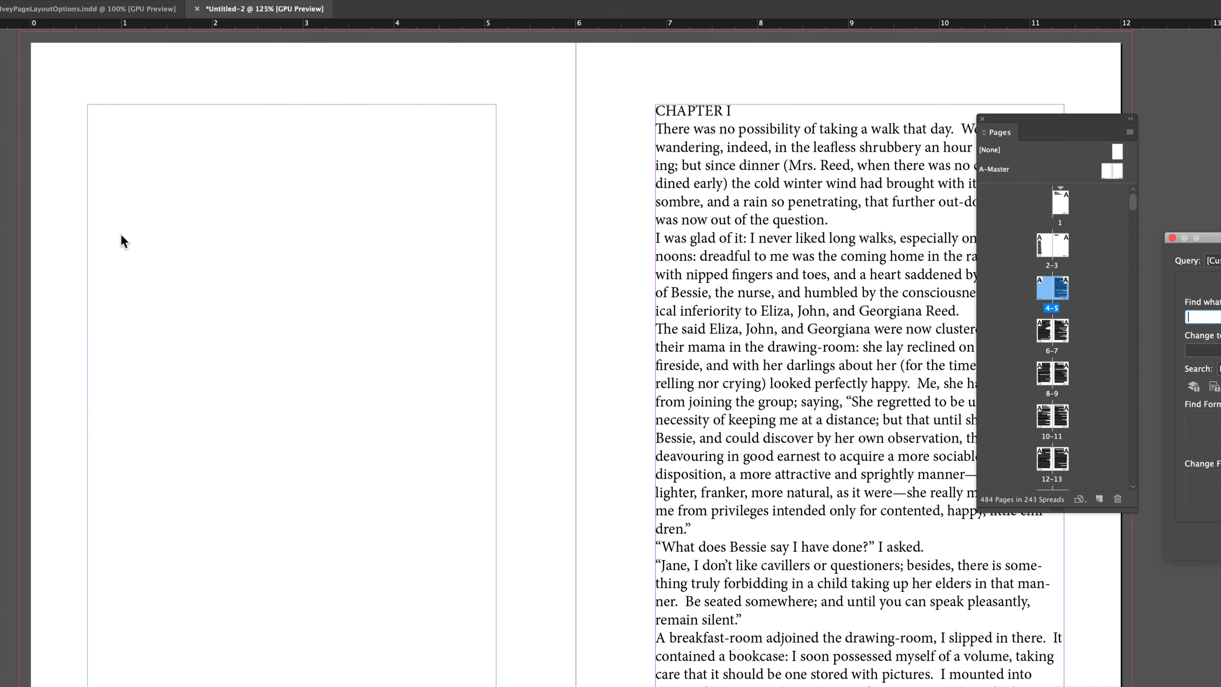
{"action": "left_click_drag", "start_coordinate": [1187, 240], "coordinate": [334, 157]}
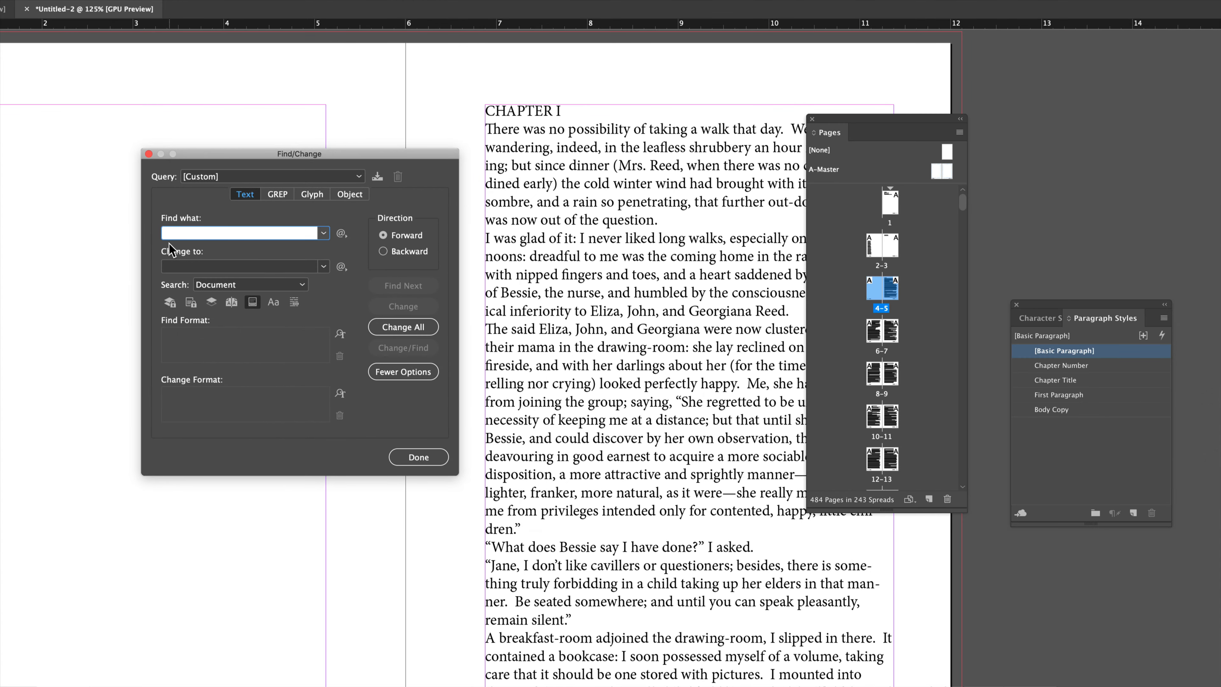
{"action": "type", "text": "CHAPTER"}
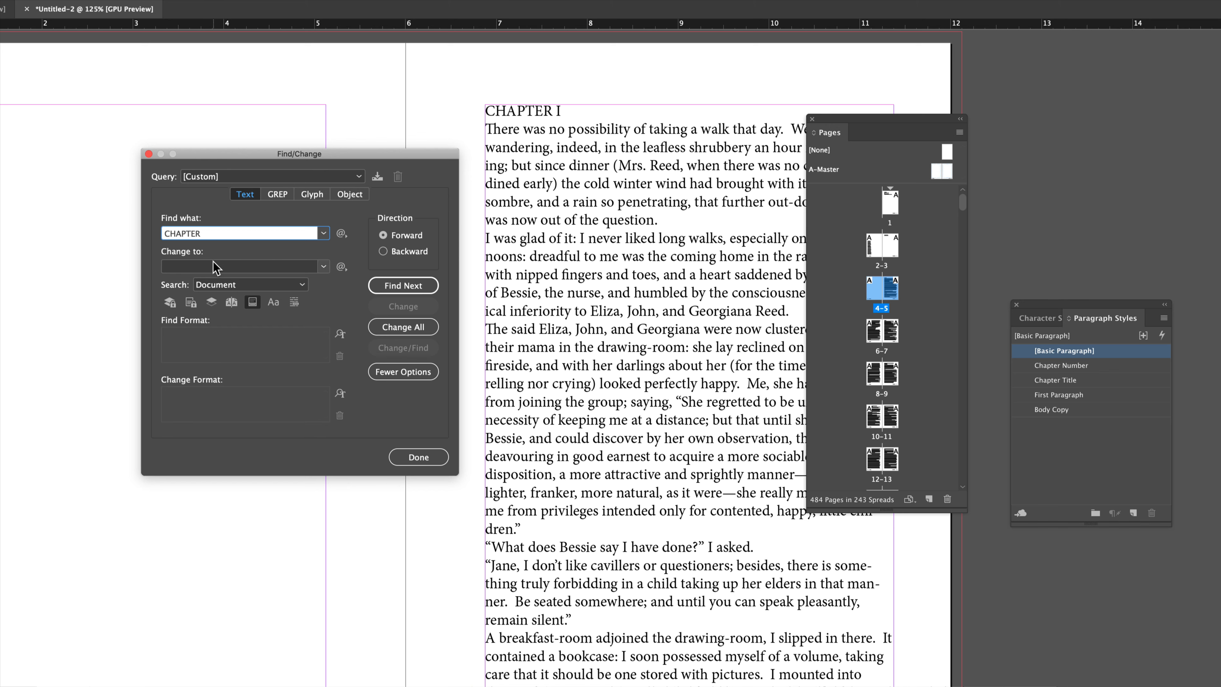
{"action": "left_click", "coordinate": [216, 285]}
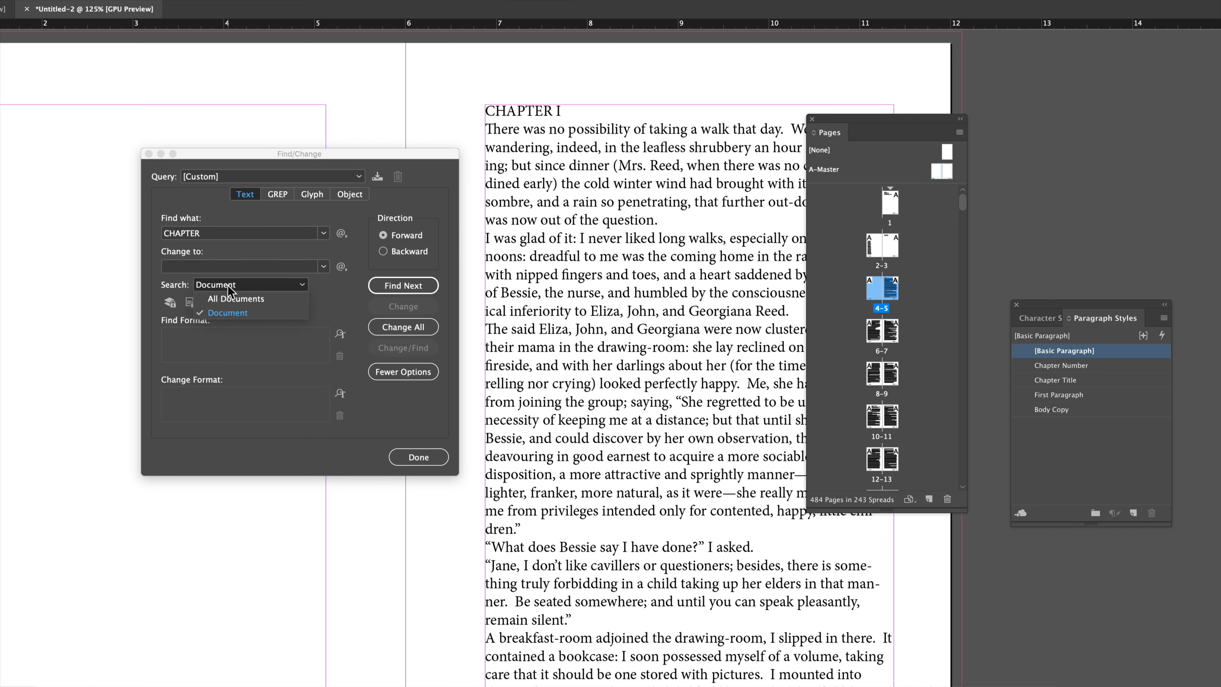
{"action": "left_click", "coordinate": [214, 312]}
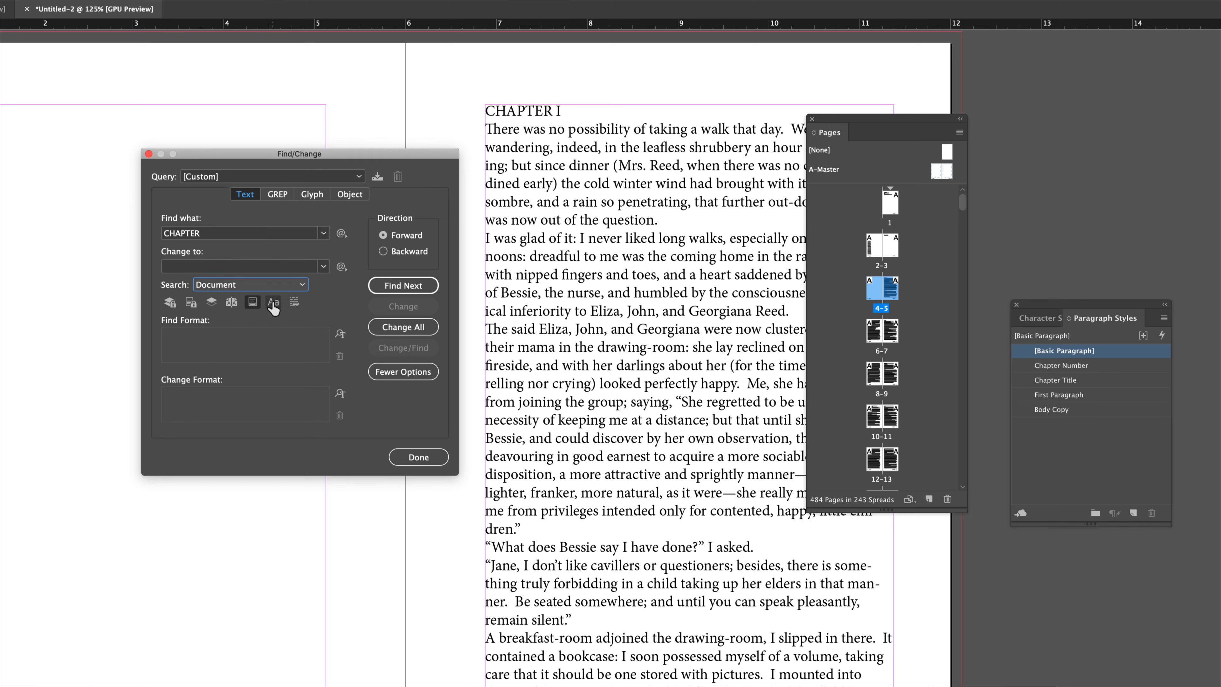
{"action": "left_click", "coordinate": [272, 303]}
Step through the CHAPTER occurrences in the chapter list and body text with Find Next.
{"action": "left_click", "coordinate": [392, 287]}
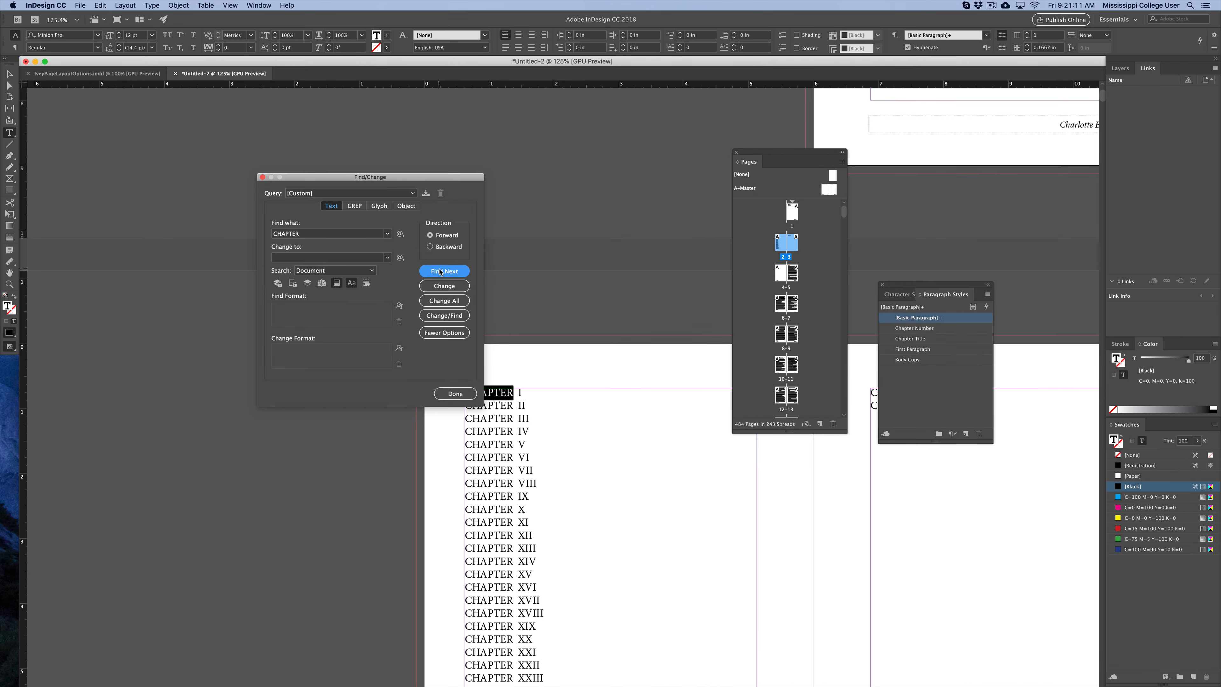
{"action": "left_click", "coordinate": [440, 271]}
{"action": "left_click", "coordinate": [441, 271]}
{"action": "left_click", "coordinate": [440, 271]}
{"action": "left_click", "coordinate": [440, 271]}
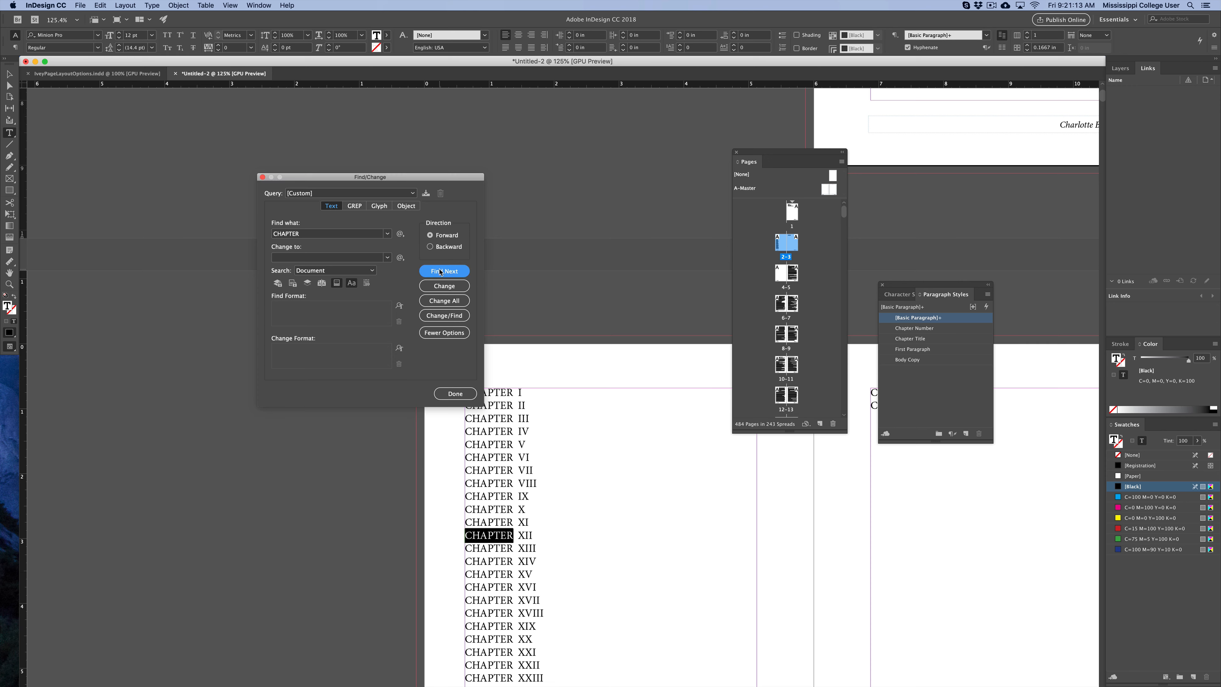
{"action": "left_click", "coordinate": [440, 271]}
{"action": "left_click", "coordinate": [441, 271]}
{"action": "left_click", "coordinate": [440, 271]}
{"action": "left_click", "coordinate": [440, 271]}
{"action": "left_click", "coordinate": [441, 271]}
{"action": "left_click", "coordinate": [441, 271]}
{"action": "left_click", "coordinate": [440, 271]}
{"action": "left_click", "coordinate": [440, 271]}
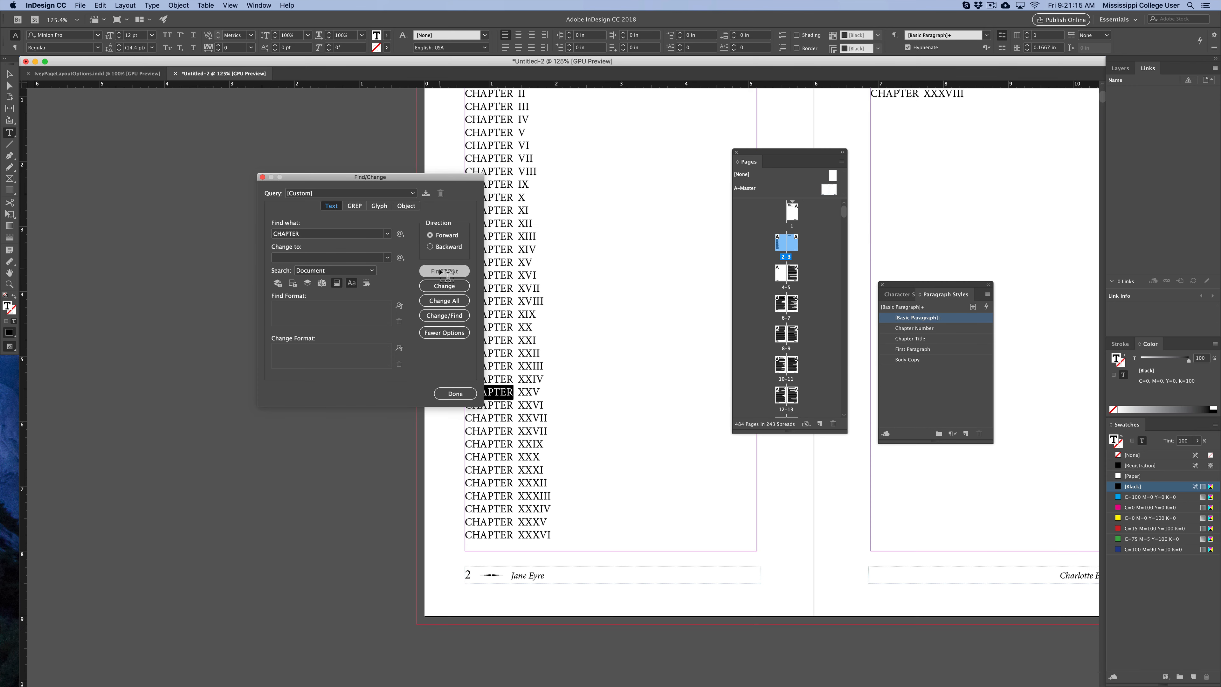
{"action": "left_click", "coordinate": [441, 272]}
{"action": "left_click", "coordinate": [440, 272]}
{"action": "left_click", "coordinate": [441, 271]}
{"action": "left_click", "coordinate": [440, 271]}
{"action": "left_click", "coordinate": [440, 271]}
{"action": "left_click", "coordinate": [440, 271]}
{"action": "left_click", "coordinate": [440, 271]}
{"action": "left_click", "coordinate": [441, 271]}
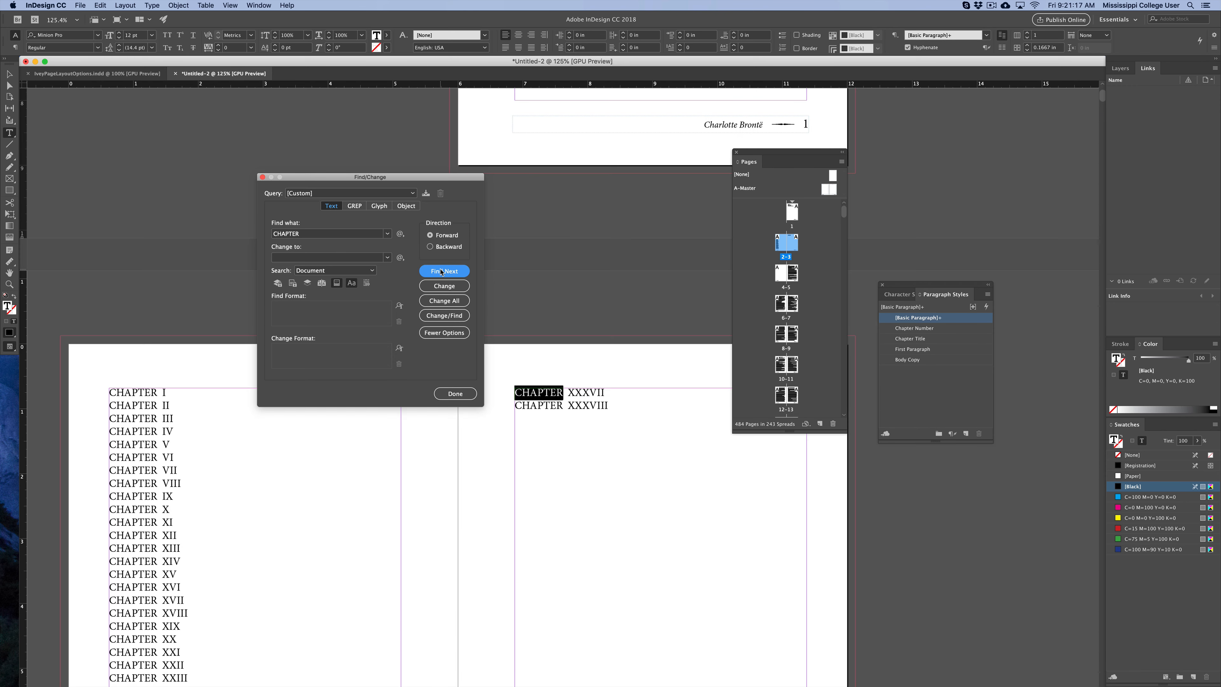
{"action": "left_click", "coordinate": [440, 271]}
{"action": "left_click", "coordinate": [440, 271]}
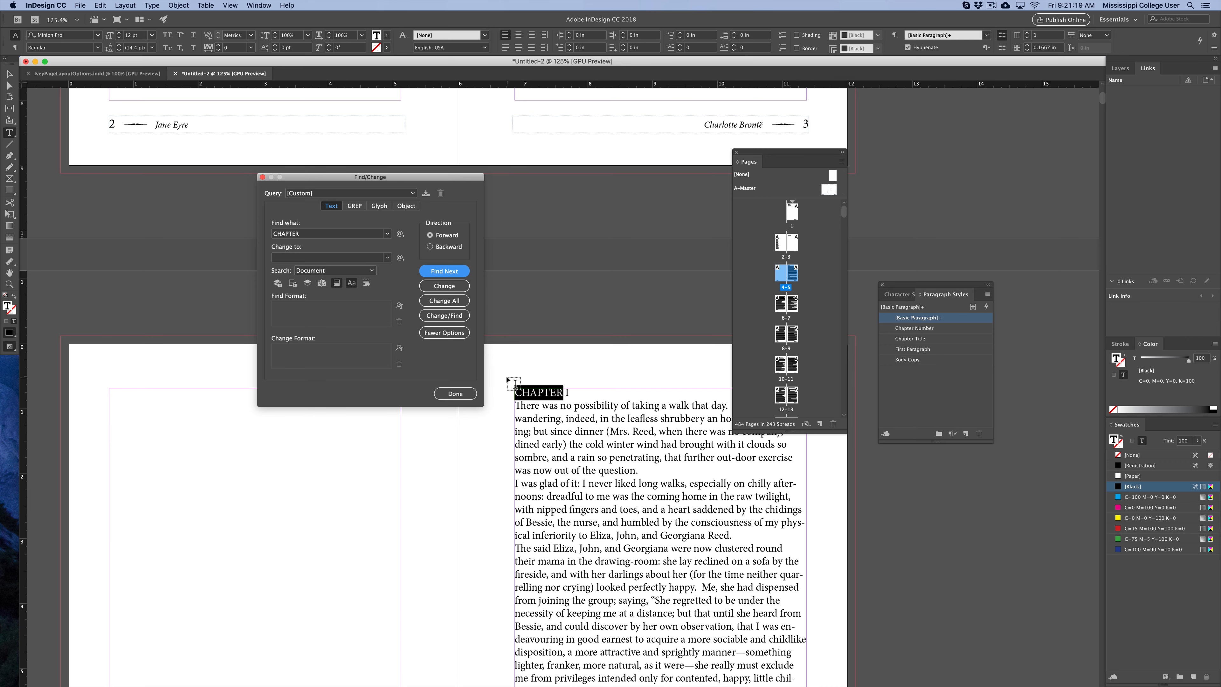
{"action": "left_click", "coordinate": [444, 272]}
Insert an odd page break before the CHAPTER II heading in the body text.
{"action": "left_click_drag", "start_coordinate": [441, 185], "coordinate": [350, 207]}
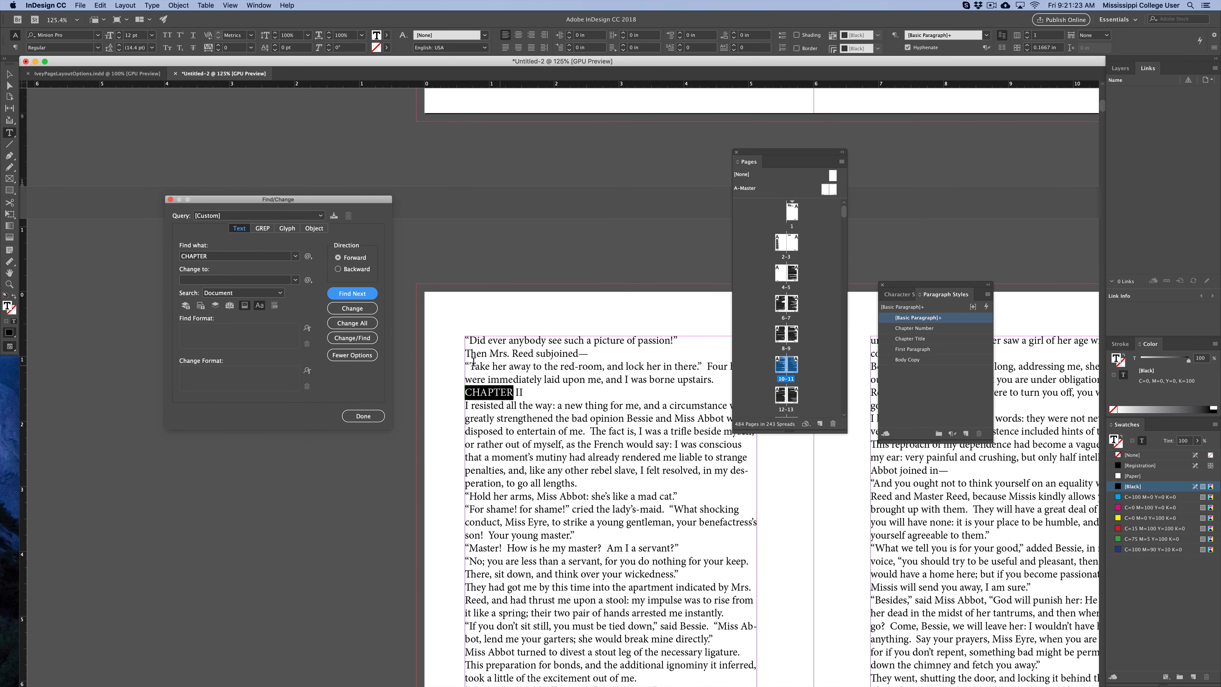
{"action": "left_click", "coordinate": [473, 398]}
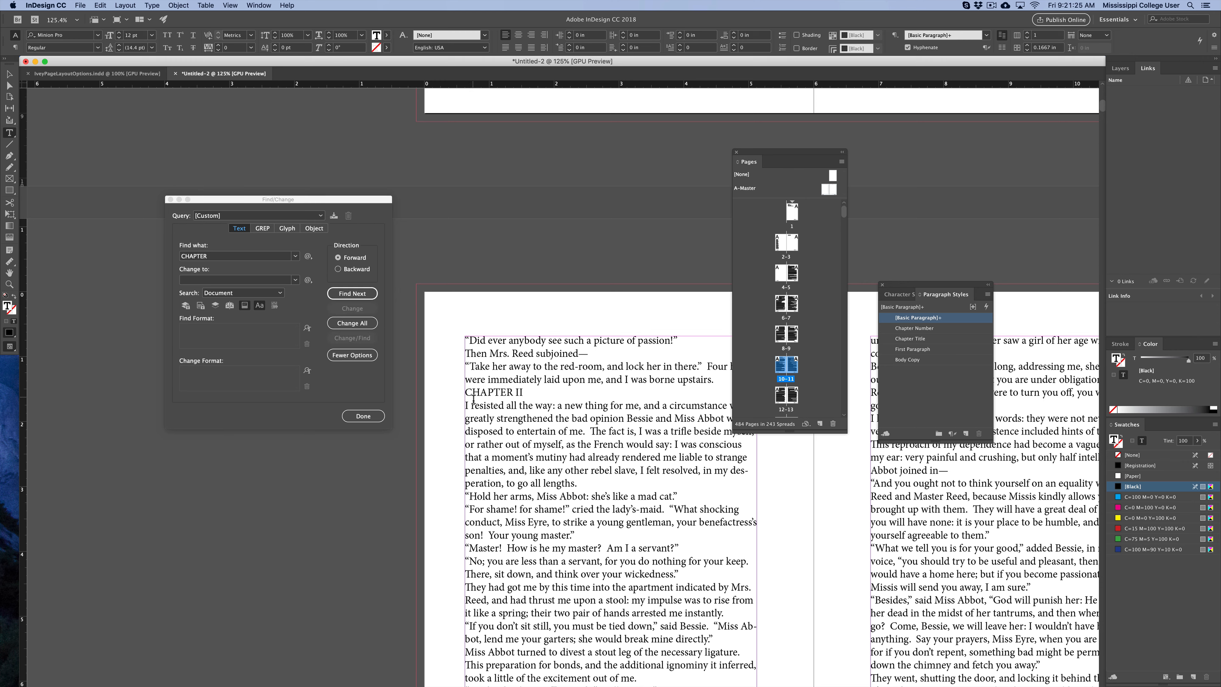
{"action": "left_click", "coordinate": [150, 5]}
{"action": "mouse_move", "coordinate": [194, 295]}
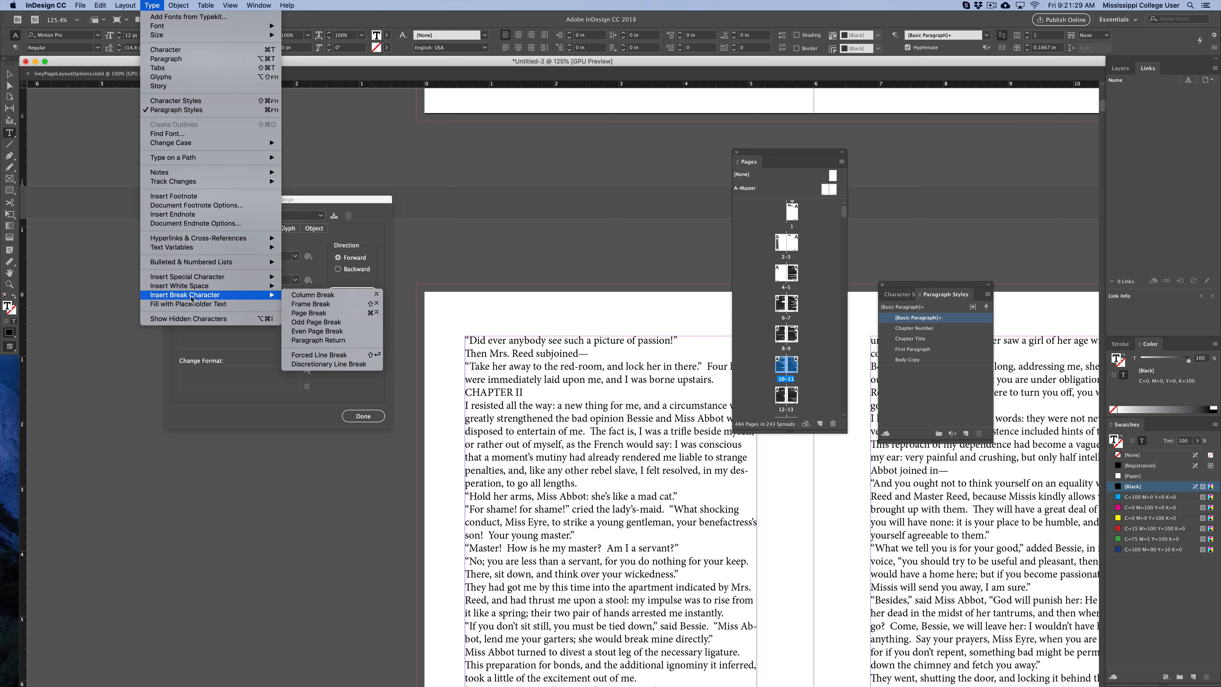
{"action": "left_click", "coordinate": [338, 322]}
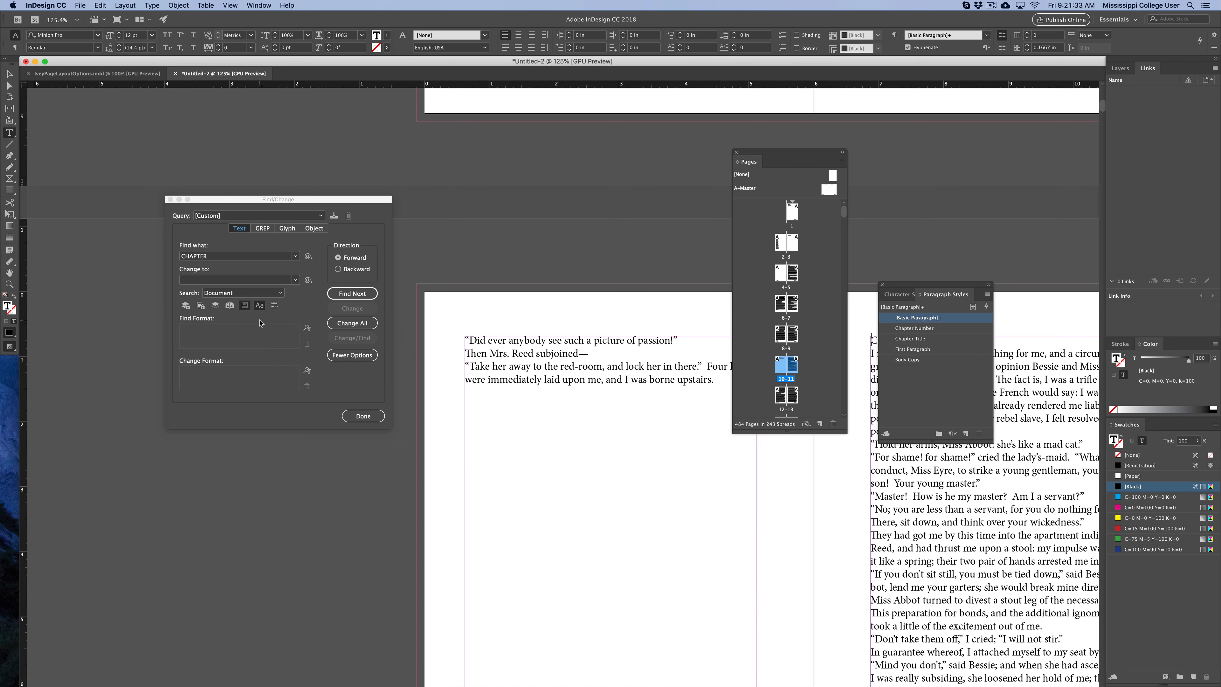
{"action": "left_click", "coordinate": [347, 294]}
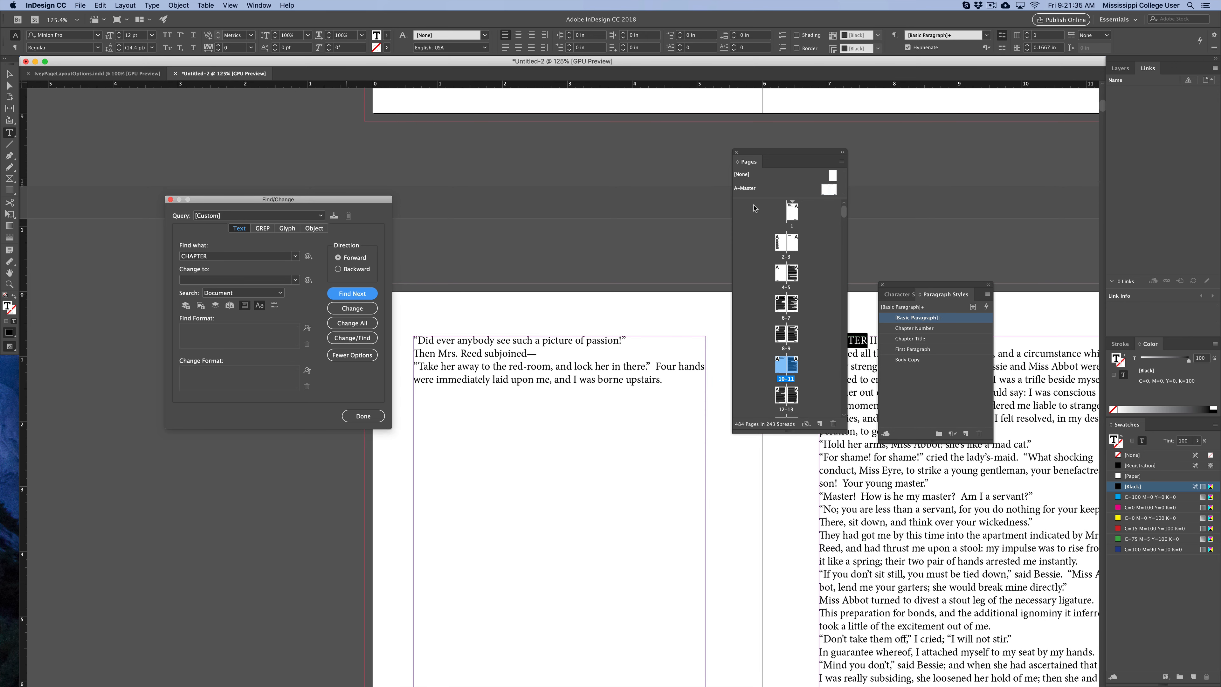
{"action": "left_click_drag", "start_coordinate": [770, 153], "coordinate": [1032, 146]}
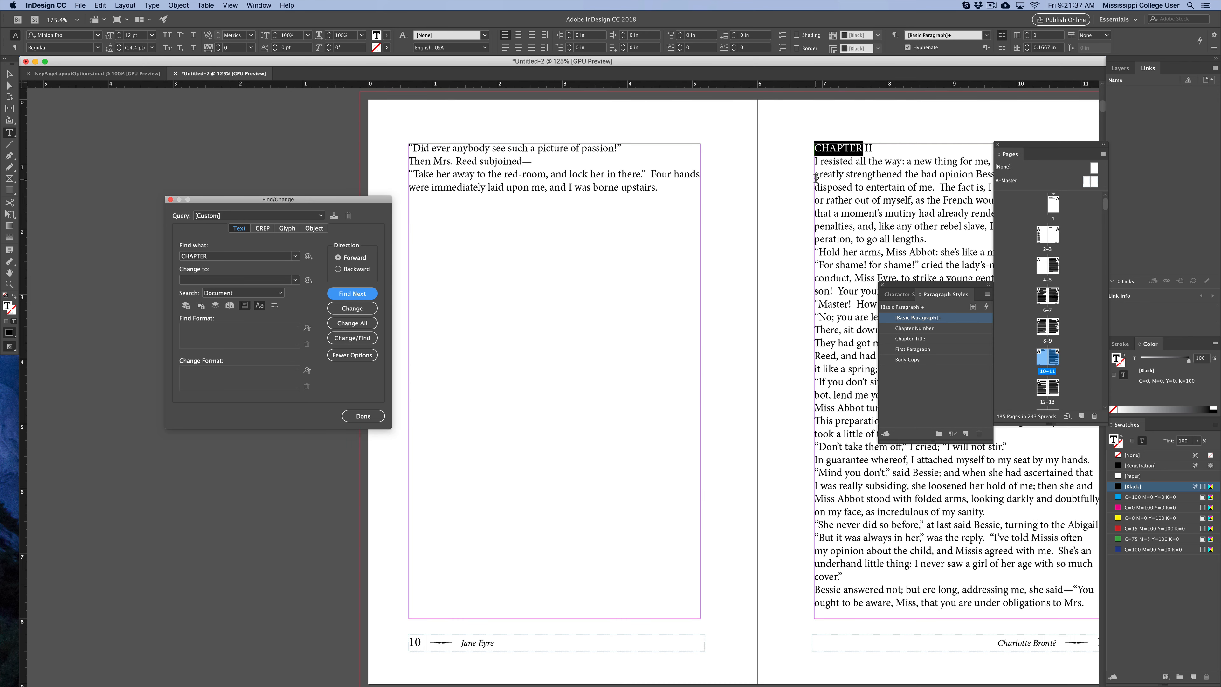
Place the cursor ahead of the body-text CHAPTER II heading and add an Odd Page Break there.
{"action": "left_click", "coordinate": [816, 150]}
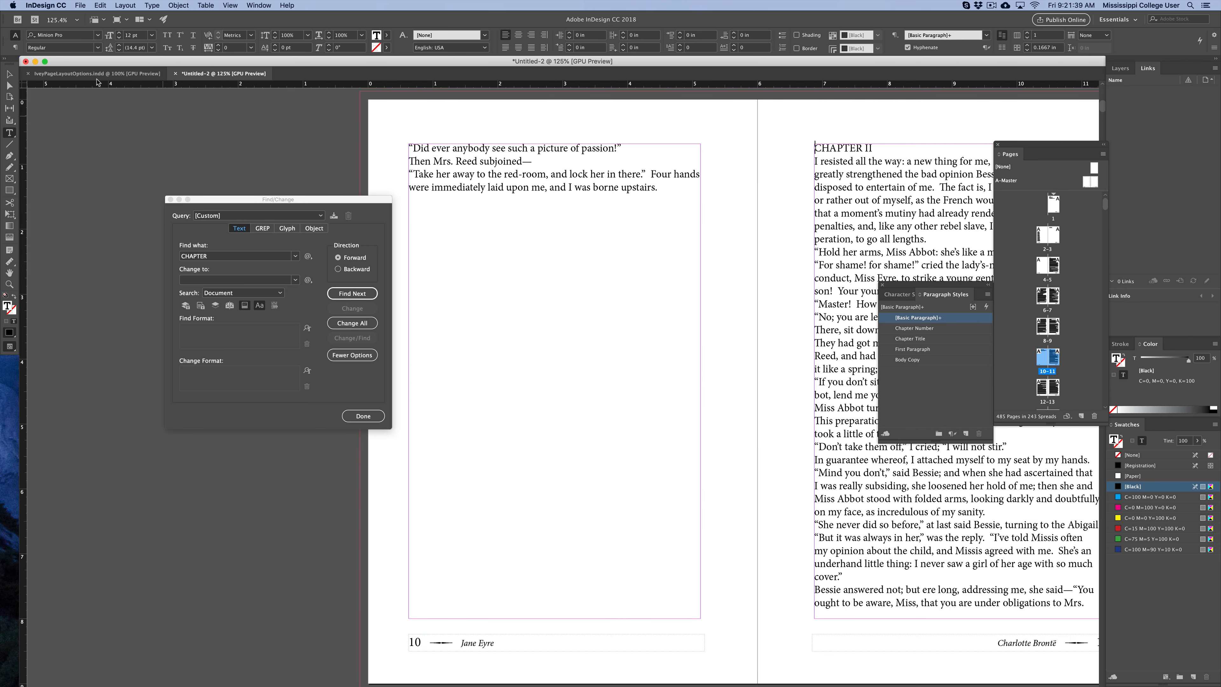
{"action": "left_click", "coordinate": [126, 4]}
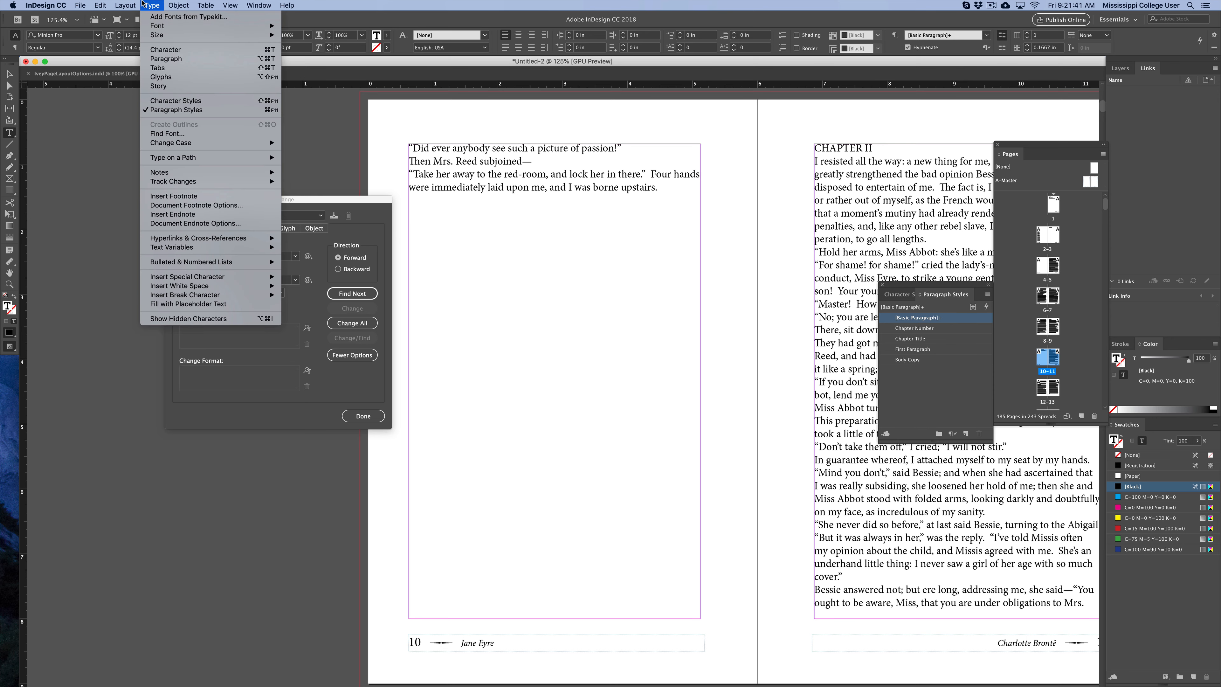
{"action": "mouse_move", "coordinate": [259, 295]}
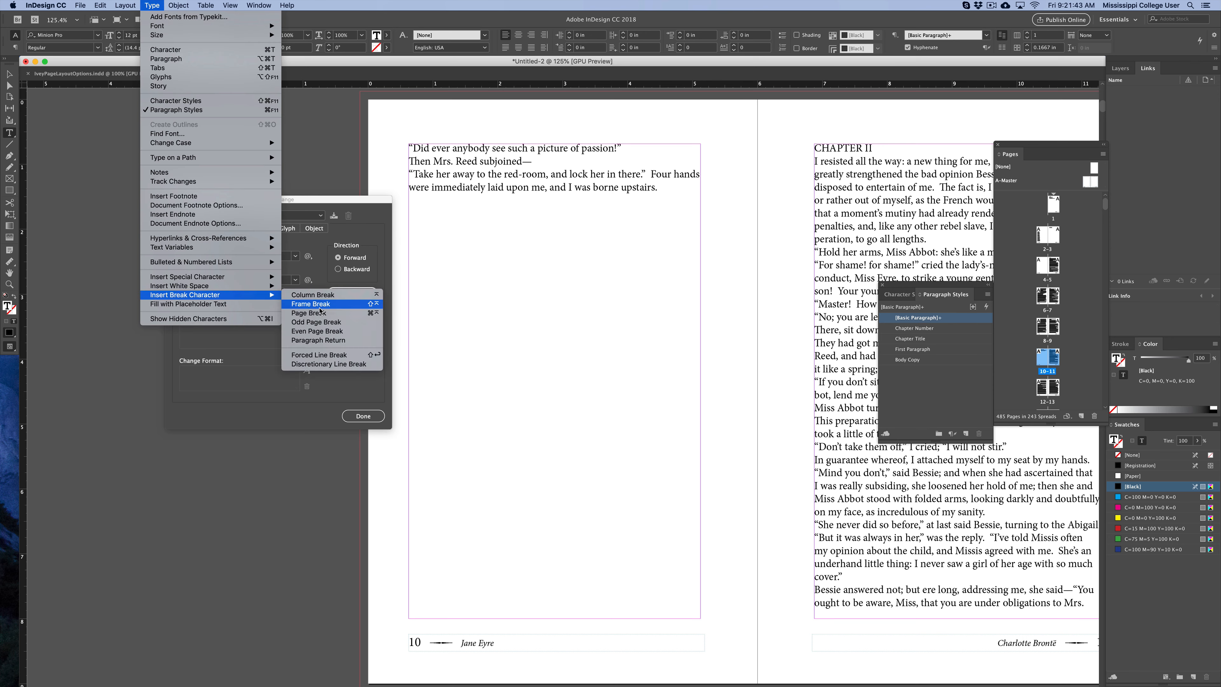
{"action": "left_click", "coordinate": [329, 322]}
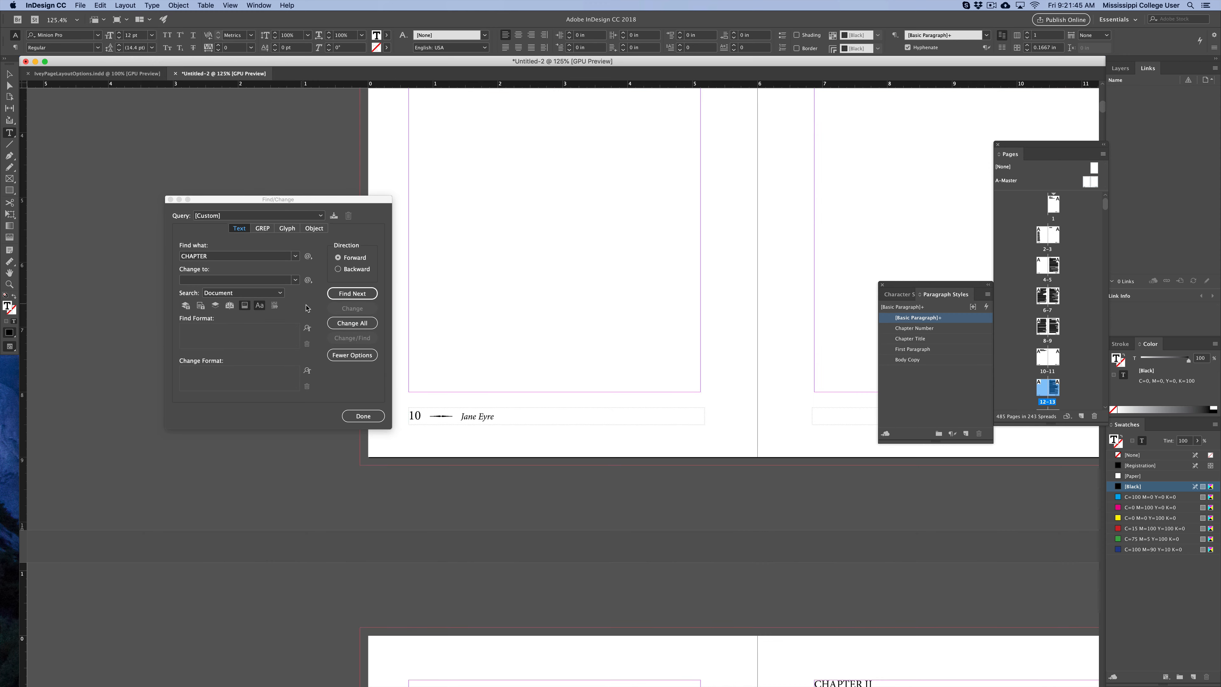
Scroll through the pages to examine the CHAPTER II page following the new break.
{"action": "left_click", "coordinate": [9, 74]}
{"action": "left_click", "coordinate": [307, 149]}
{"action": "left_click_drag", "start_coordinate": [545, 210], "coordinate": [495, 436]}
{"action": "left_click_drag", "start_coordinate": [730, 294], "coordinate": [573, 140]}
{"action": "left_click_drag", "start_coordinate": [604, 356], "coordinate": [578, 215]}
{"action": "scroll", "coordinate": [586, 368], "scroll_direction": "down", "scroll_amount": 6}
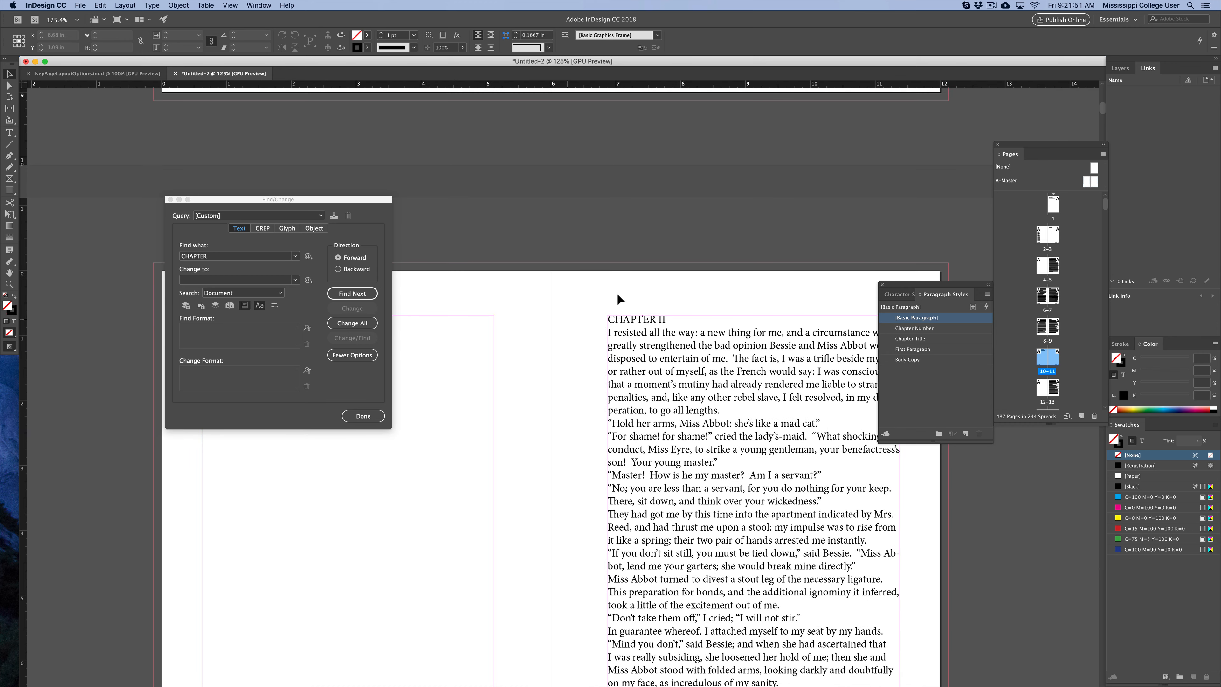
{"action": "scroll", "coordinate": [624, 336], "scroll_direction": "down", "scroll_amount": 3}
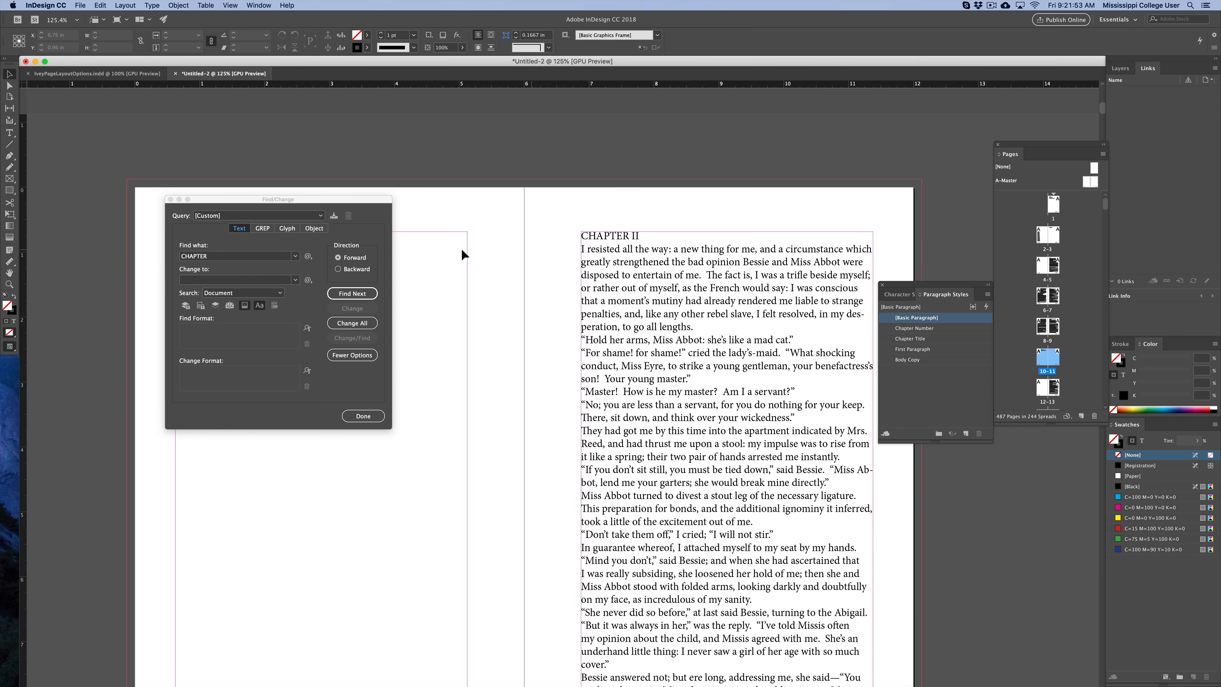
Find the next CHAPTER occurrence, then close the Find/Change dialog.
{"action": "left_click", "coordinate": [360, 293]}
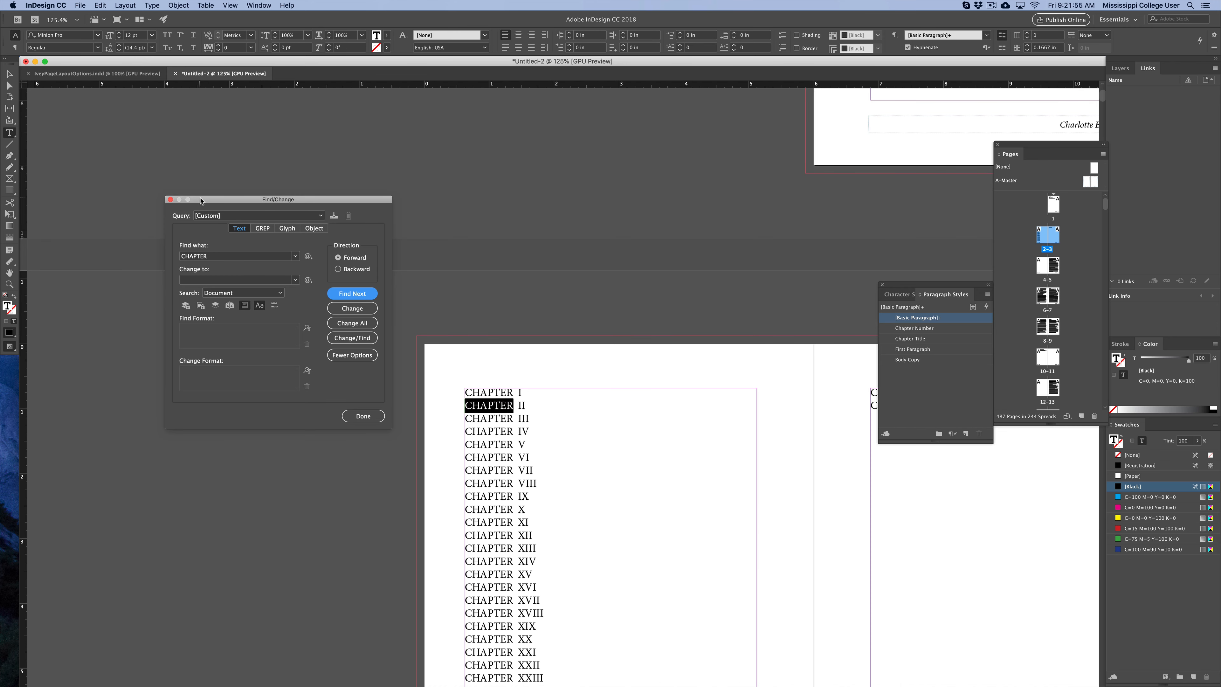
{"action": "left_click", "coordinate": [170, 199]}
{"action": "key", "text": "Escape"}
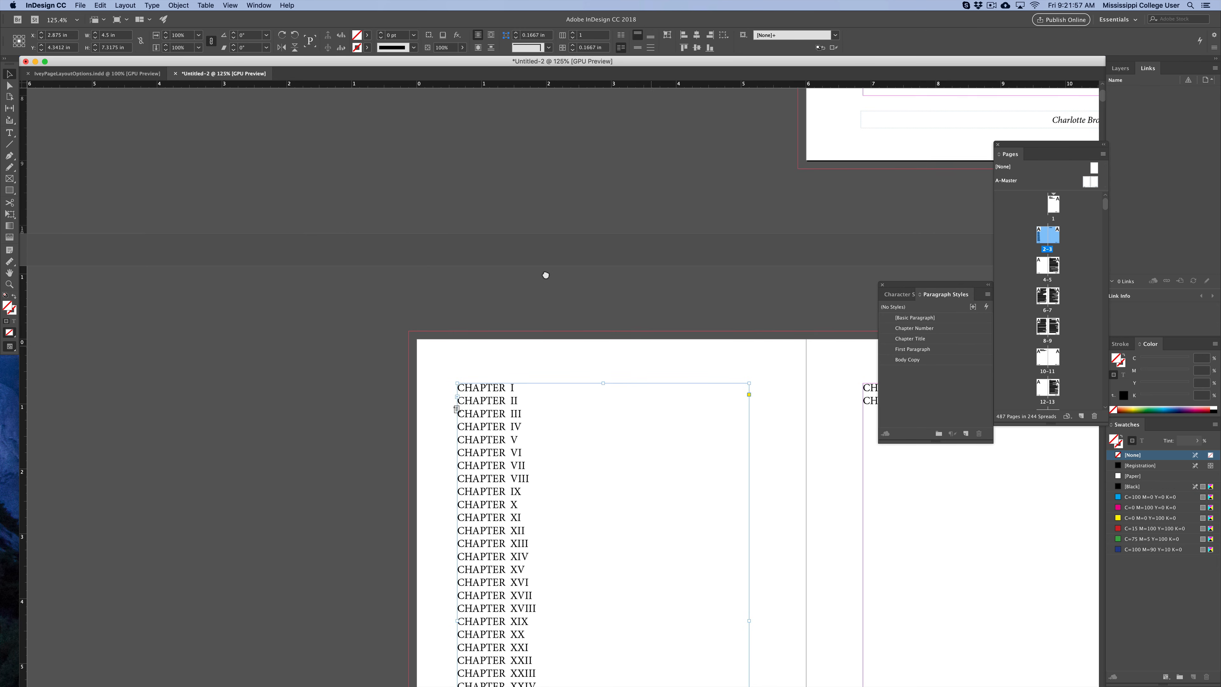
Scroll through the chapter list, title page and CHAPTER I page to examine them.
{"action": "scroll", "coordinate": [545, 273], "scroll_direction": "right", "scroll_amount": 4}
{"action": "scroll", "coordinate": [544, 273], "scroll_direction": "down", "scroll_amount": 2}
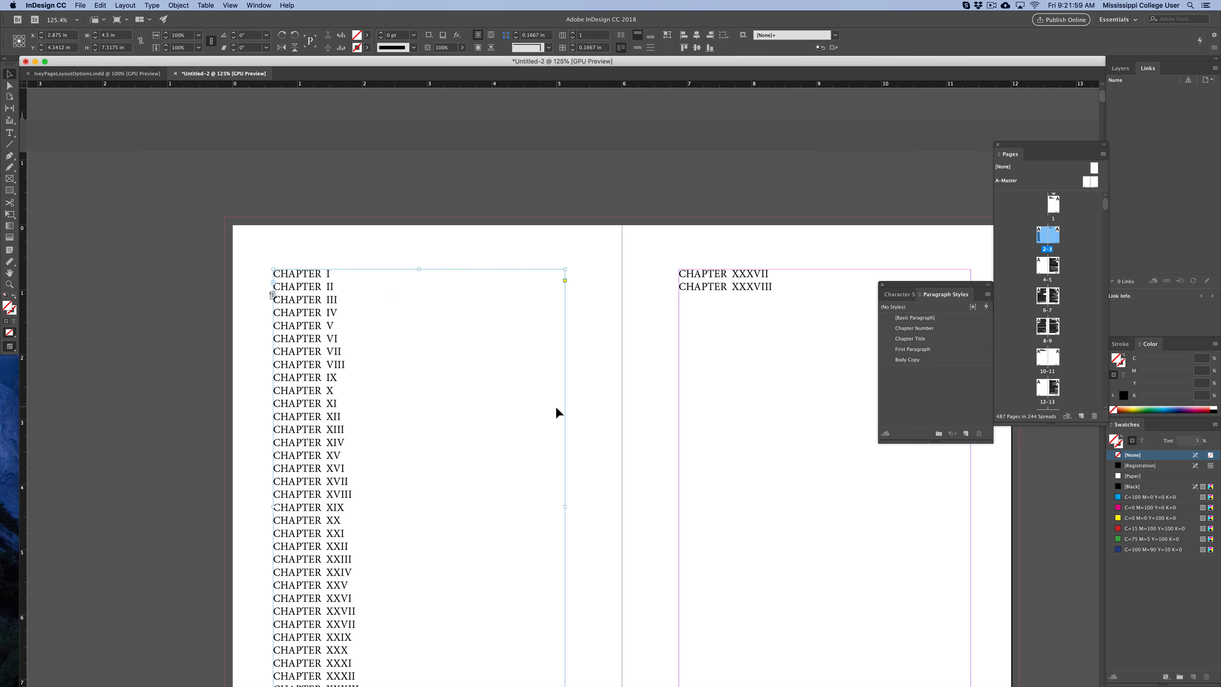
{"action": "left_click_drag", "start_coordinate": [588, 433], "coordinate": [529, 324]}
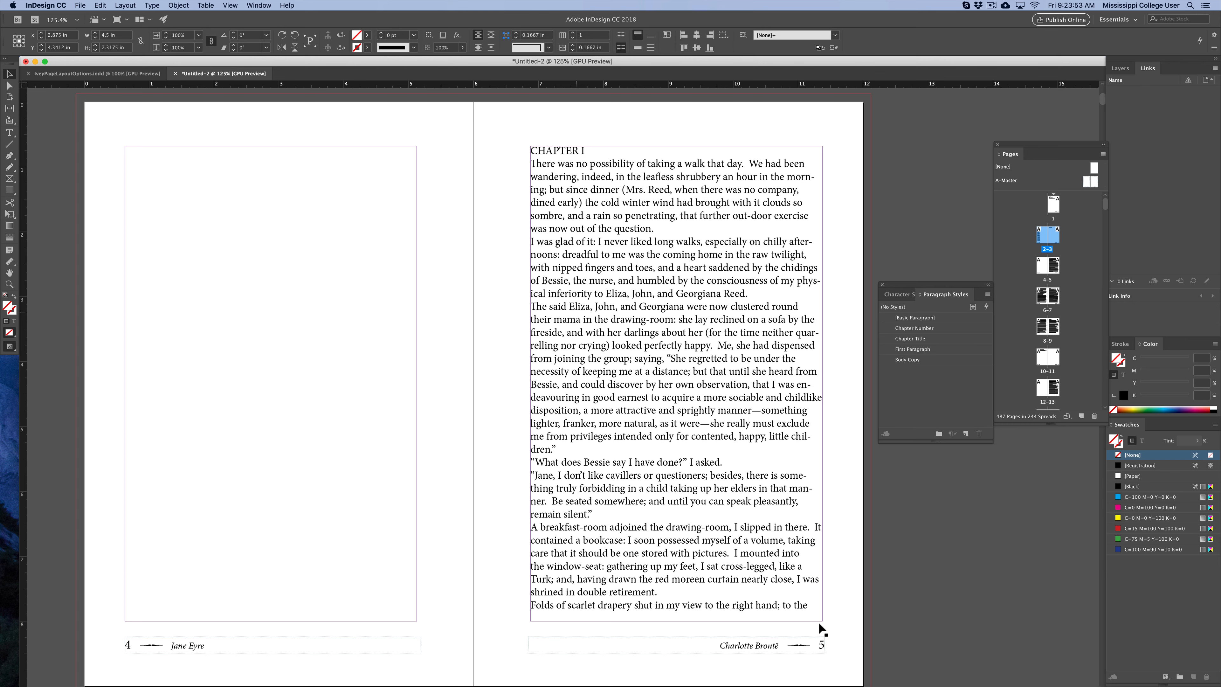
{"action": "left_click_drag", "start_coordinate": [691, 182], "coordinate": [584, 360]}
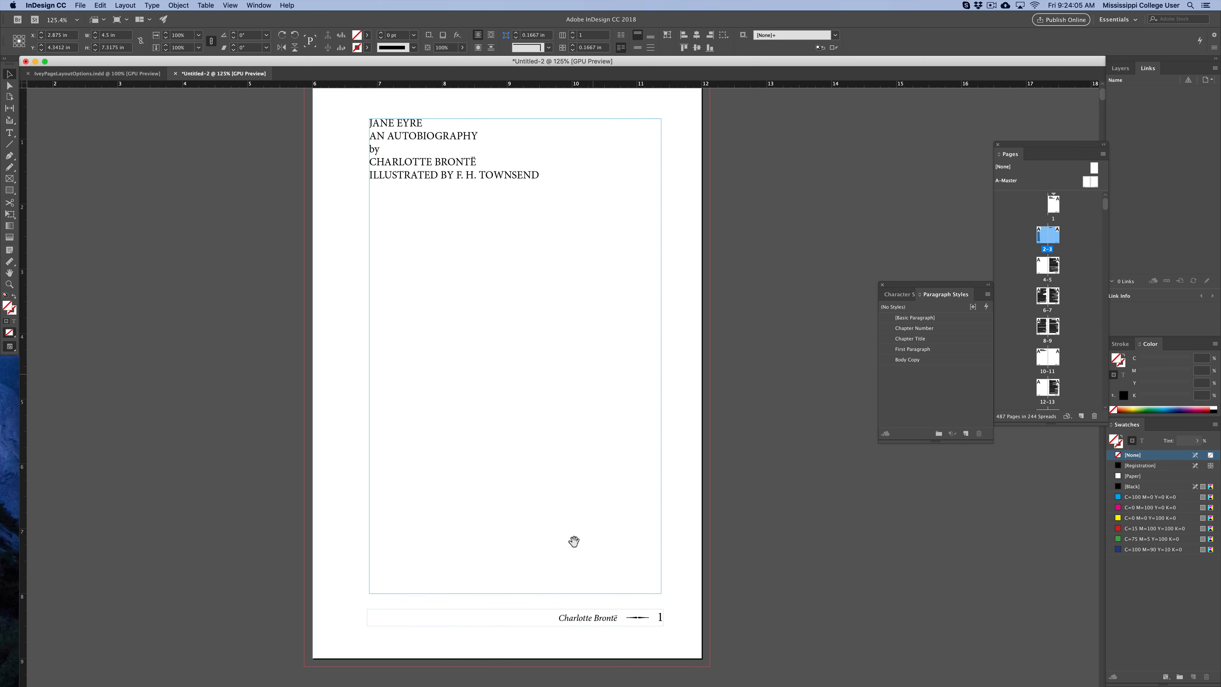
{"action": "scroll", "coordinate": [567, 539], "scroll_direction": "down", "scroll_amount": 20}
{"action": "scroll", "coordinate": [523, 273], "scroll_direction": "down", "scroll_amount": 10}
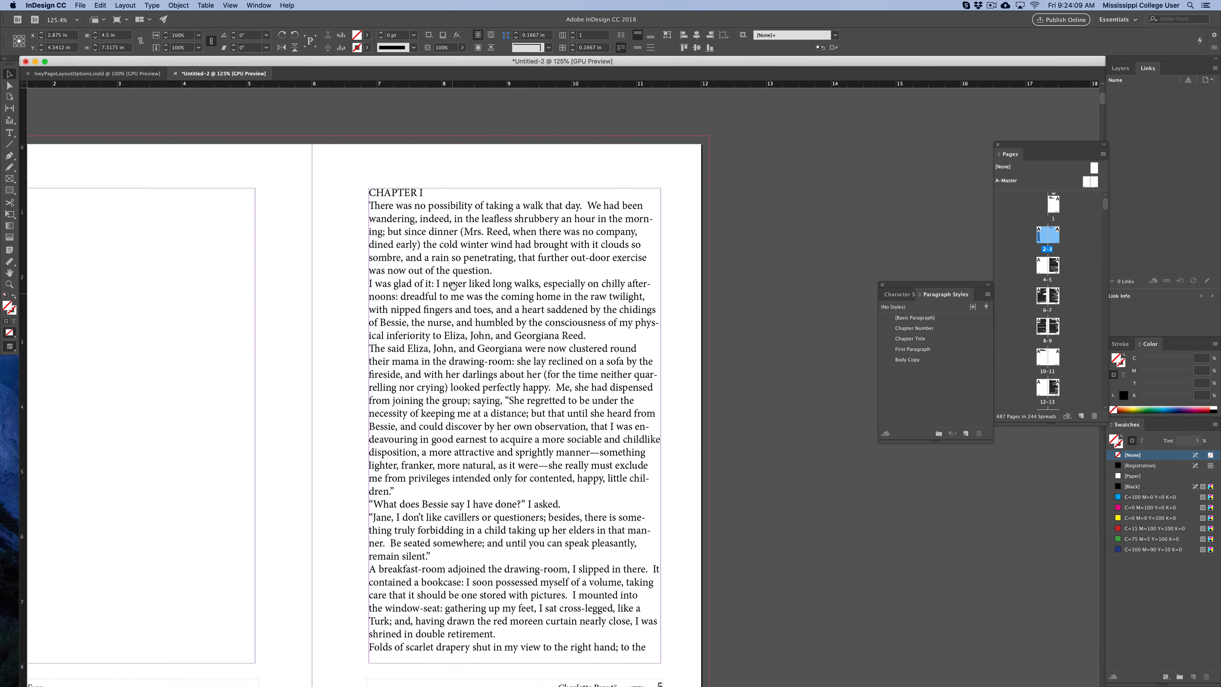
{"action": "scroll", "coordinate": [456, 237], "scroll_direction": "down", "scroll_amount": 3}
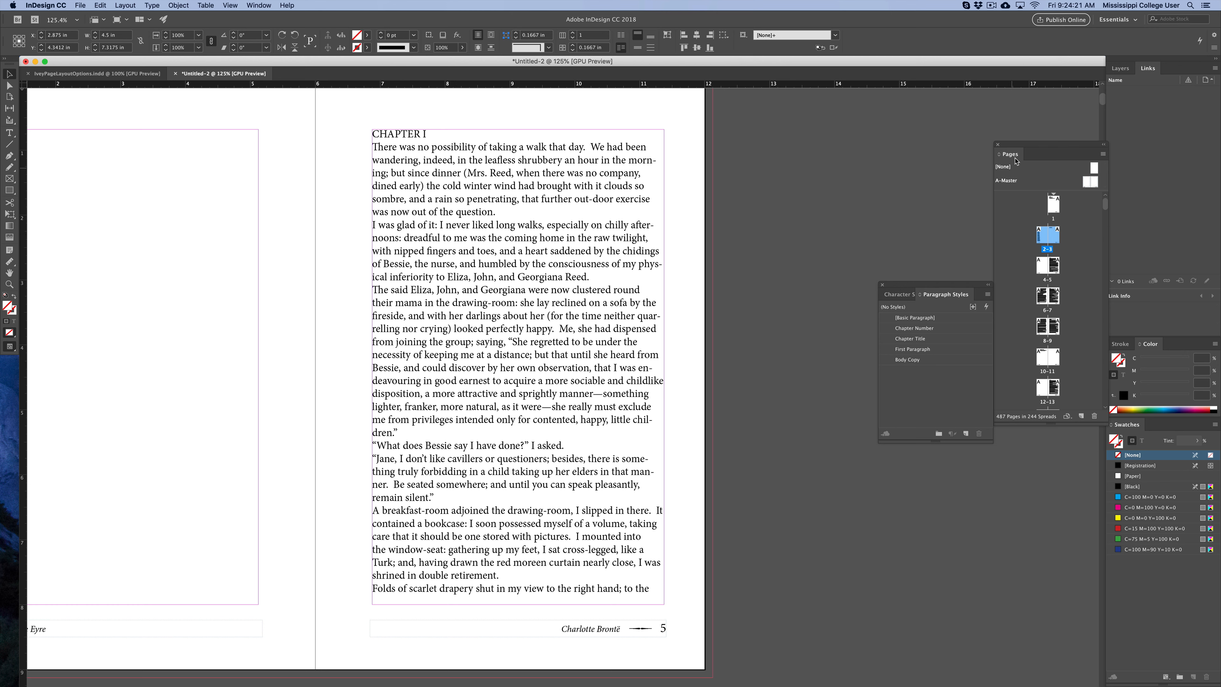
Select the CHAPTER I page in the Pages panel and turn off Allow Document Pages to Shuffle.
{"action": "left_click_drag", "start_coordinate": [1018, 148], "coordinate": [788, 150]}
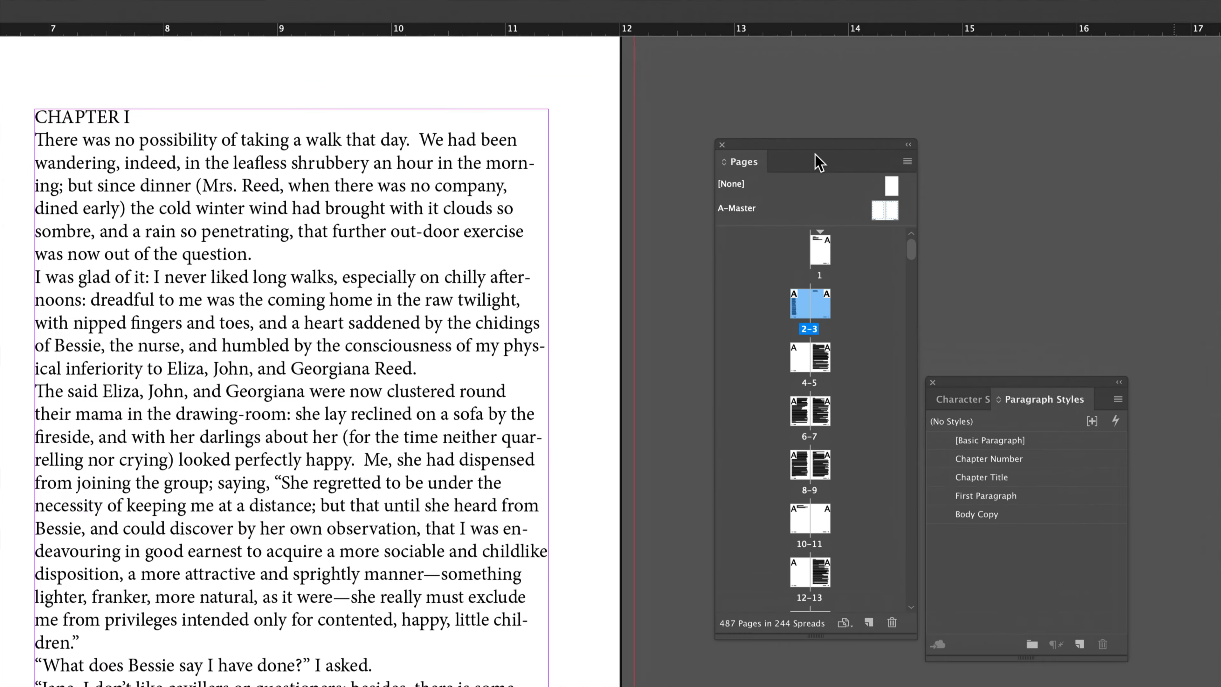
{"action": "left_click", "coordinate": [822, 366]}
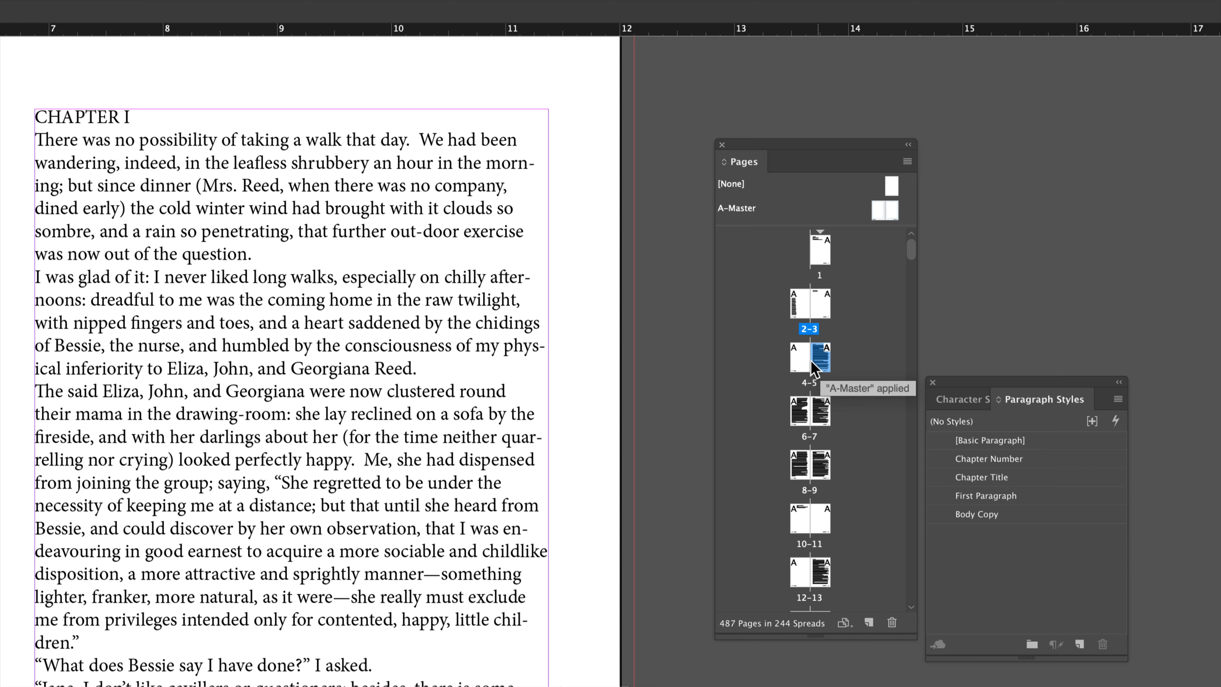
{"action": "left_click", "coordinate": [551, 395]}
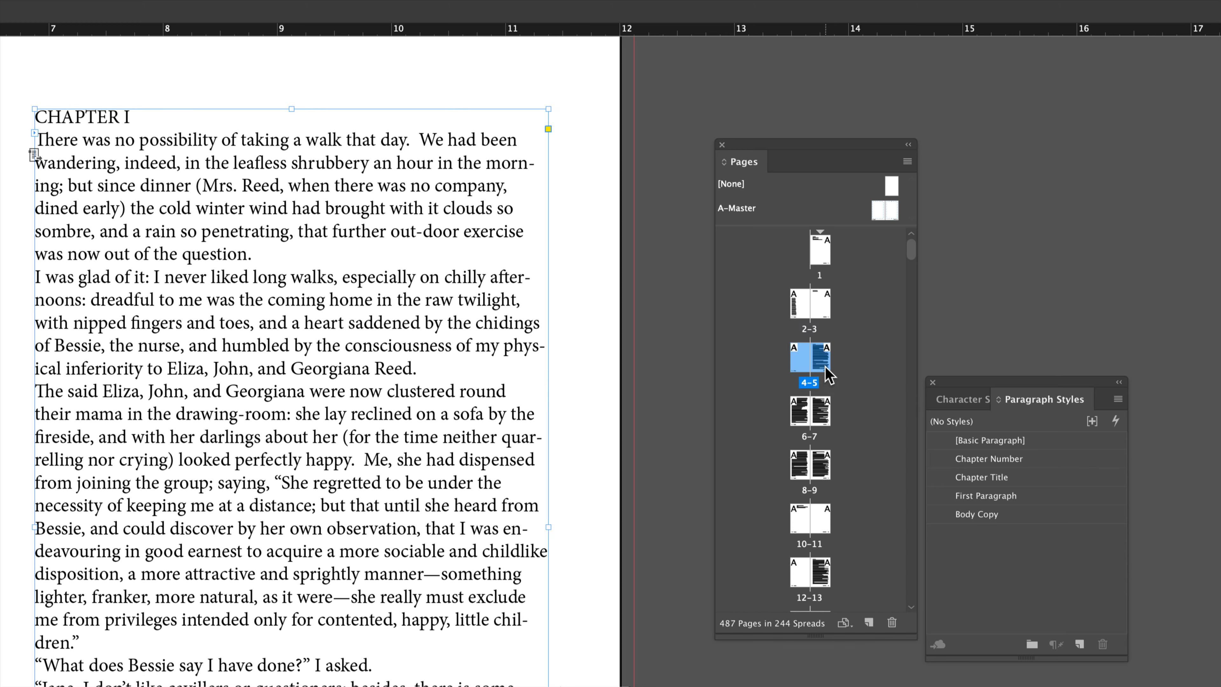
{"action": "left_click", "coordinate": [850, 372]}
{"action": "left_click", "coordinate": [827, 365]}
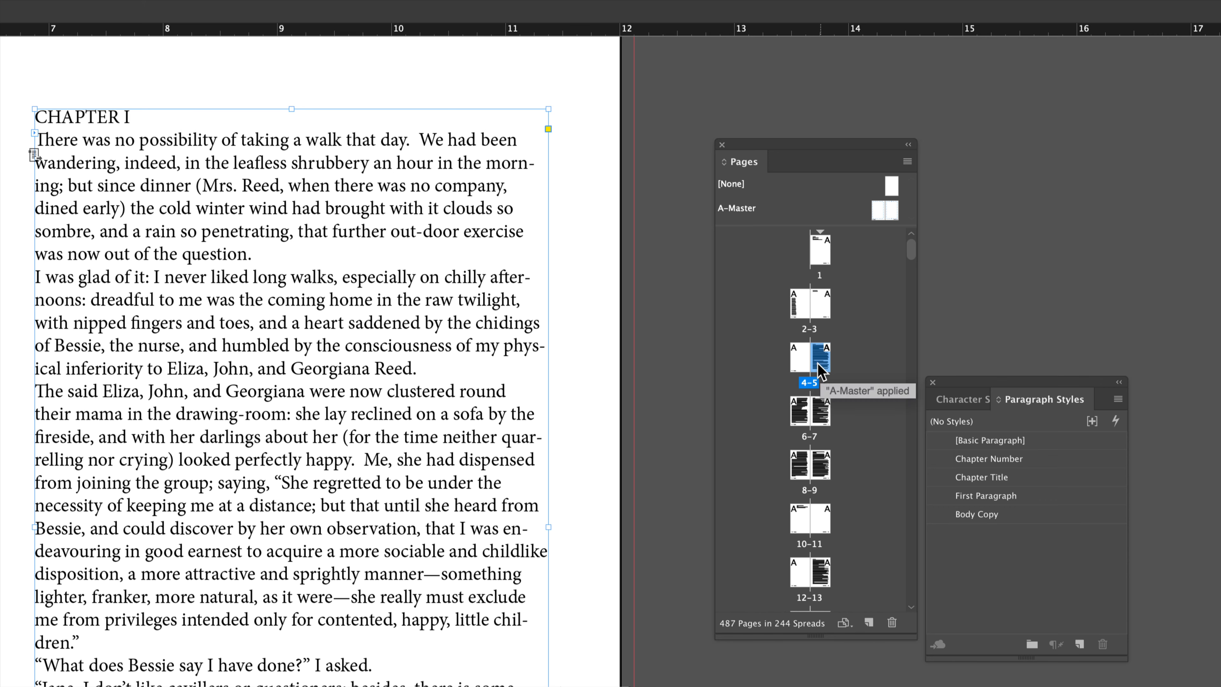
{"action": "left_click", "coordinate": [907, 162]}
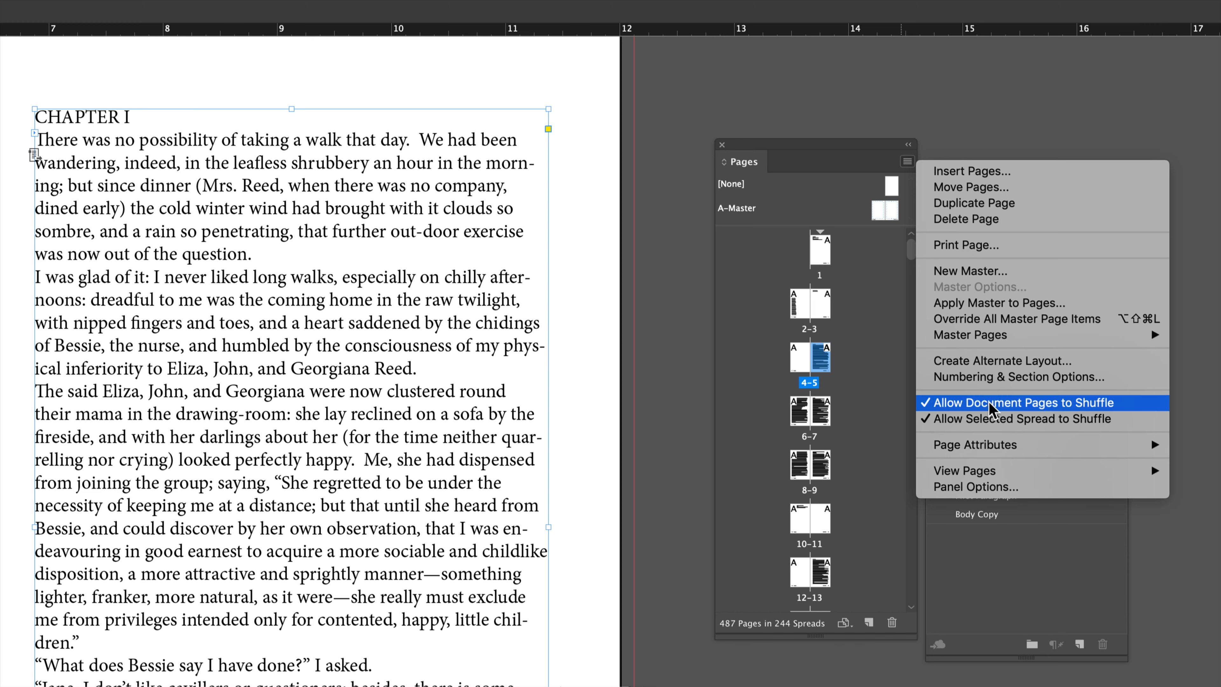
{"action": "left_click", "coordinate": [956, 404]}
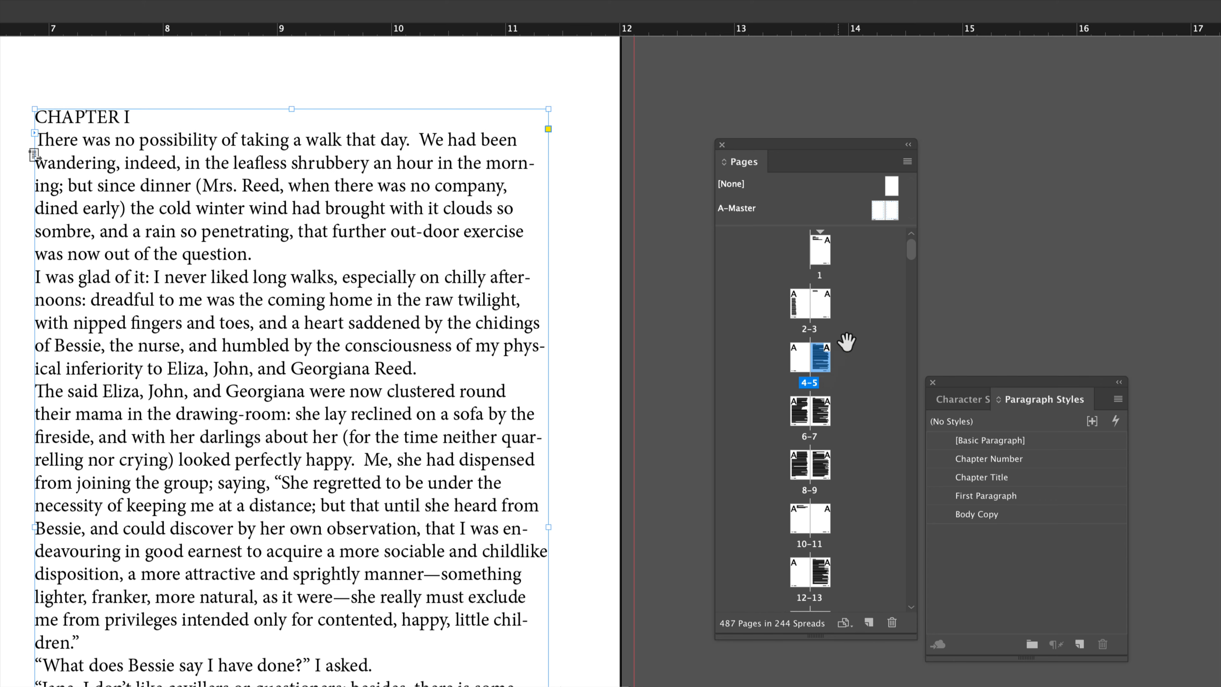
Start a new section on the CHAPTER I page with page numbering starting at 1.
{"action": "left_click", "coordinate": [907, 162]}
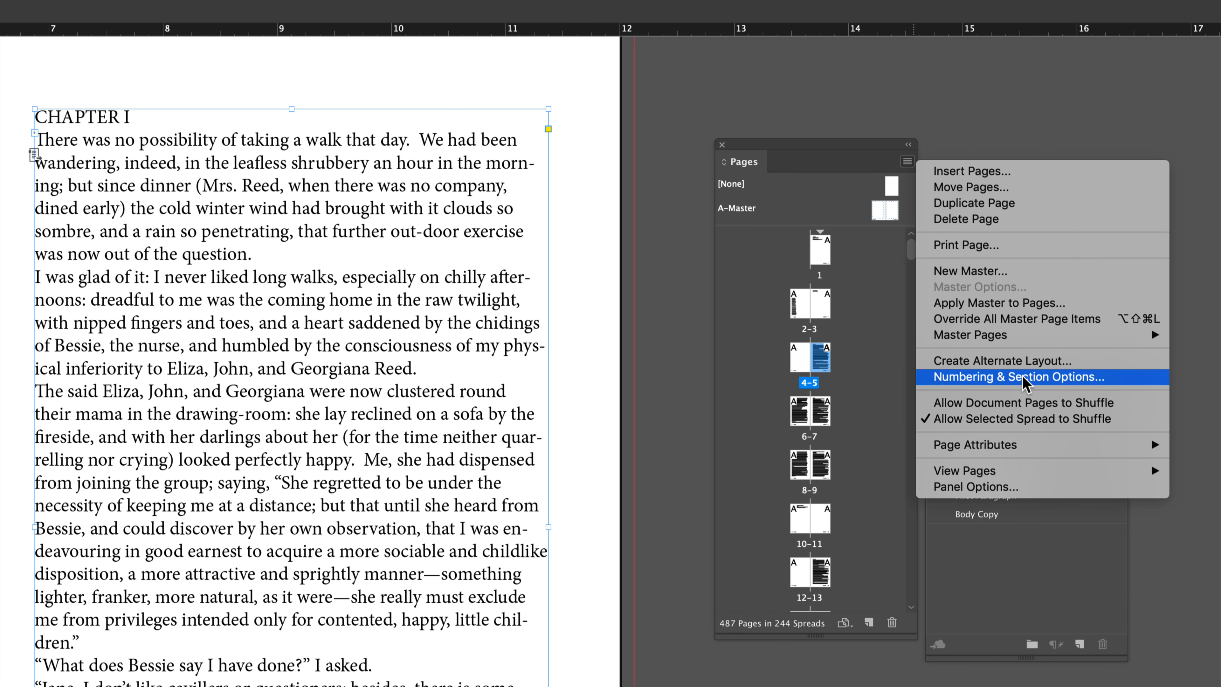
{"action": "left_click", "coordinate": [1039, 380]}
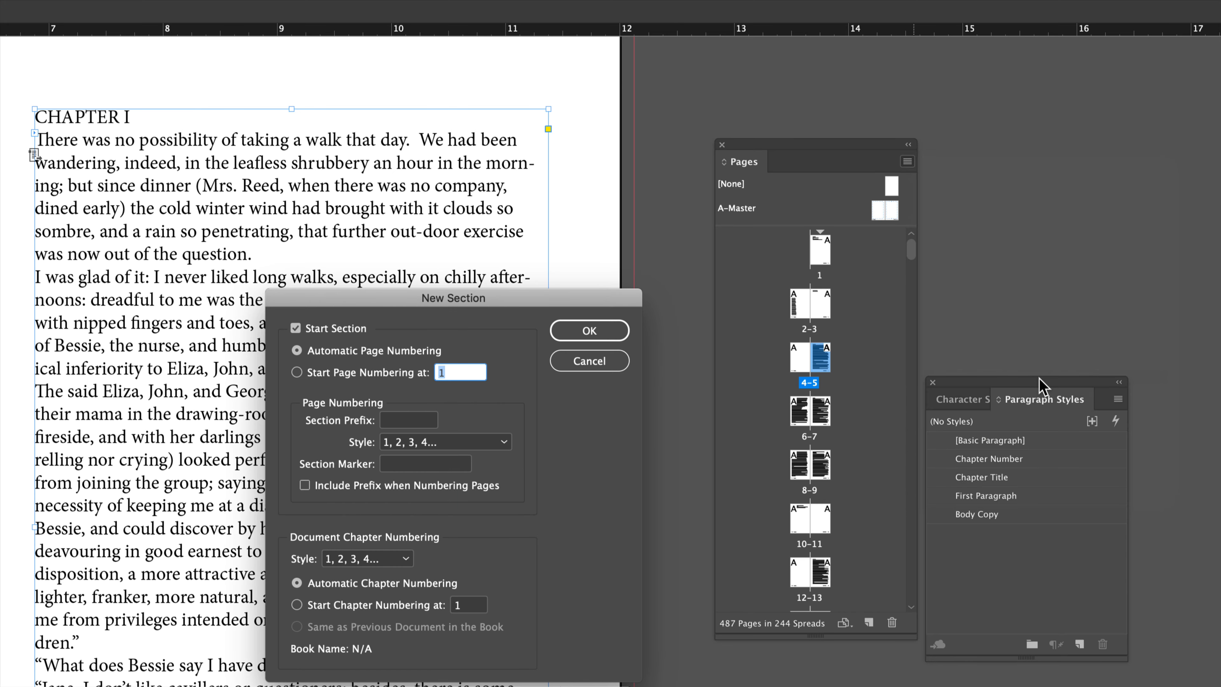
{"action": "left_click_drag", "start_coordinate": [567, 319], "coordinate": [915, 186]}
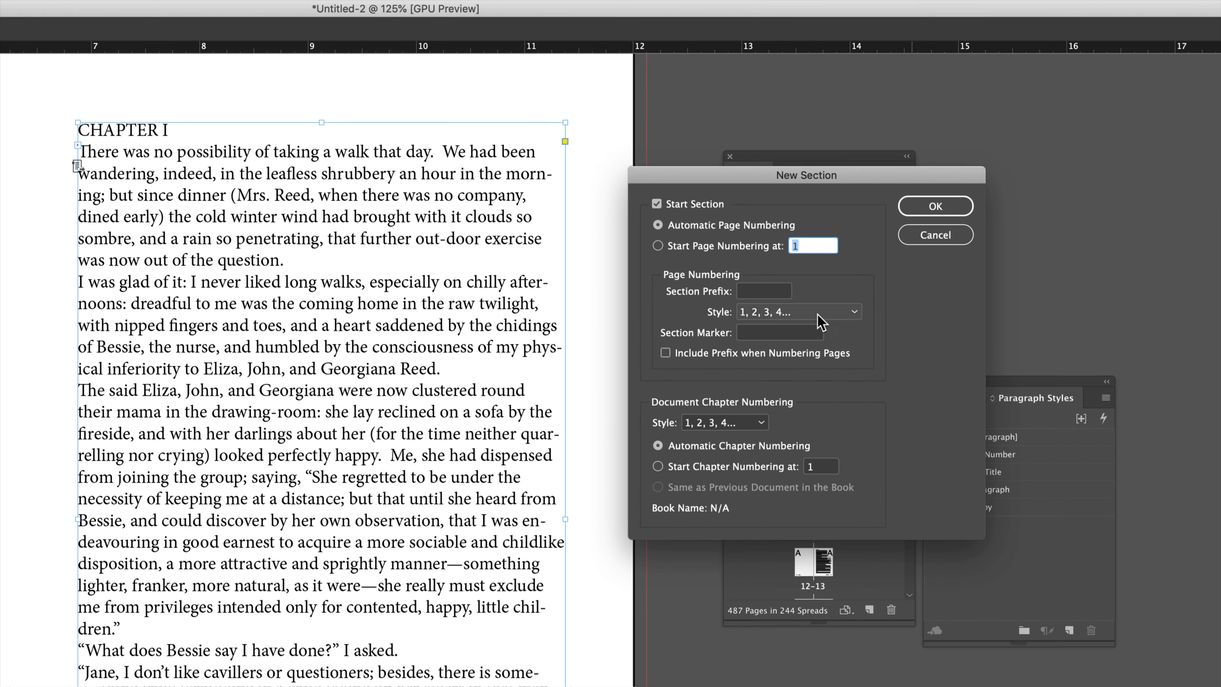
{"action": "left_click", "coordinate": [697, 248]}
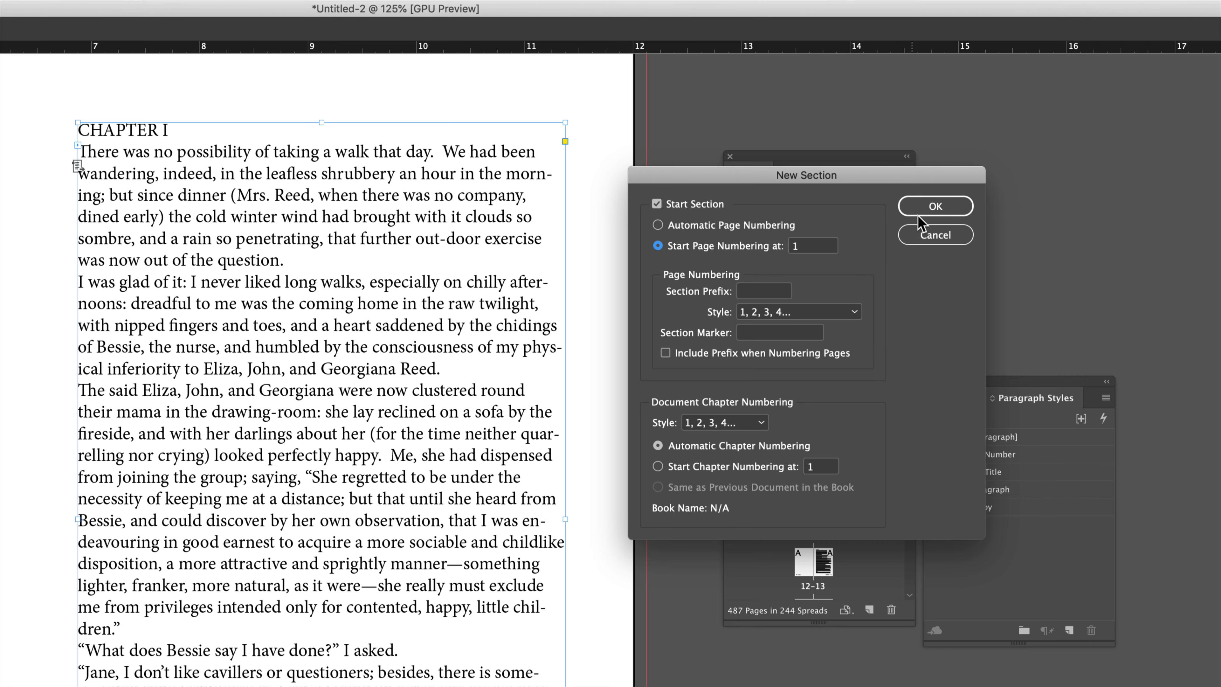
{"action": "left_click", "coordinate": [930, 212]}
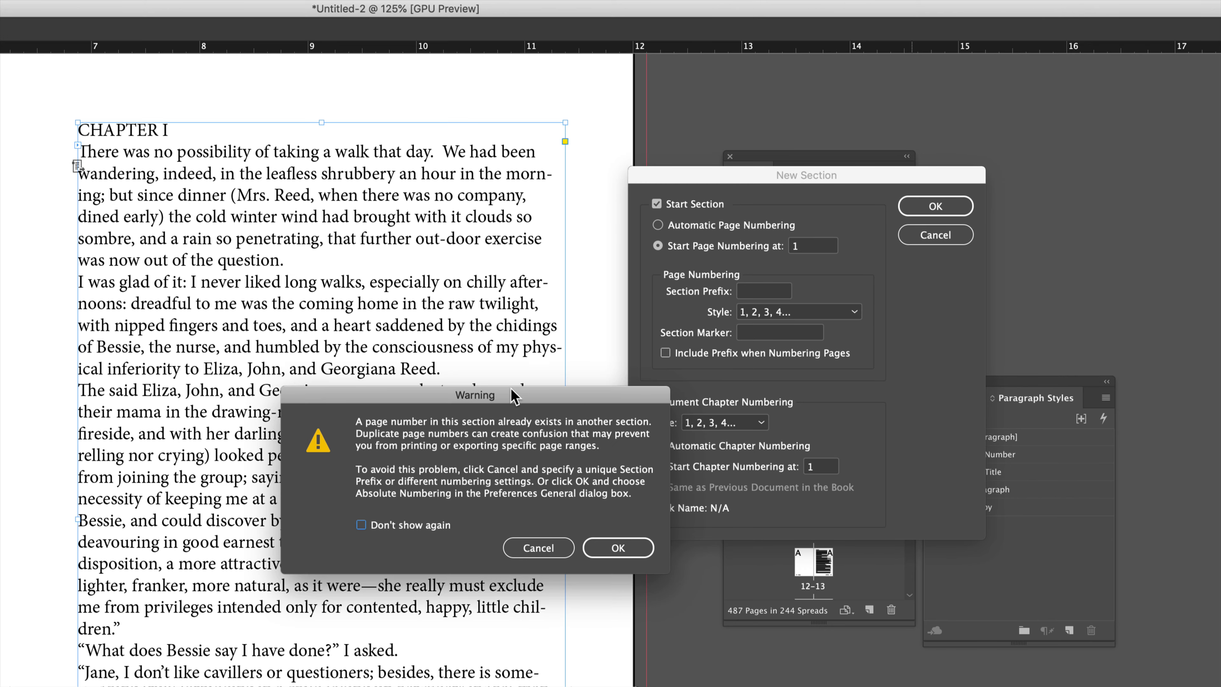
{"action": "left_click_drag", "start_coordinate": [513, 390], "coordinate": [640, 274]}
{"action": "left_click", "coordinate": [767, 427]}
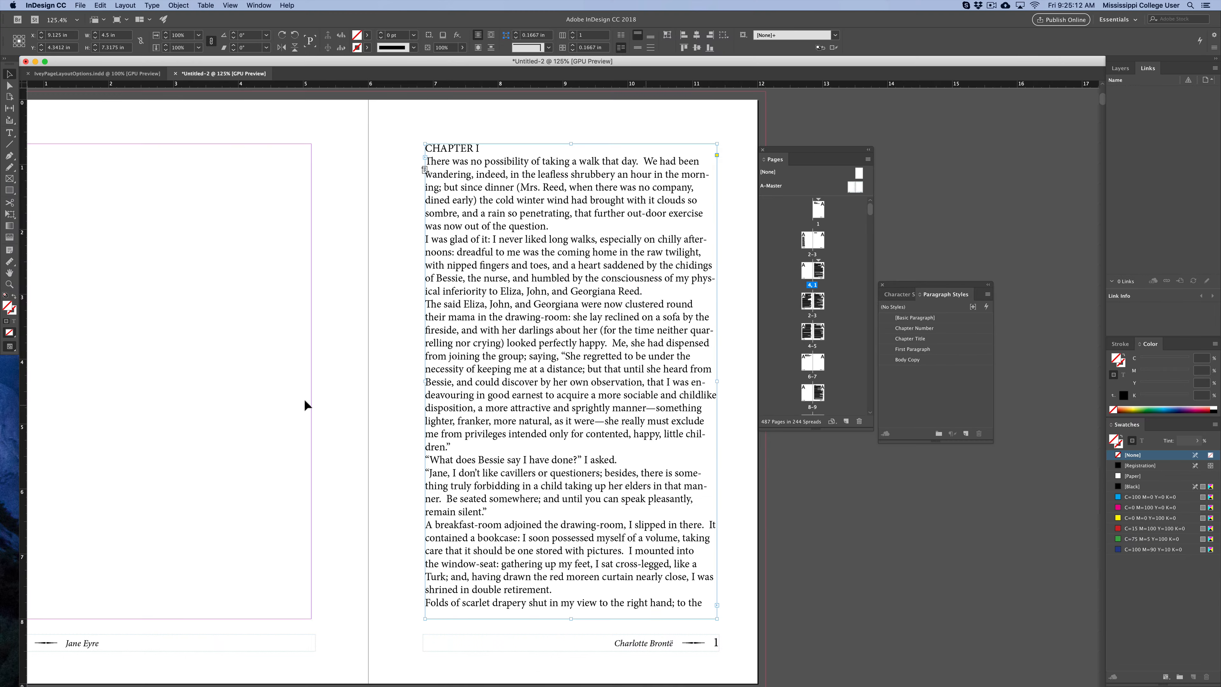
Delete the running footer frame from the title page.
{"action": "left_click", "coordinate": [326, 374]}
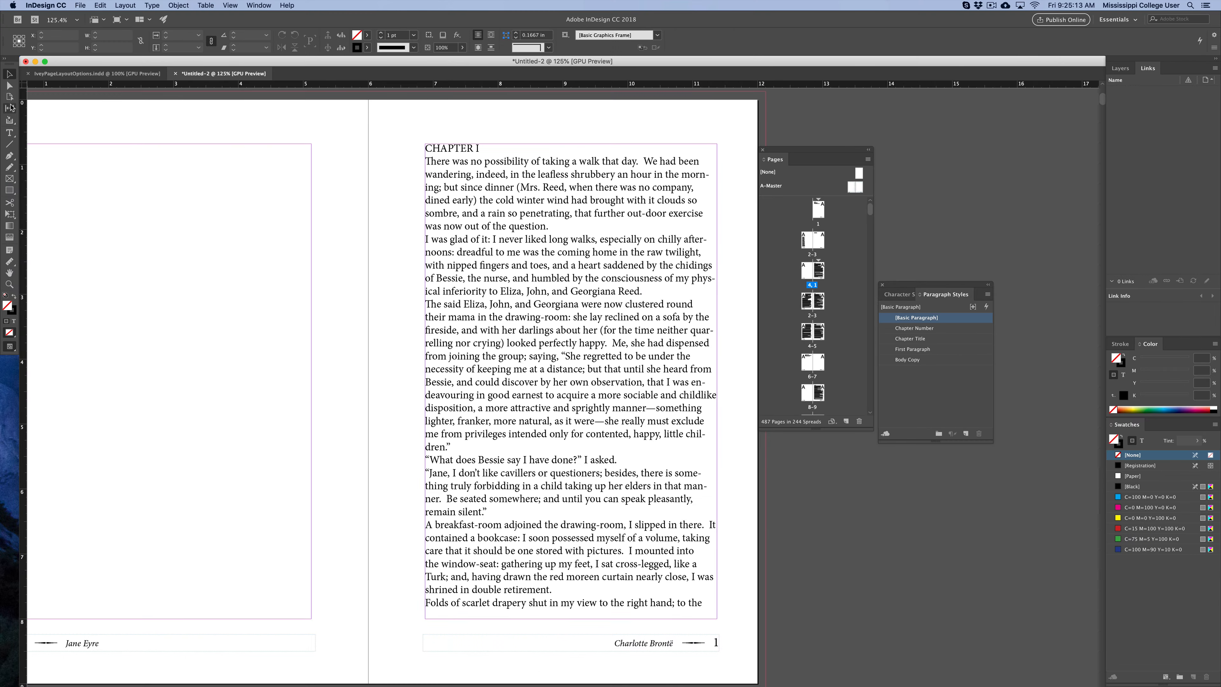
{"action": "left_click_drag", "start_coordinate": [389, 181], "coordinate": [332, 473]}
{"action": "left_click_drag", "start_coordinate": [365, 240], "coordinate": [365, 433]}
{"action": "left_click_drag", "start_coordinate": [403, 149], "coordinate": [416, 535]}
{"action": "left_click_drag", "start_coordinate": [460, 307], "coordinate": [461, 624]}
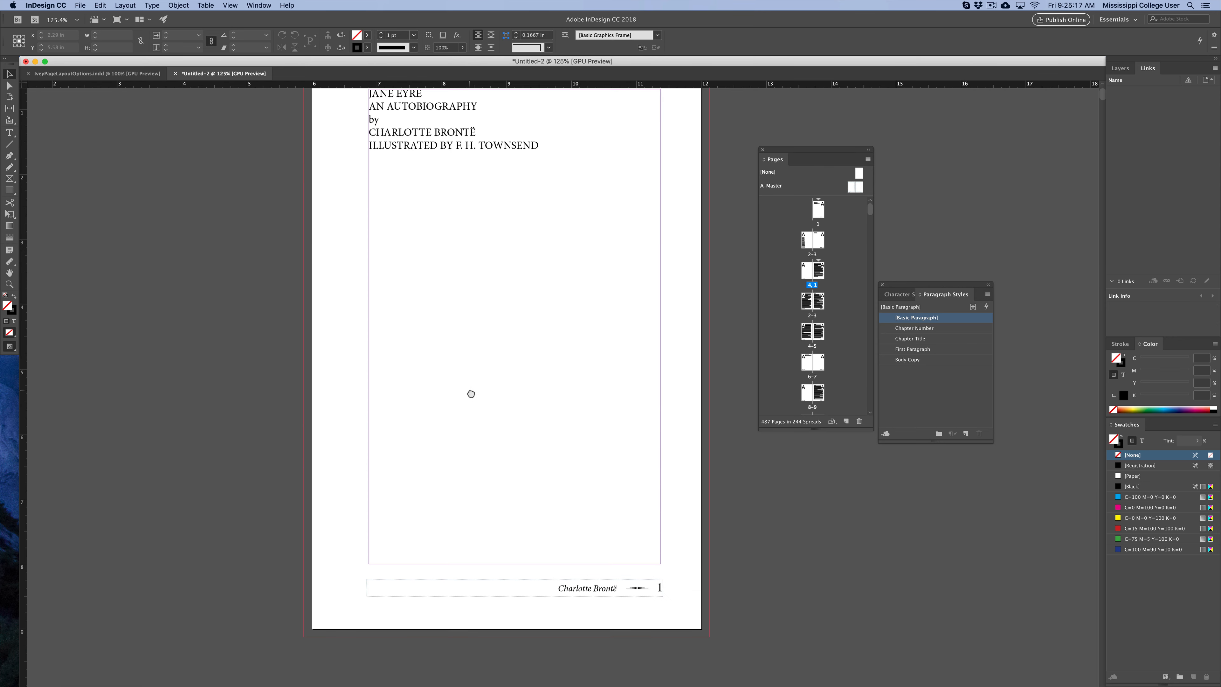
{"action": "left_click_drag", "start_coordinate": [471, 393], "coordinate": [471, 466]}
{"action": "scroll", "coordinate": [538, 432], "scroll_direction": "down", "scroll_amount": 2}
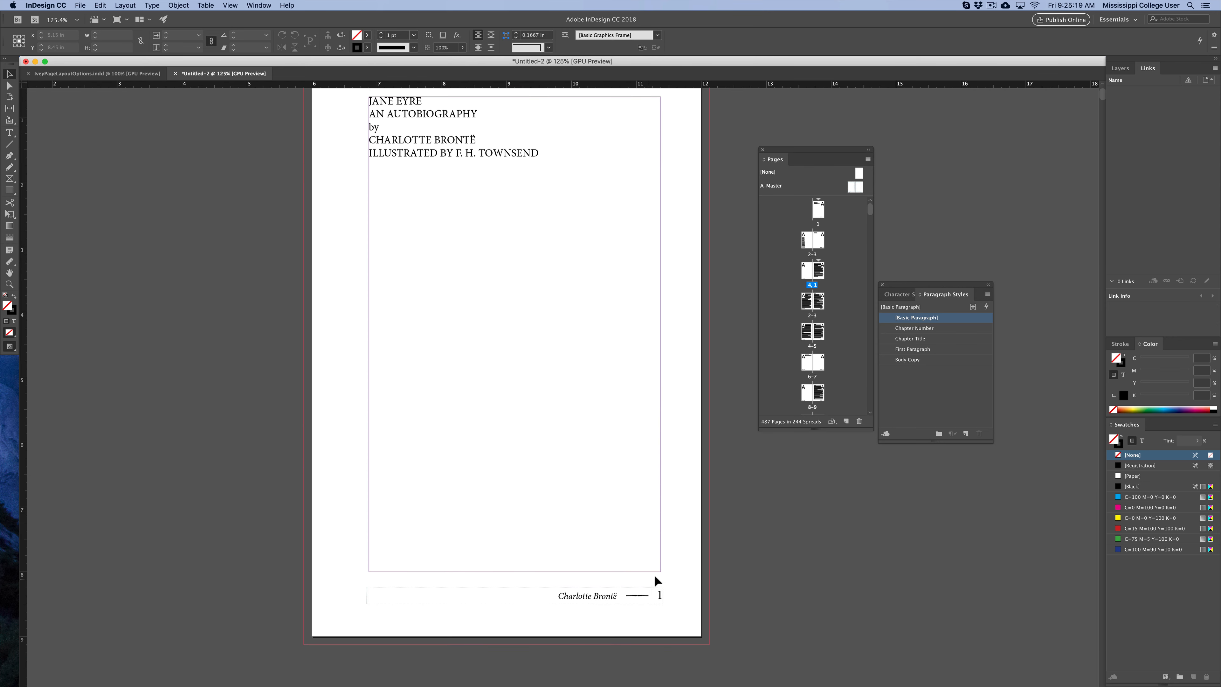
{"action": "left_click", "coordinate": [648, 588]}
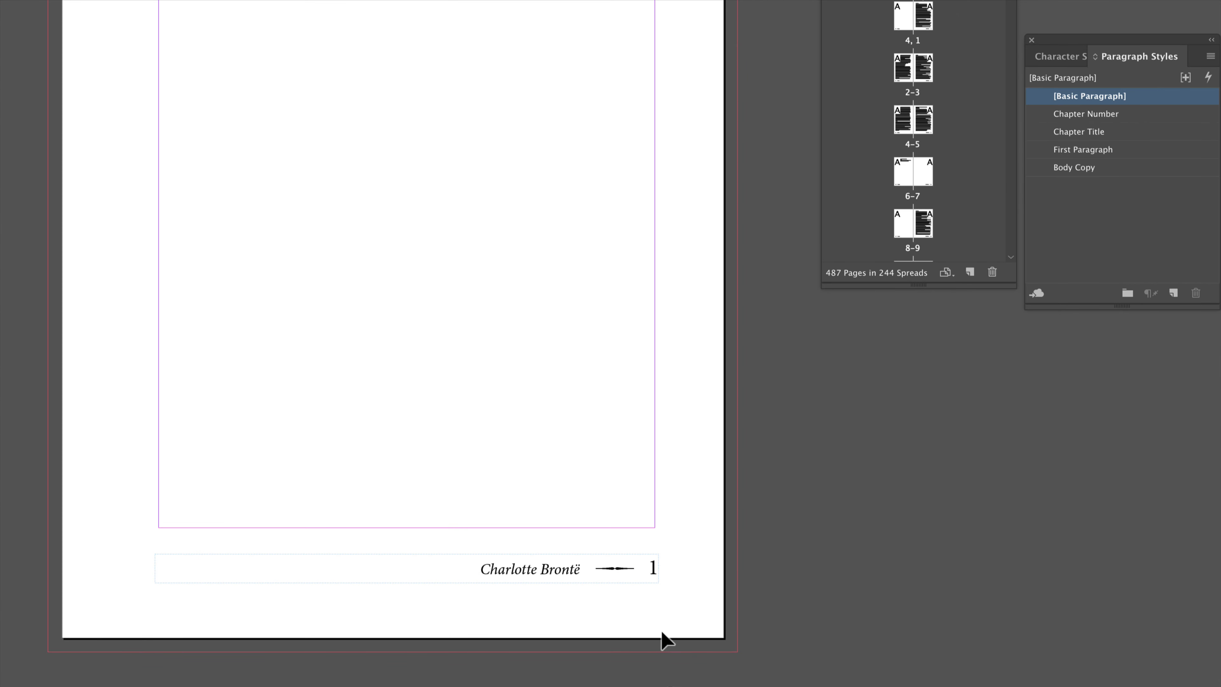
{"action": "left_click", "coordinate": [455, 564]}
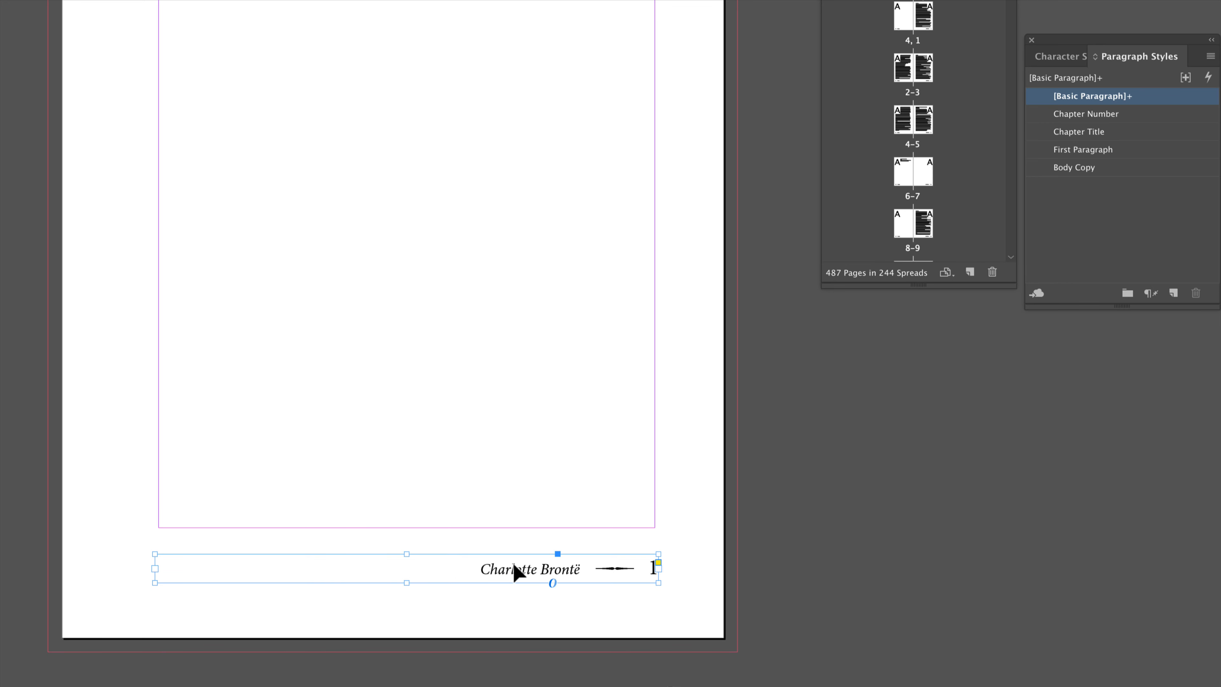
{"action": "key", "text": "Delete"}
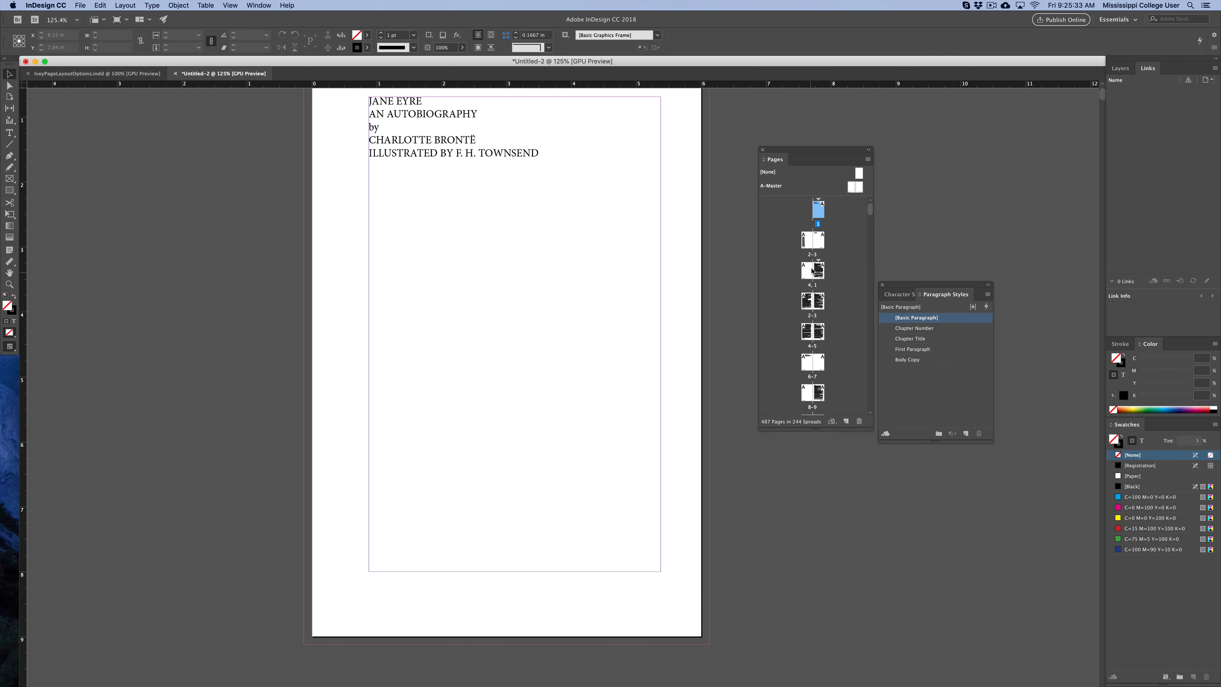
Set the title page's section page numbering style to lowercase roman numerals (i, ii, iii, iv...).
{"action": "scroll", "coordinate": [646, 346], "scroll_direction": "down", "scroll_amount": 10}
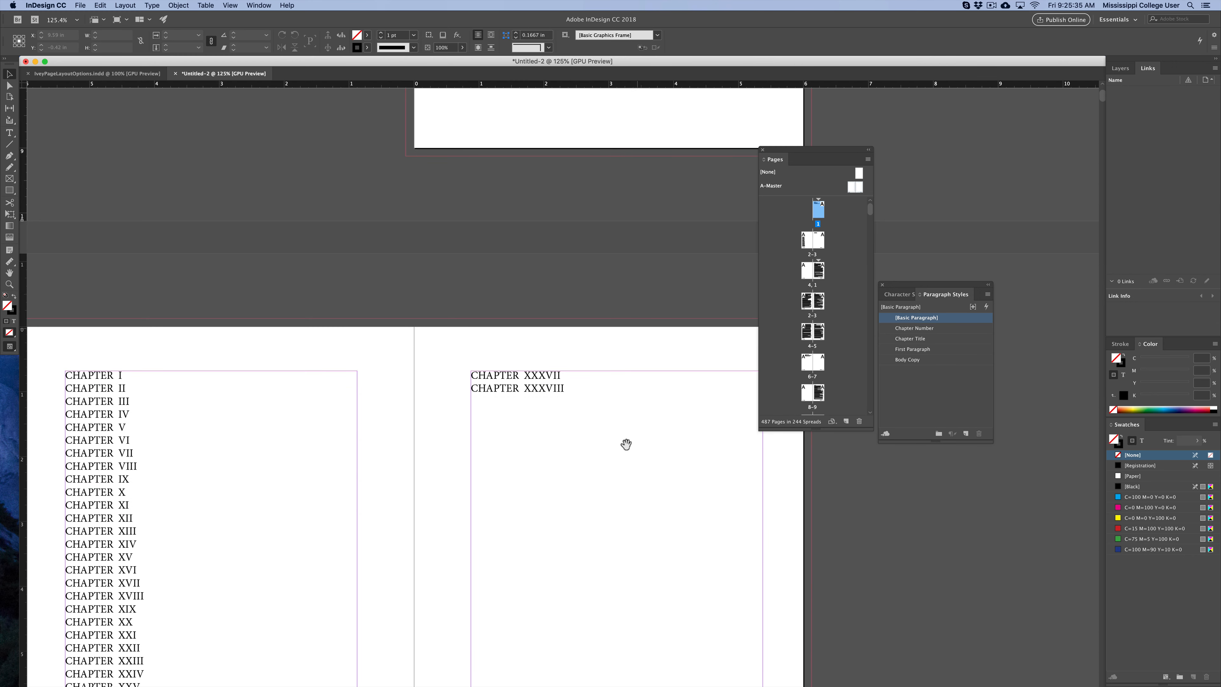
{"action": "scroll", "coordinate": [649, 349], "scroll_direction": "down", "scroll_amount": 3}
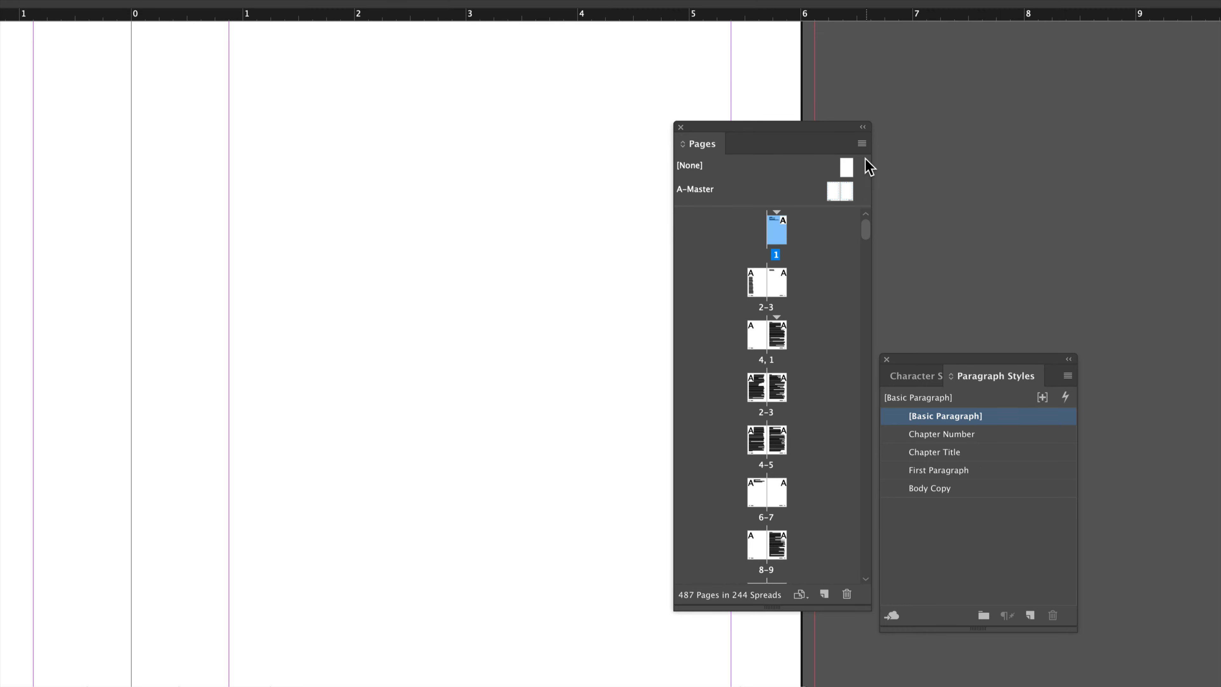
{"action": "left_click", "coordinate": [861, 144]}
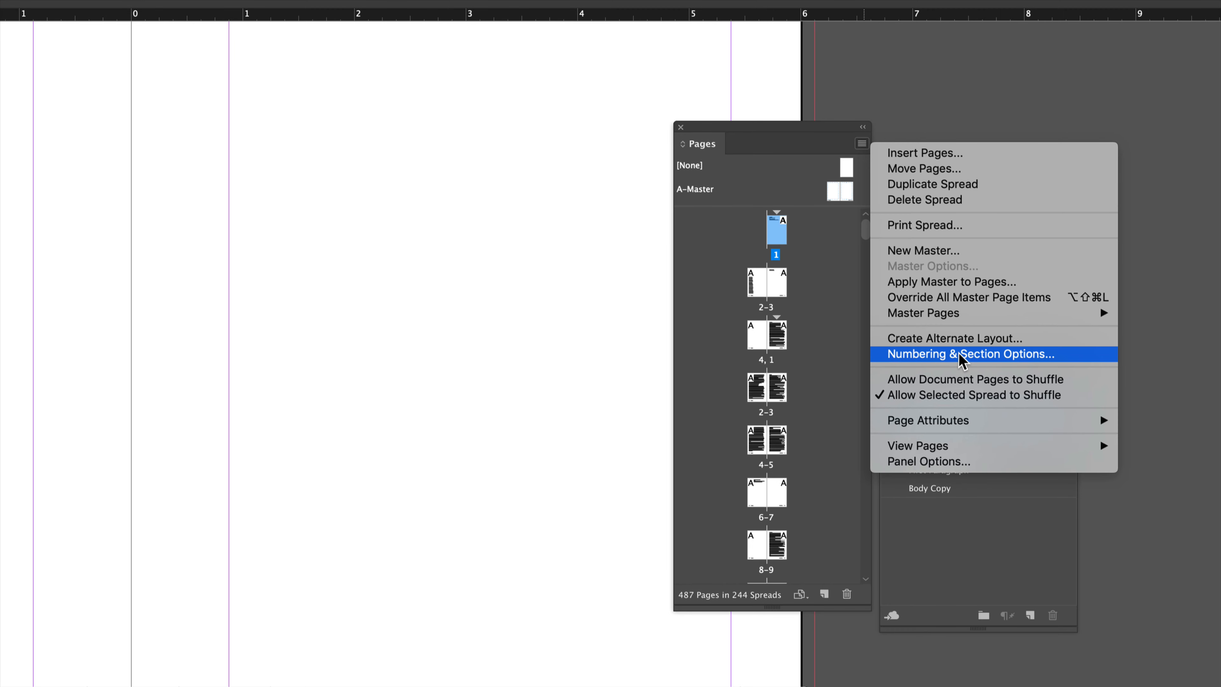
{"action": "left_click", "coordinate": [984, 354]}
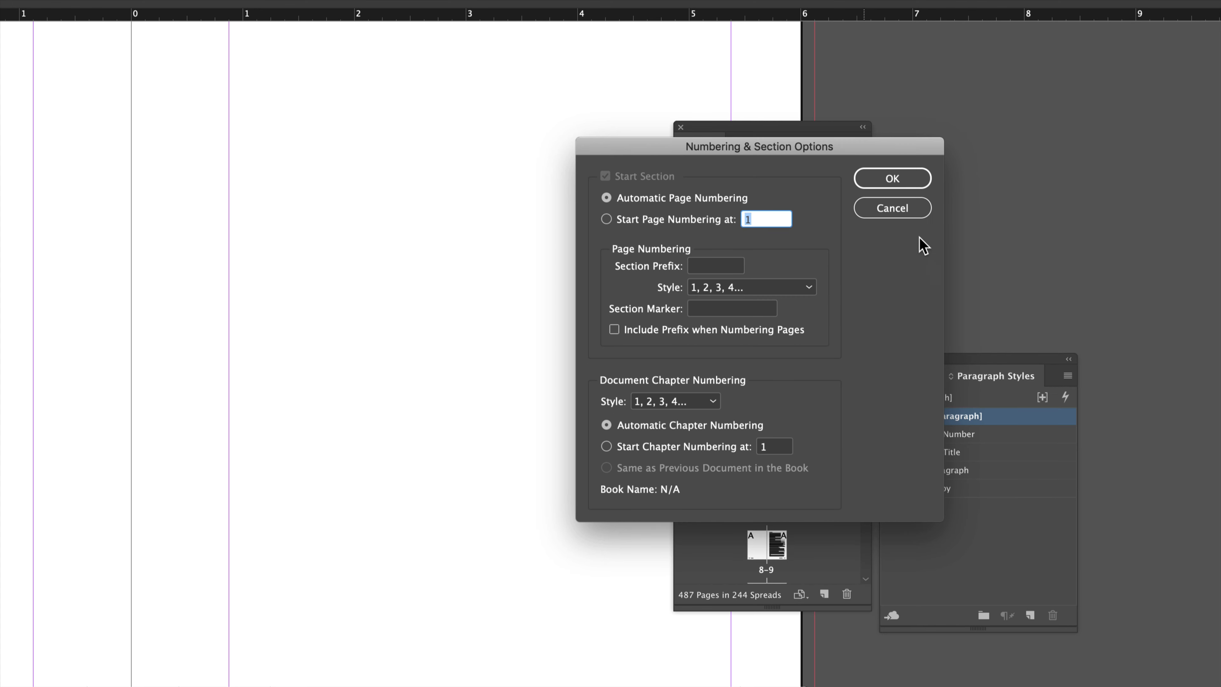
{"action": "left_click_drag", "start_coordinate": [877, 158], "coordinate": [613, 162]}
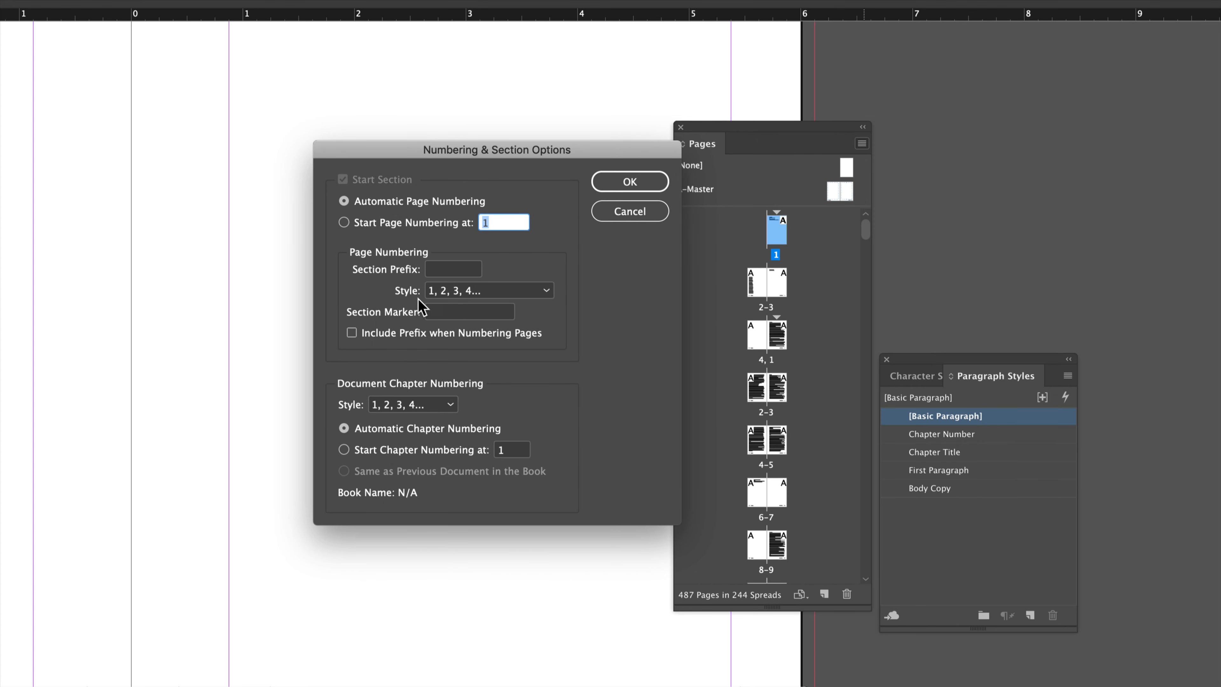
{"action": "left_click", "coordinate": [454, 291]}
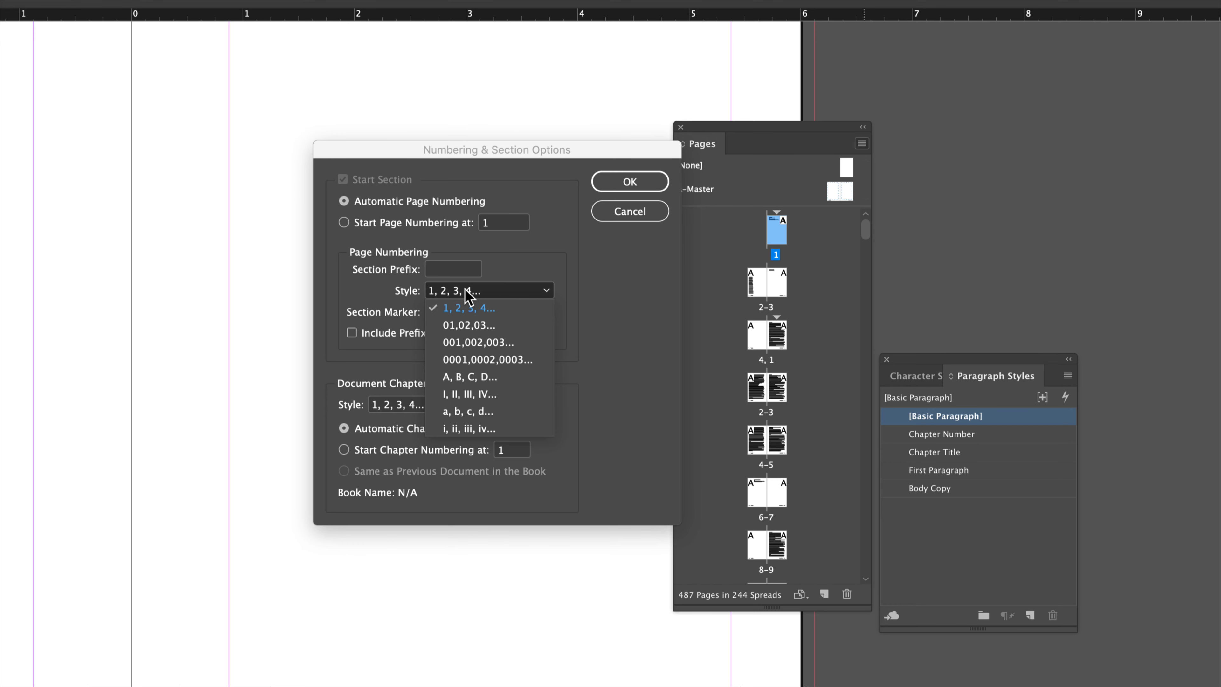
{"action": "left_click", "coordinate": [462, 439]}
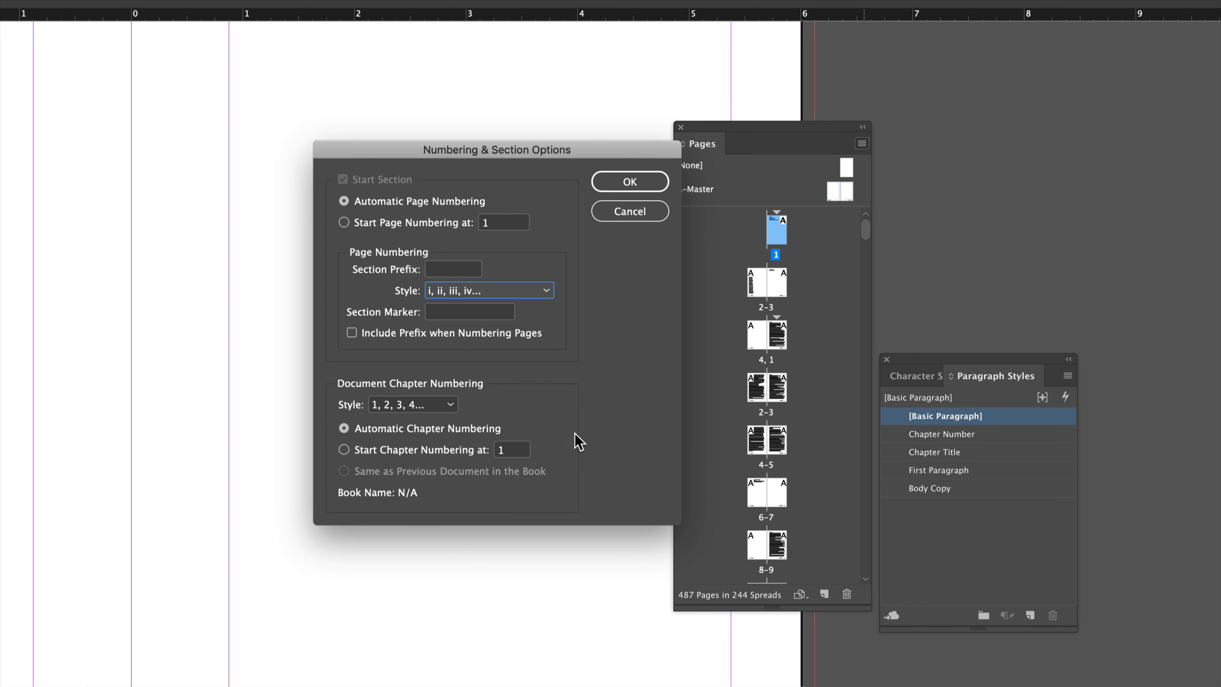
{"action": "left_click", "coordinate": [630, 184]}
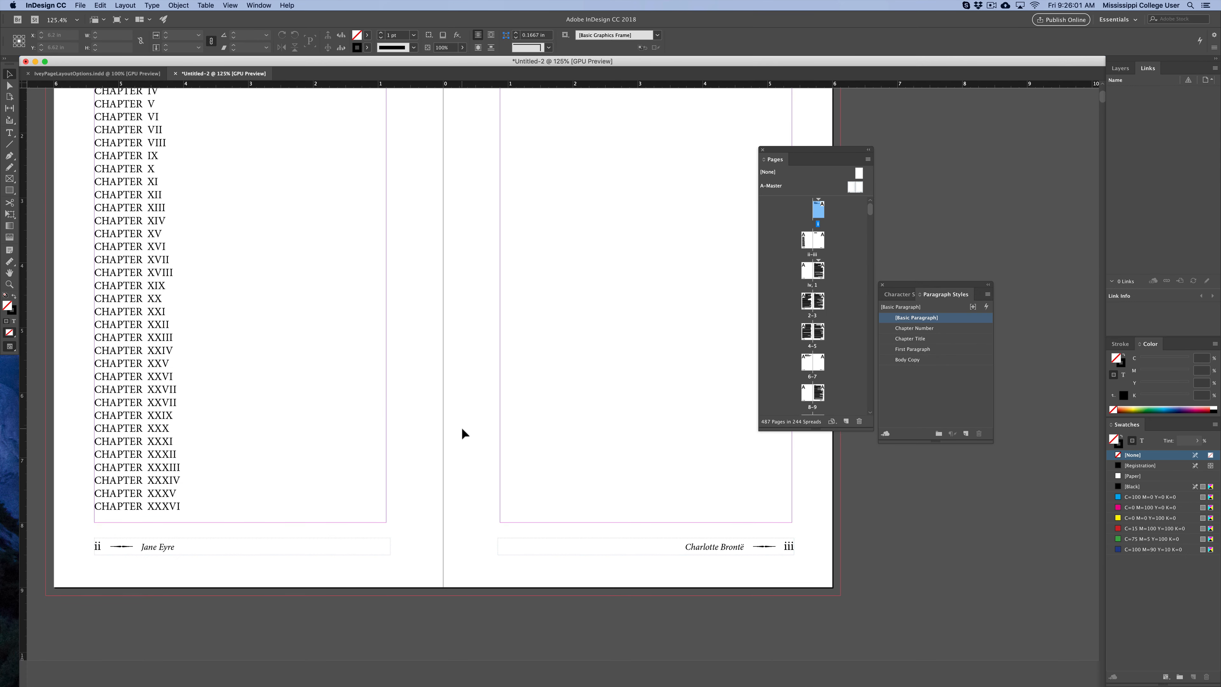
Turn Allow Document Pages to Shuffle back on for the document.
{"action": "left_click", "coordinate": [471, 566]}
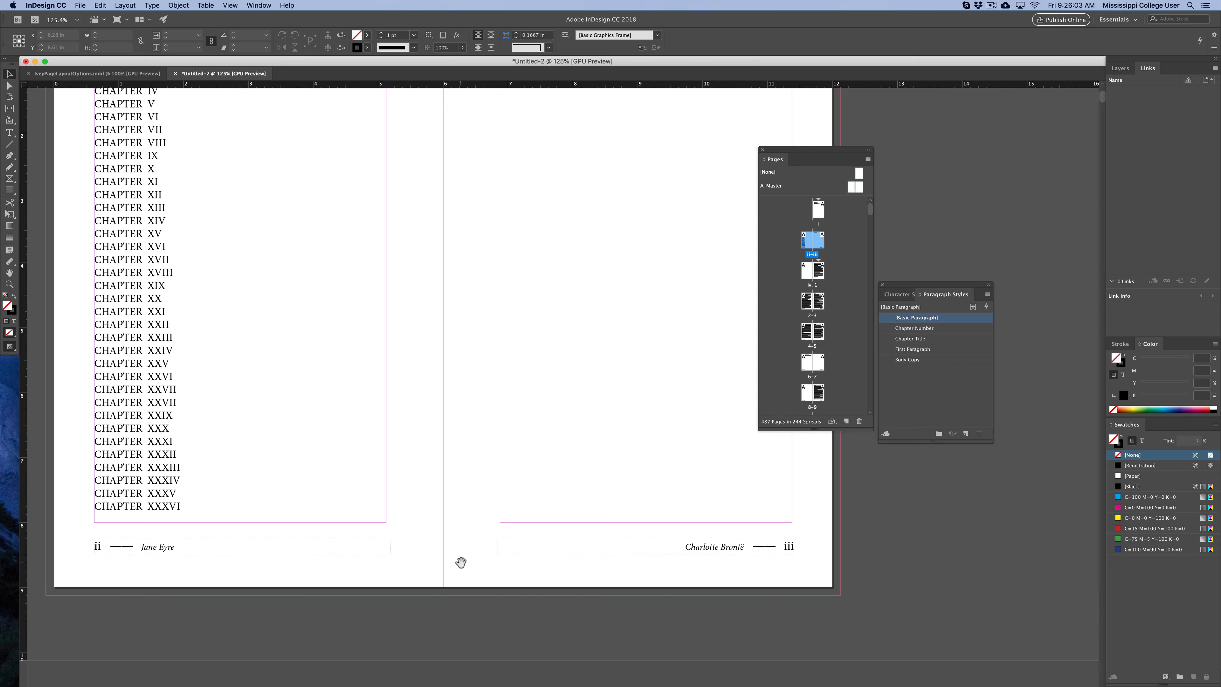
{"action": "left_click_drag", "start_coordinate": [461, 562], "coordinate": [458, 426]}
{"action": "left_click_drag", "start_coordinate": [556, 540], "coordinate": [431, 471]}
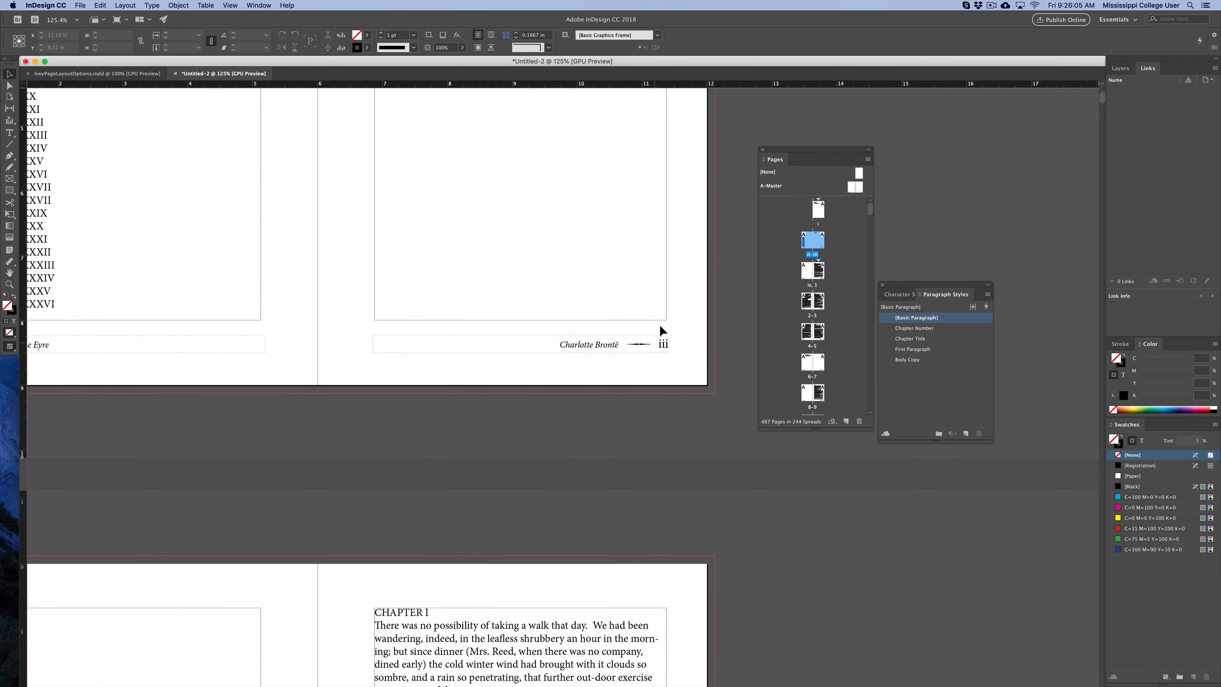
{"action": "scroll", "coordinate": [531, 516], "scroll_direction": "down", "scroll_amount": 10}
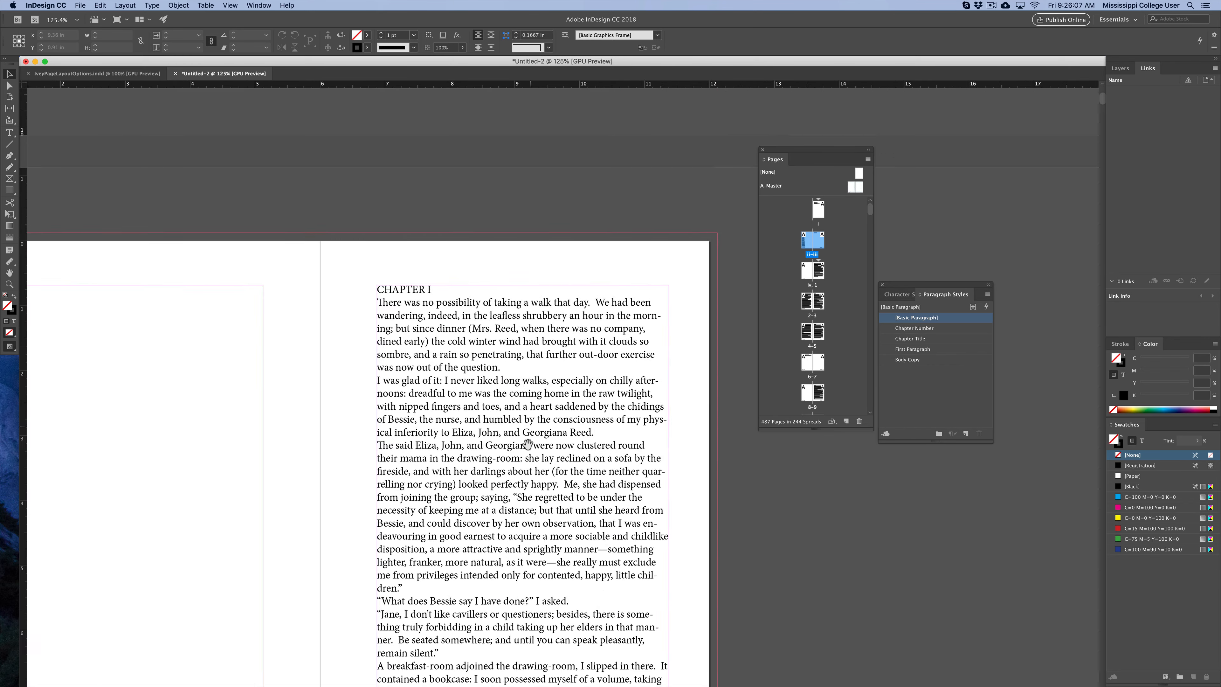
{"action": "scroll", "coordinate": [552, 459], "scroll_direction": "left", "scroll_amount": 5}
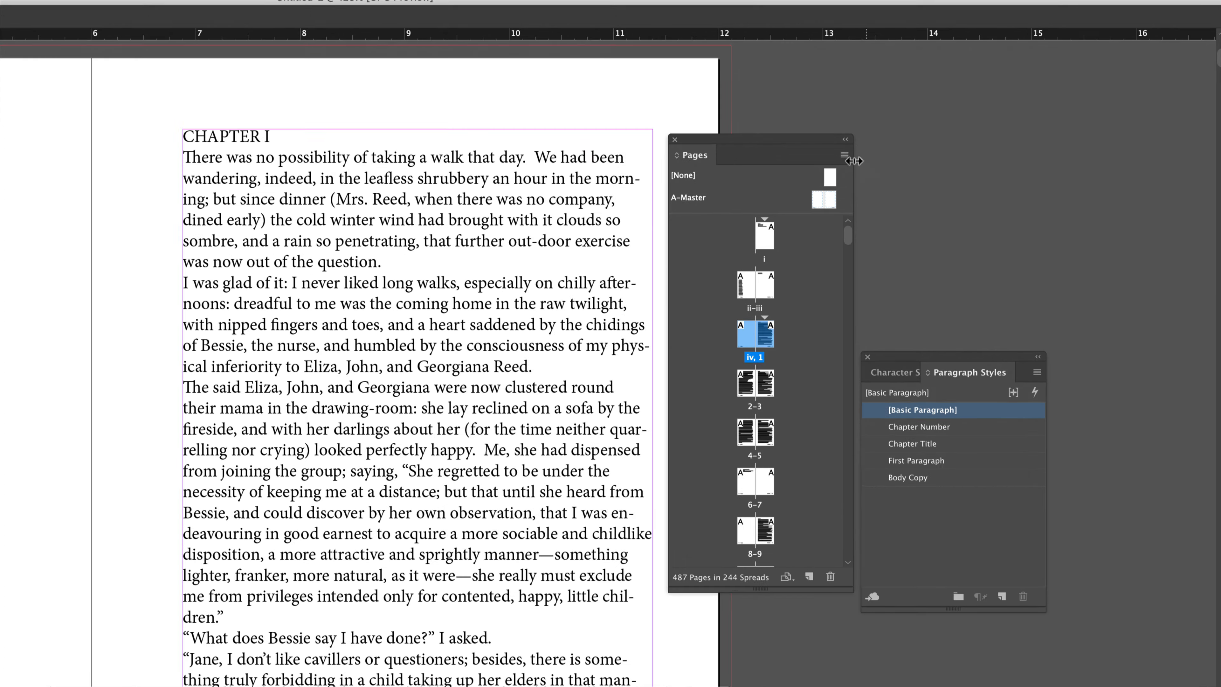
{"action": "left_click", "coordinate": [867, 159]}
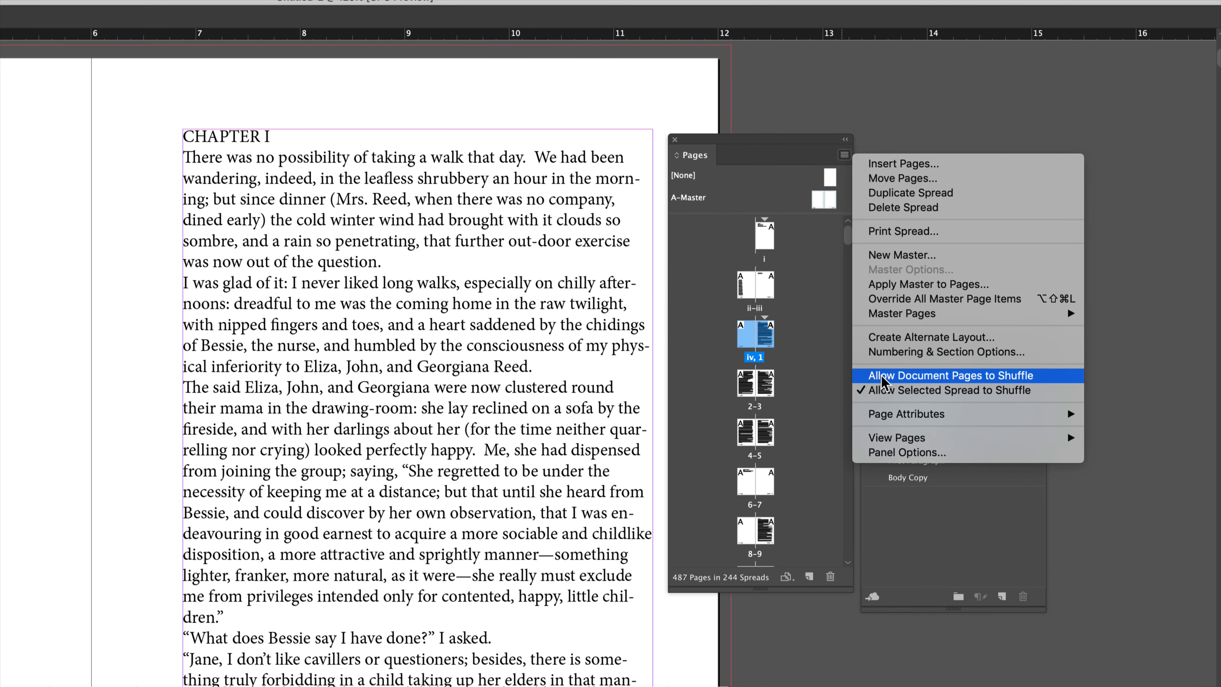
{"action": "left_click", "coordinate": [856, 376]}
{"action": "left_click", "coordinate": [845, 155]}
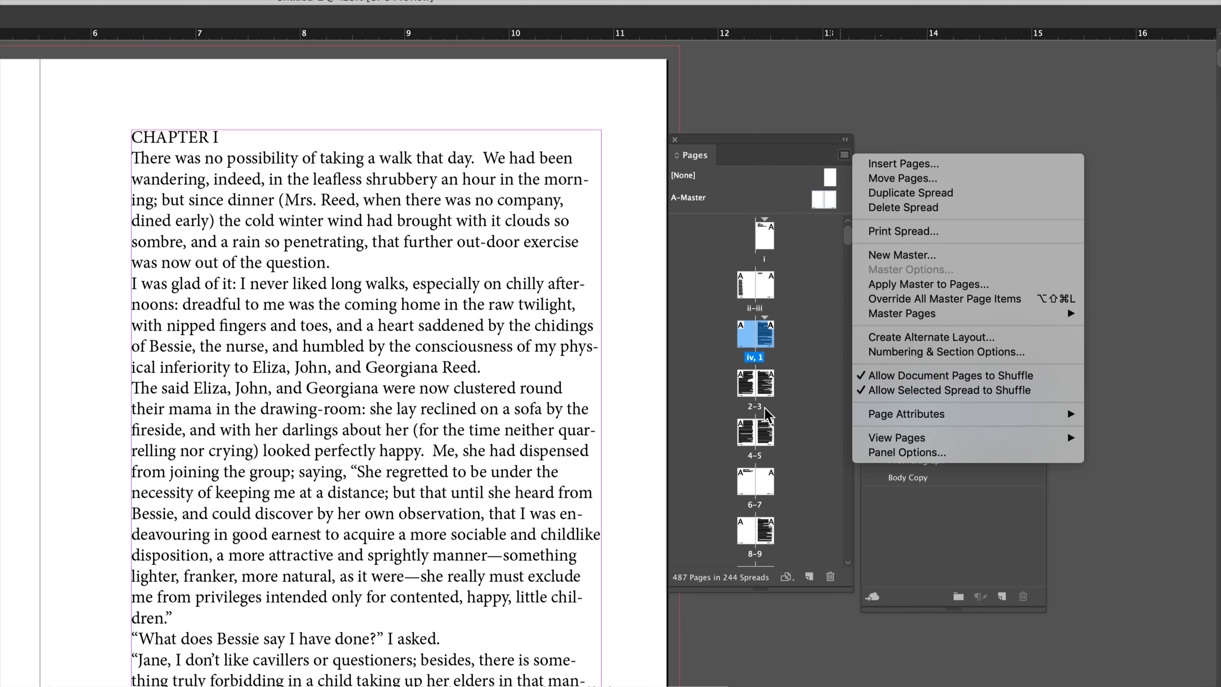
{"action": "left_click", "coordinate": [788, 405]}
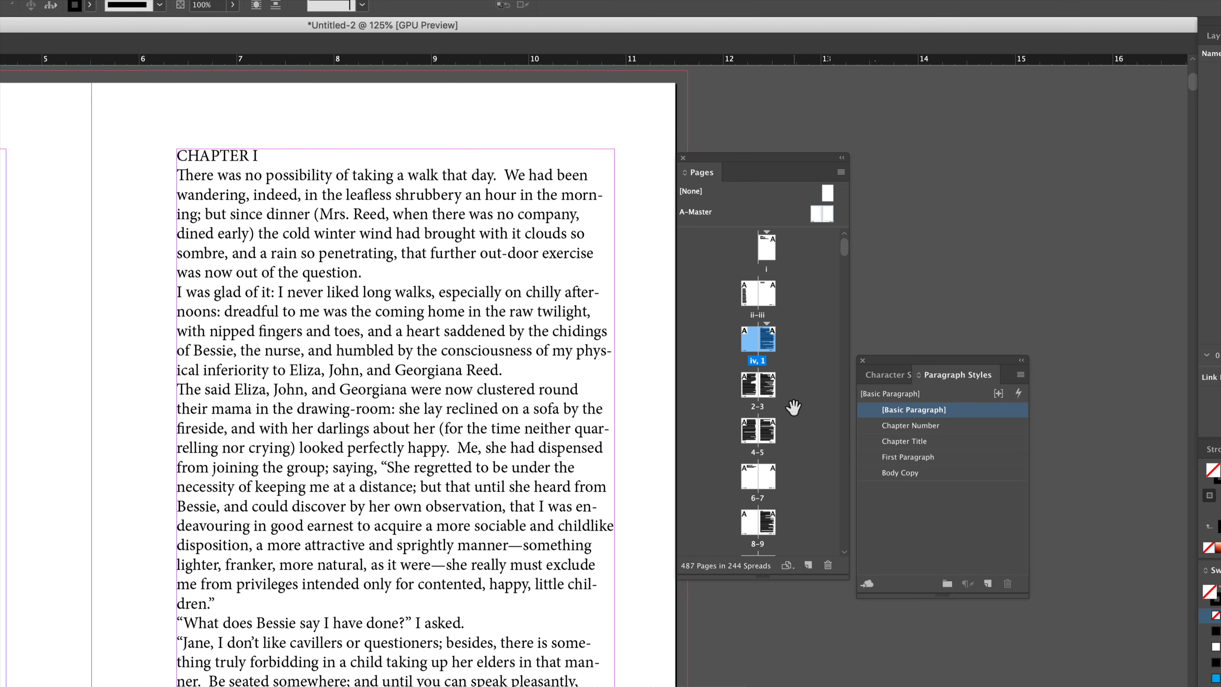
{"action": "left_click", "coordinate": [840, 174]}
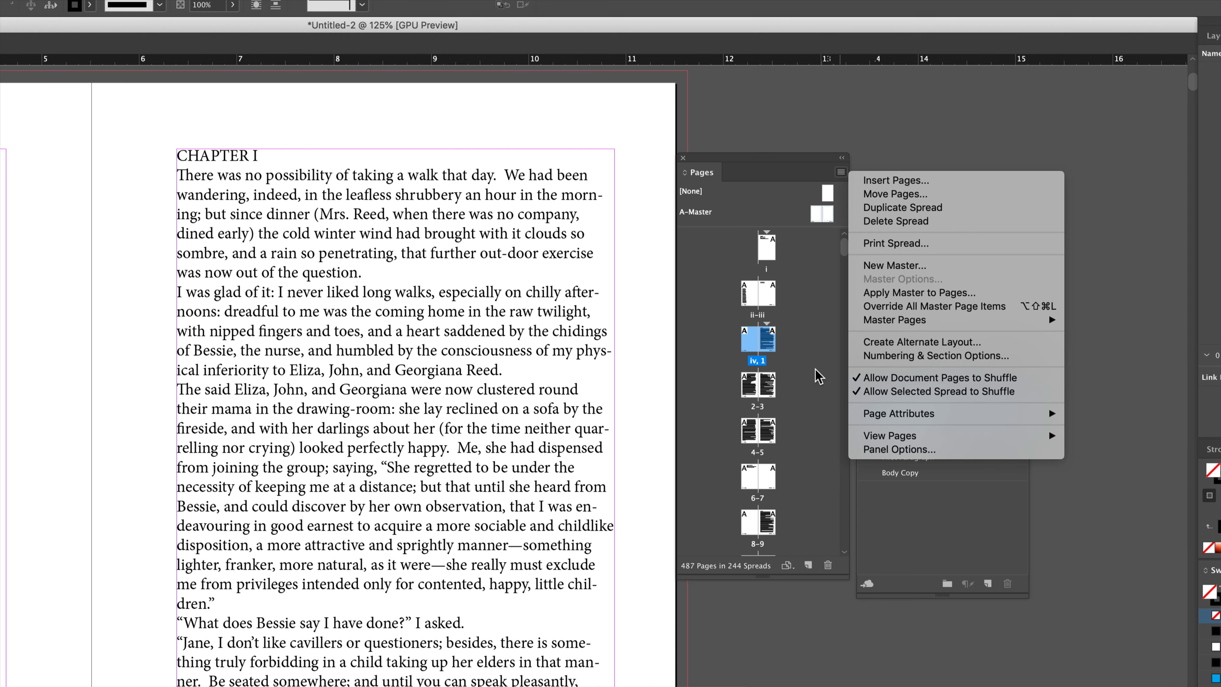
{"action": "left_click", "coordinate": [822, 352]}
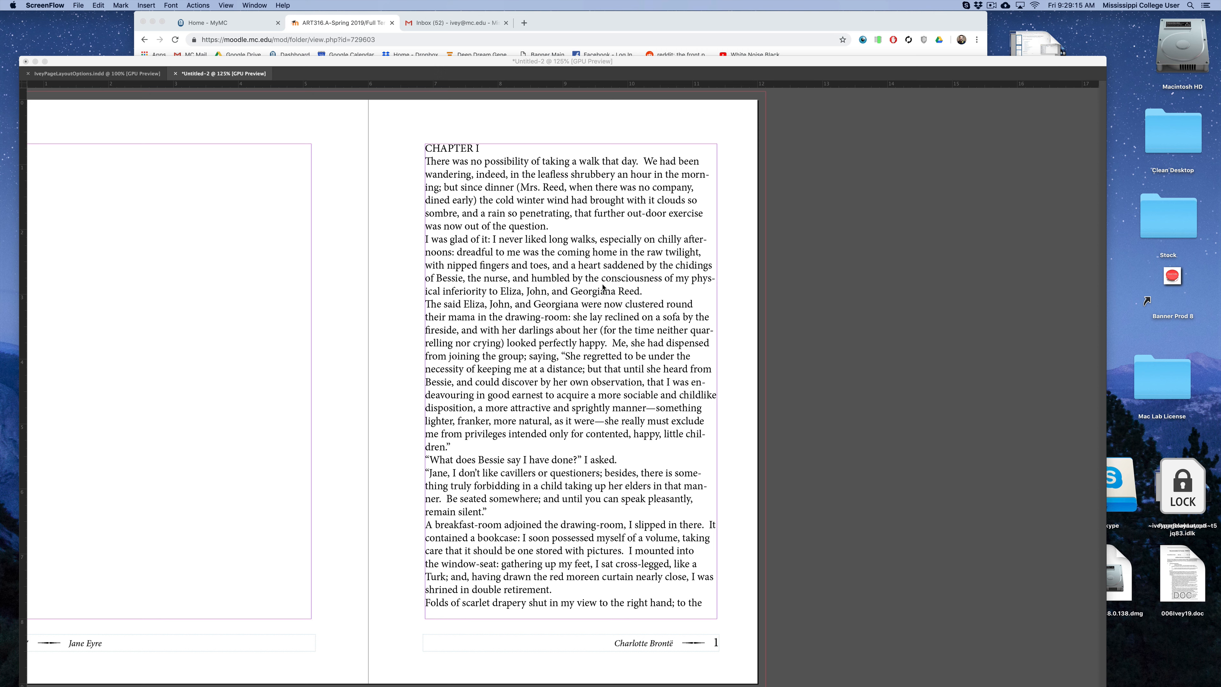
Select all the story text from the CHAPTER I page and apply the Body Copy paragraph style.
{"action": "left_click", "coordinate": [339, 194]}
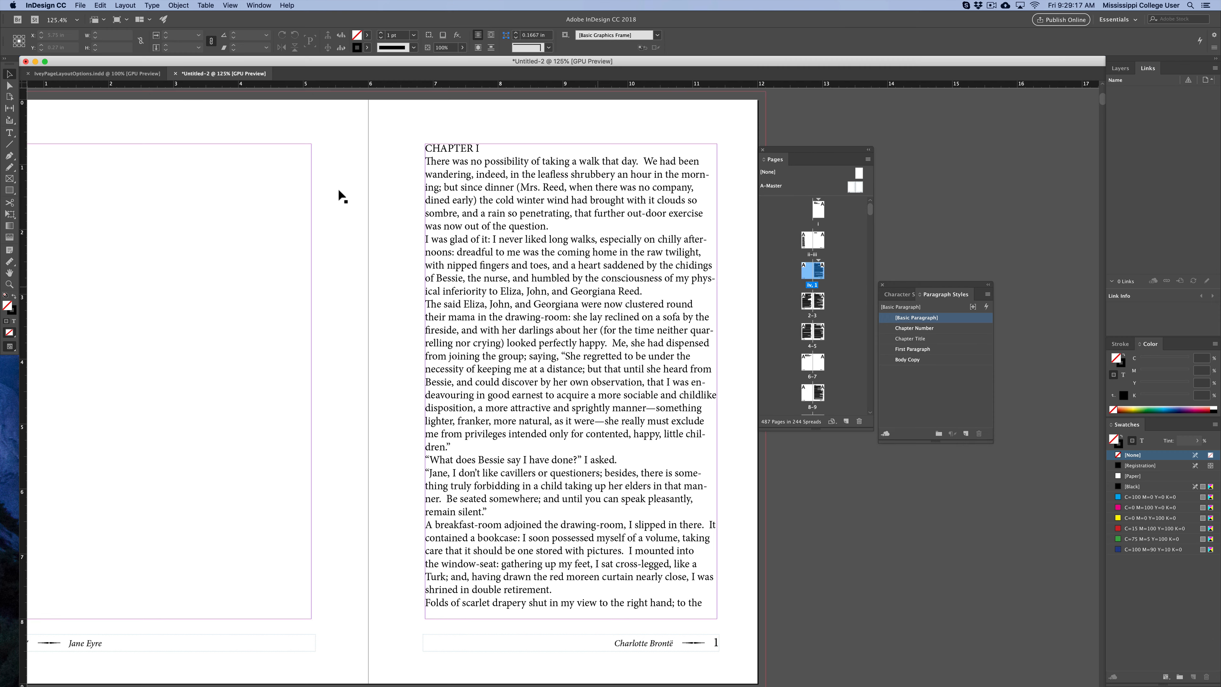
{"action": "left_click", "coordinate": [14, 132]}
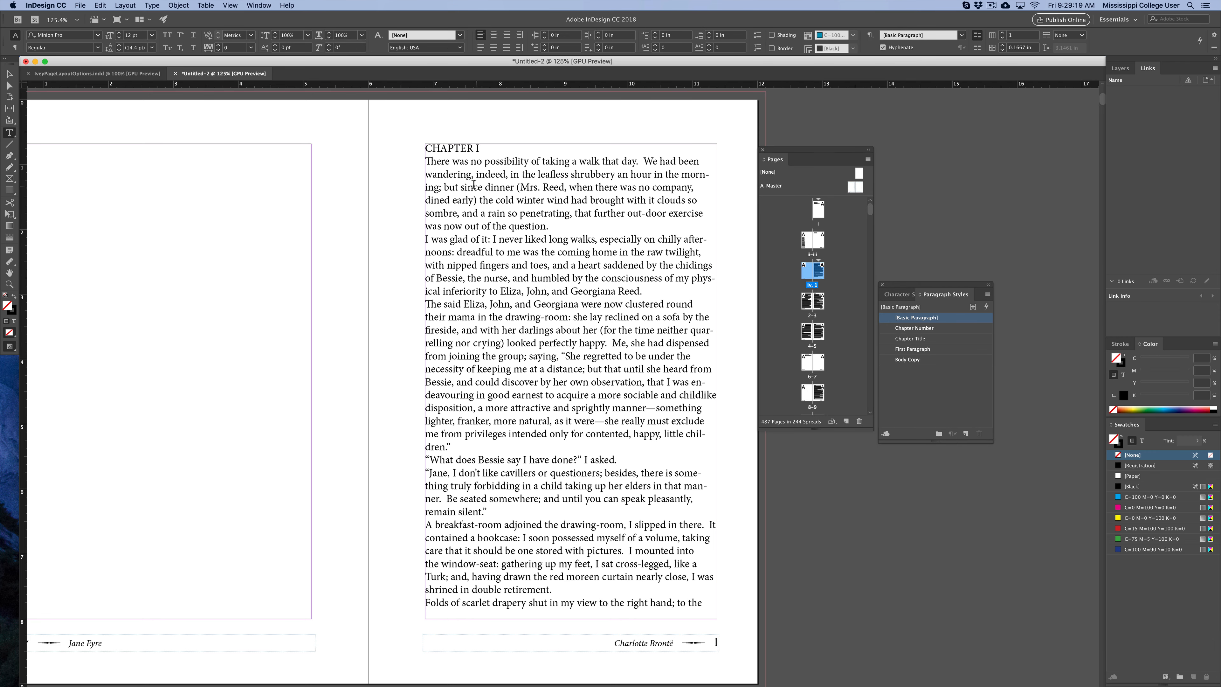
{"action": "left_click", "coordinate": [467, 175]}
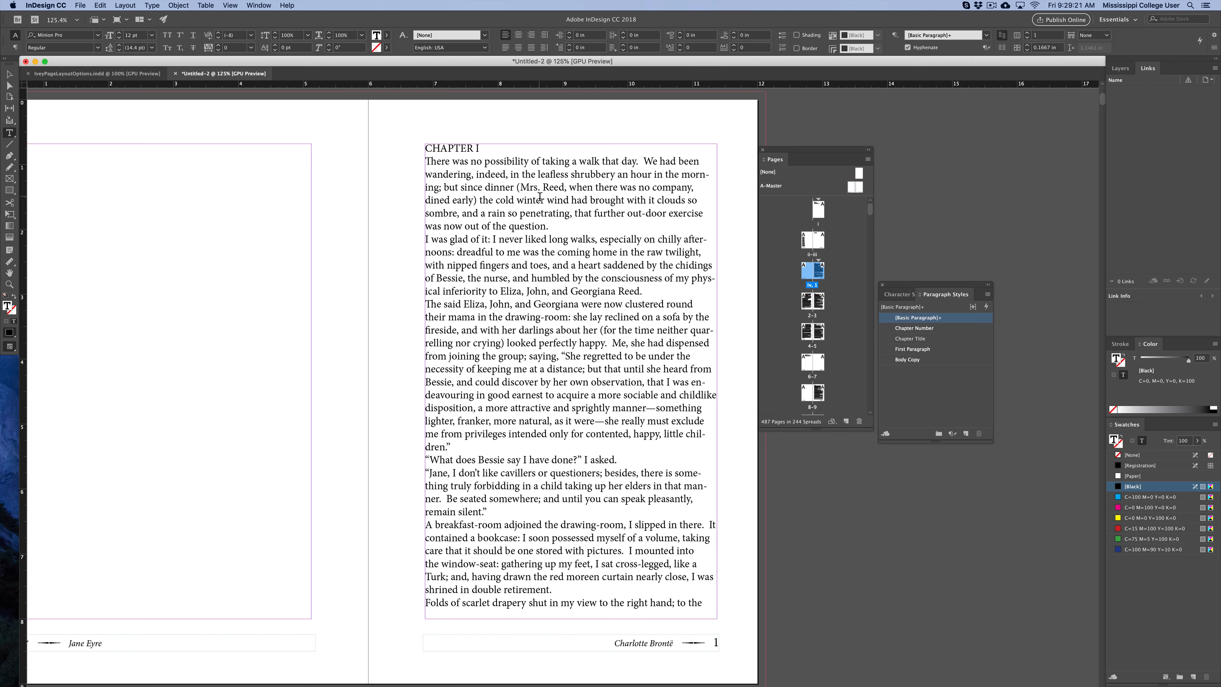
{"action": "key", "text": "super+a"}
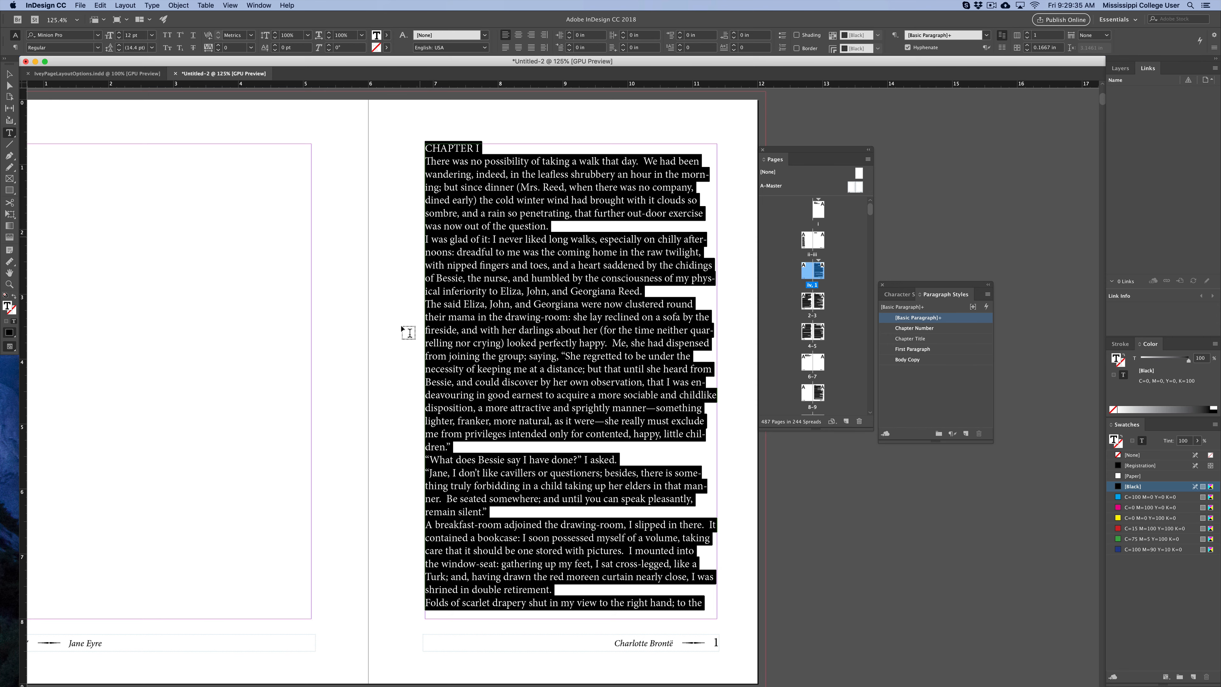
{"action": "scroll", "coordinate": [409, 333], "scroll_direction": "down", "scroll_amount": 20}
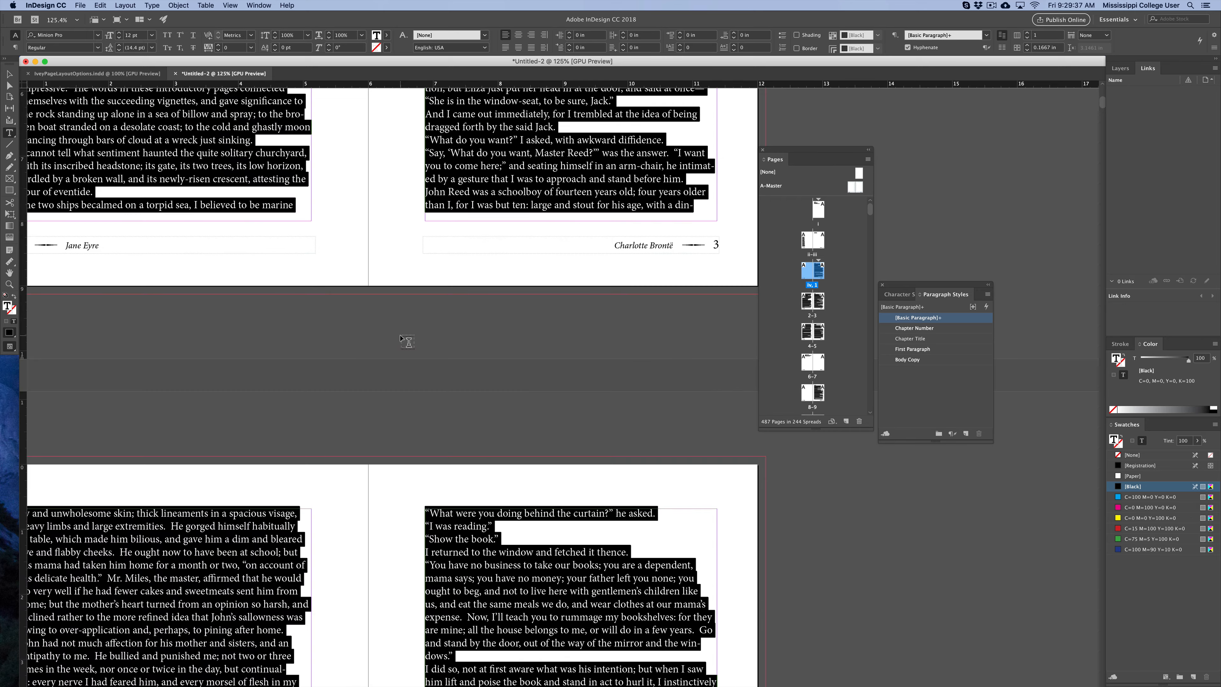
{"action": "scroll", "coordinate": [408, 341], "scroll_direction": "down", "scroll_amount": 15}
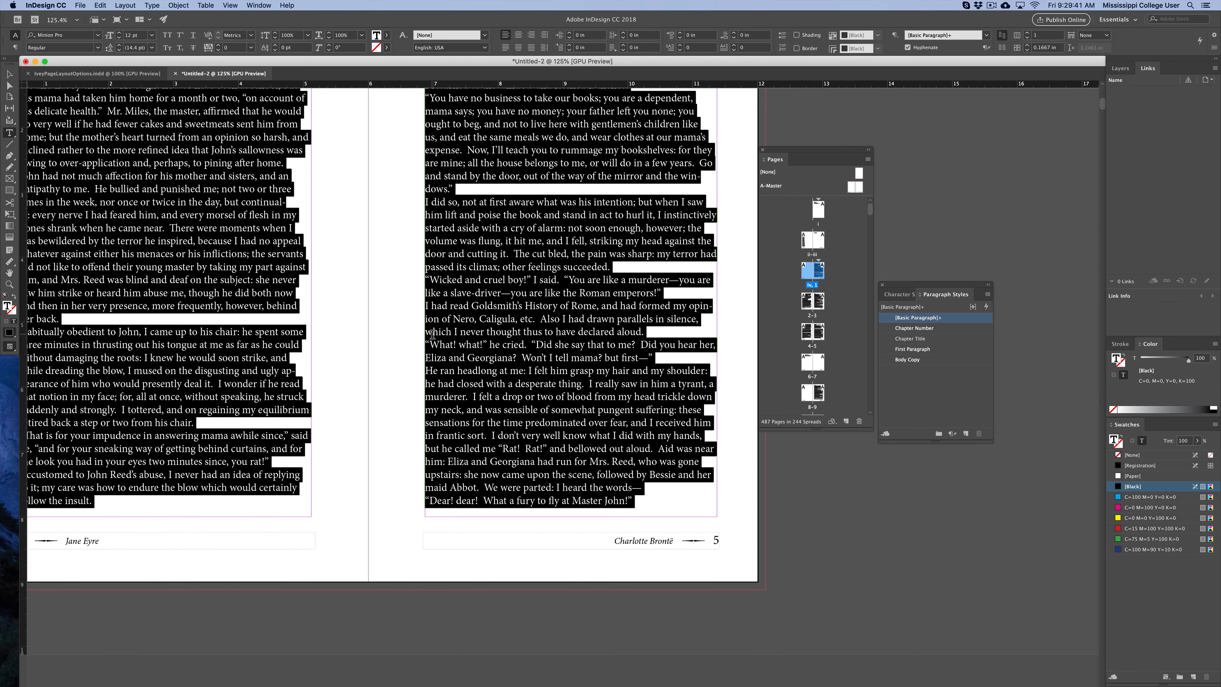
{"action": "scroll", "coordinate": [432, 334], "scroll_direction": "up", "scroll_amount": 1}
{"action": "scroll", "coordinate": [432, 334], "scroll_direction": "up", "scroll_amount": 2}
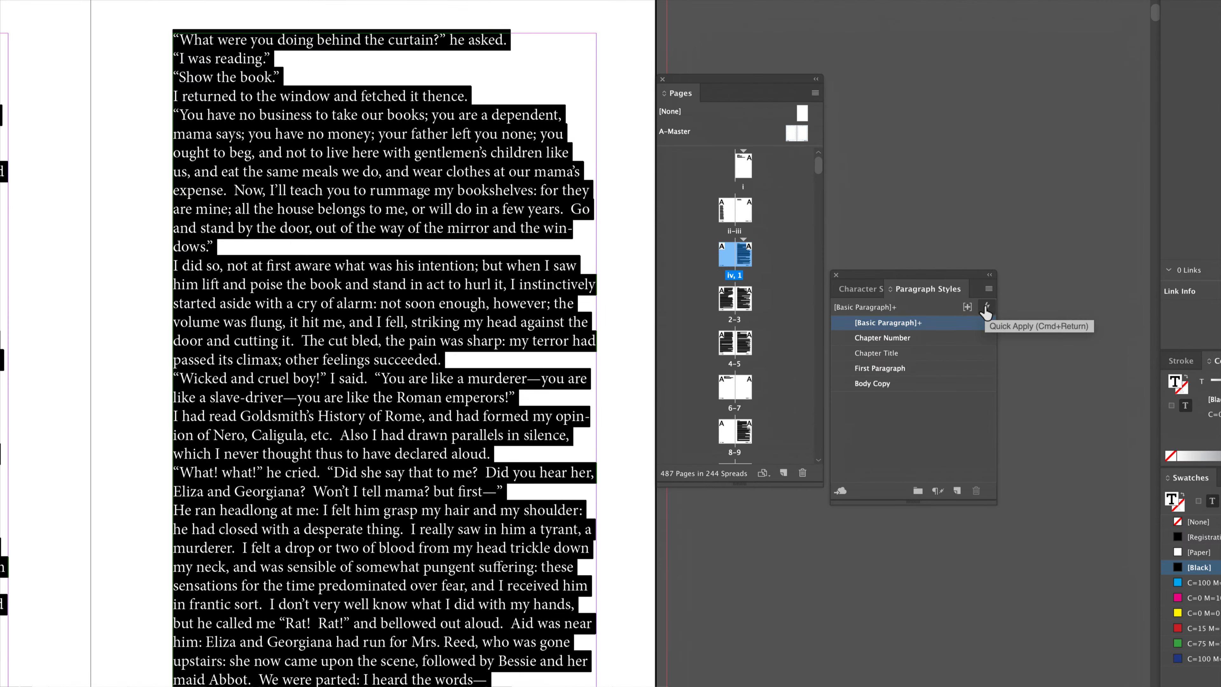
{"action": "left_click", "coordinate": [889, 391]}
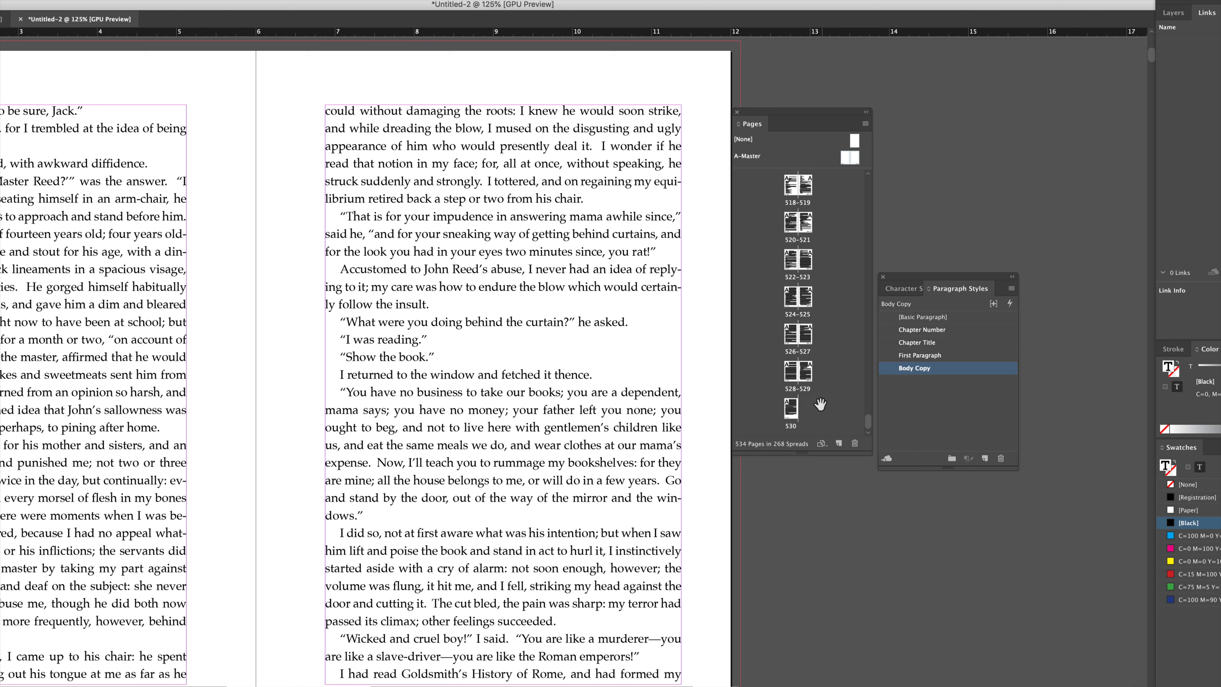
Return to the CHAPTER I page and apply the Chapter Title paragraph style to the chapter heading.
{"action": "left_click_drag", "start_coordinate": [870, 423], "coordinate": [871, 155]}
{"action": "double_click", "coordinate": [810, 265]}
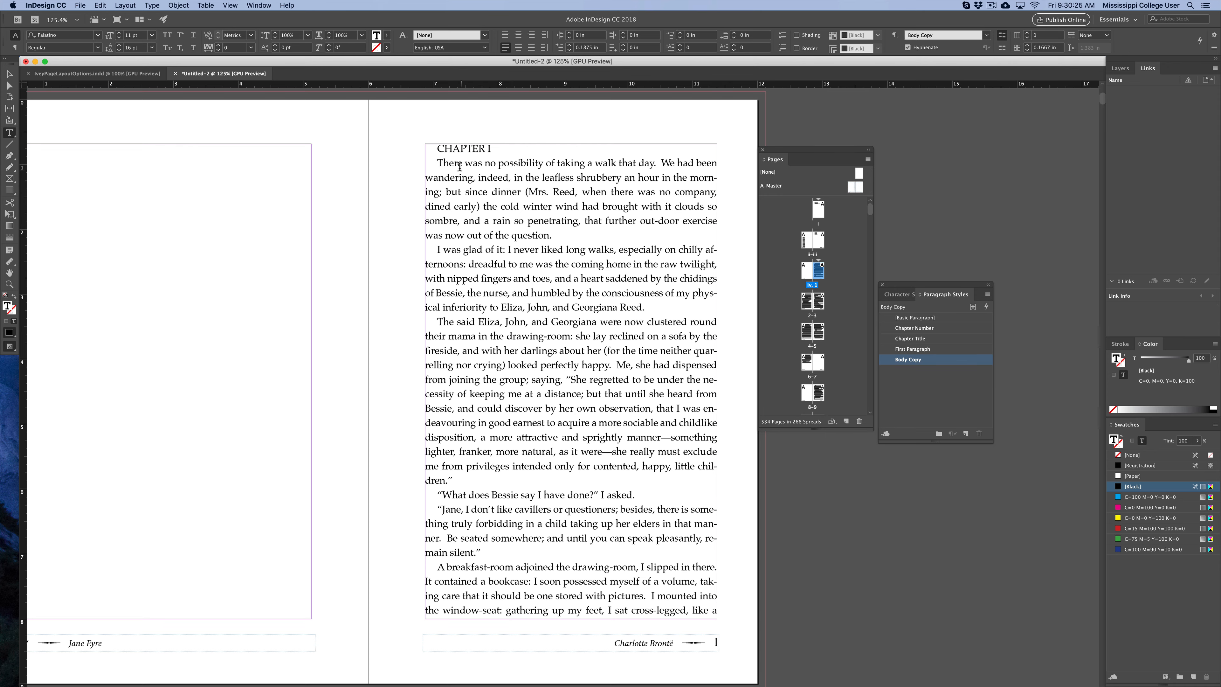
{"action": "left_click_drag", "start_coordinate": [438, 149], "coordinate": [484, 150]}
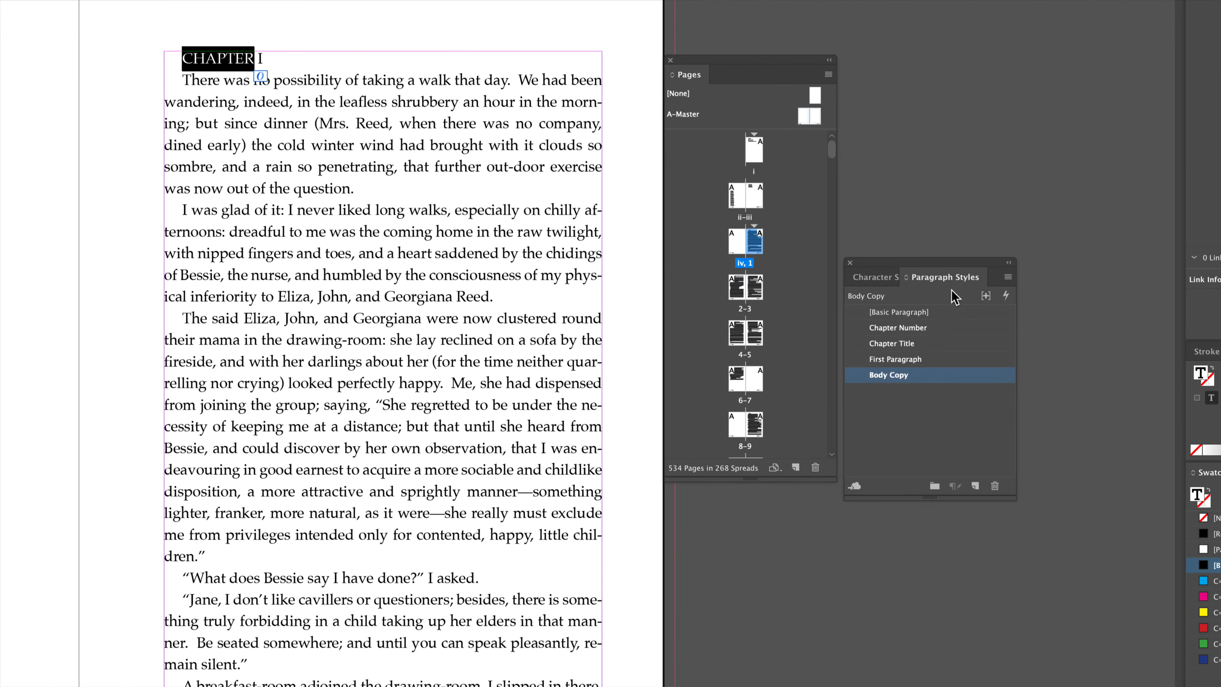
{"action": "left_click", "coordinate": [894, 346]}
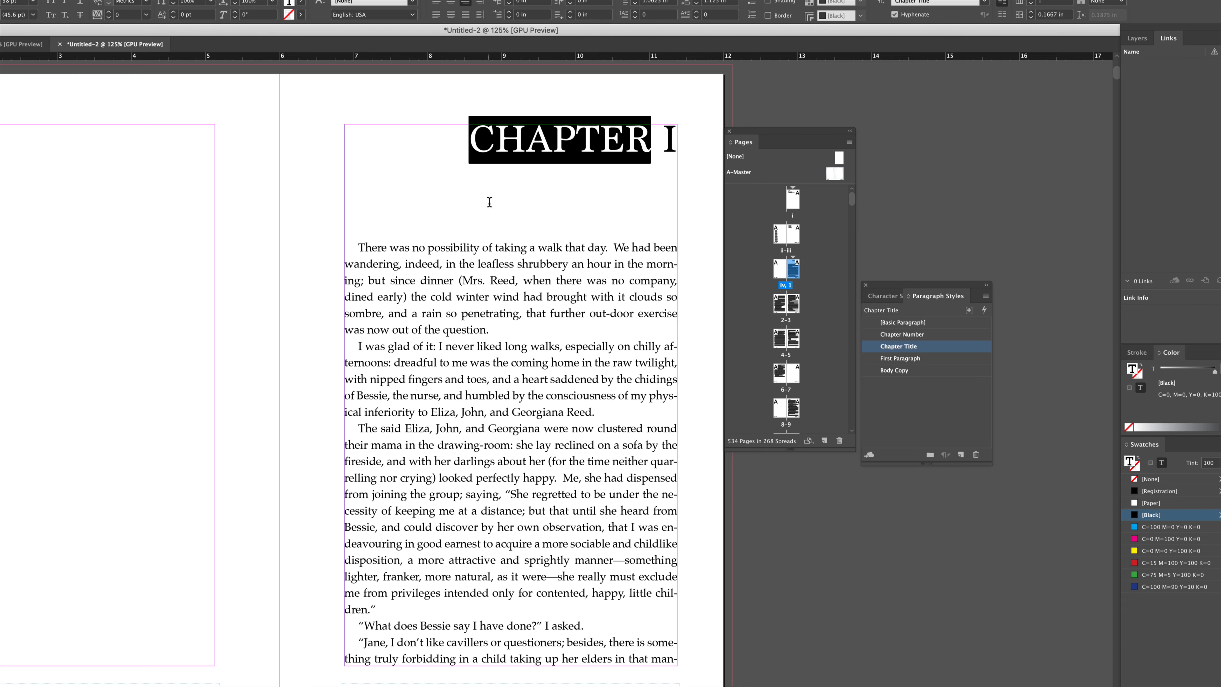
Add an empty paragraph above the chapter heading and delete the roman numeral I from it.
{"action": "left_click", "coordinate": [471, 137]}
{"action": "key", "text": "Return"}
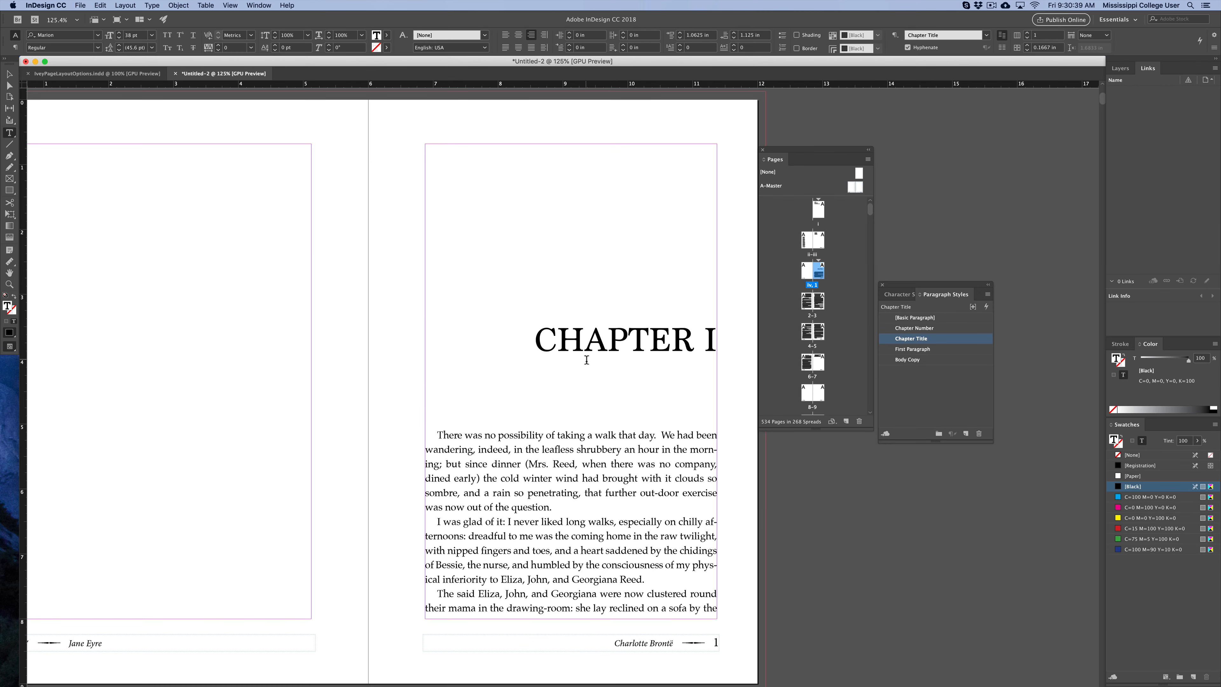
{"action": "left_click_drag", "start_coordinate": [690, 342], "coordinate": [729, 354]}
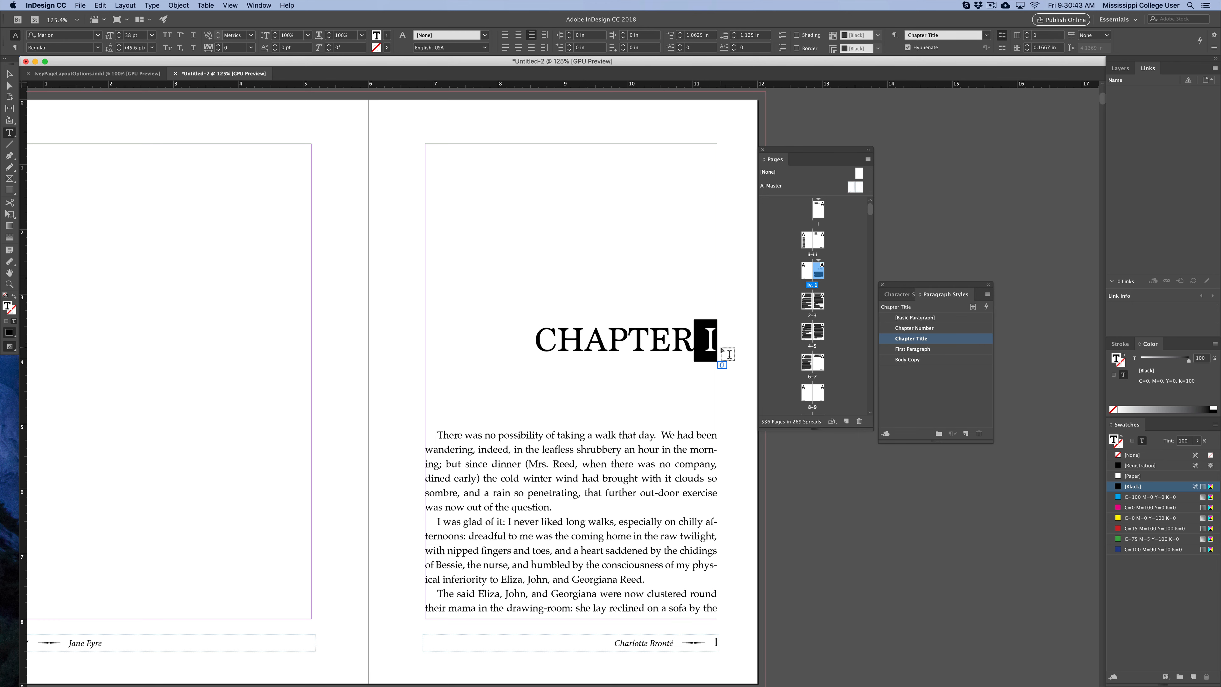
{"action": "key", "text": "BackSpace"}
{"action": "key", "text": "super+z"}
{"action": "key", "text": "Left"}
{"action": "key", "text": "Delete"}
{"action": "key", "text": "Delete"}
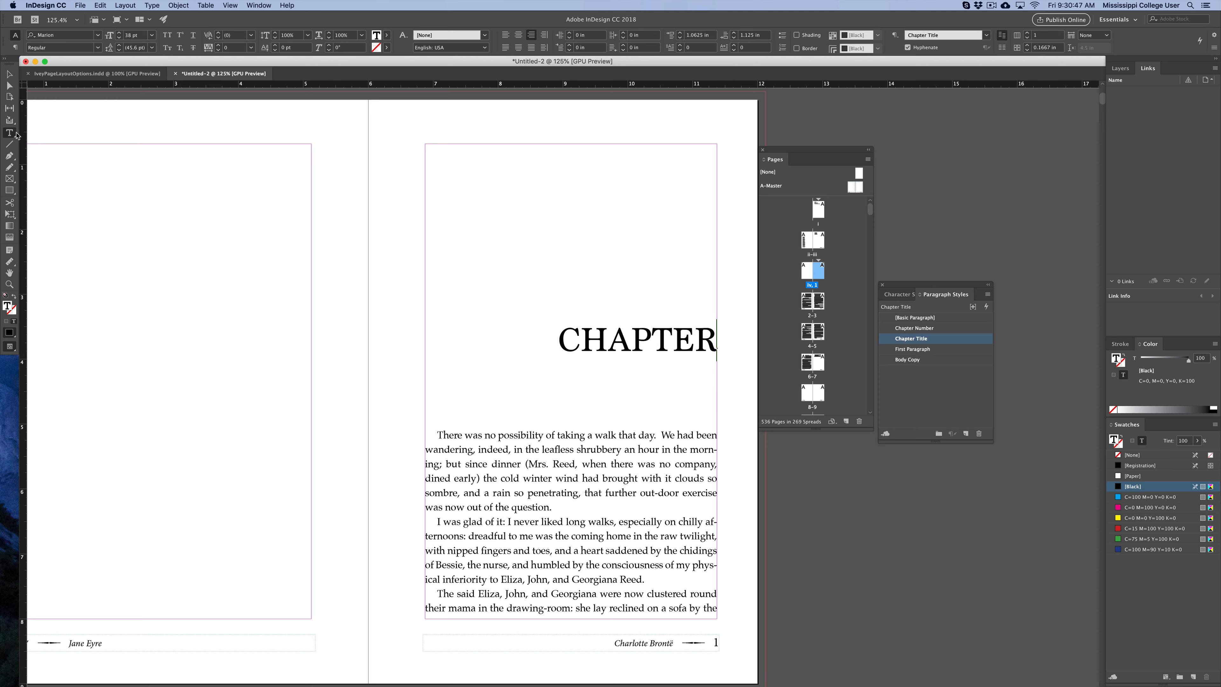
Draw a new text frame beside the heading, enter 1, and apply the Chapter Number paragraph style.
{"action": "left_click_drag", "start_coordinate": [335, 286], "coordinate": [431, 443]}
{"action": "type", "text": "1"}
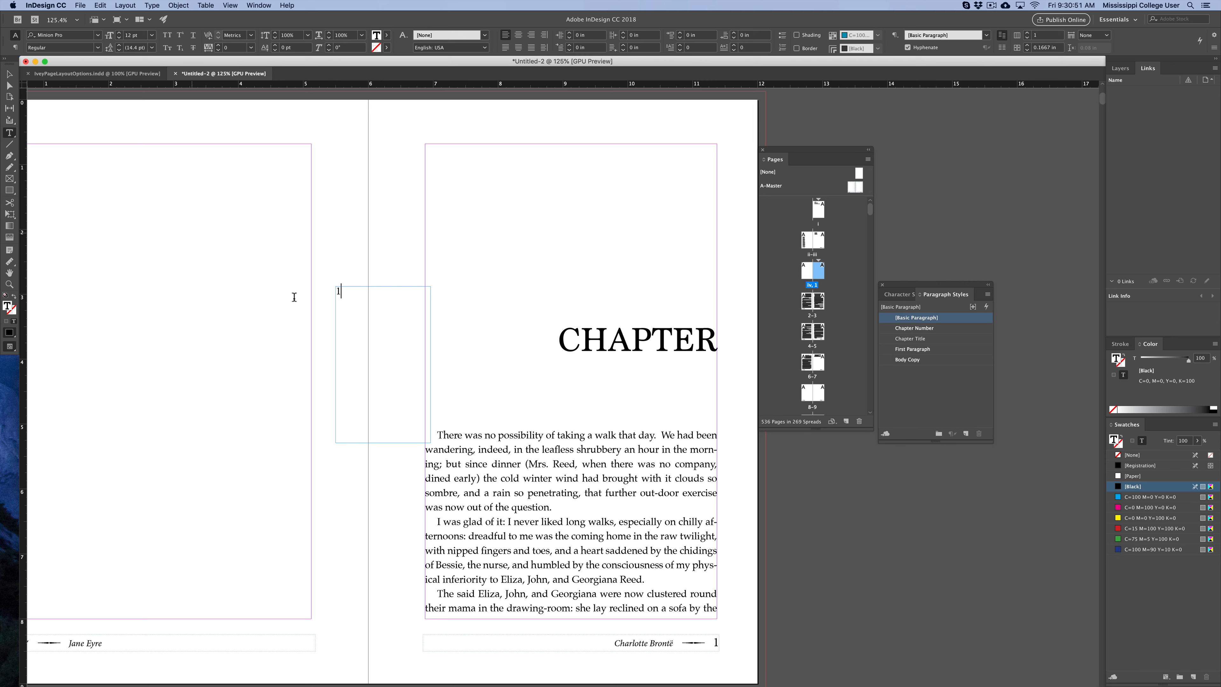
{"action": "key", "text": "shift+Left"}
{"action": "left_click", "coordinate": [914, 331]}
Resize the number frame and move it over the right end of the CHAPTER heading.
{"action": "left_click", "coordinate": [9, 73]}
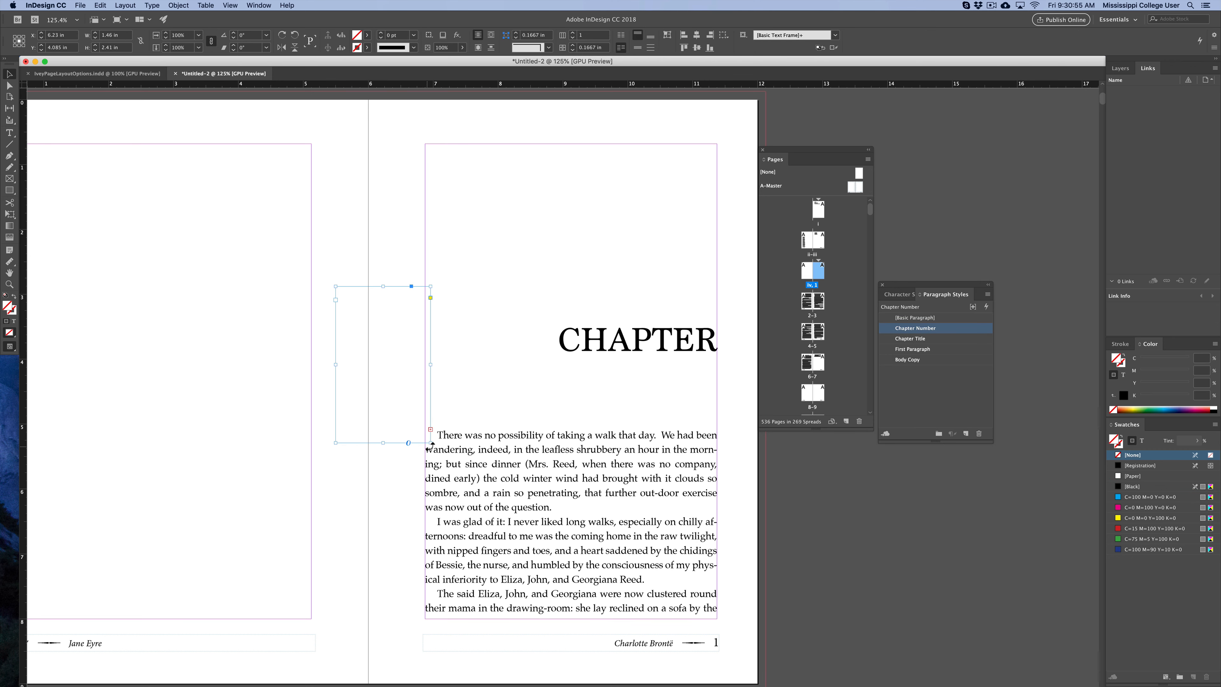
{"action": "left_click_drag", "start_coordinate": [431, 445], "coordinate": [496, 463]}
{"action": "left_click_drag", "start_coordinate": [383, 366], "coordinate": [675, 348]}
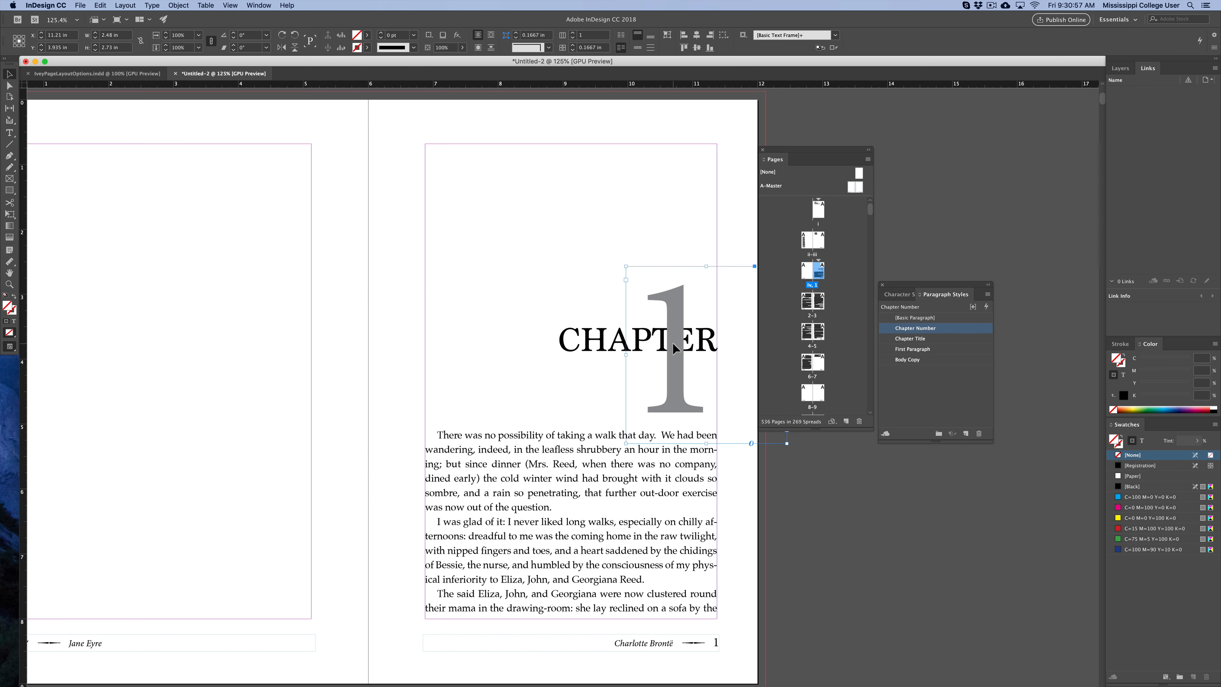
{"action": "left_click", "coordinate": [764, 508]}
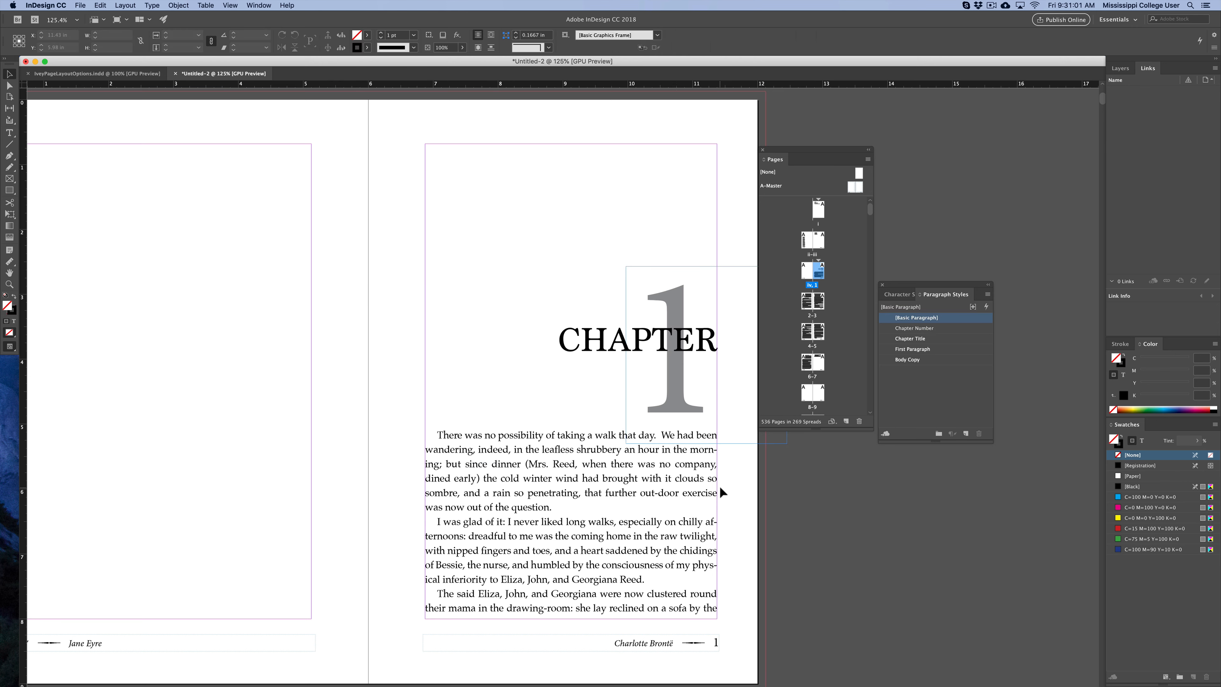
Examine the chapter-opening layout examples in the IveyPageLayoutOptions document, then return to the Jane Eyre document.
{"action": "key", "text": "w"}
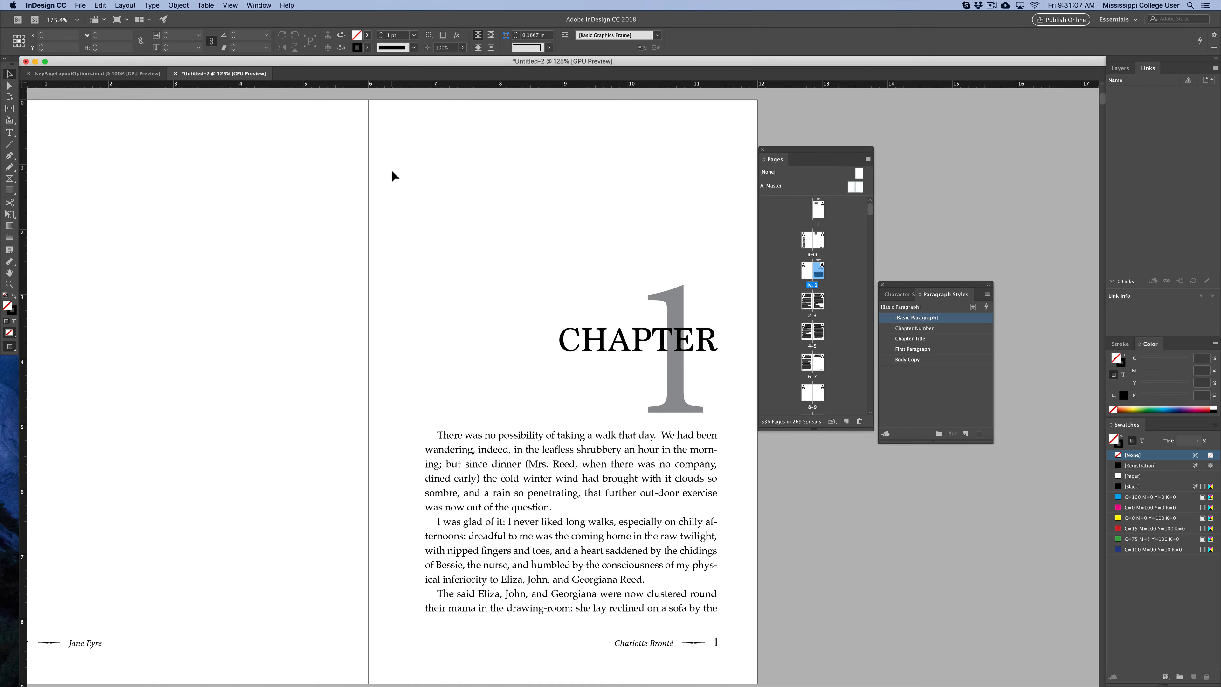
{"action": "left_click", "coordinate": [122, 76]}
{"action": "scroll", "coordinate": [249, 277], "scroll_direction": "down", "scroll_amount": 5}
{"action": "left_click_drag", "start_coordinate": [250, 276], "coordinate": [284, 563]}
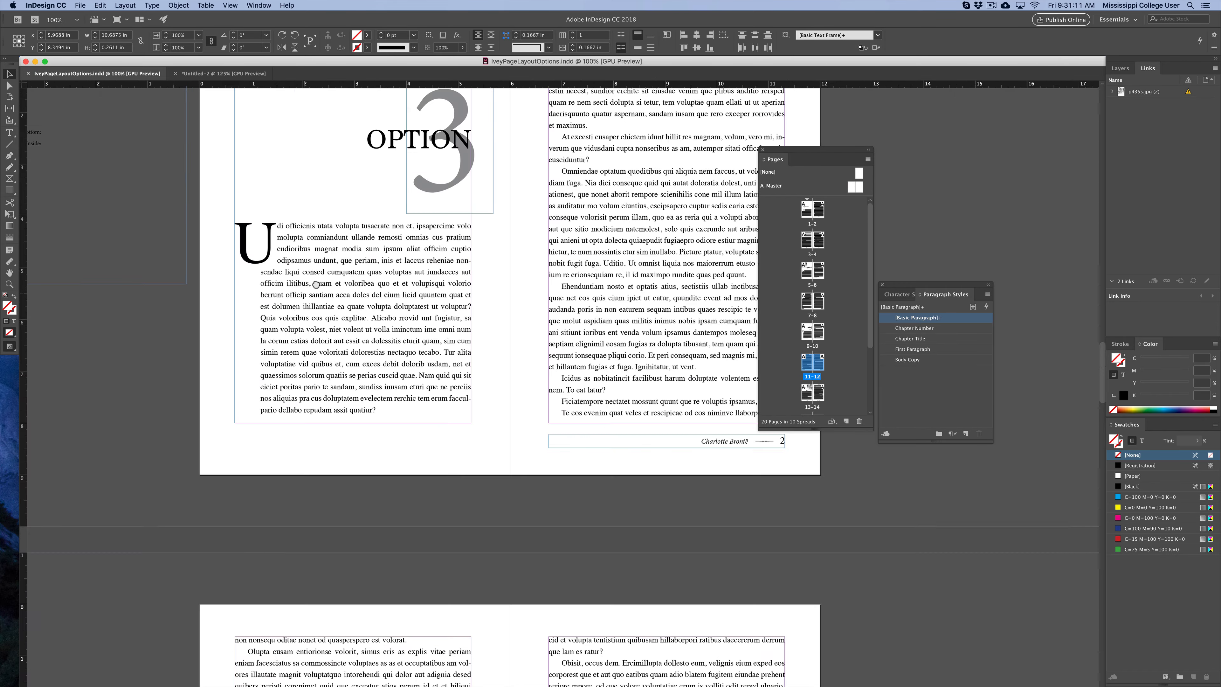
{"action": "left_click_drag", "start_coordinate": [315, 274], "coordinate": [282, 577]}
{"action": "left_click_drag", "start_coordinate": [324, 254], "coordinate": [377, 678]}
{"action": "left_click_drag", "start_coordinate": [322, 320], "coordinate": [290, 673]}
{"action": "left_click_drag", "start_coordinate": [308, 278], "coordinate": [362, 545]}
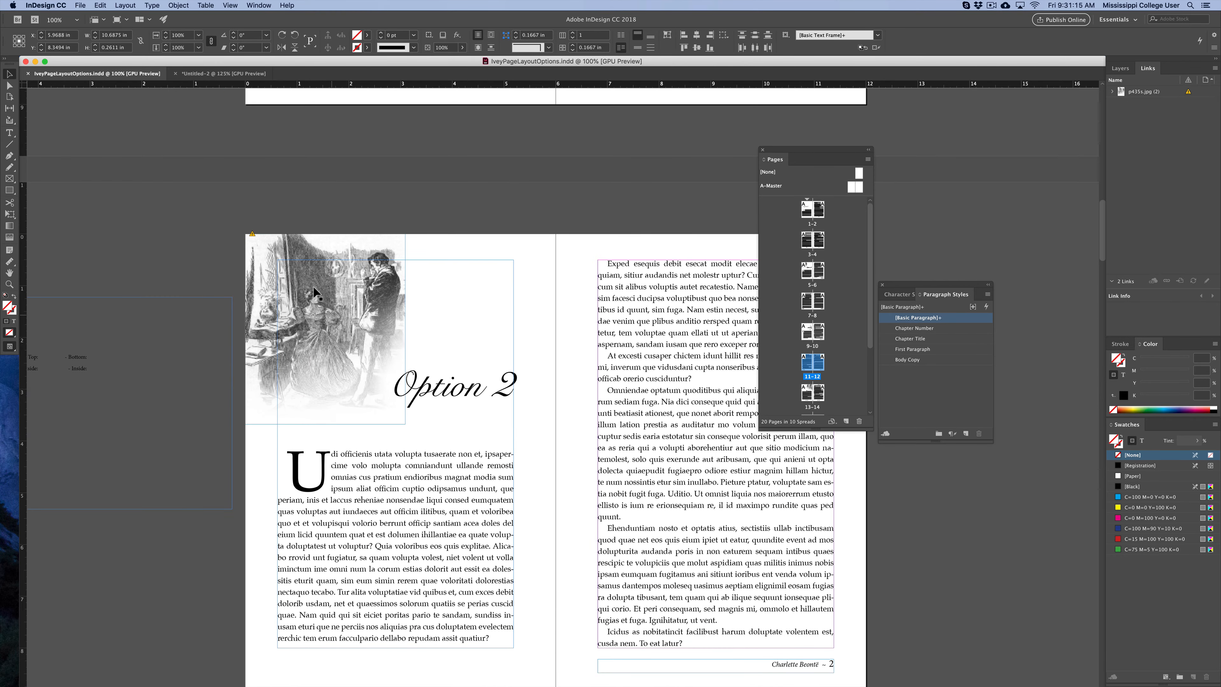
{"action": "left_click", "coordinate": [557, 409]}
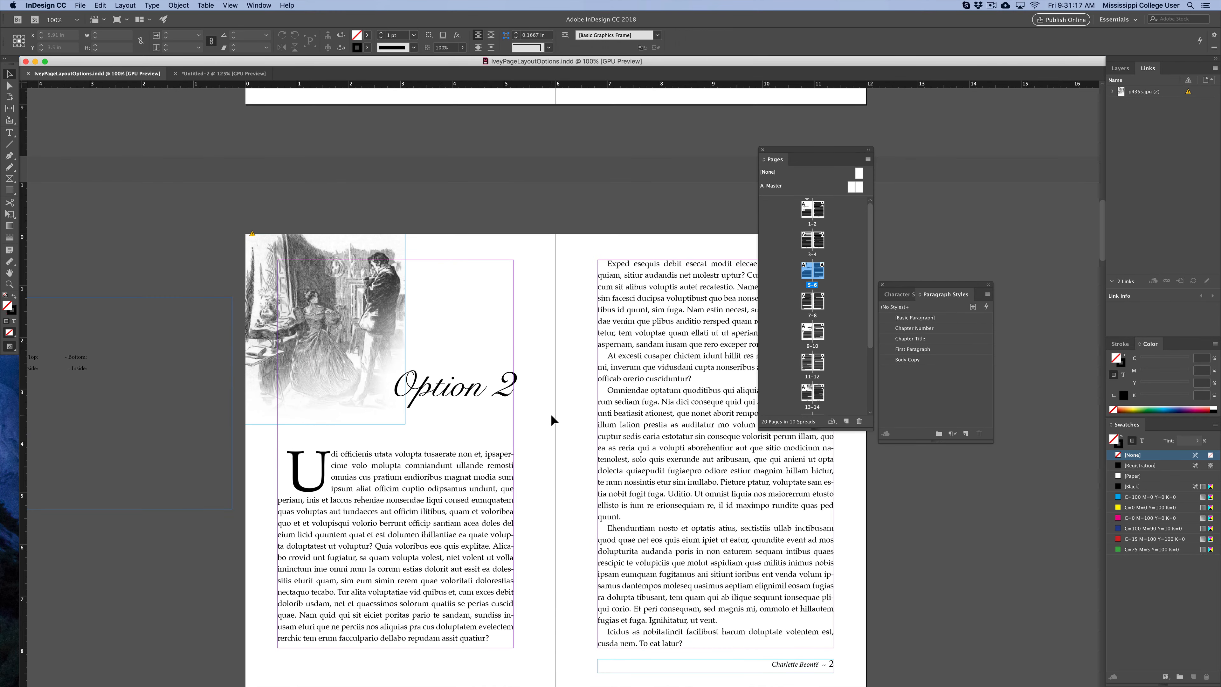
{"action": "left_click_drag", "start_coordinate": [550, 416], "coordinate": [504, 392]}
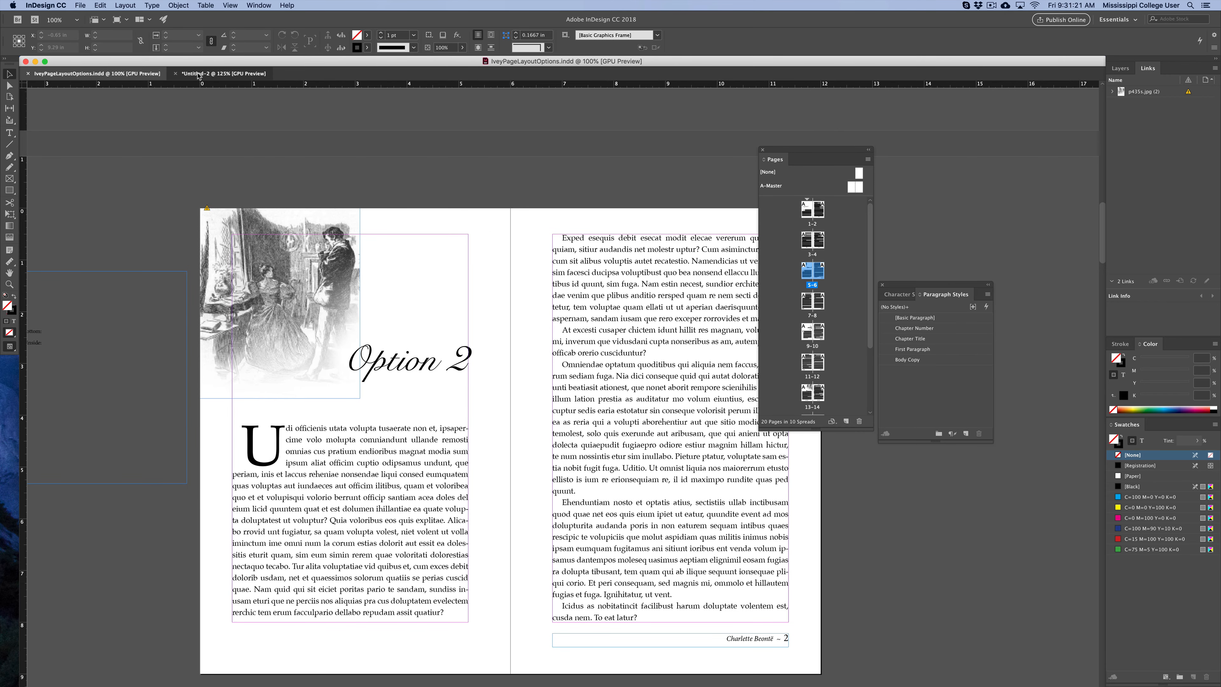
{"action": "key", "text": "super+grave"}
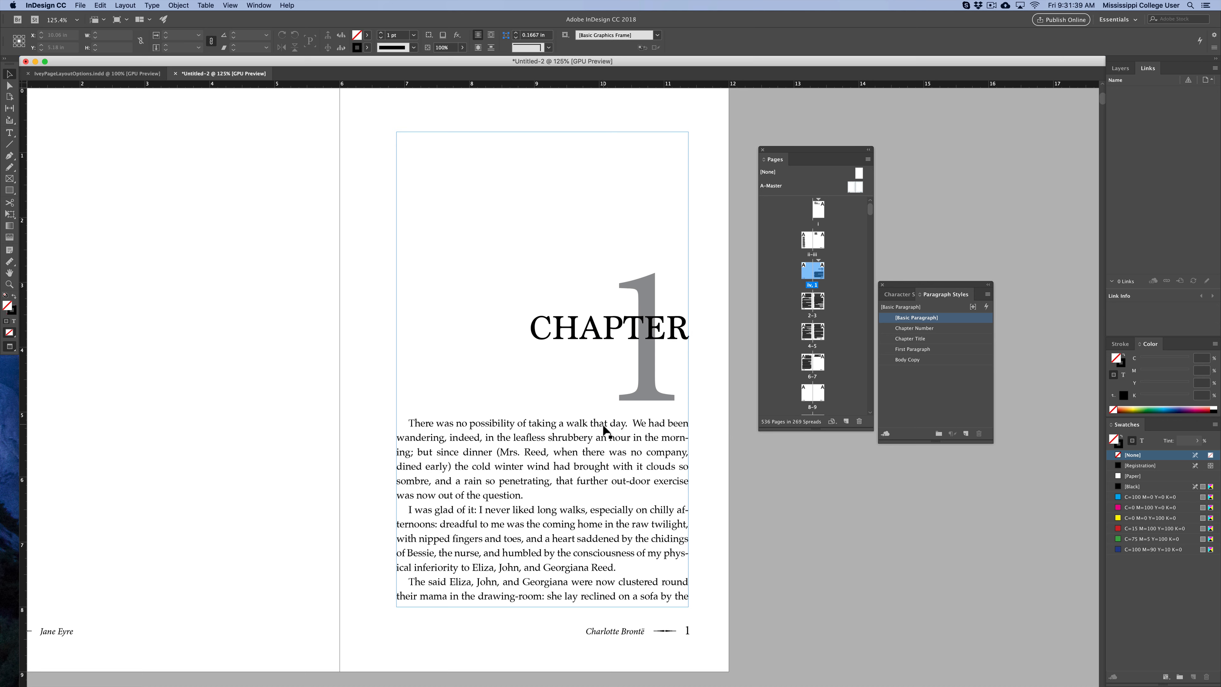
Browse the front-matter spreads and the first chapter page of the Jane Eyre document.
{"action": "scroll", "coordinate": [552, 481], "scroll_direction": "left", "scroll_amount": 5}
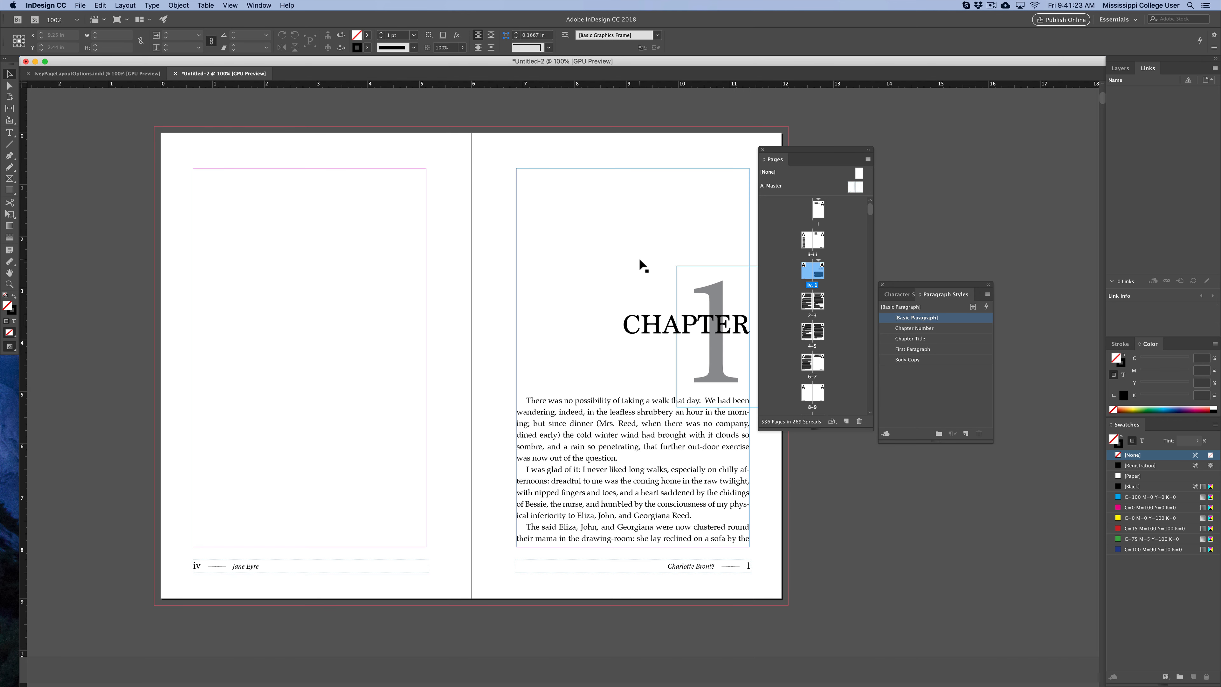
{"action": "left_click", "coordinate": [426, 204]}
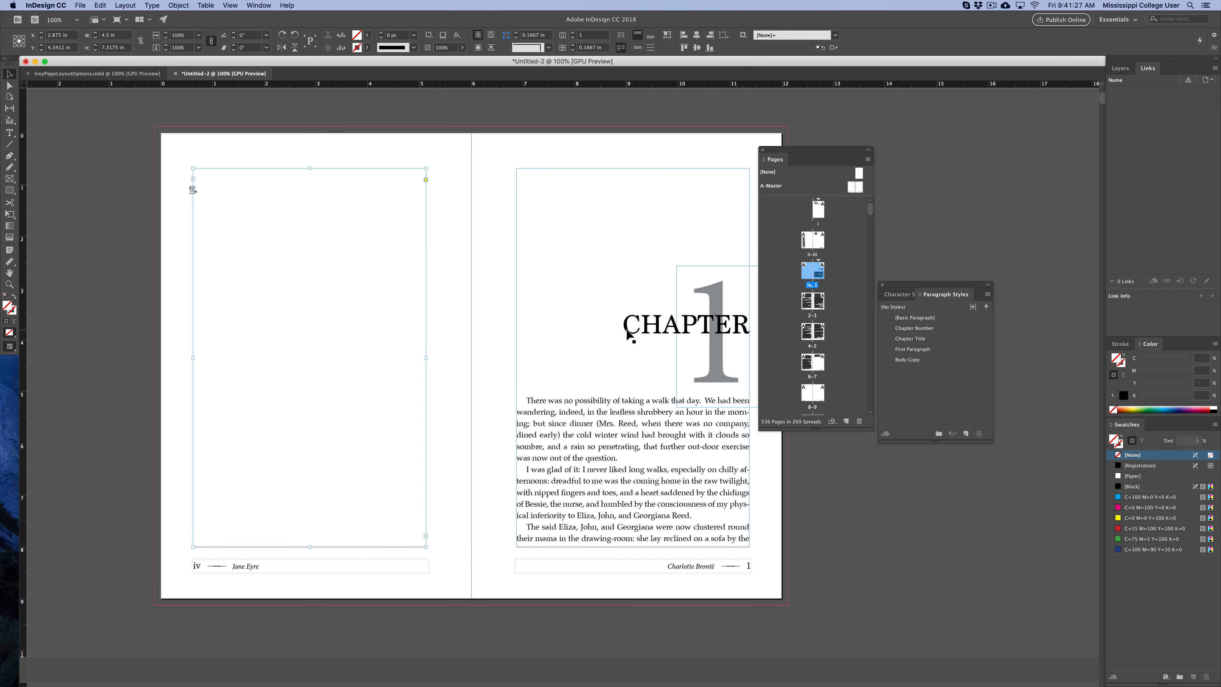
{"action": "left_click_drag", "start_coordinate": [477, 178], "coordinate": [475, 598]}
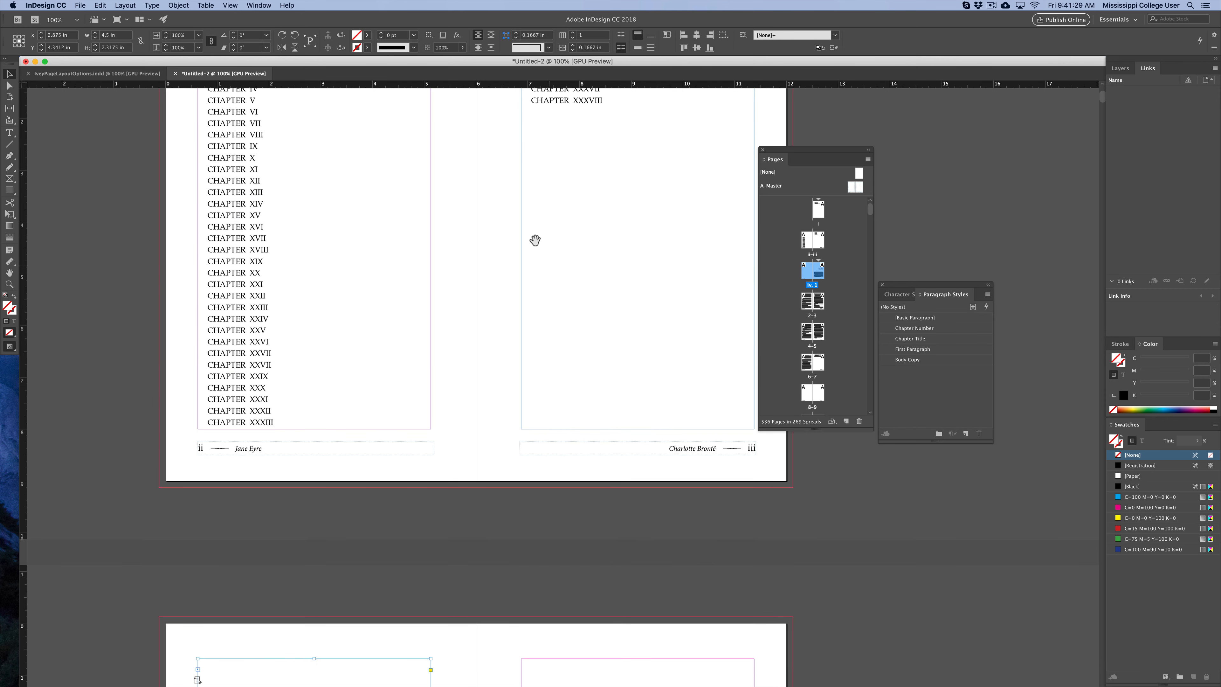
{"action": "left_click_drag", "start_coordinate": [535, 240], "coordinate": [519, 454]}
{"action": "left_click_drag", "start_coordinate": [504, 280], "coordinate": [490, 508]}
{"action": "left_click_drag", "start_coordinate": [482, 326], "coordinate": [451, 596]}
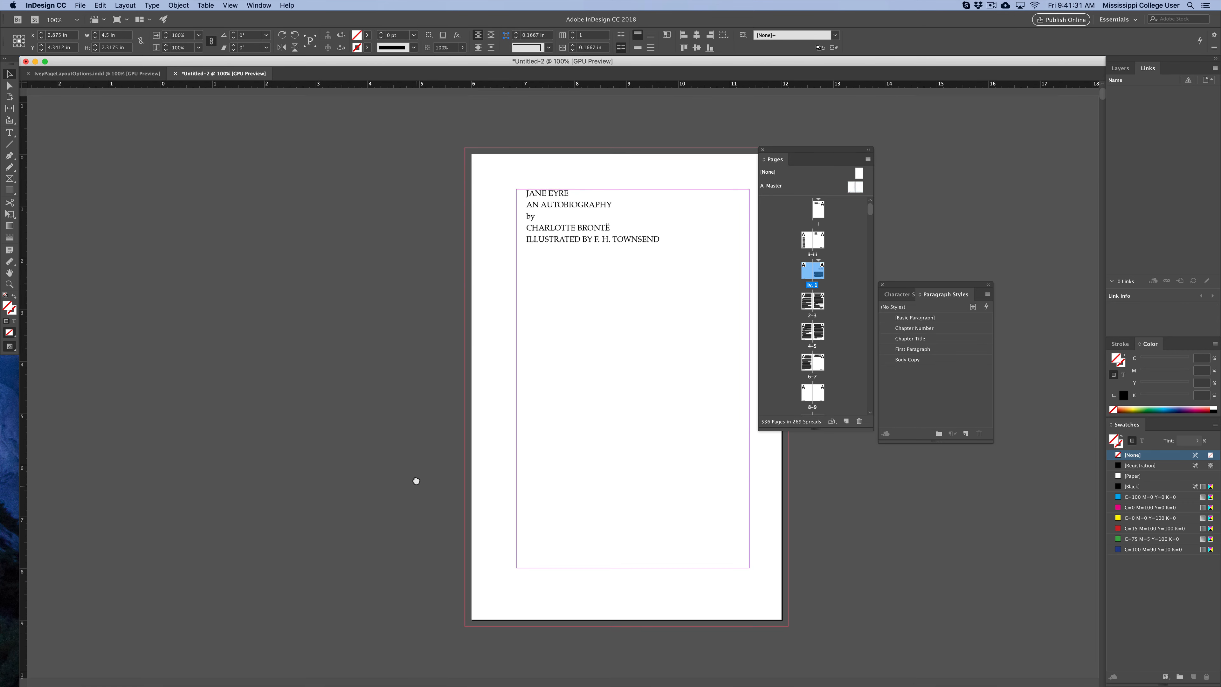
{"action": "left_click_drag", "start_coordinate": [415, 480], "coordinate": [417, 164]}
{"action": "scroll", "coordinate": [384, 410], "scroll_direction": "down", "scroll_amount": 3}
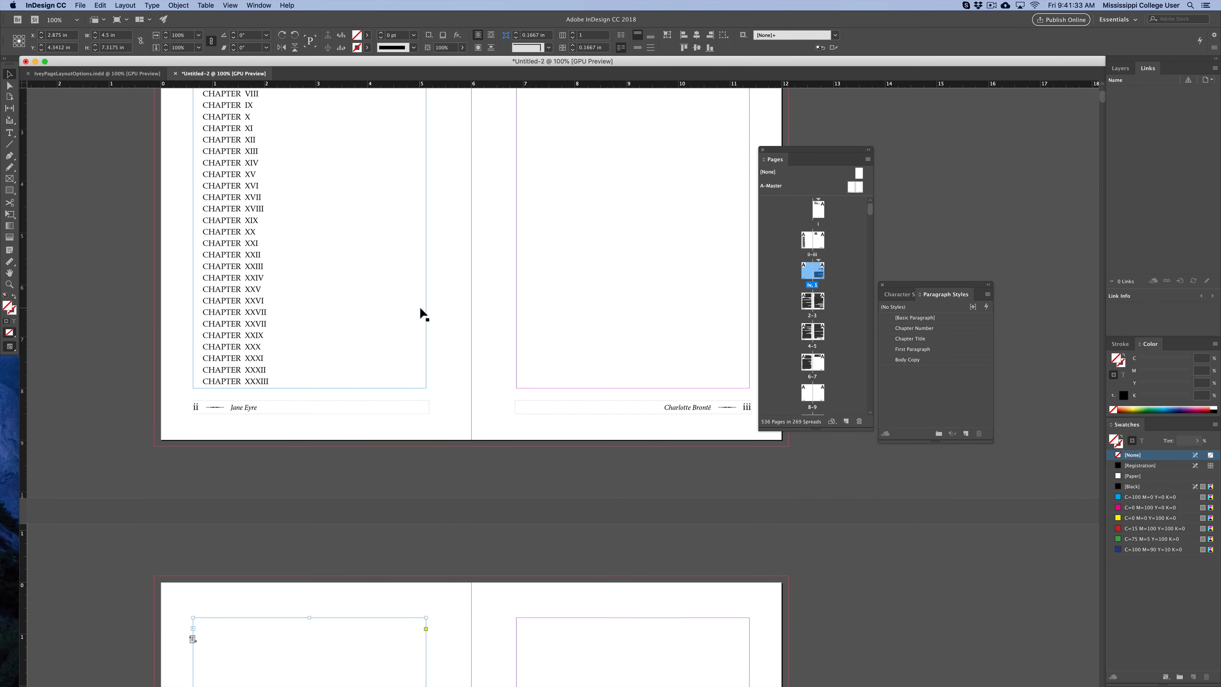
{"action": "scroll", "coordinate": [411, 280], "scroll_direction": "down", "scroll_amount": 7}
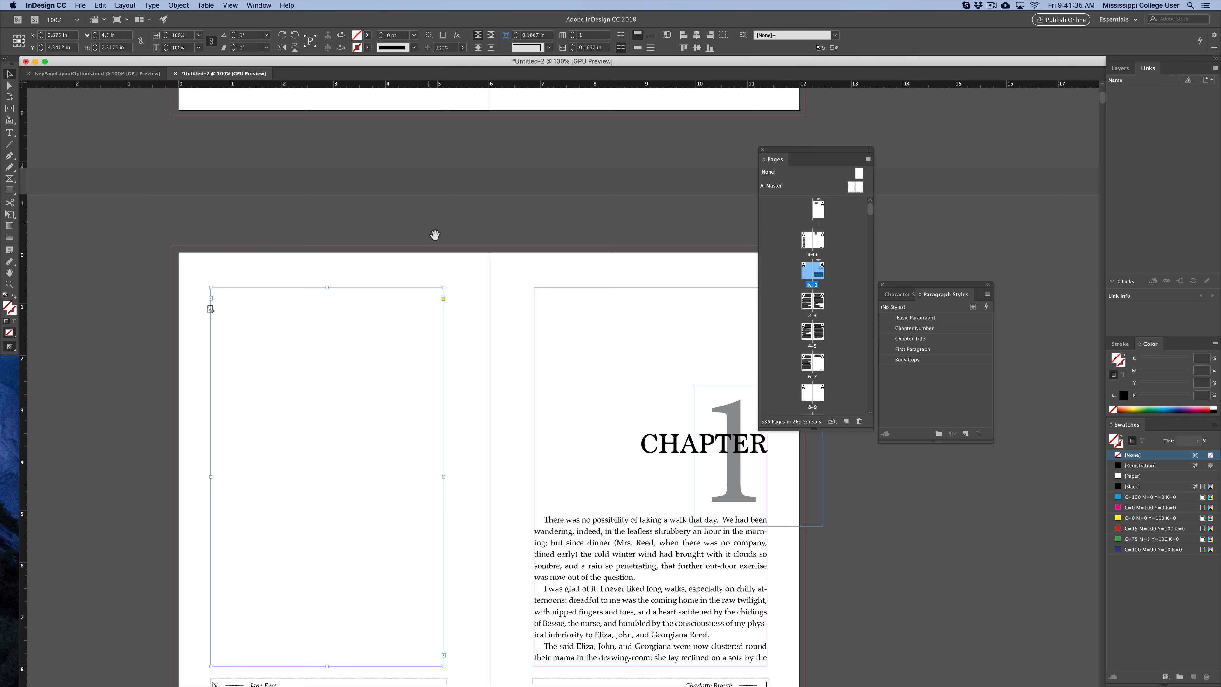
{"action": "left_click_drag", "start_coordinate": [436, 234], "coordinate": [422, 160]}
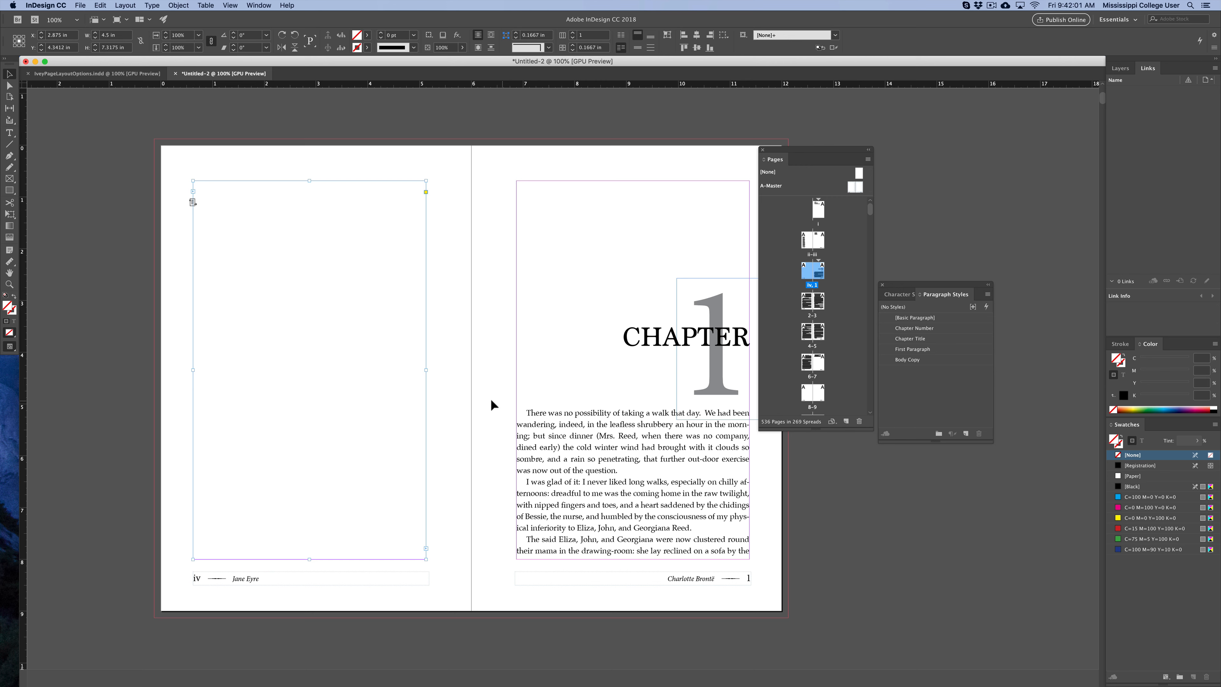
Search the document for the case-sensitive text InText with Find/Change.
{"action": "left_click", "coordinate": [99, 6]}
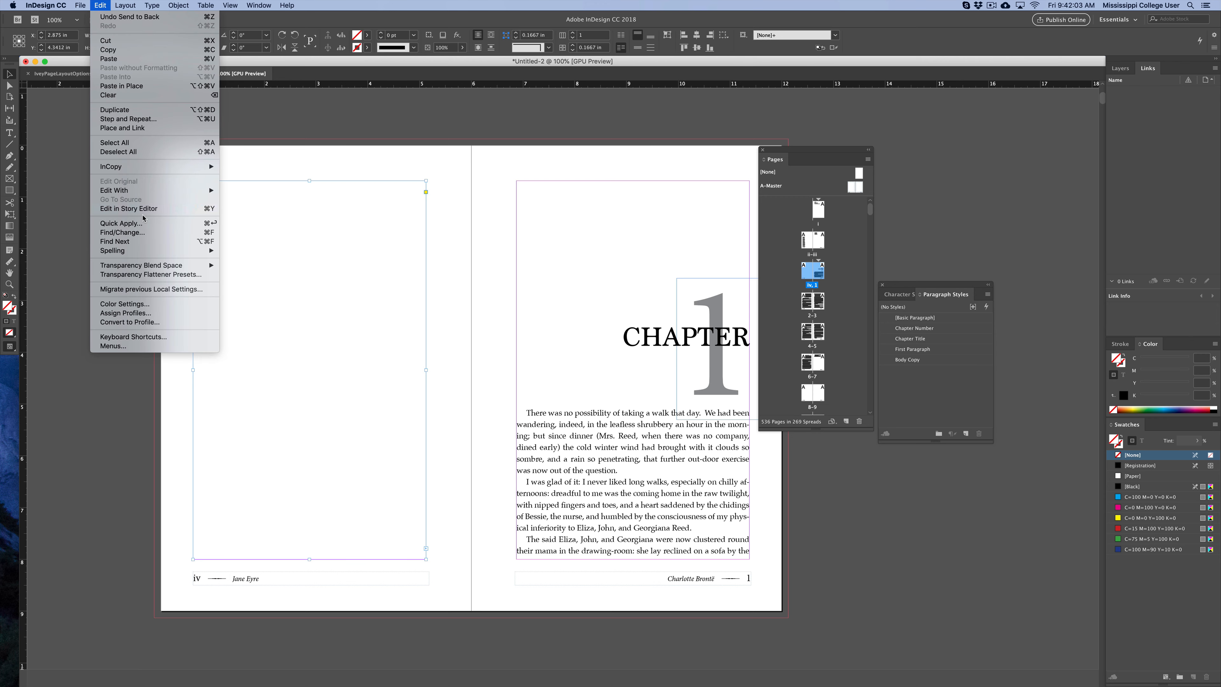
{"action": "left_click", "coordinate": [160, 232]}
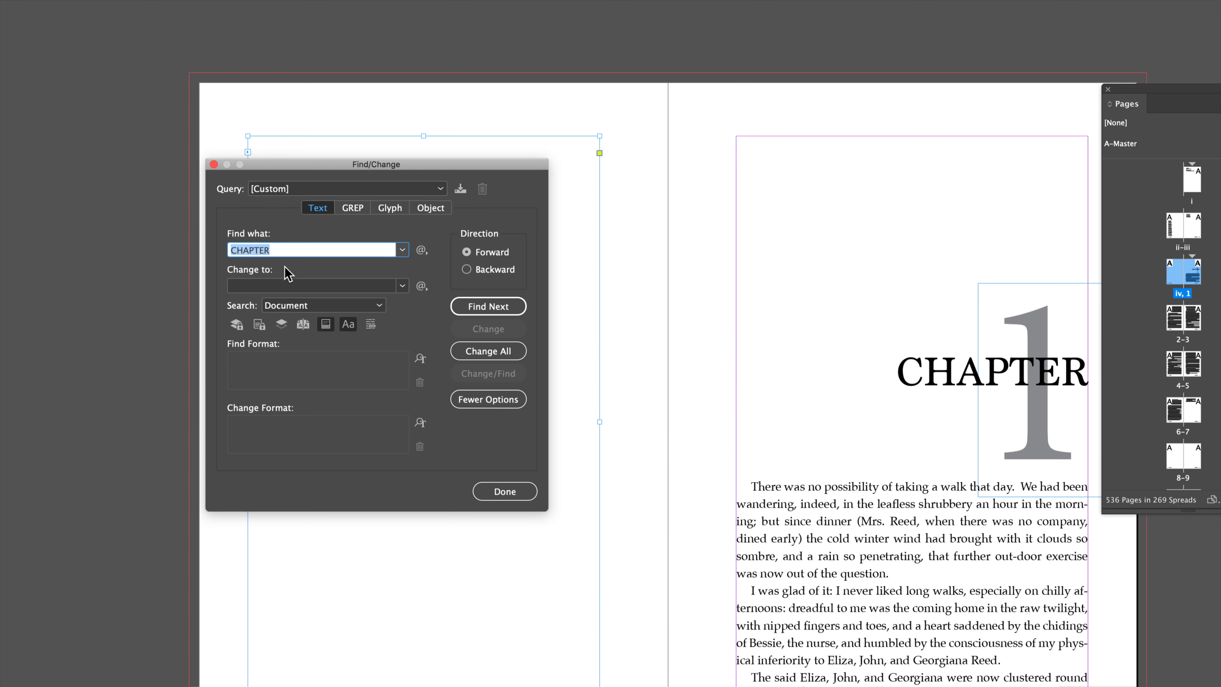
{"action": "type", "text": "InText"}
{"action": "left_click", "coordinate": [348, 324]}
{"action": "left_click", "coordinate": [488, 306]}
{"action": "left_click_drag", "start_coordinate": [494, 170], "coordinate": [390, 184]}
{"action": "scroll", "coordinate": [553, 358], "scroll_direction": "down", "scroll_amount": 3}
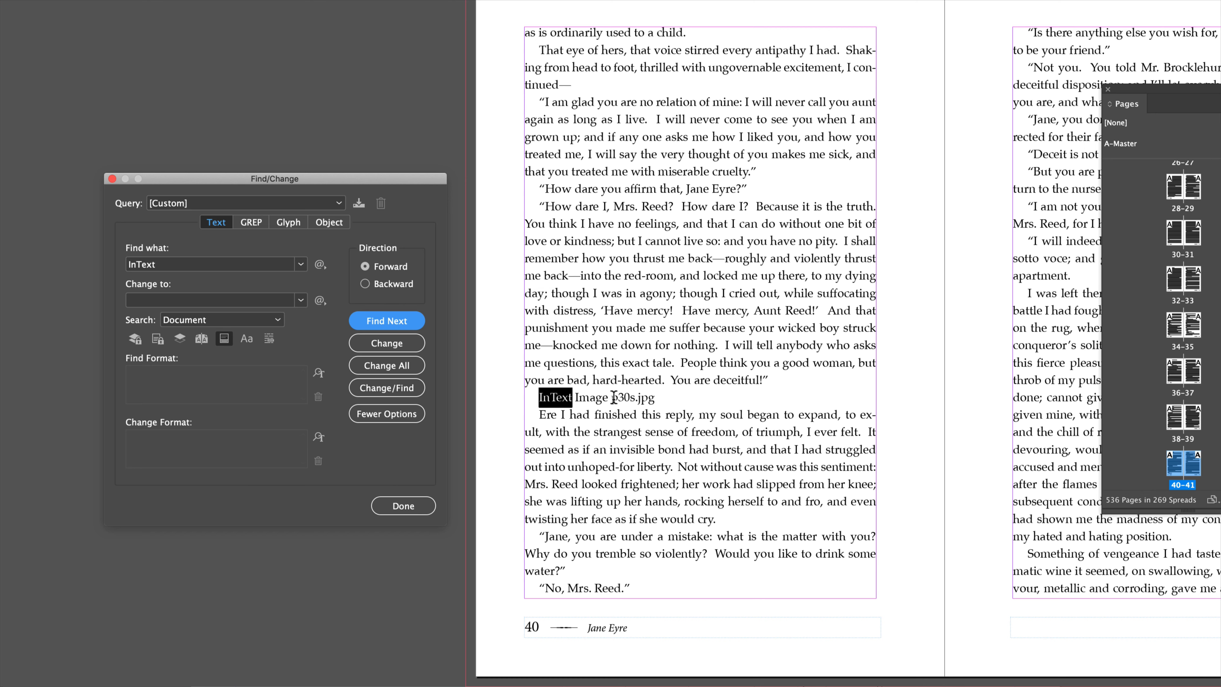
Select the InText Image p30s.jpg placeholder line on page 40 and delete it.
{"action": "left_click_drag", "start_coordinate": [611, 397], "coordinate": [658, 403]}
{"action": "left_click", "coordinate": [658, 403]}
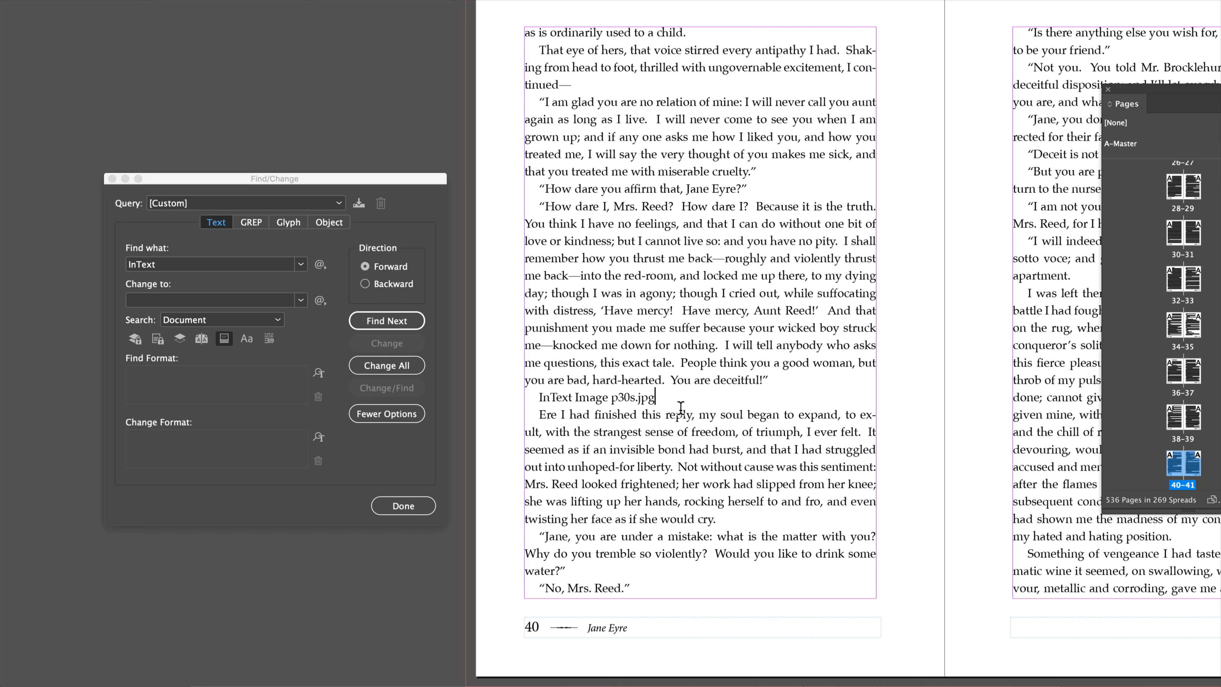
{"action": "left_click_drag", "start_coordinate": [538, 398], "coordinate": [662, 397]}
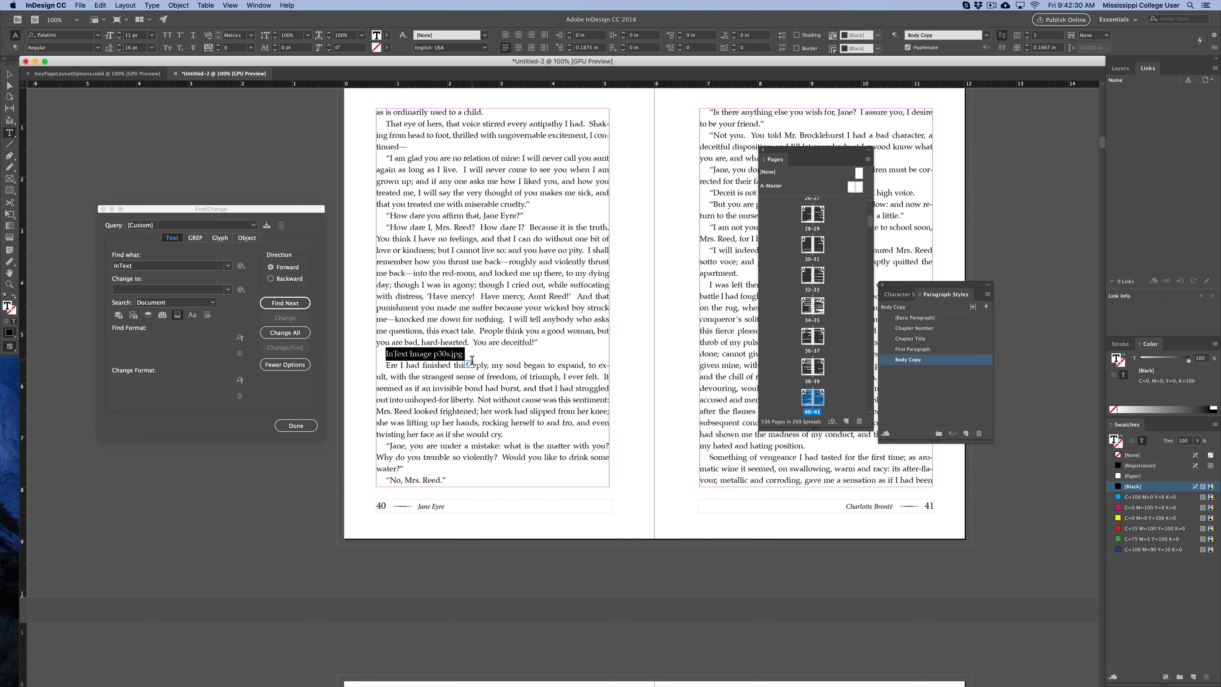
{"action": "left_click_drag", "start_coordinate": [471, 360], "coordinate": [386, 355]}
{"action": "key", "text": "BackSpace"}
{"action": "key", "text": "BackSpace"}
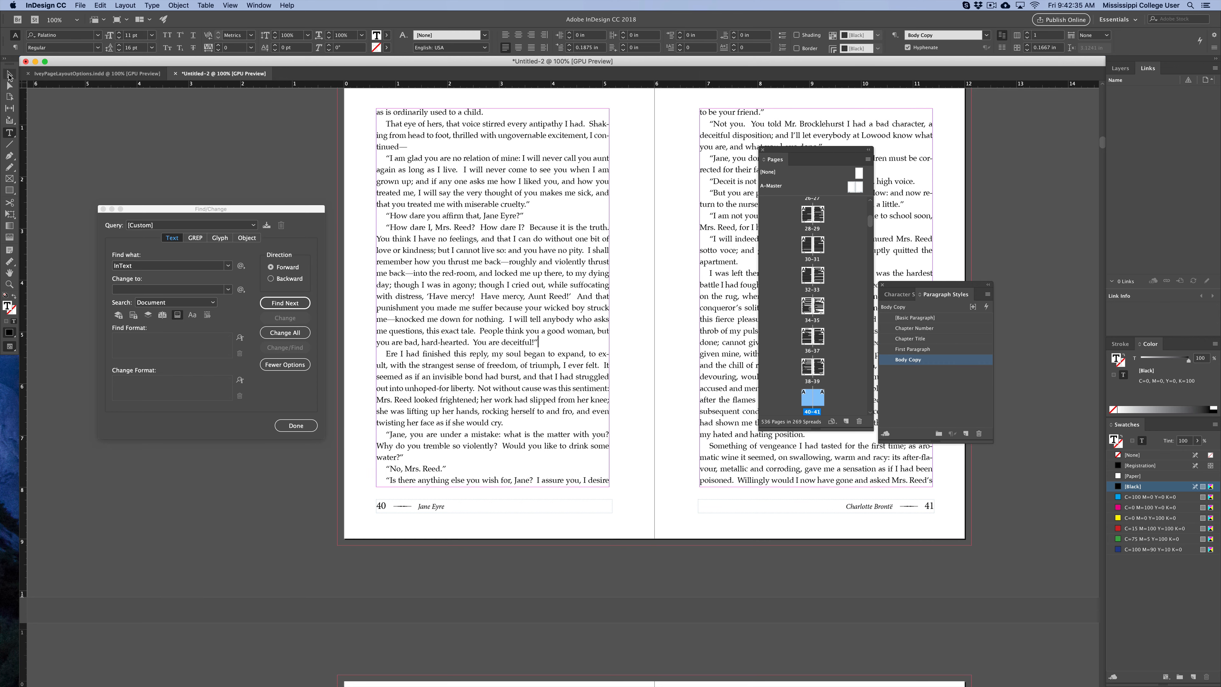
Place the image p30s.jpg from the InText images folder onto the pasteboard beside page 40.
{"action": "left_click", "coordinate": [10, 74]}
{"action": "left_click", "coordinate": [220, 144]}
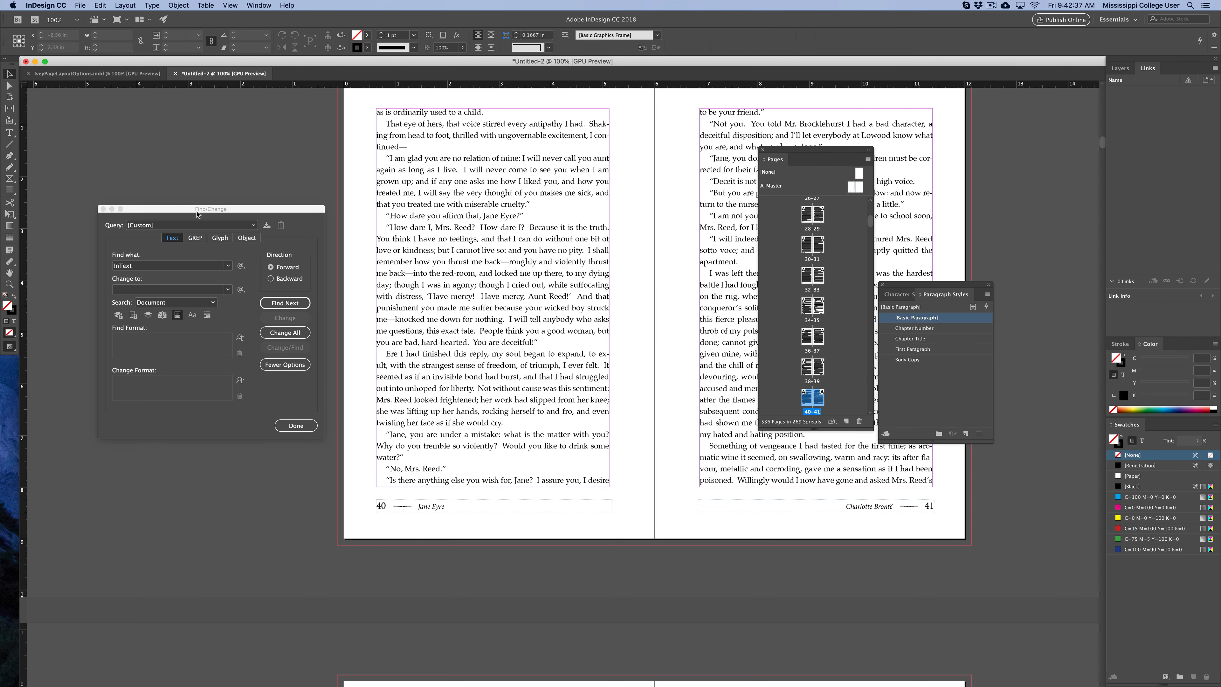
{"action": "left_click_drag", "start_coordinate": [193, 209], "coordinate": [417, 312]}
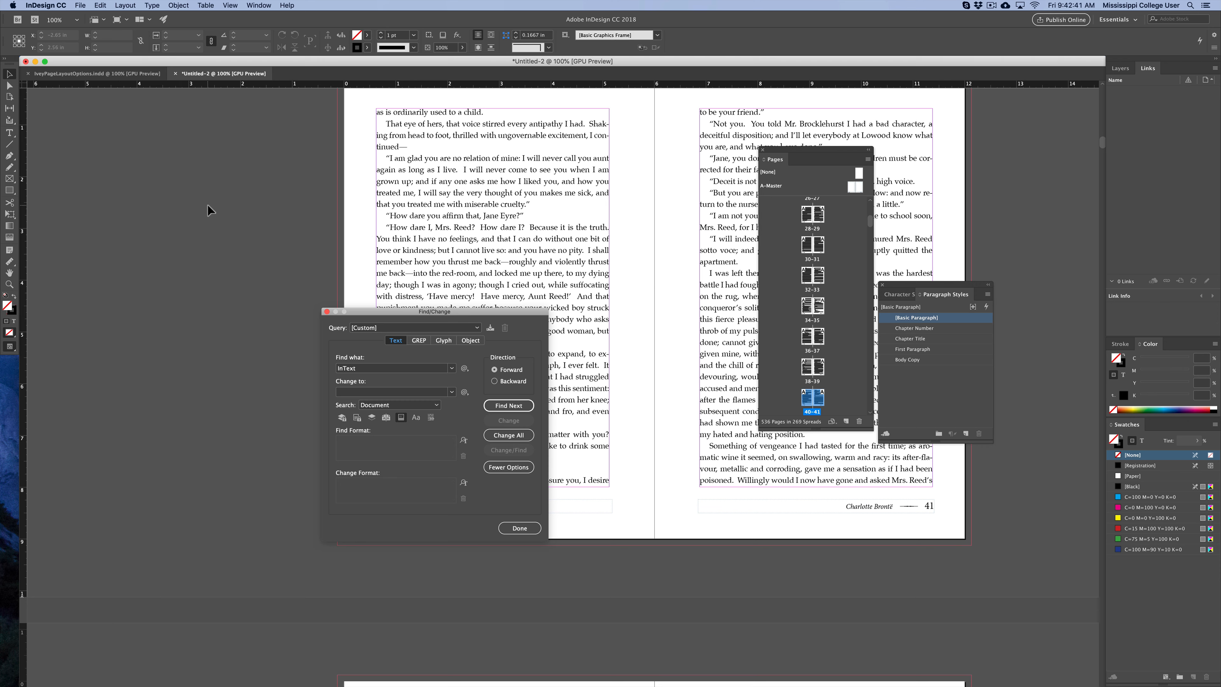
{"action": "left_click", "coordinate": [101, 5]}
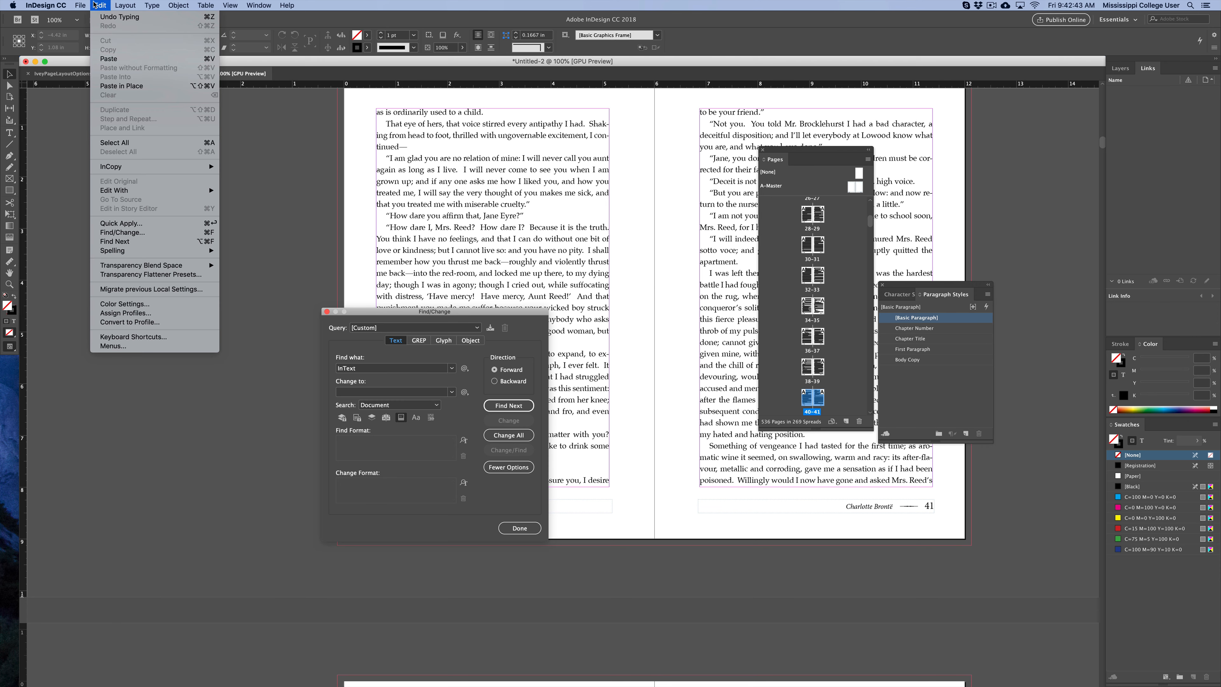
{"action": "mouse_move", "coordinate": [82, 6]}
{"action": "left_click", "coordinate": [116, 129]}
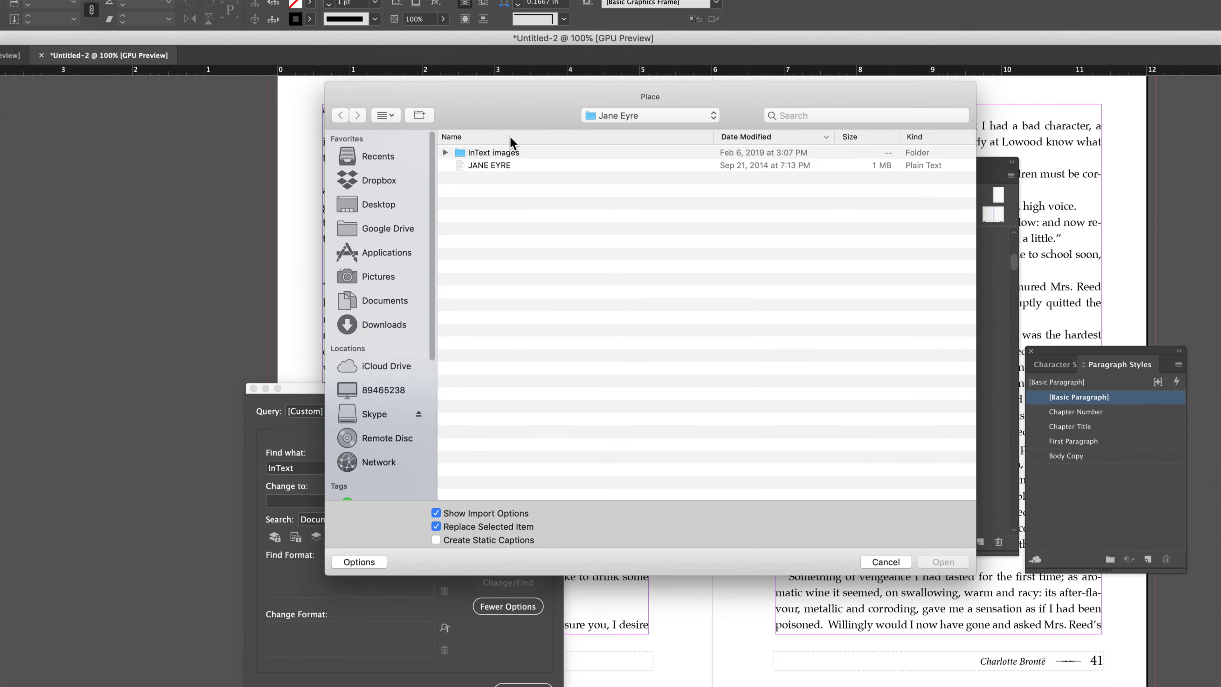
{"action": "left_click", "coordinate": [497, 142]}
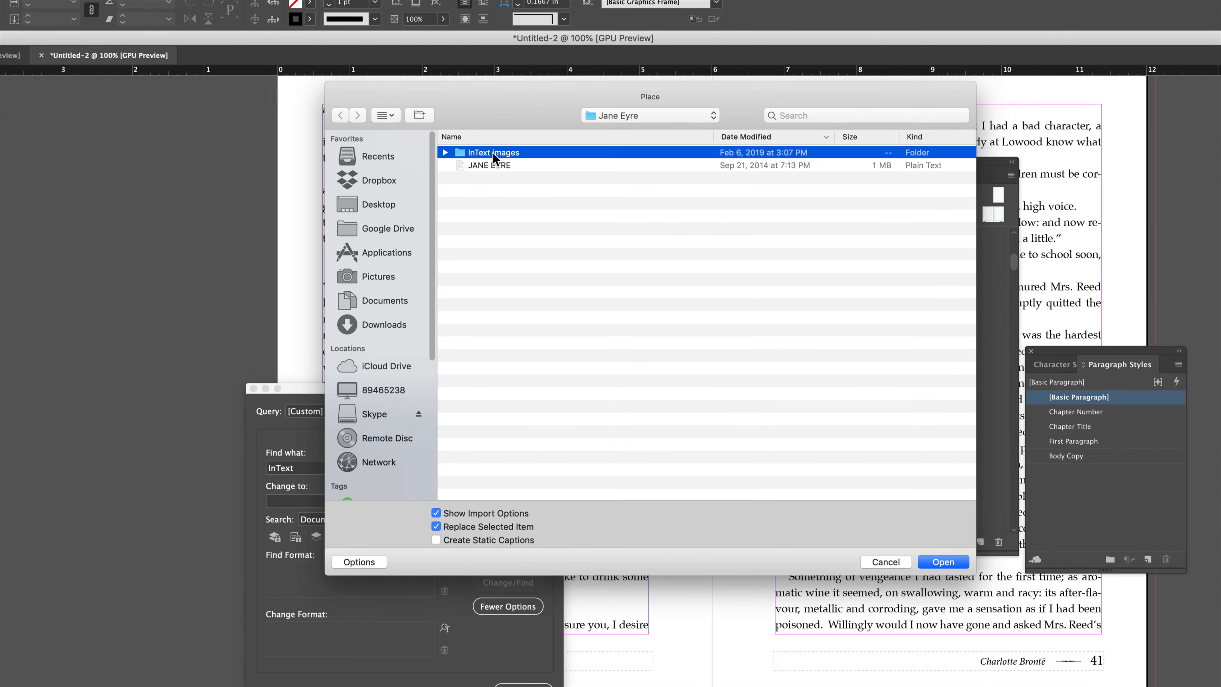
{"action": "left_click", "coordinate": [445, 152]}
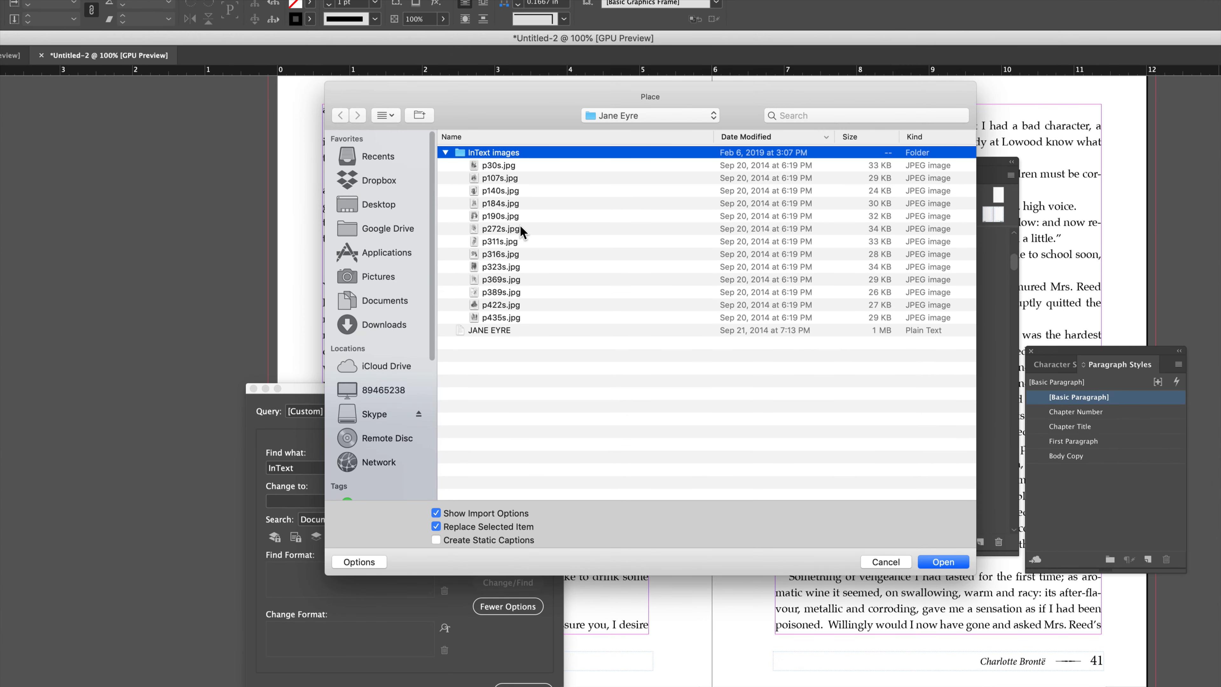
{"action": "left_click", "coordinate": [497, 166]}
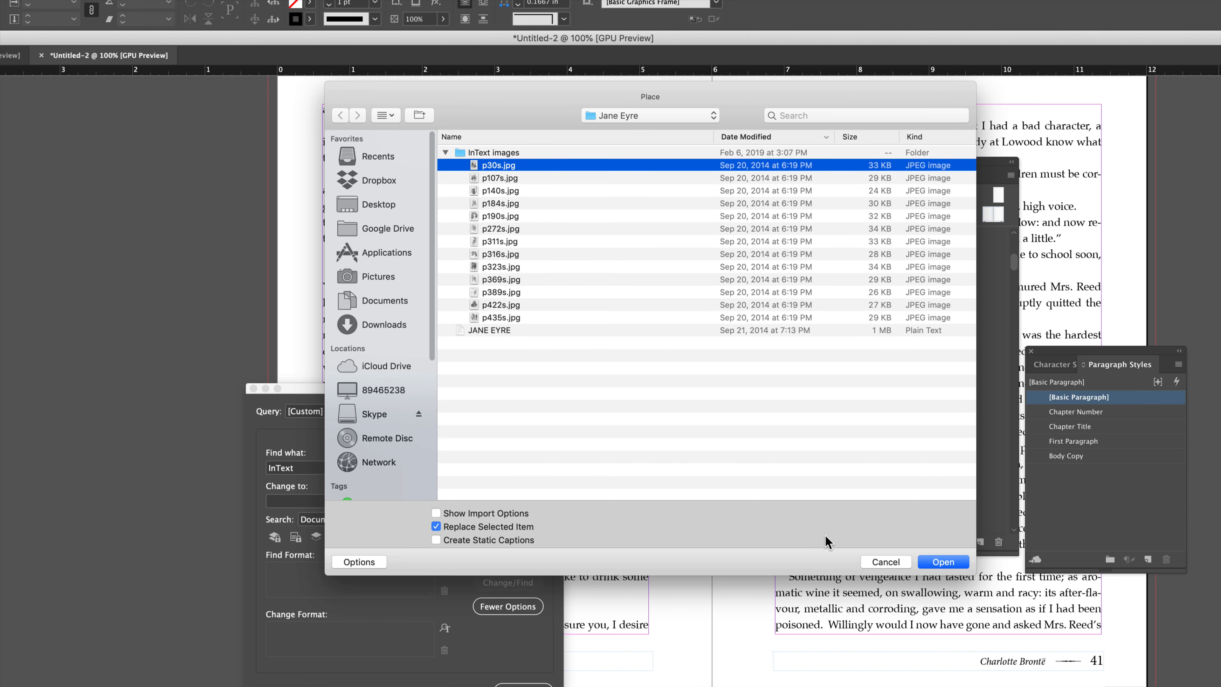
{"action": "left_click", "coordinate": [938, 561]}
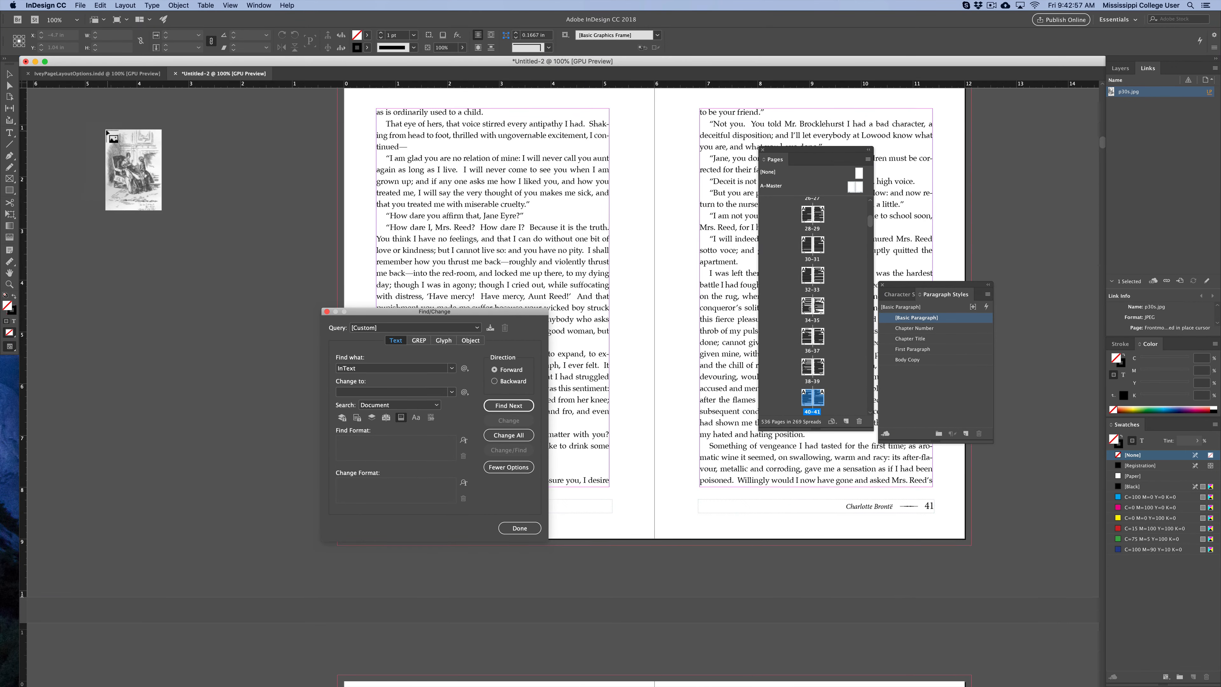
{"action": "left_click_drag", "start_coordinate": [107, 136], "coordinate": [284, 390]}
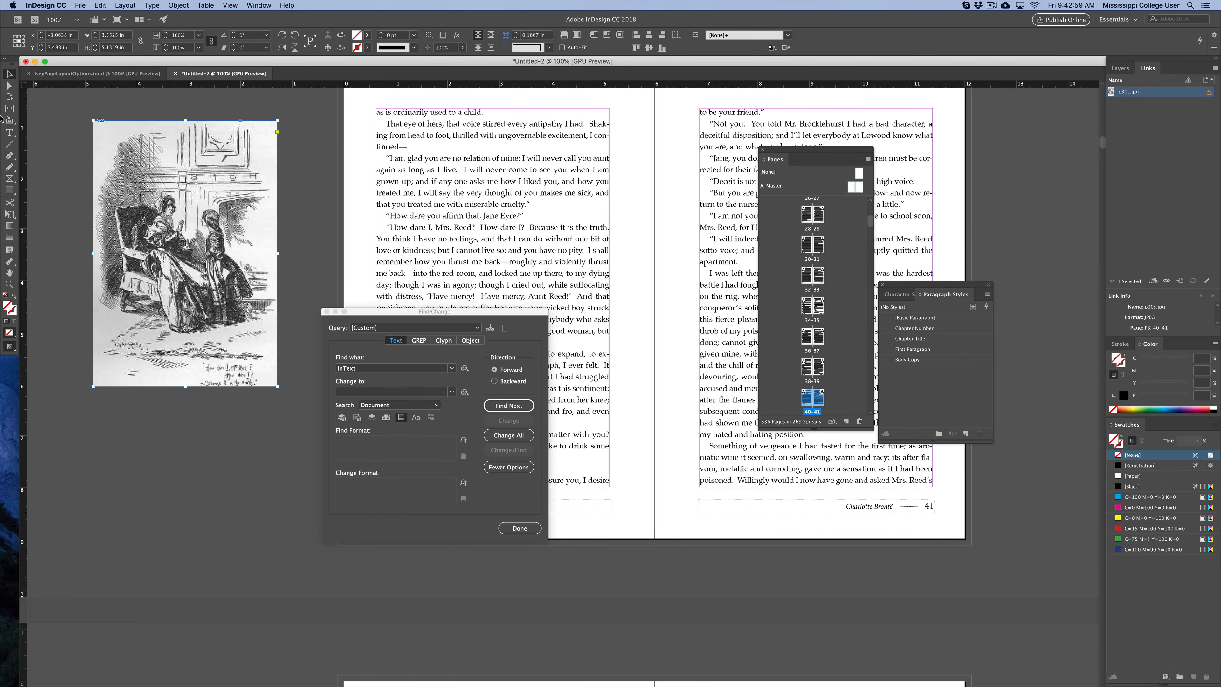
Move the illustration onto the top of page 40's text column and wrap the text around its bounding box.
{"action": "key", "text": "v"}
{"action": "key", "text": "super+shift+a"}
{"action": "key", "text": "w"}
{"action": "key", "text": "w"}
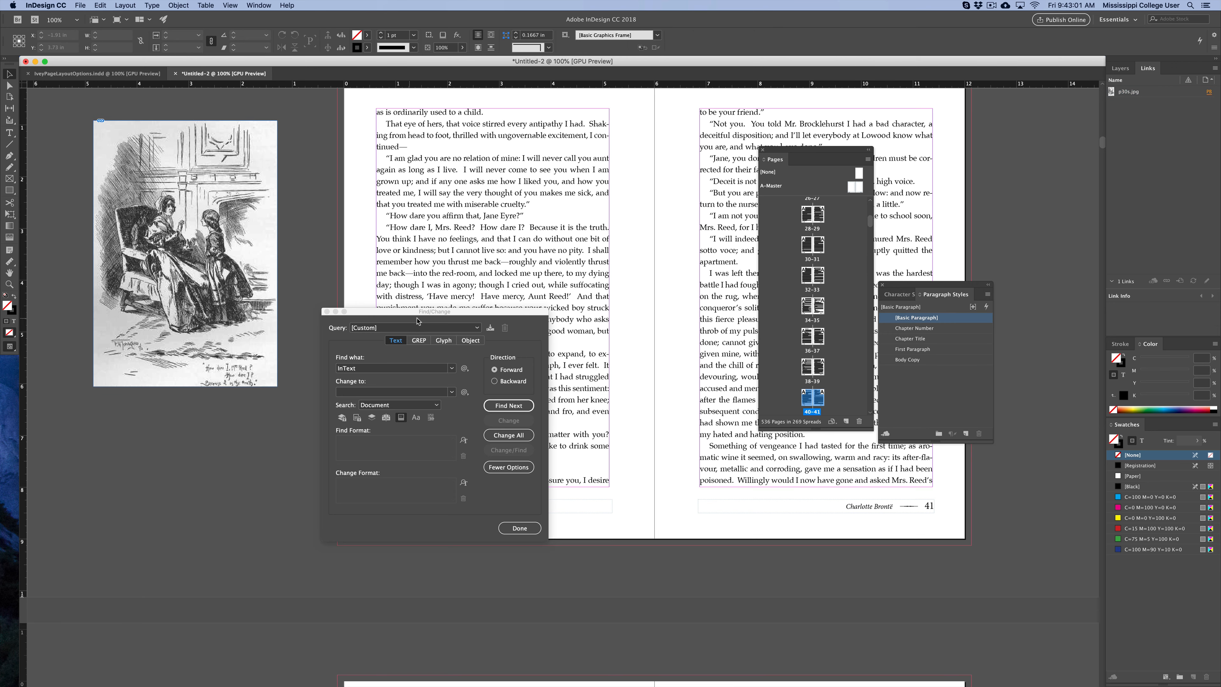
{"action": "left_click_drag", "start_coordinate": [369, 314], "coordinate": [972, 226]}
{"action": "left_click", "coordinate": [208, 187]}
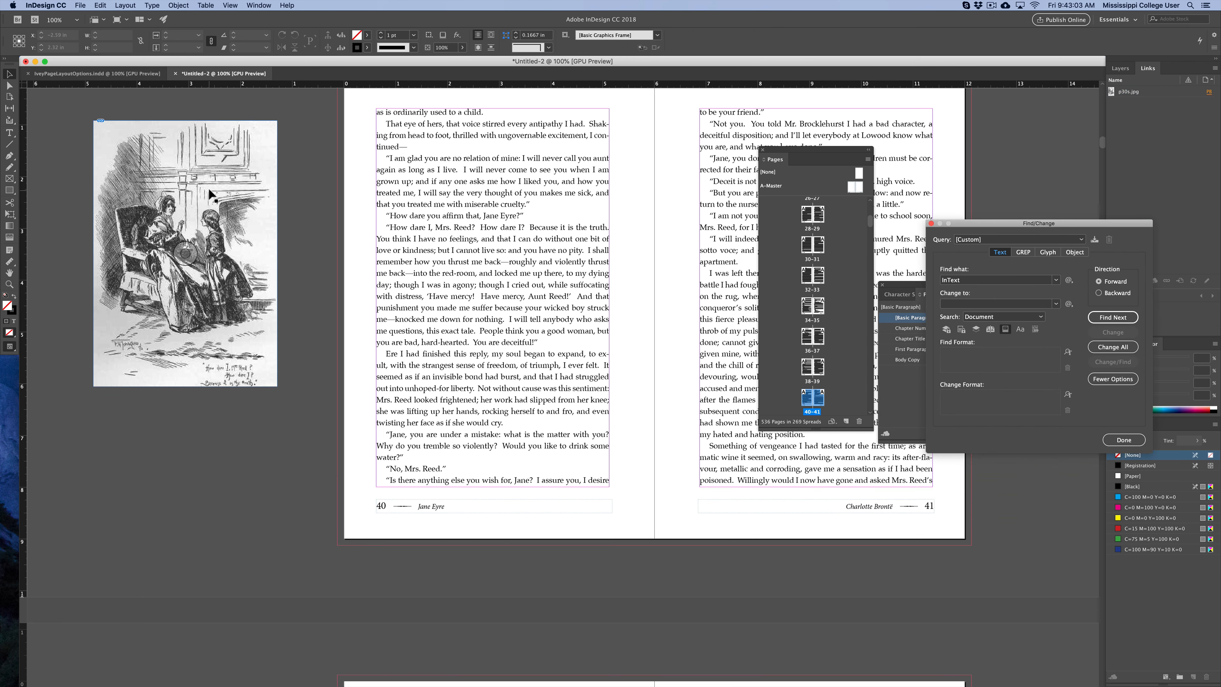
{"action": "left_click_drag", "start_coordinate": [114, 171], "coordinate": [392, 161]}
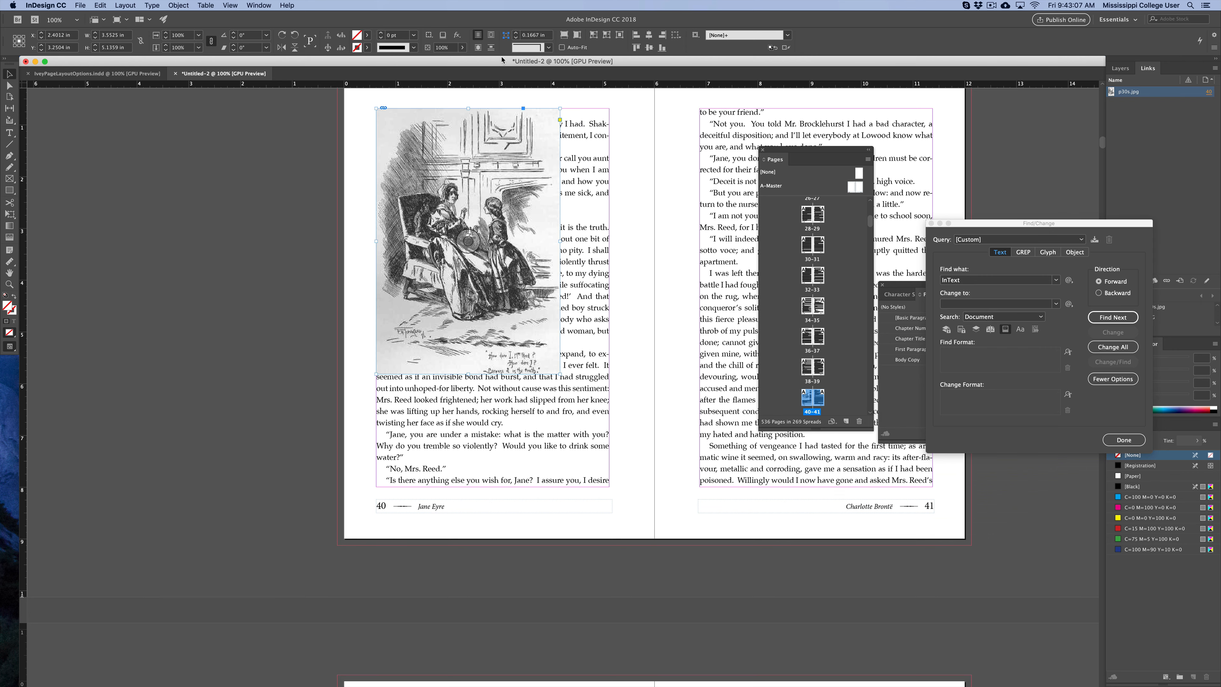
{"action": "left_click", "coordinate": [491, 38]}
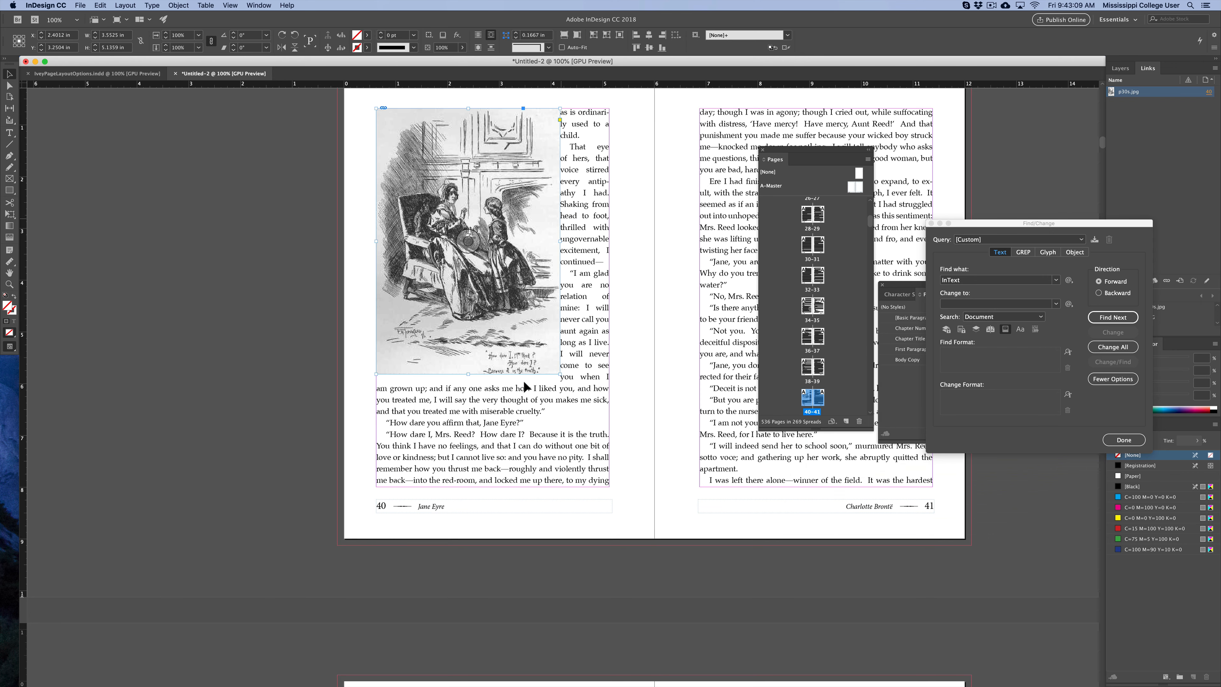
Scale the illustration down and move it to the lower right of page 40's text column.
{"action": "left_click", "coordinate": [274, 288]}
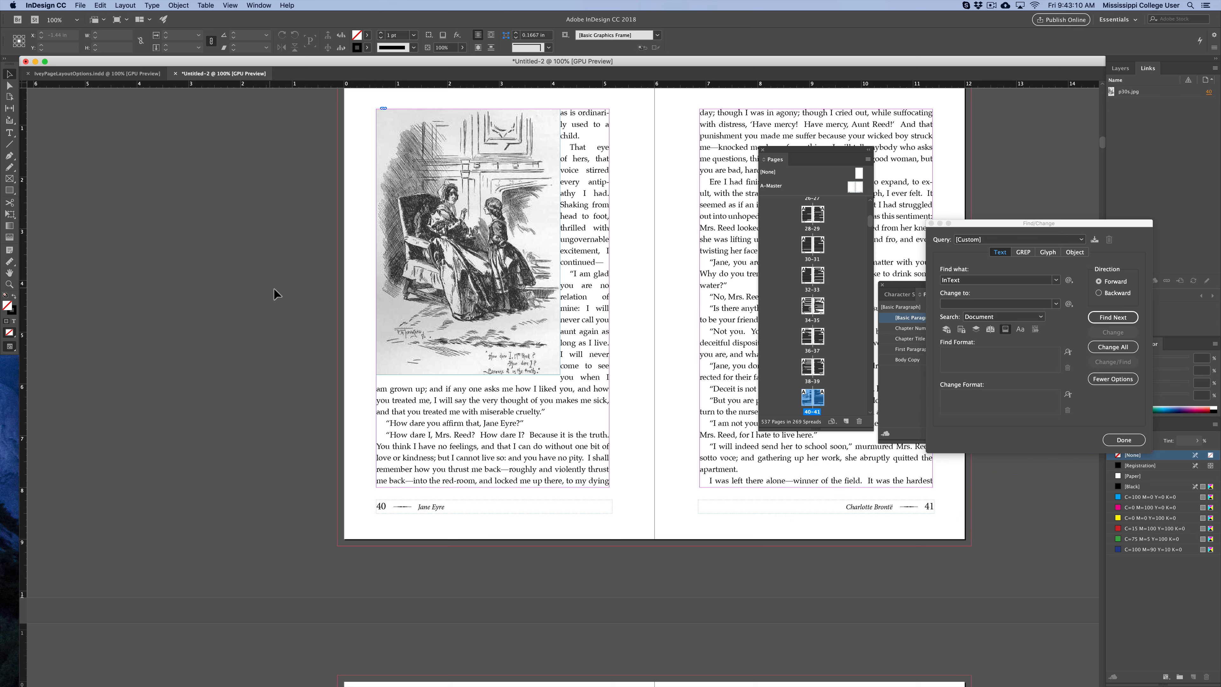
{"action": "left_click", "coordinate": [532, 363]}
{"action": "left_click_drag", "start_coordinate": [561, 375], "coordinate": [495, 281]}
{"action": "left_click_drag", "start_coordinate": [315, 279], "coordinate": [205, 310]}
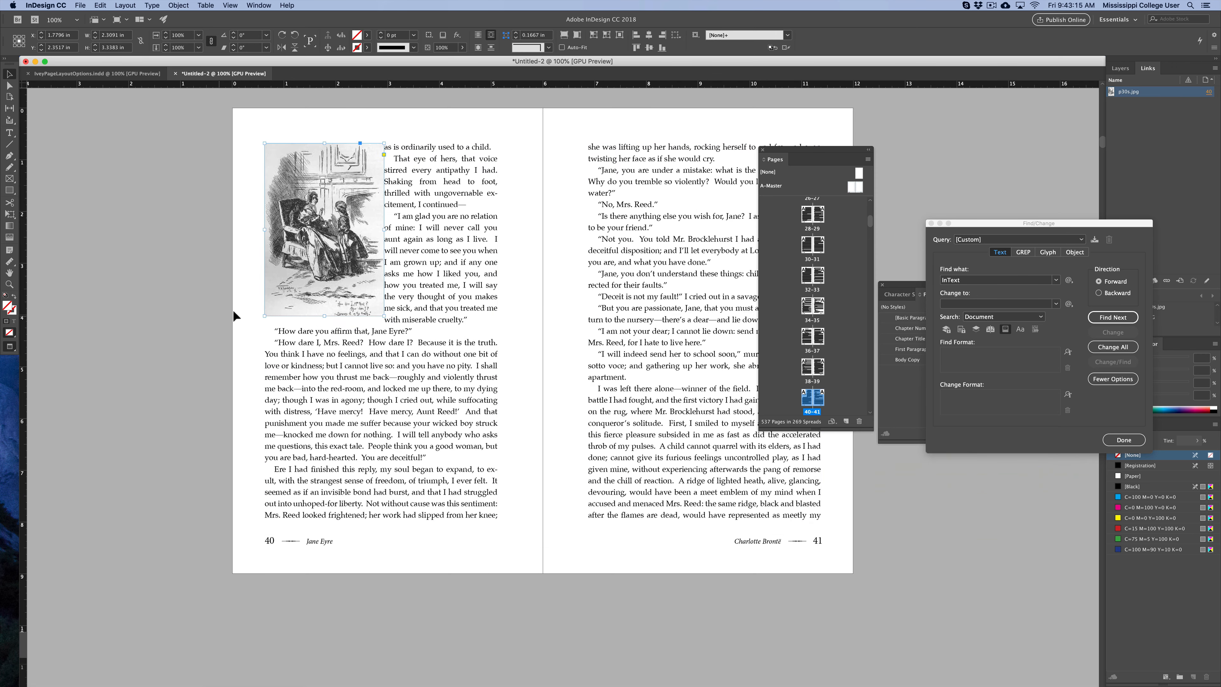
{"action": "left_click_drag", "start_coordinate": [303, 299], "coordinate": [429, 493]}
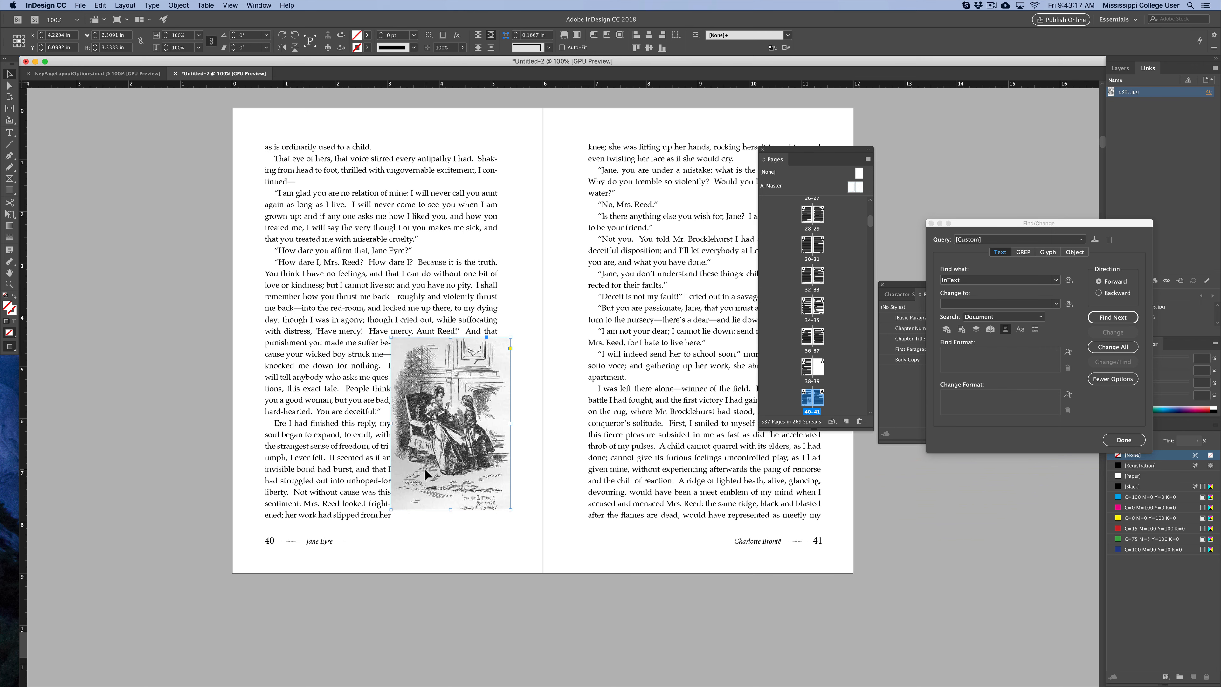
Move the illustration to the top of page 40 and enlarge it to fill the page's text area.
{"action": "key", "text": "super+w"}
{"action": "left_click", "coordinate": [658, 360]}
{"action": "left_click_drag", "start_coordinate": [393, 340], "coordinate": [267, 203]}
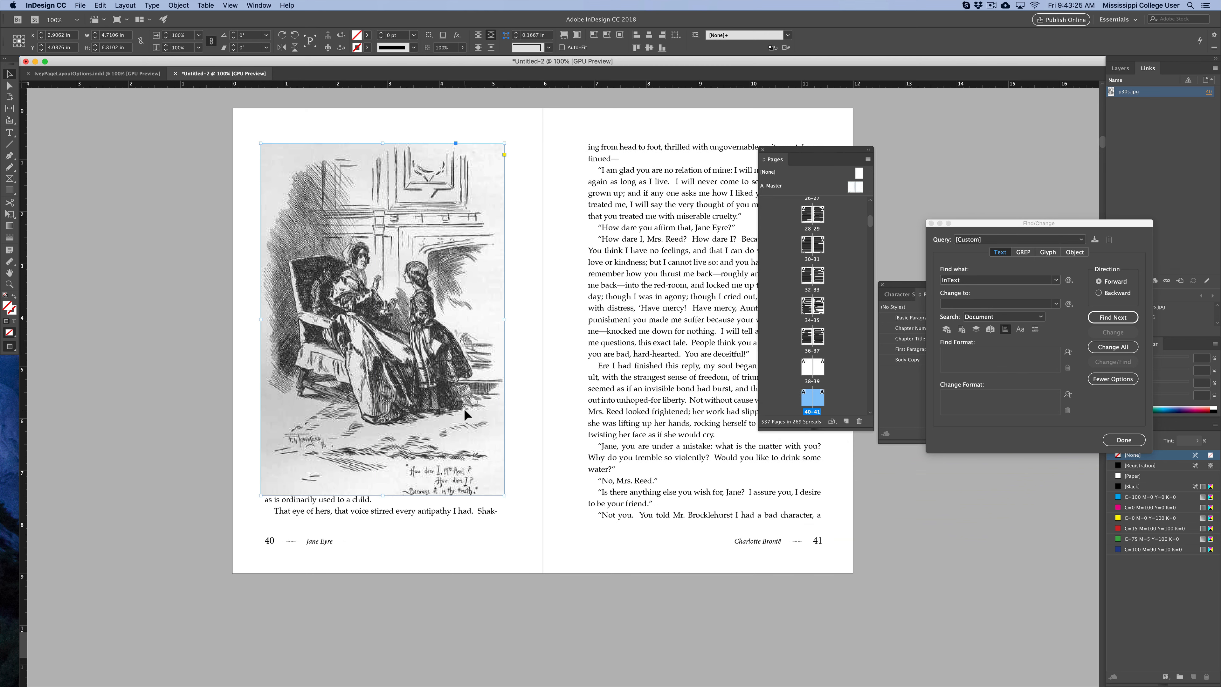
{"action": "left_click_drag", "start_coordinate": [504, 496], "coordinate": [520, 518]}
{"action": "left_click", "coordinate": [538, 503]}
{"action": "scroll", "coordinate": [486, 495], "scroll_direction": "right", "scroll_amount": 3}
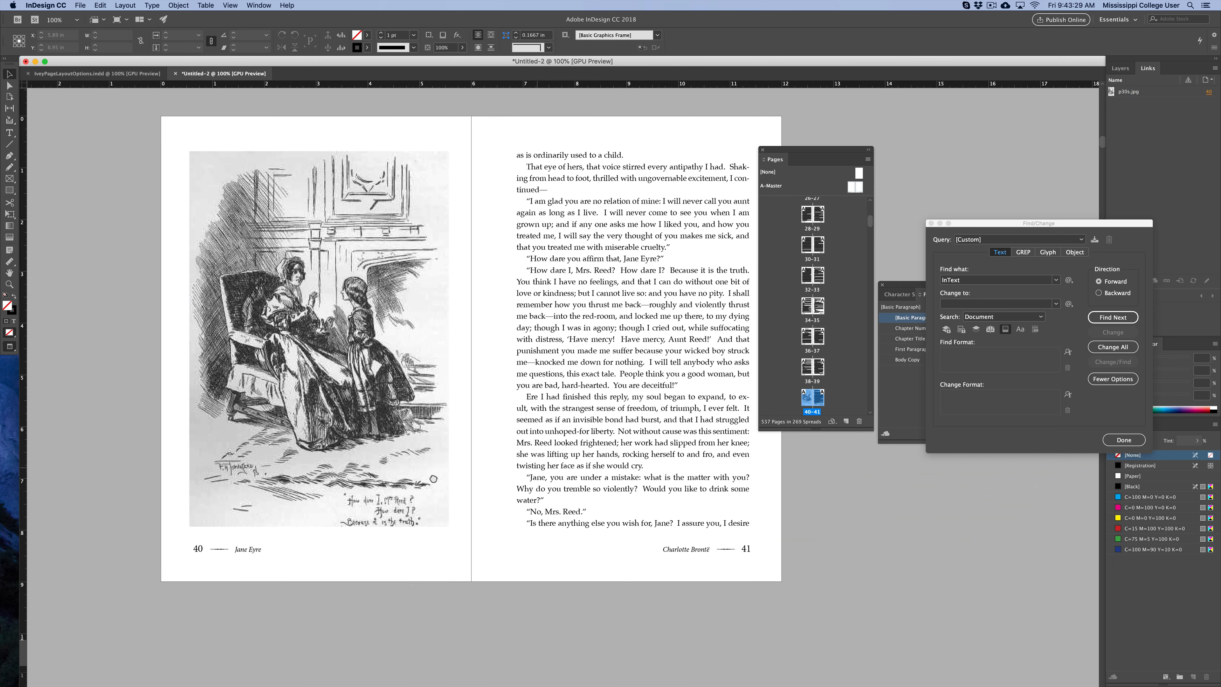
Shift the enlarged illustration horizontally so it sits centered on page 40.
{"action": "left_click", "coordinate": [438, 416]}
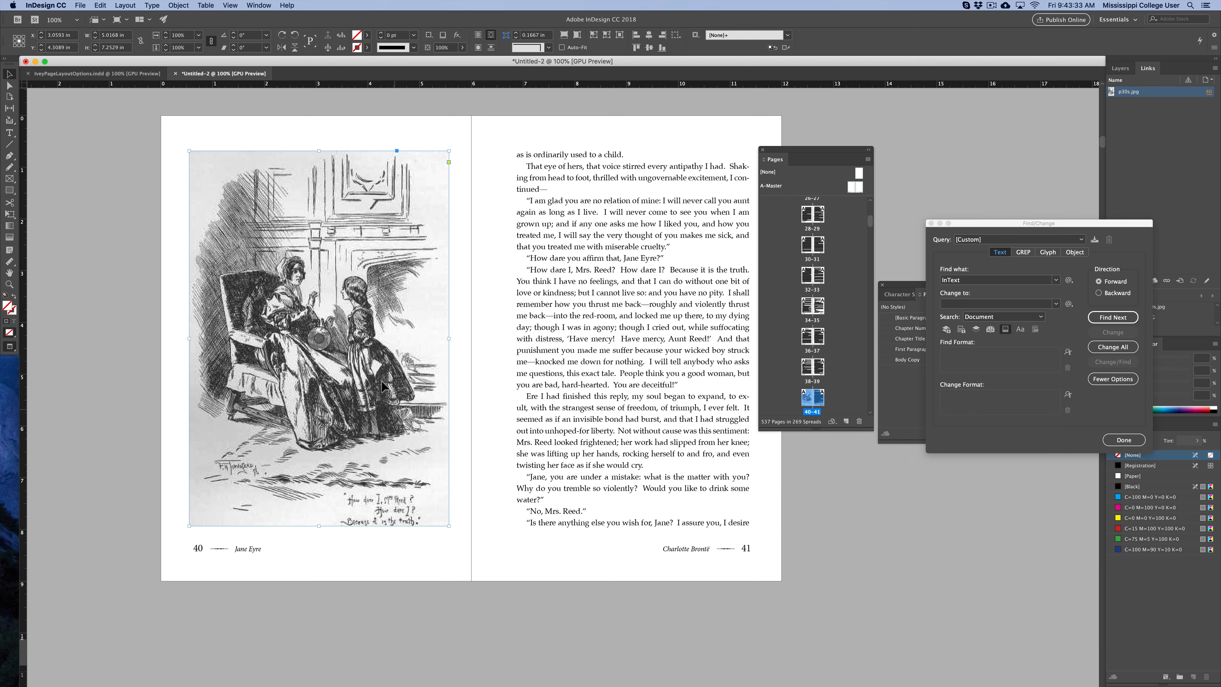
{"action": "left_click_drag", "start_coordinate": [416, 375], "coordinate": [380, 380]}
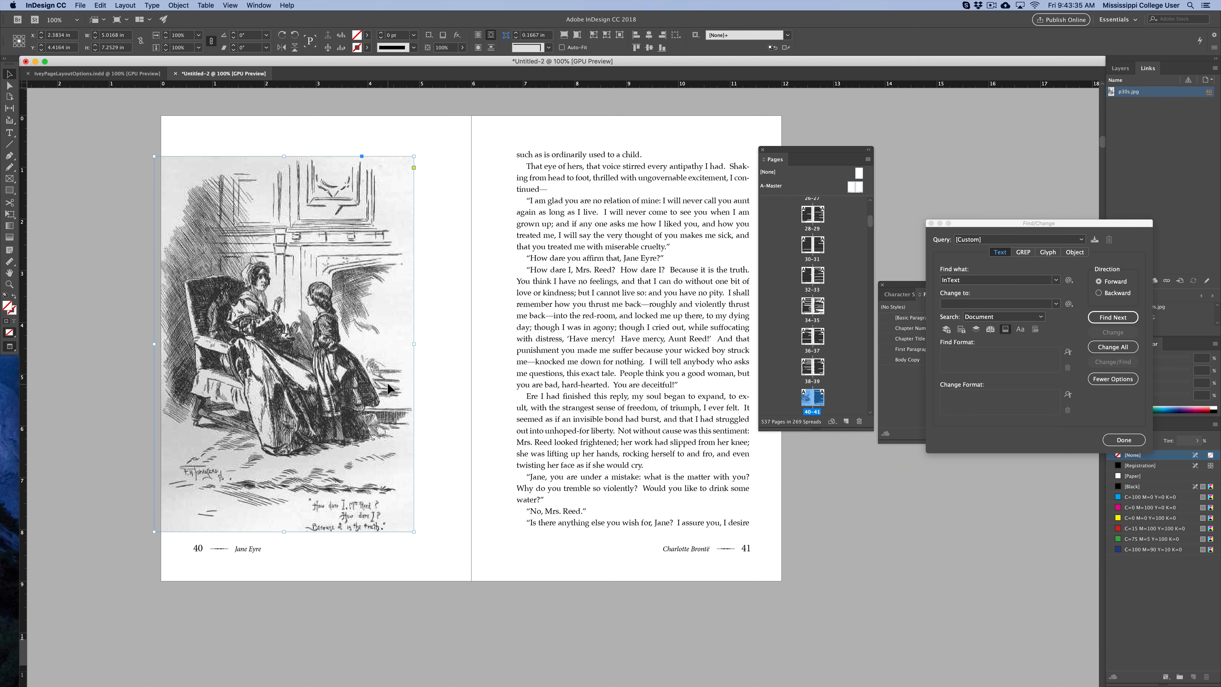
{"action": "left_click", "coordinate": [121, 378]}
{"action": "key", "text": "w"}
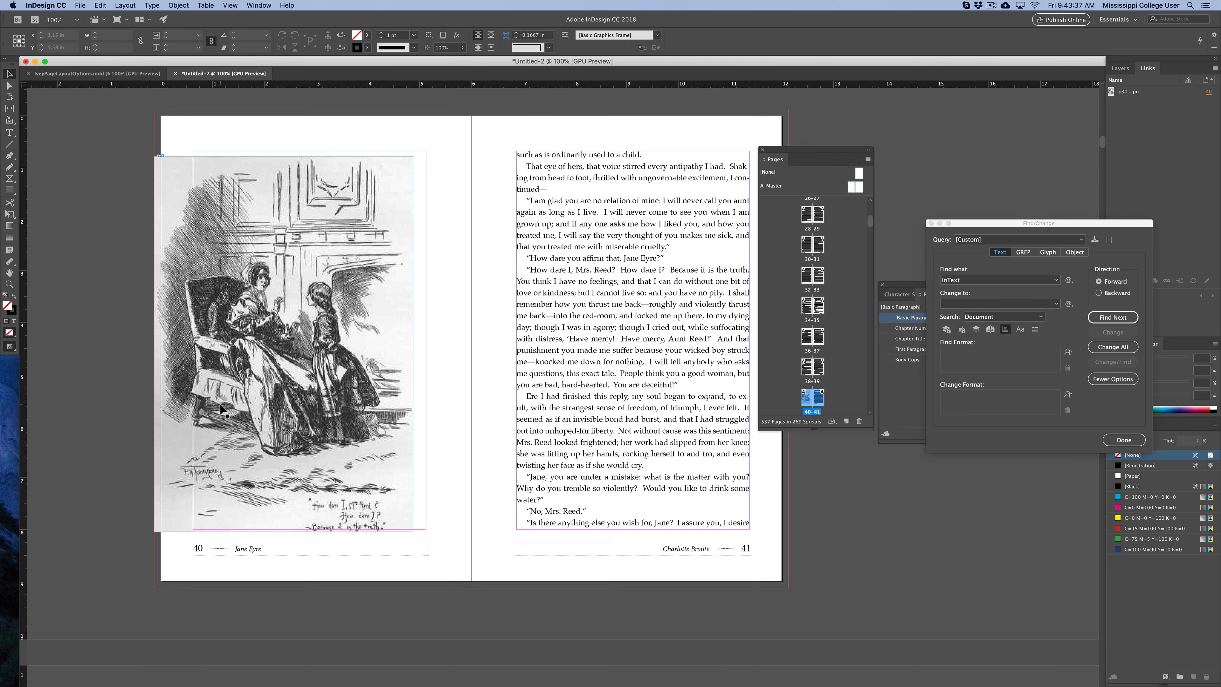
{"action": "left_click_drag", "start_coordinate": [180, 372], "coordinate": [210, 369]}
{"action": "left_click", "coordinate": [68, 356]}
{"action": "key", "text": "w"}
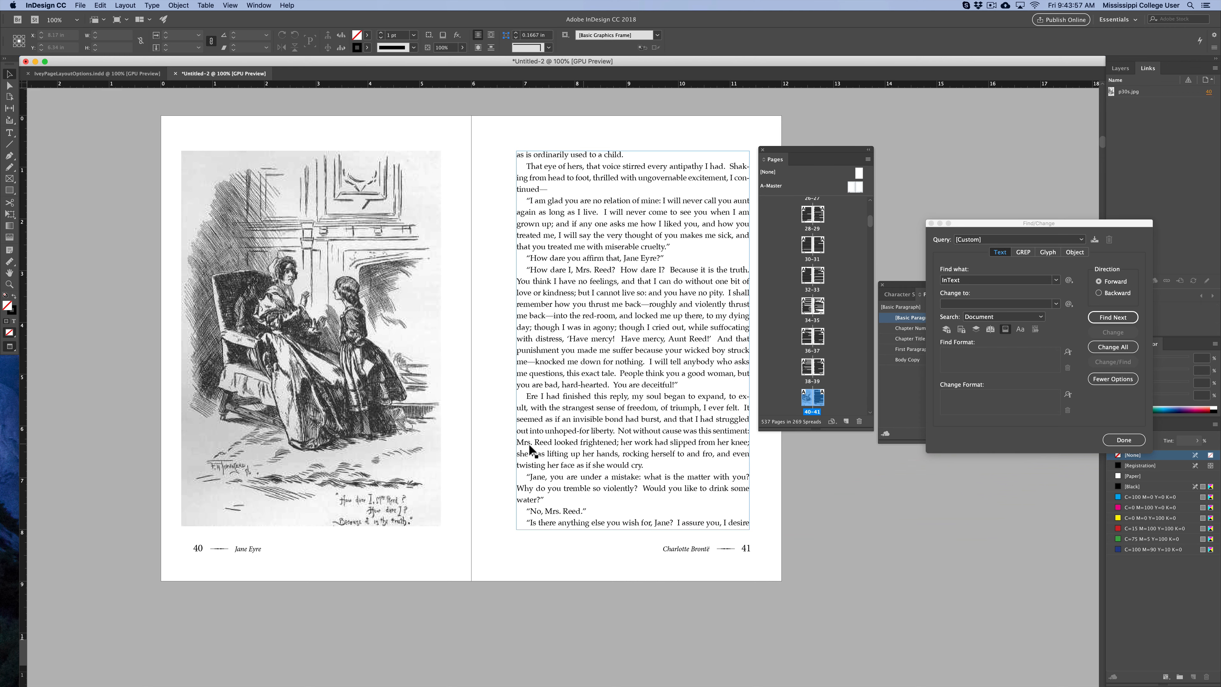
Start packaging the document and save it on the Desktop as JaneEyereBooklayout.
{"action": "scroll", "coordinate": [501, 266], "scroll_direction": "up", "scroll_amount": 20}
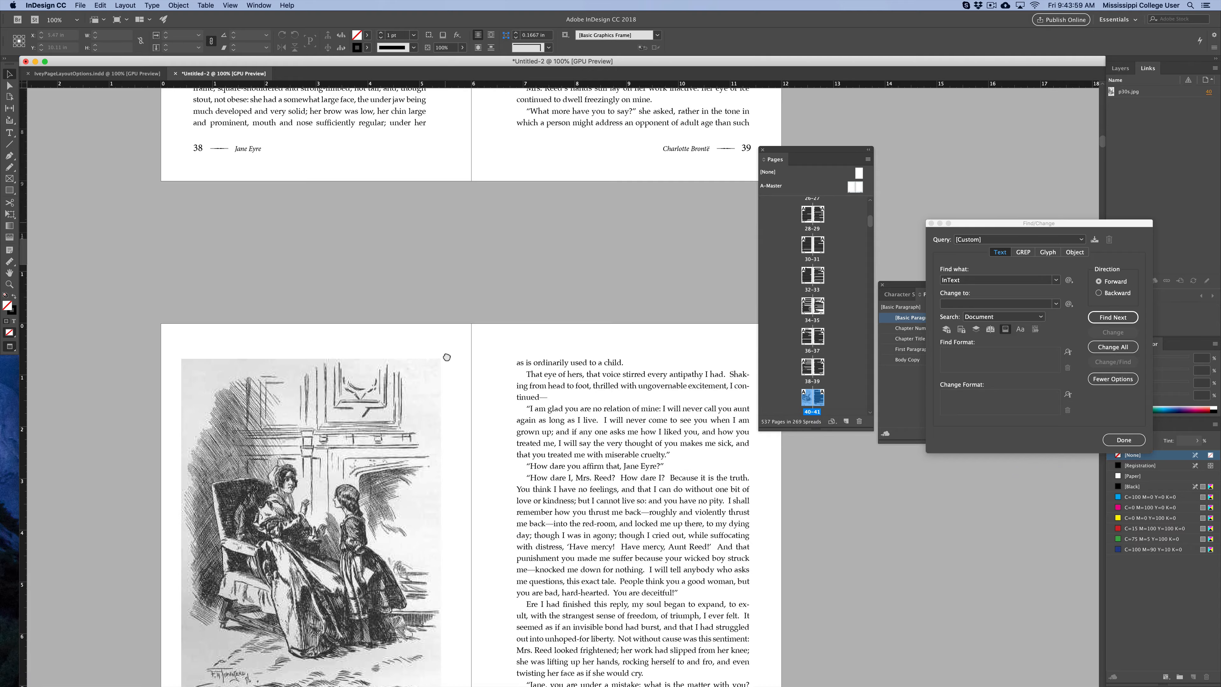
{"action": "scroll", "coordinate": [485, 201], "scroll_direction": "up", "scroll_amount": 4}
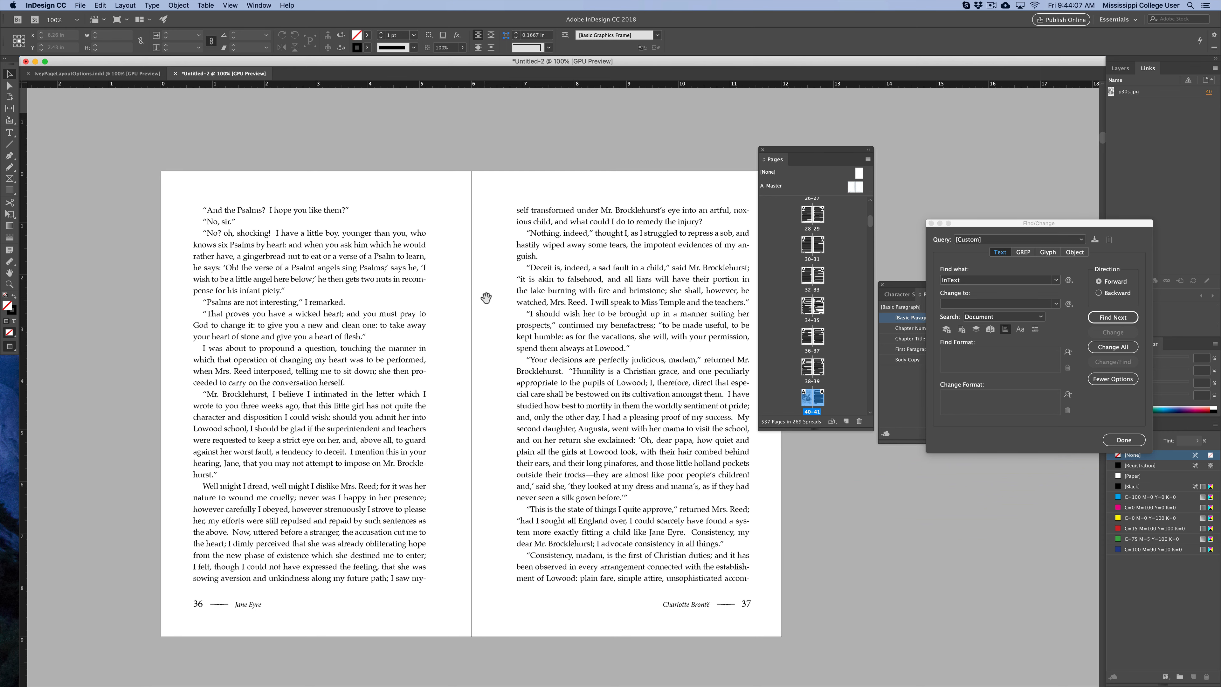
{"action": "scroll", "coordinate": [601, 315], "scroll_direction": "up", "scroll_amount": 20}
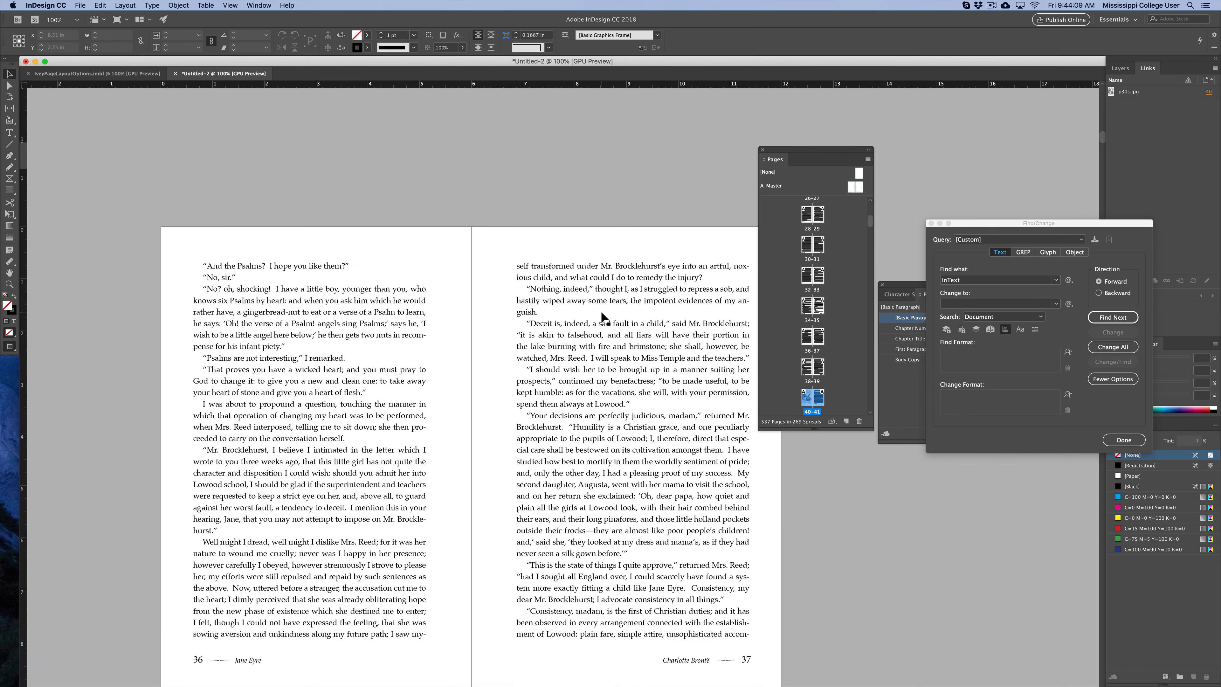
{"action": "scroll", "coordinate": [601, 312], "scroll_direction": "up", "scroll_amount": 2}
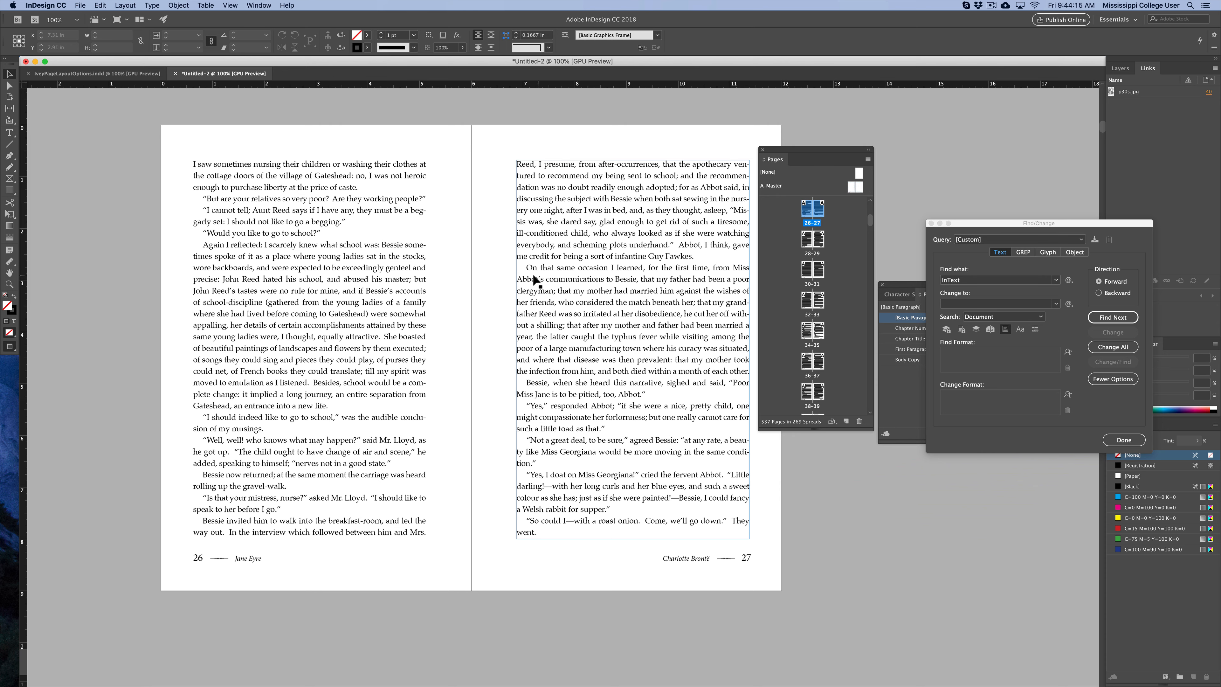
{"action": "left_click", "coordinate": [79, 4]}
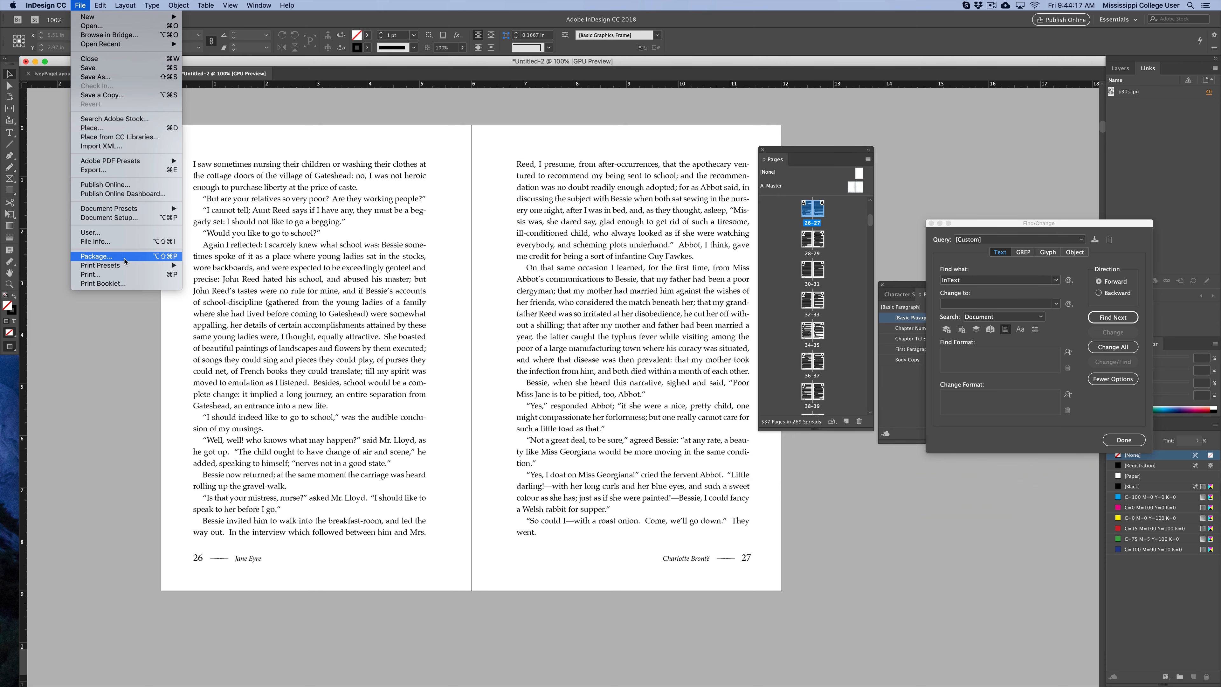
{"action": "left_click", "coordinate": [131, 262]}
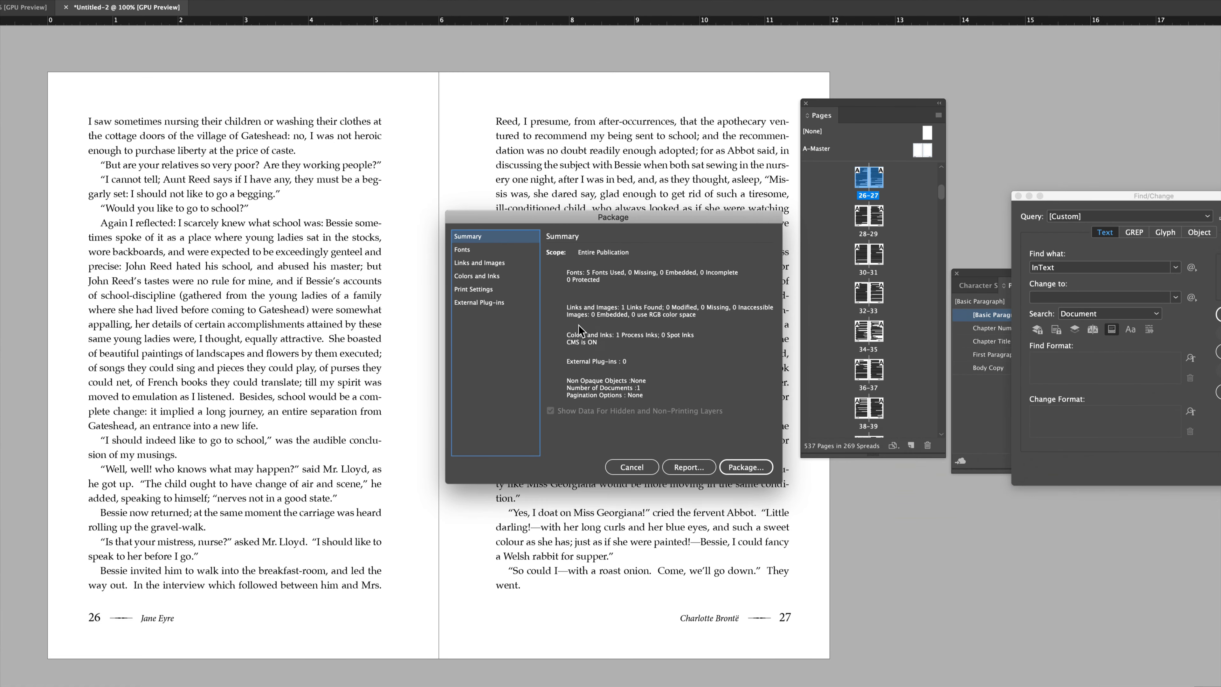
{"action": "left_click", "coordinate": [745, 466]}
{"action": "left_click", "coordinate": [703, 382]}
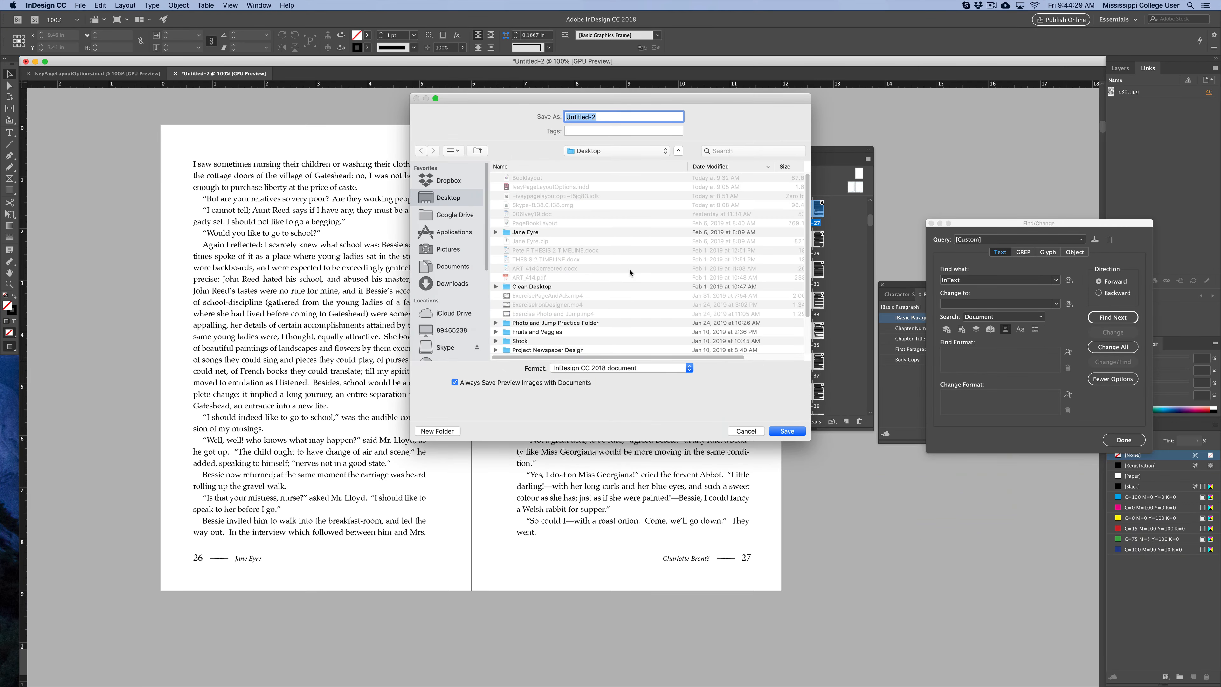
{"action": "type", "text": "JaneEyereBooklayout"}
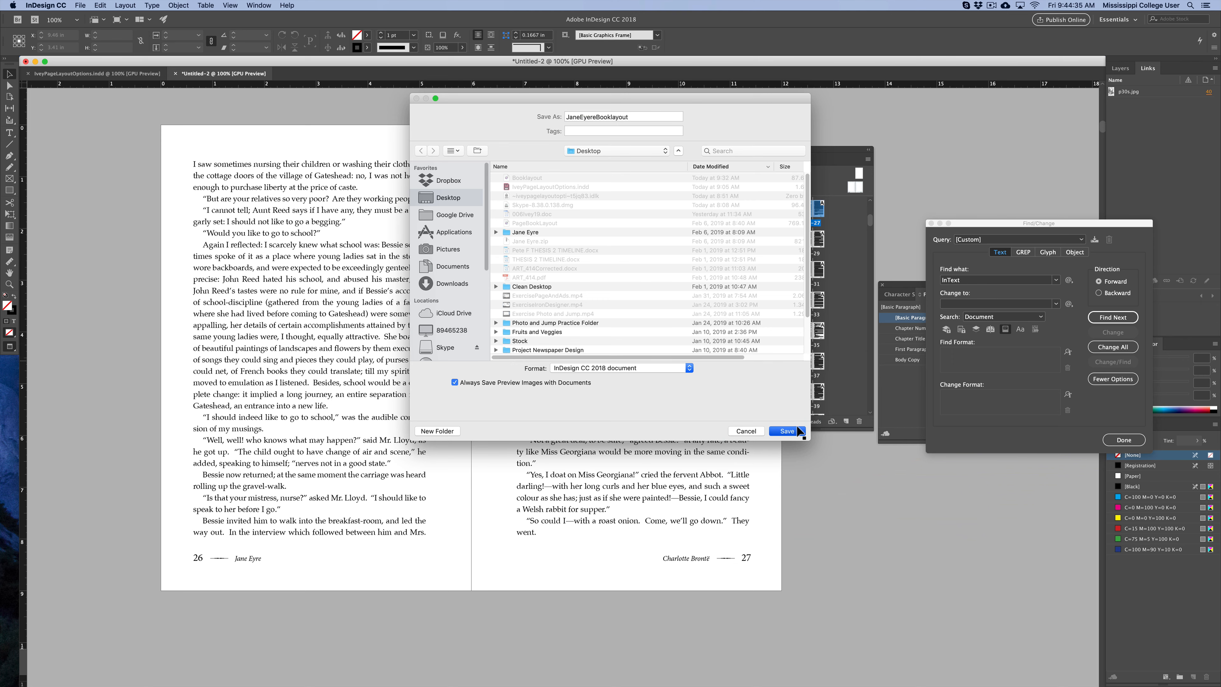
{"action": "left_click", "coordinate": [787, 431]}
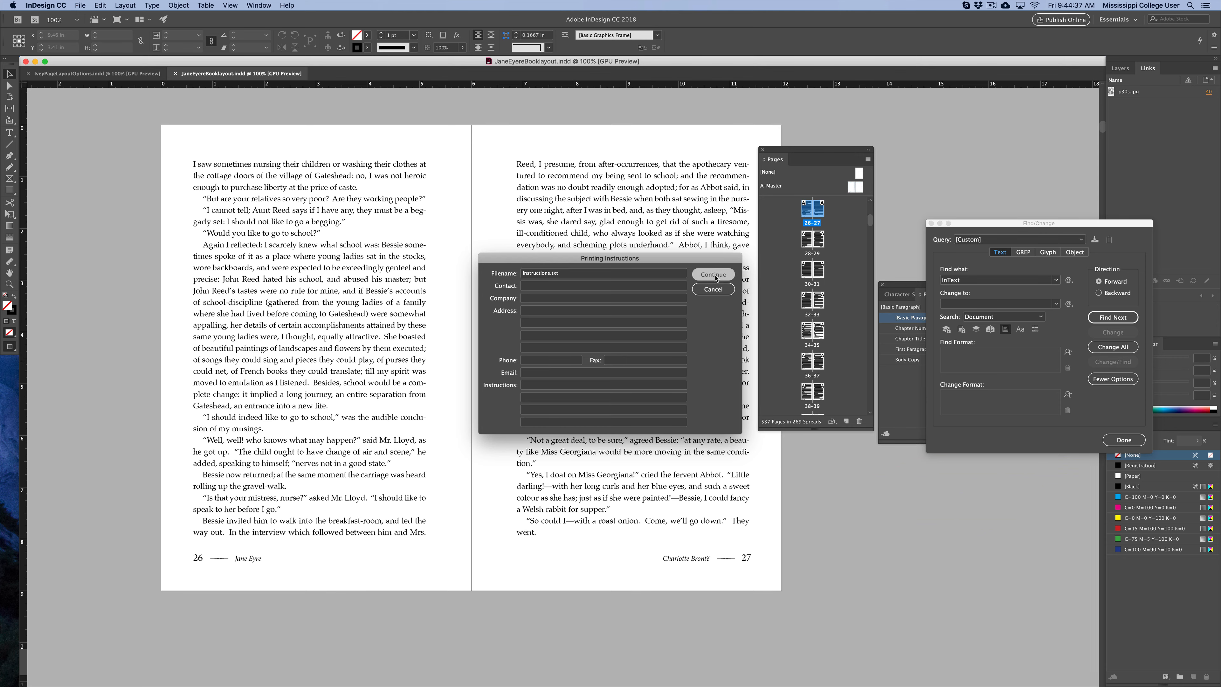
Package the document into a folder, including an IDML and a PDF using the High Quality Print preset.
{"action": "left_click", "coordinate": [713, 274]}
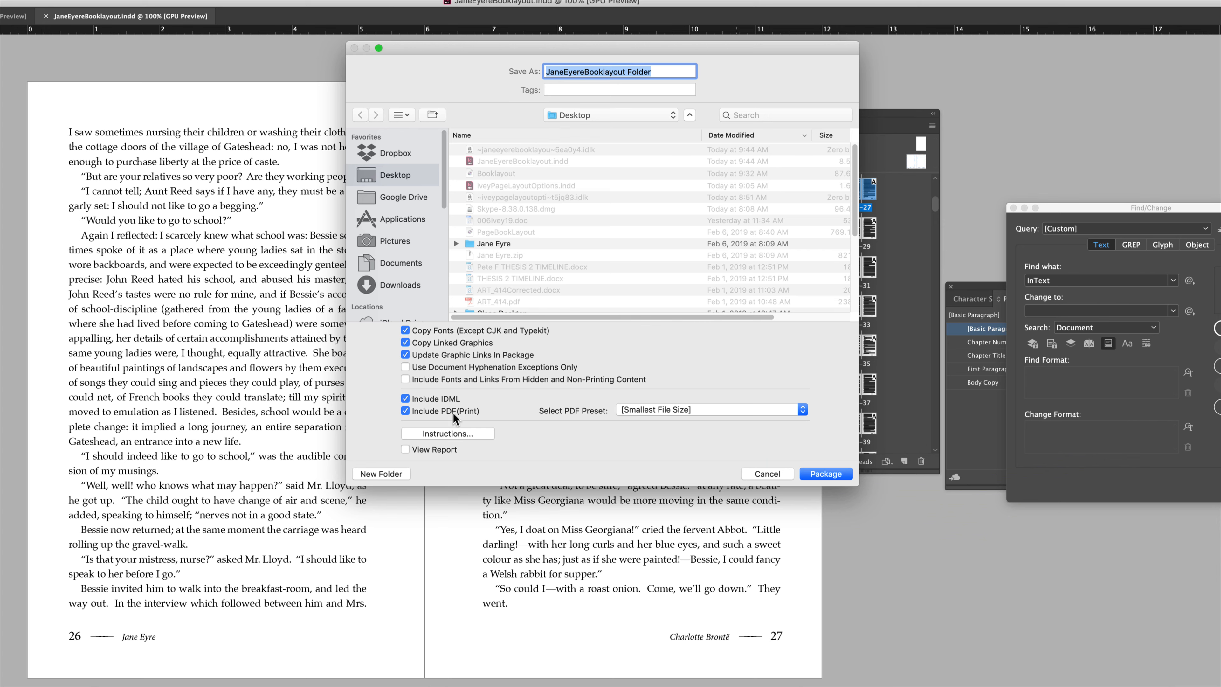
{"action": "left_click", "coordinate": [669, 412]}
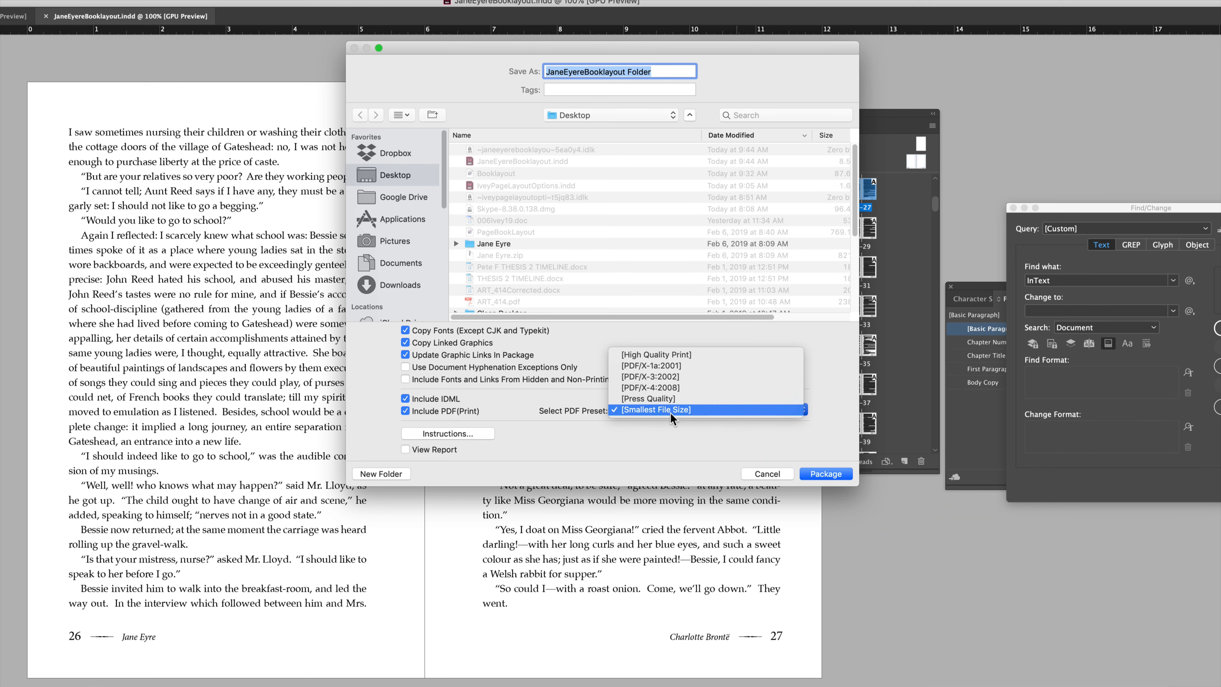
{"action": "left_click", "coordinate": [687, 358]}
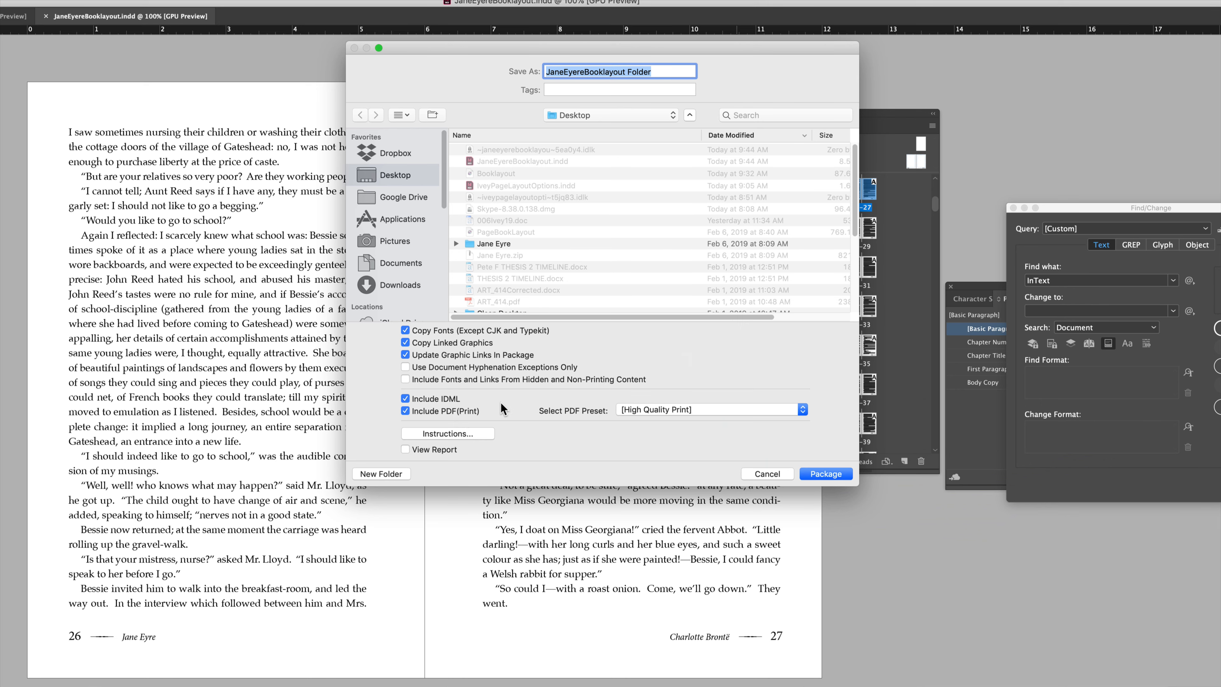
{"action": "left_click", "coordinate": [826, 474]}
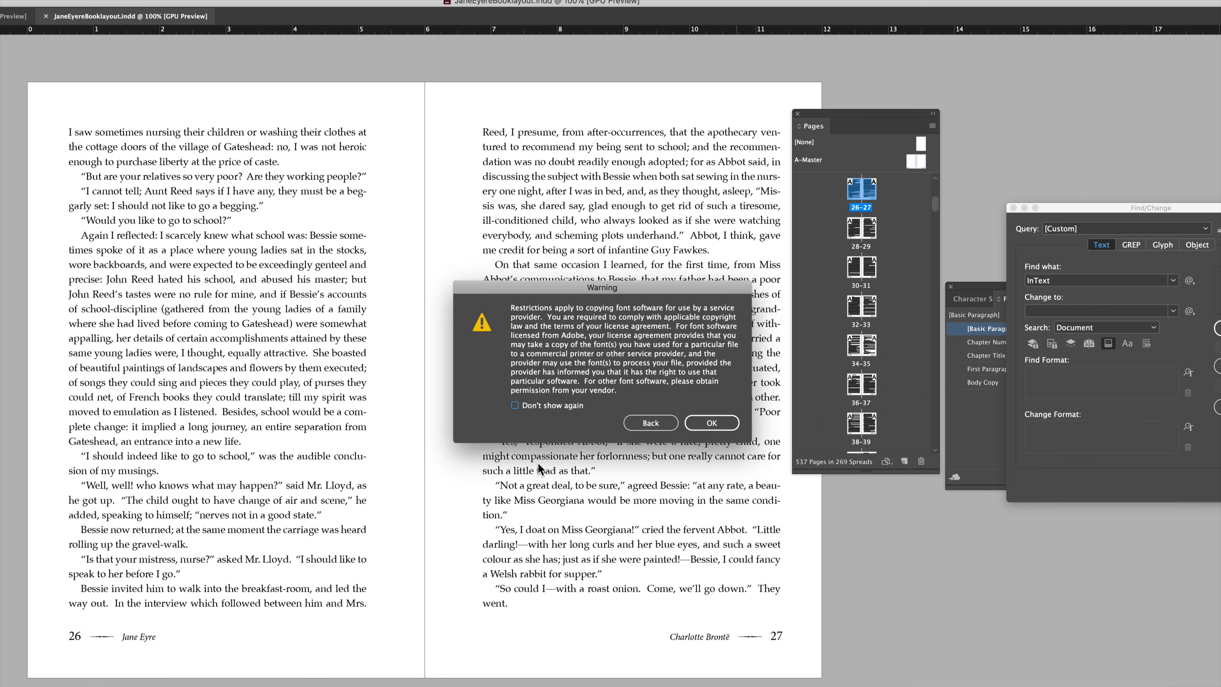
{"action": "left_click", "coordinate": [711, 422]}
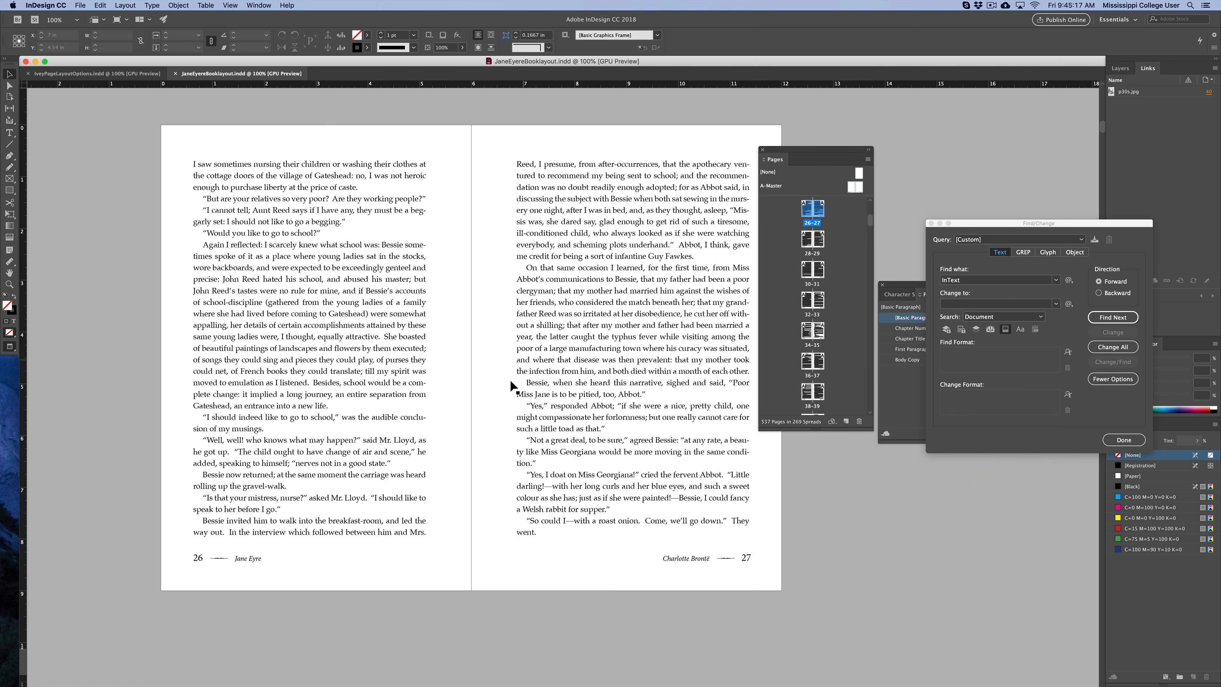
Search the document for the next InText placeholder lines with Find/Change.
{"action": "scroll", "coordinate": [494, 386], "scroll_direction": "down", "scroll_amount": 2}
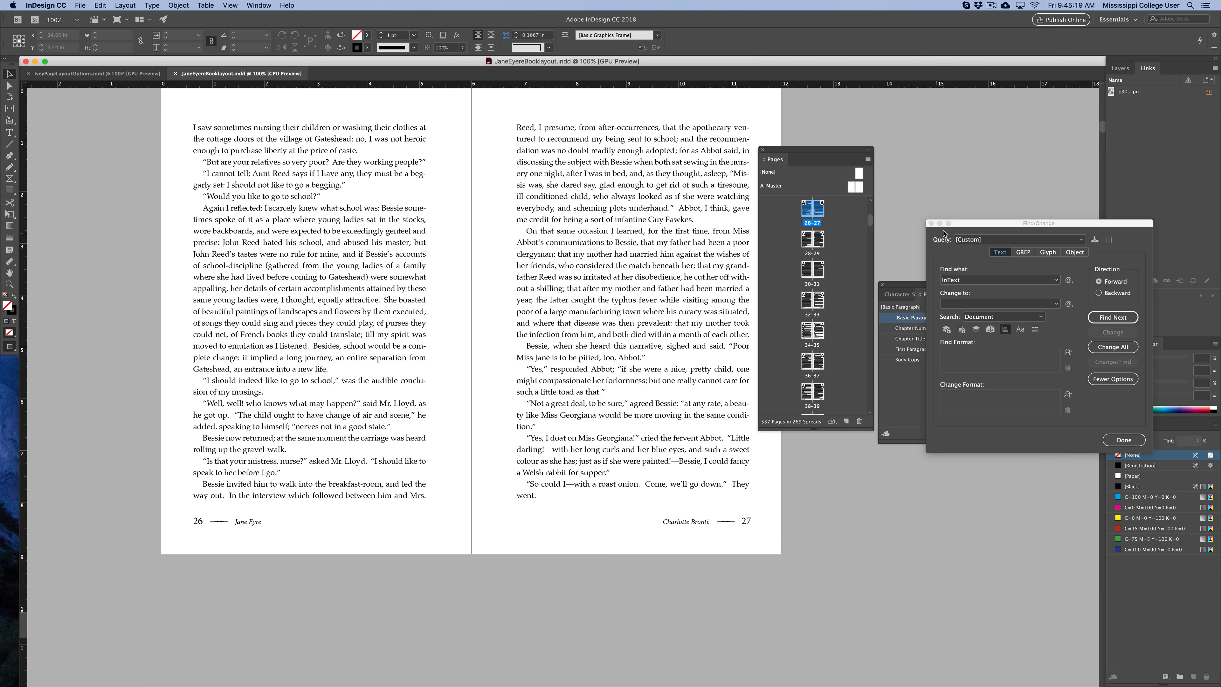
{"action": "left_click_drag", "start_coordinate": [969, 227], "coordinate": [674, 228]}
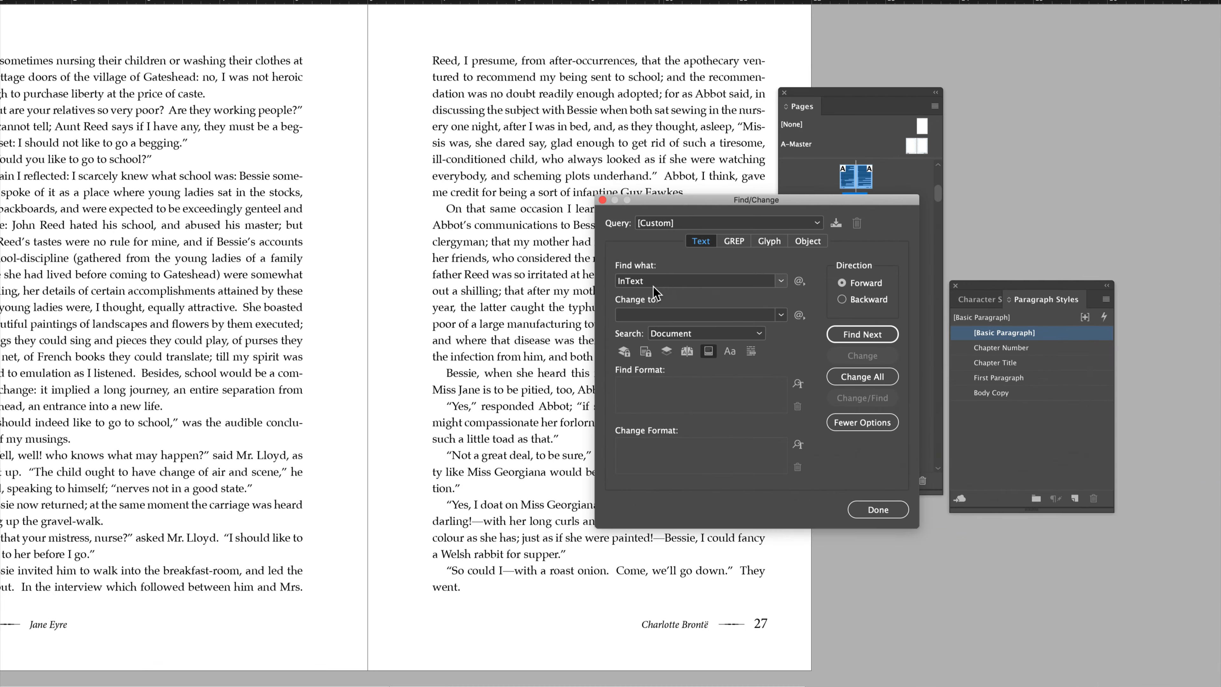
{"action": "left_click", "coordinate": [863, 334]}
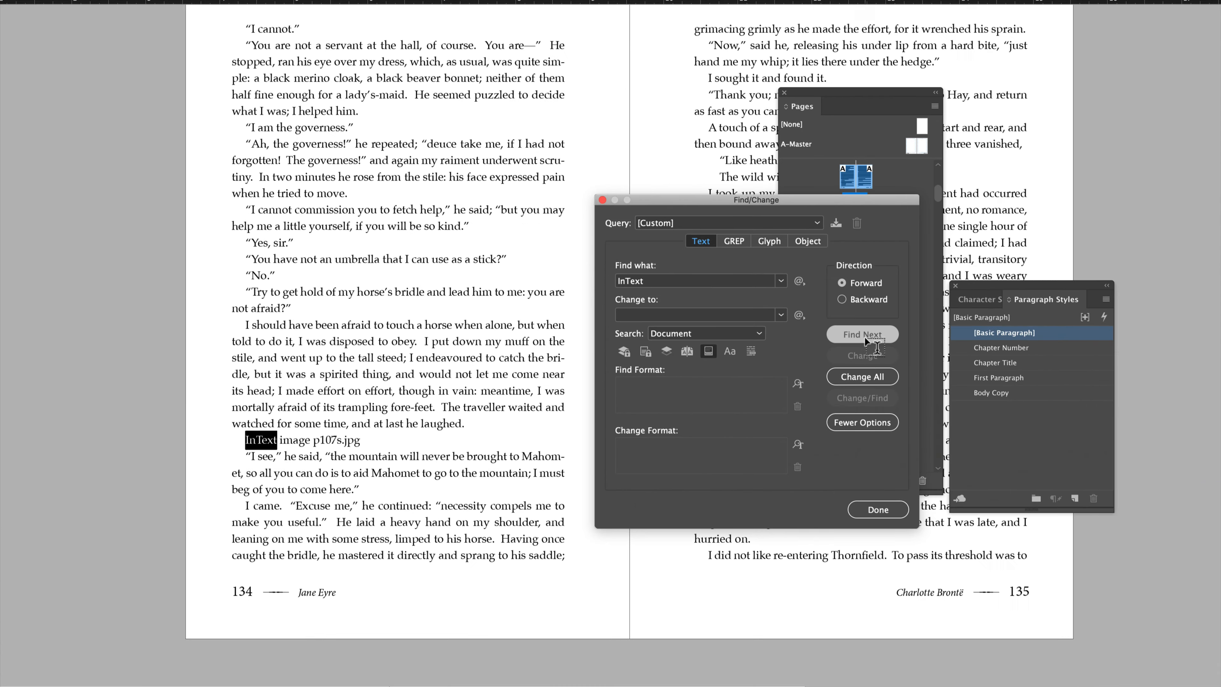
{"action": "left_click", "coordinate": [864, 336]}
{"action": "left_click", "coordinate": [864, 336]}
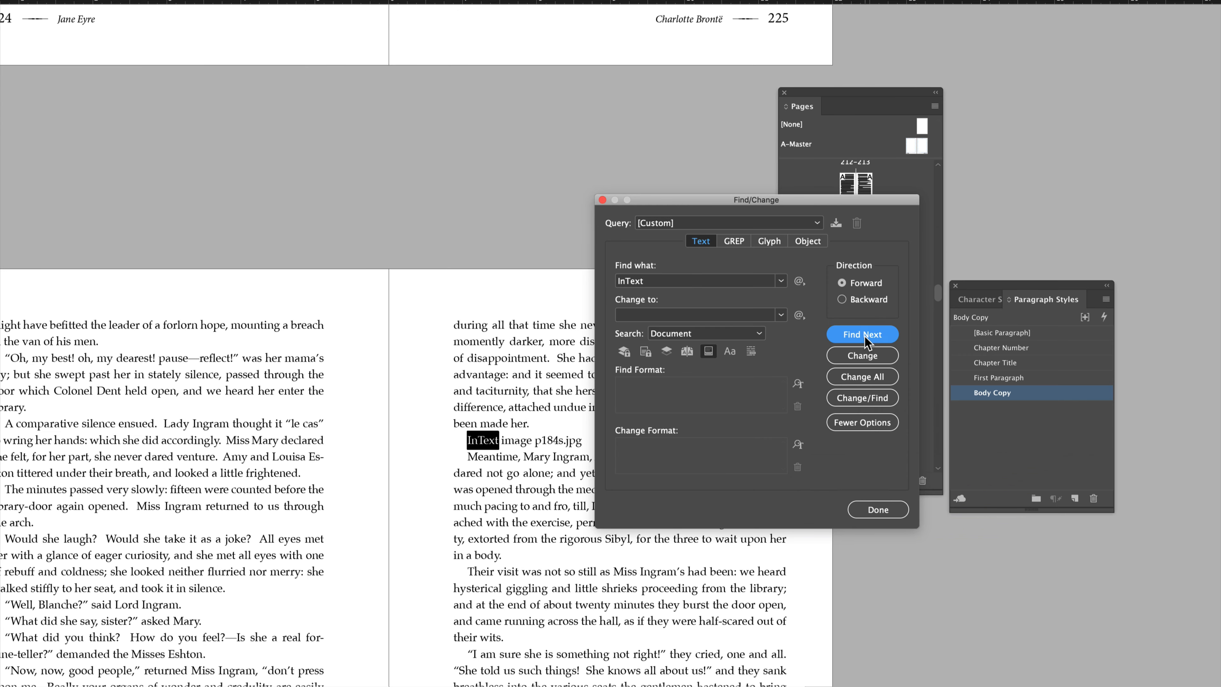